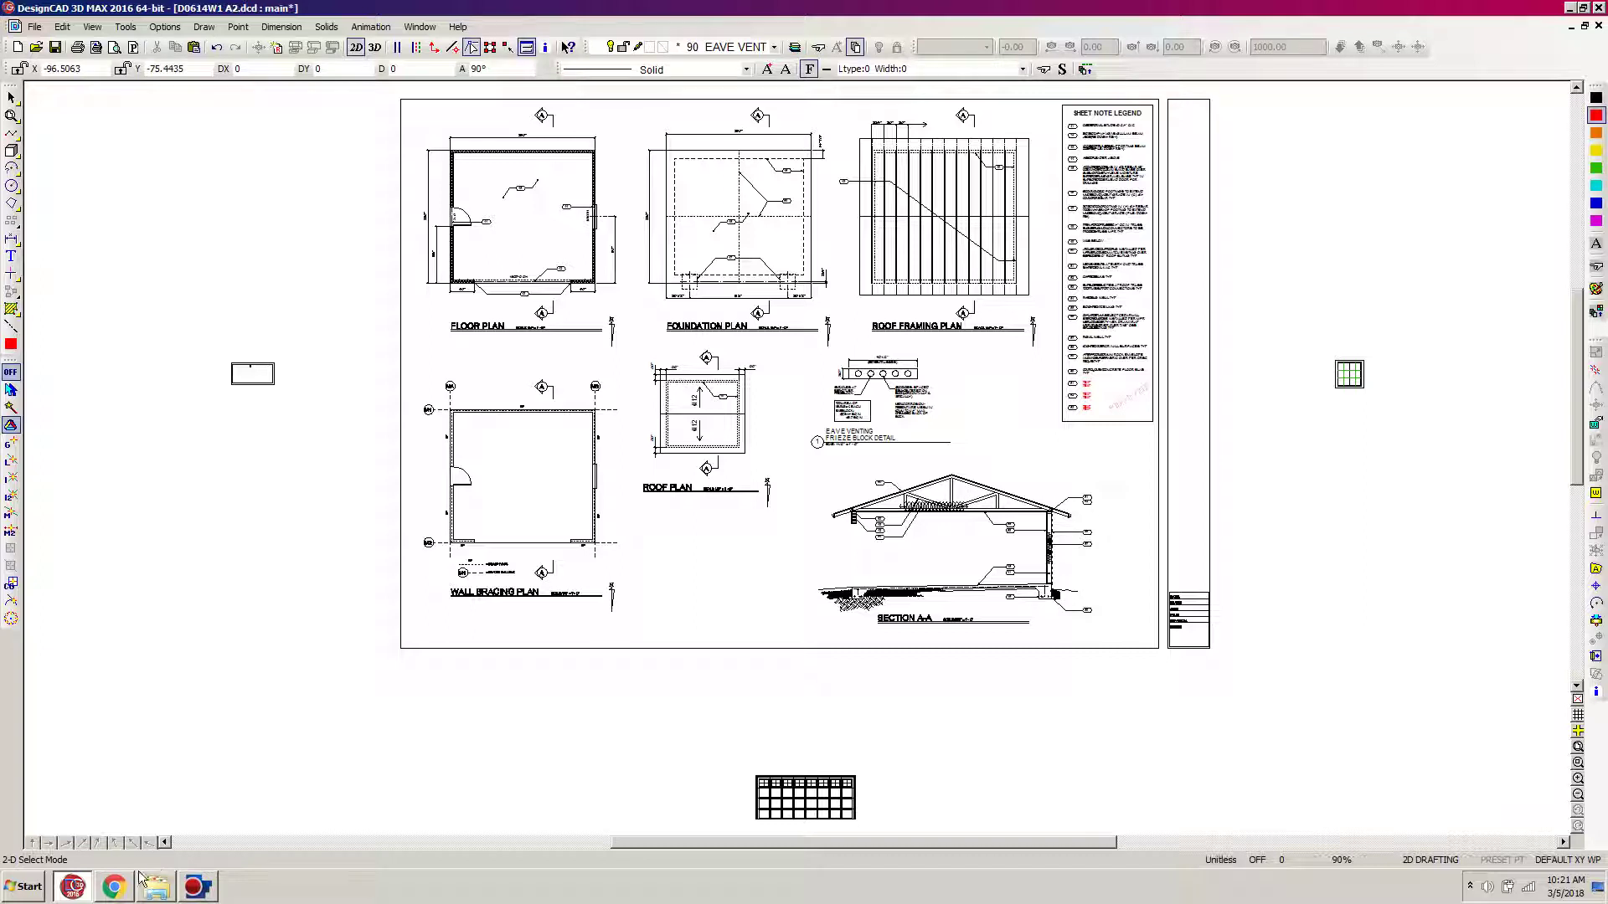
# Switch to the D0614 SHEET NOTES 1 spreadsheet in Chrome and copy the "CONT METAL GUTTER TYP" note in column E.
pyautogui.click(115, 889)
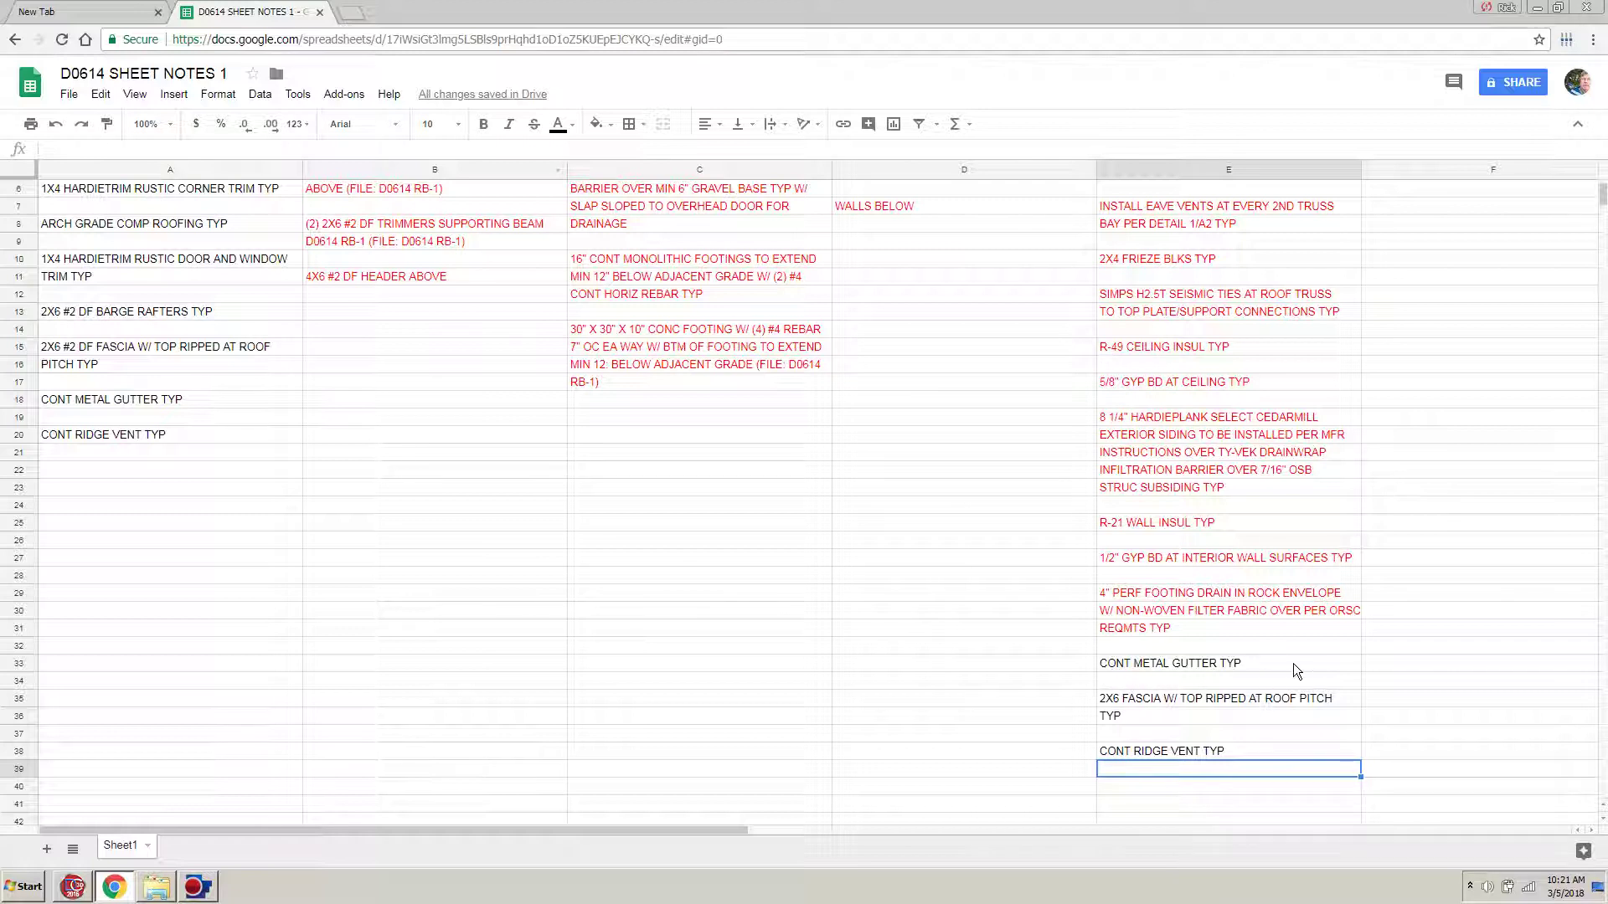
pyautogui.click(1127, 668)
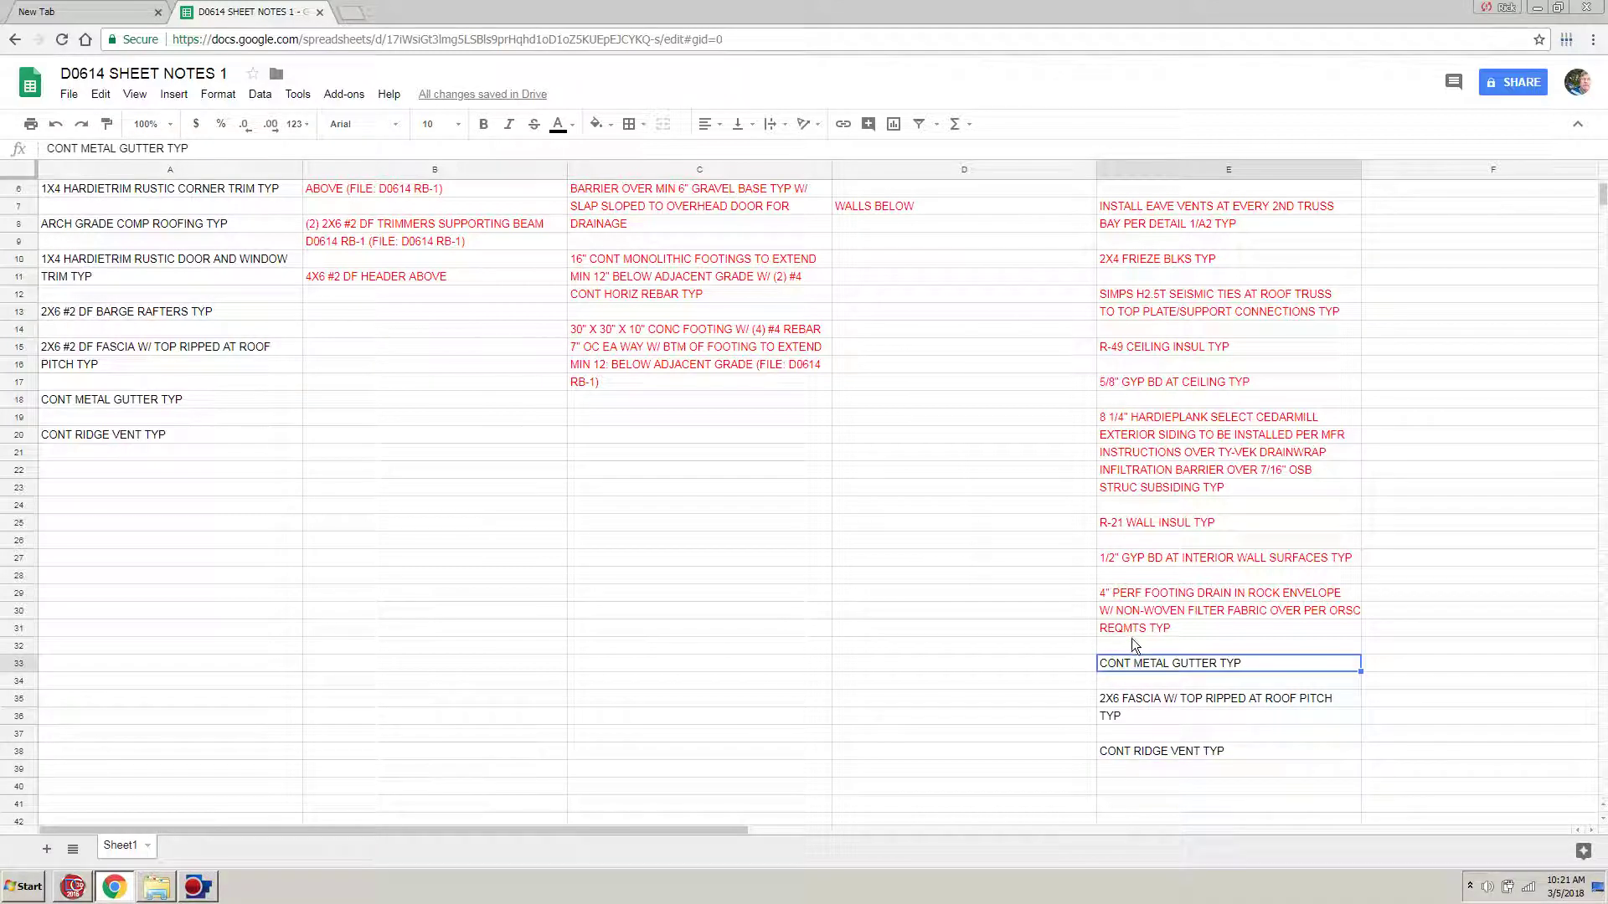
pyautogui.hotkey('ctrl', 'c')
# Switch to DesignCAD and duplicate the note 63 marker with its placeholder text one row below it in the sheet note legend.
pyautogui.click(77, 893)
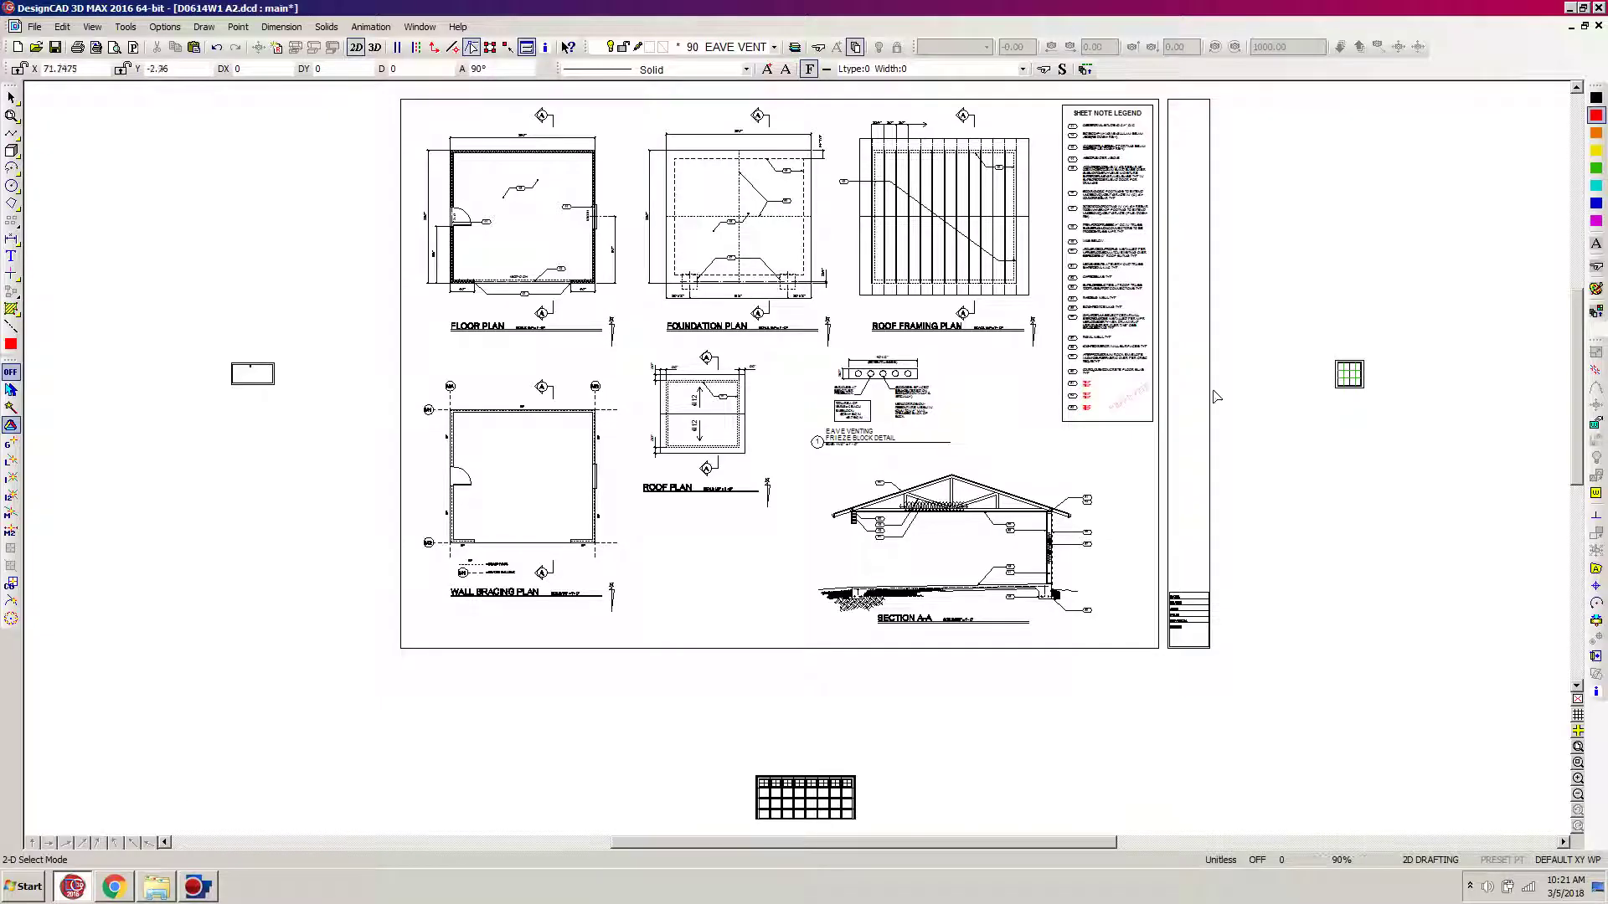
pyautogui.hotkey('ctrl', 'w')
pyautogui.click(1009, 482)
pyautogui.click(1214, 277)
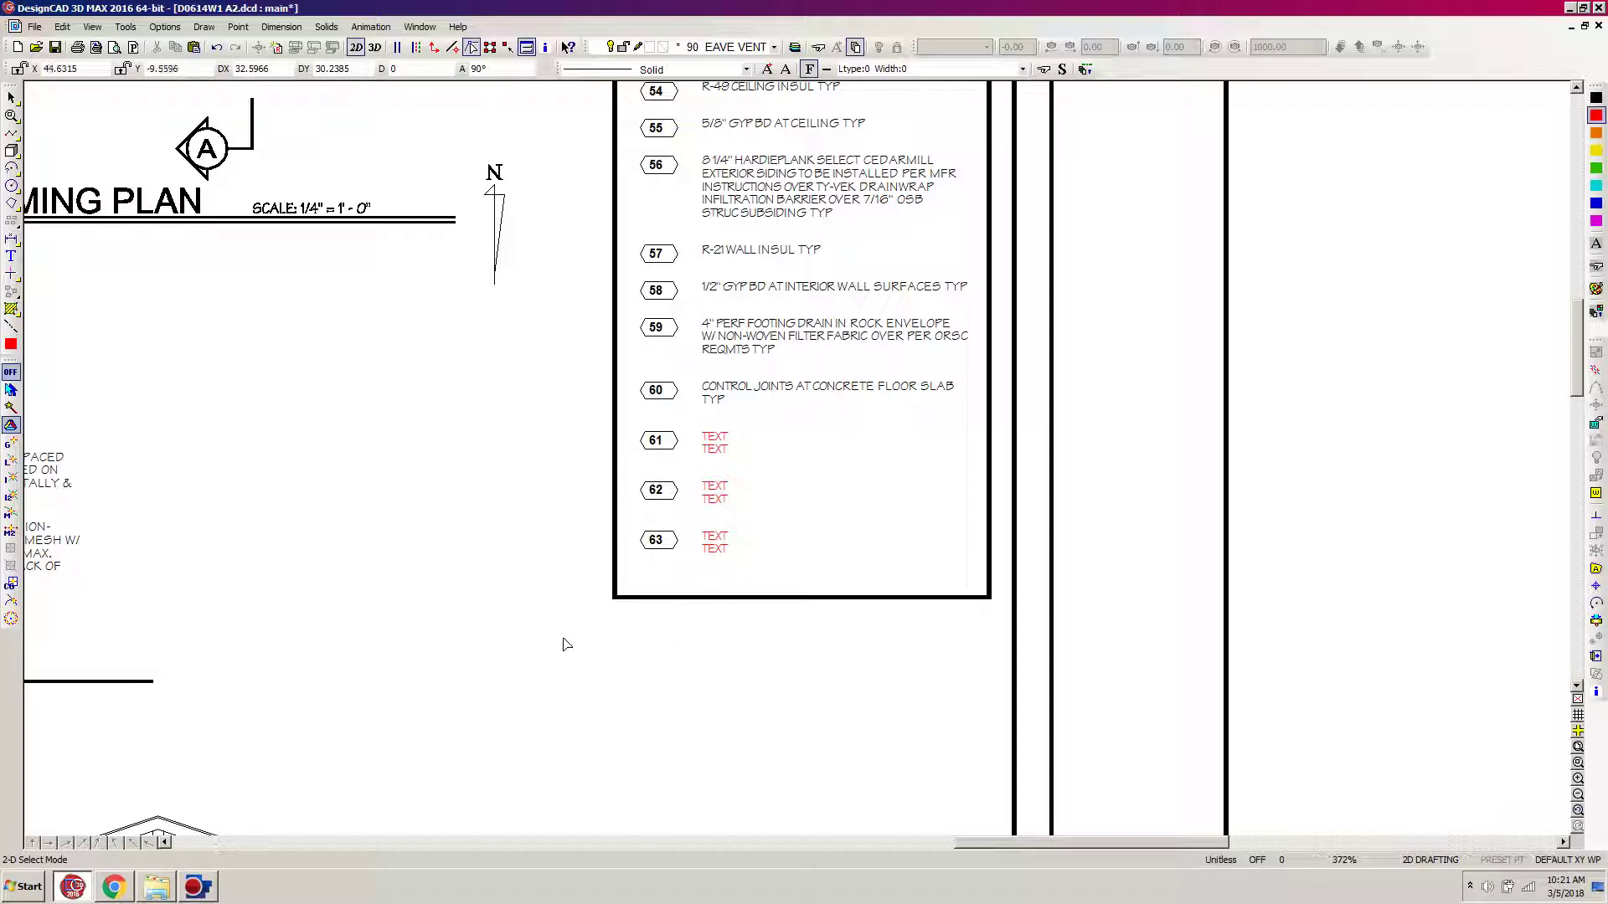
pyautogui.moveTo(559, 644); pyautogui.dragTo(850, 513)
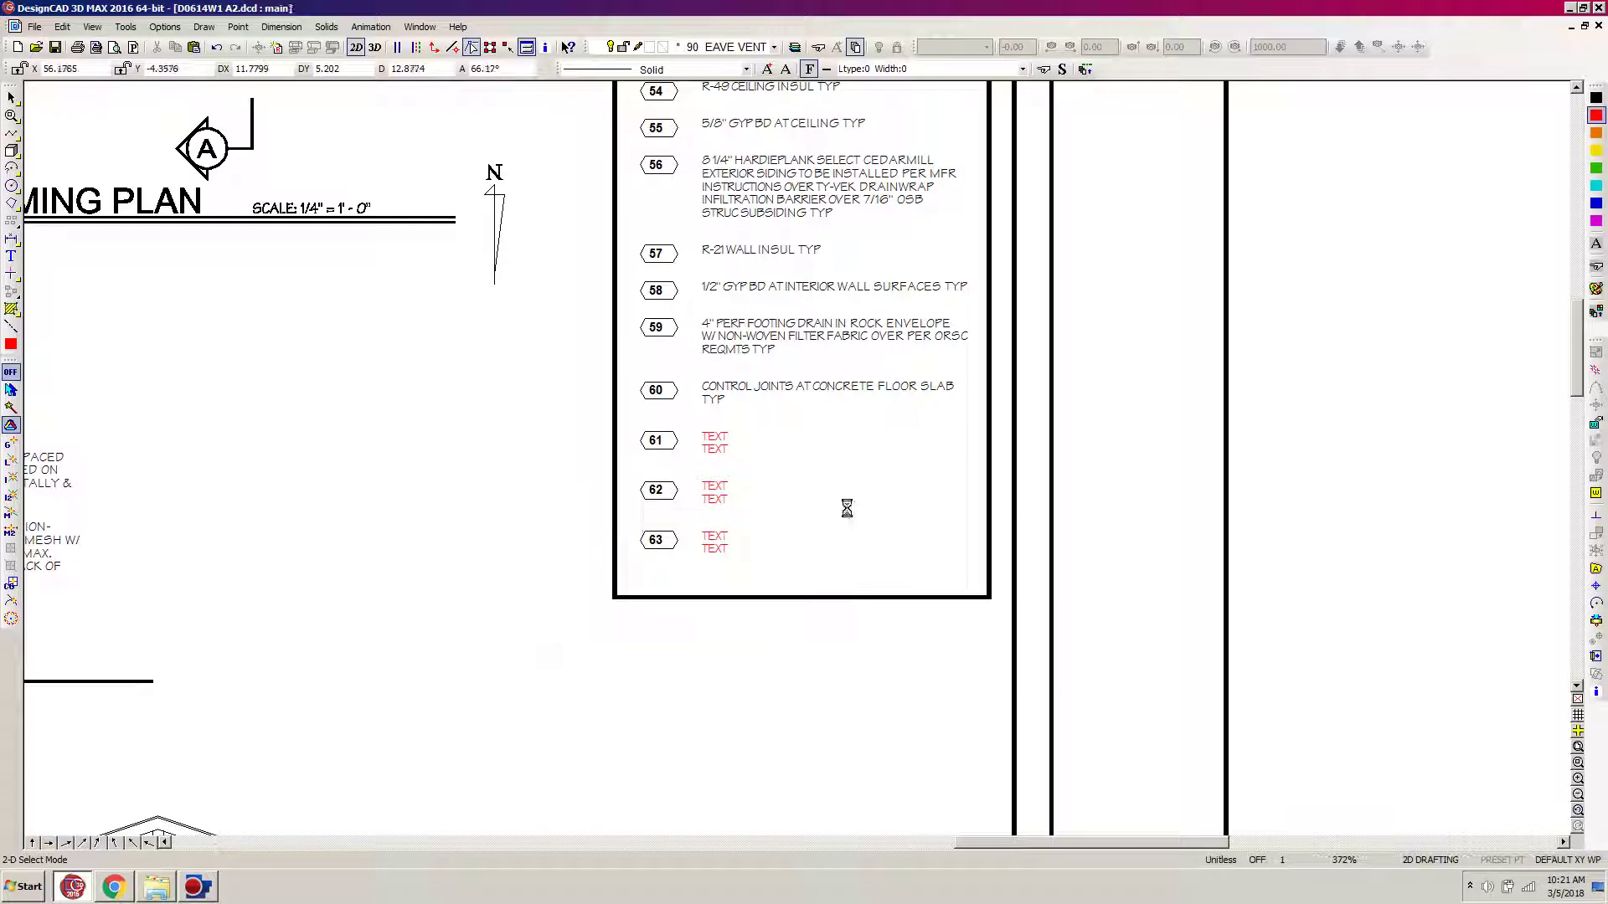
pyautogui.click(1595, 639)
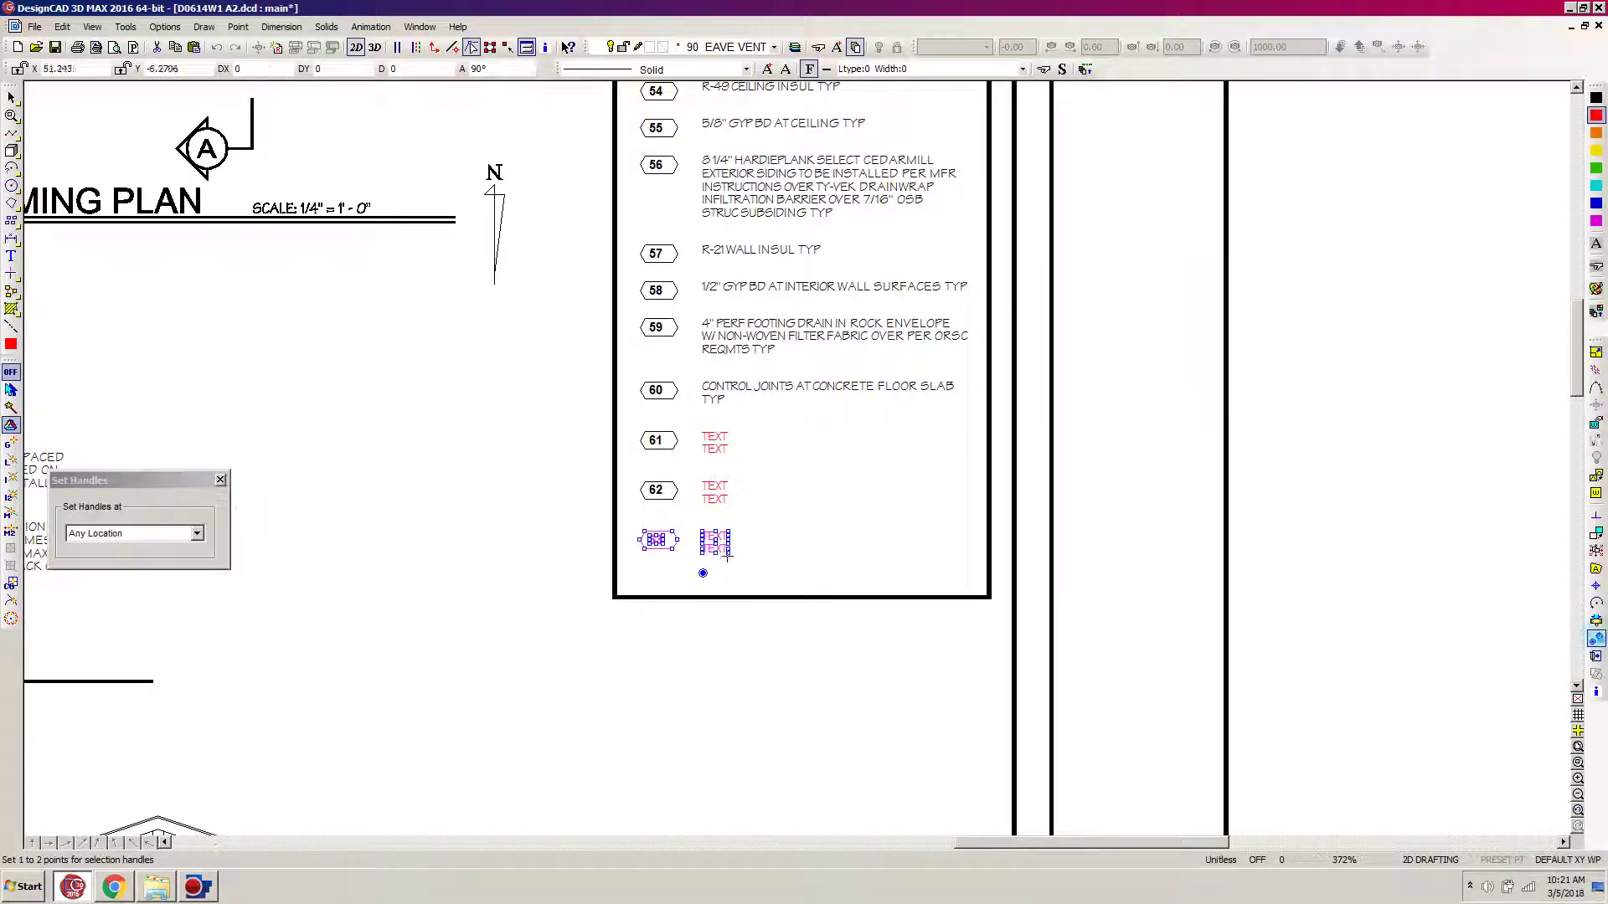
pyautogui.click(628, 489)
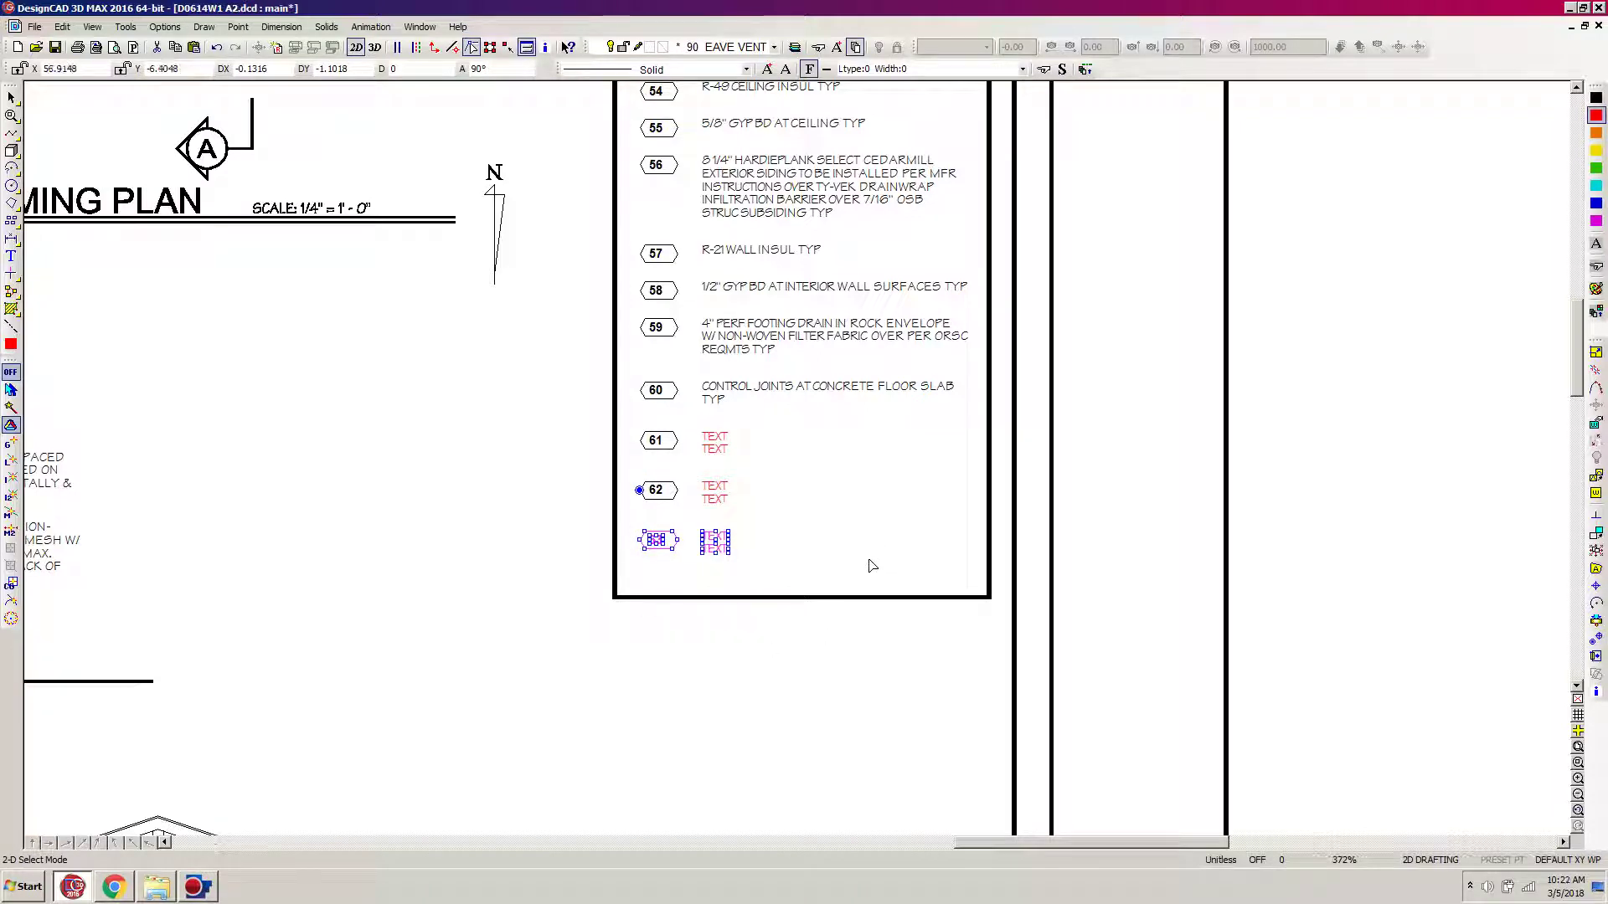
pyautogui.hotkey('ctrl', 'c')
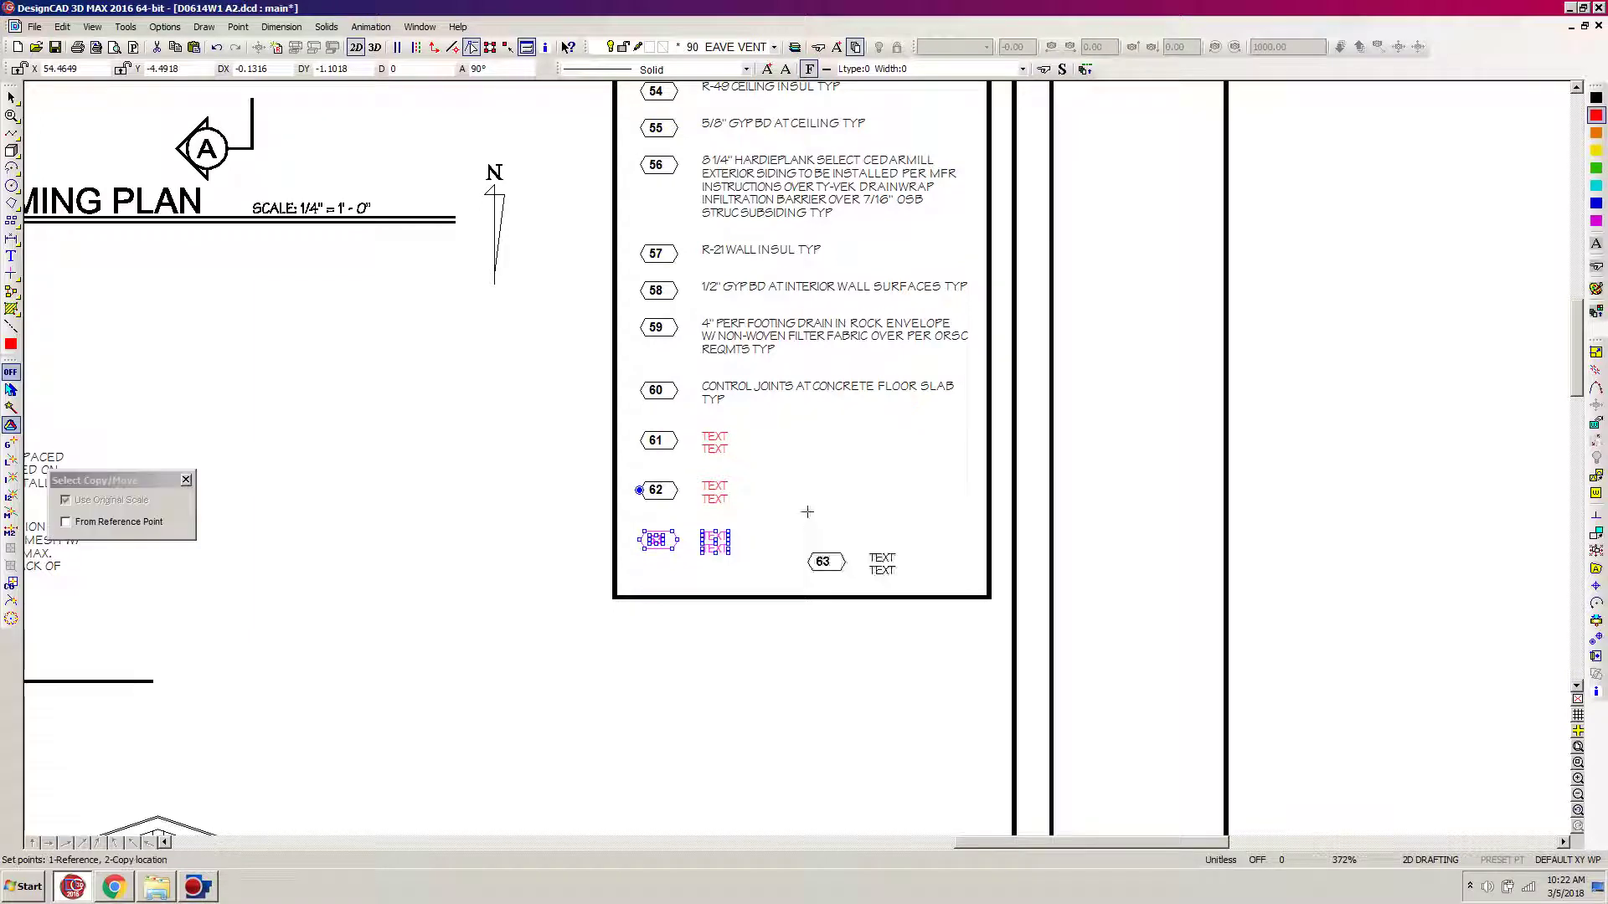
pyautogui.click(641, 540)
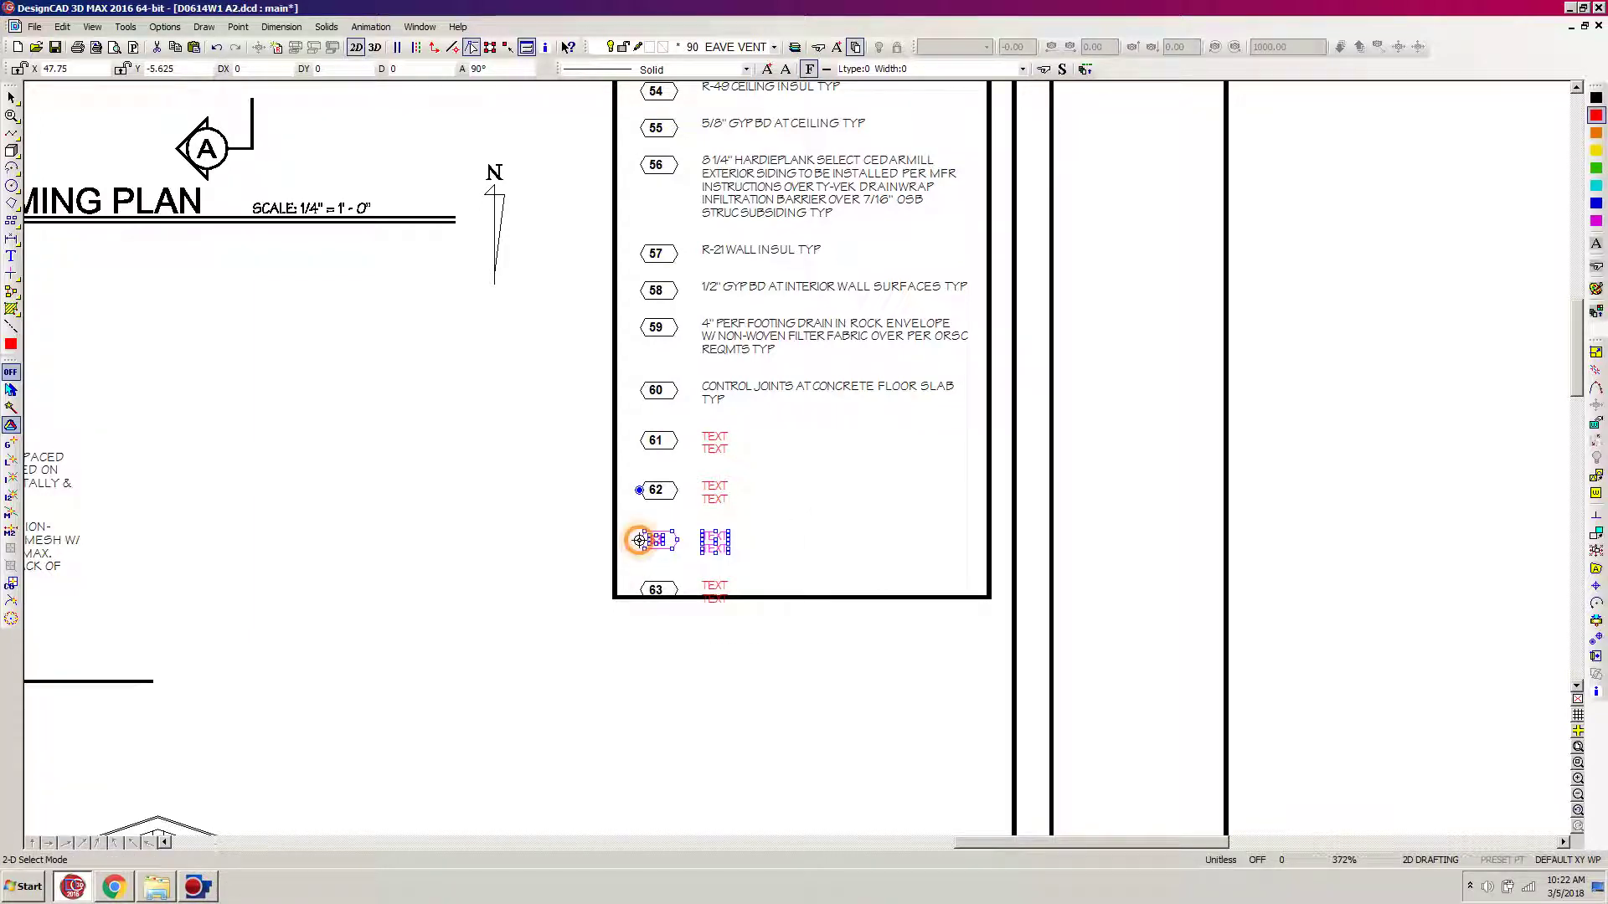
pyautogui.click(906, 653)
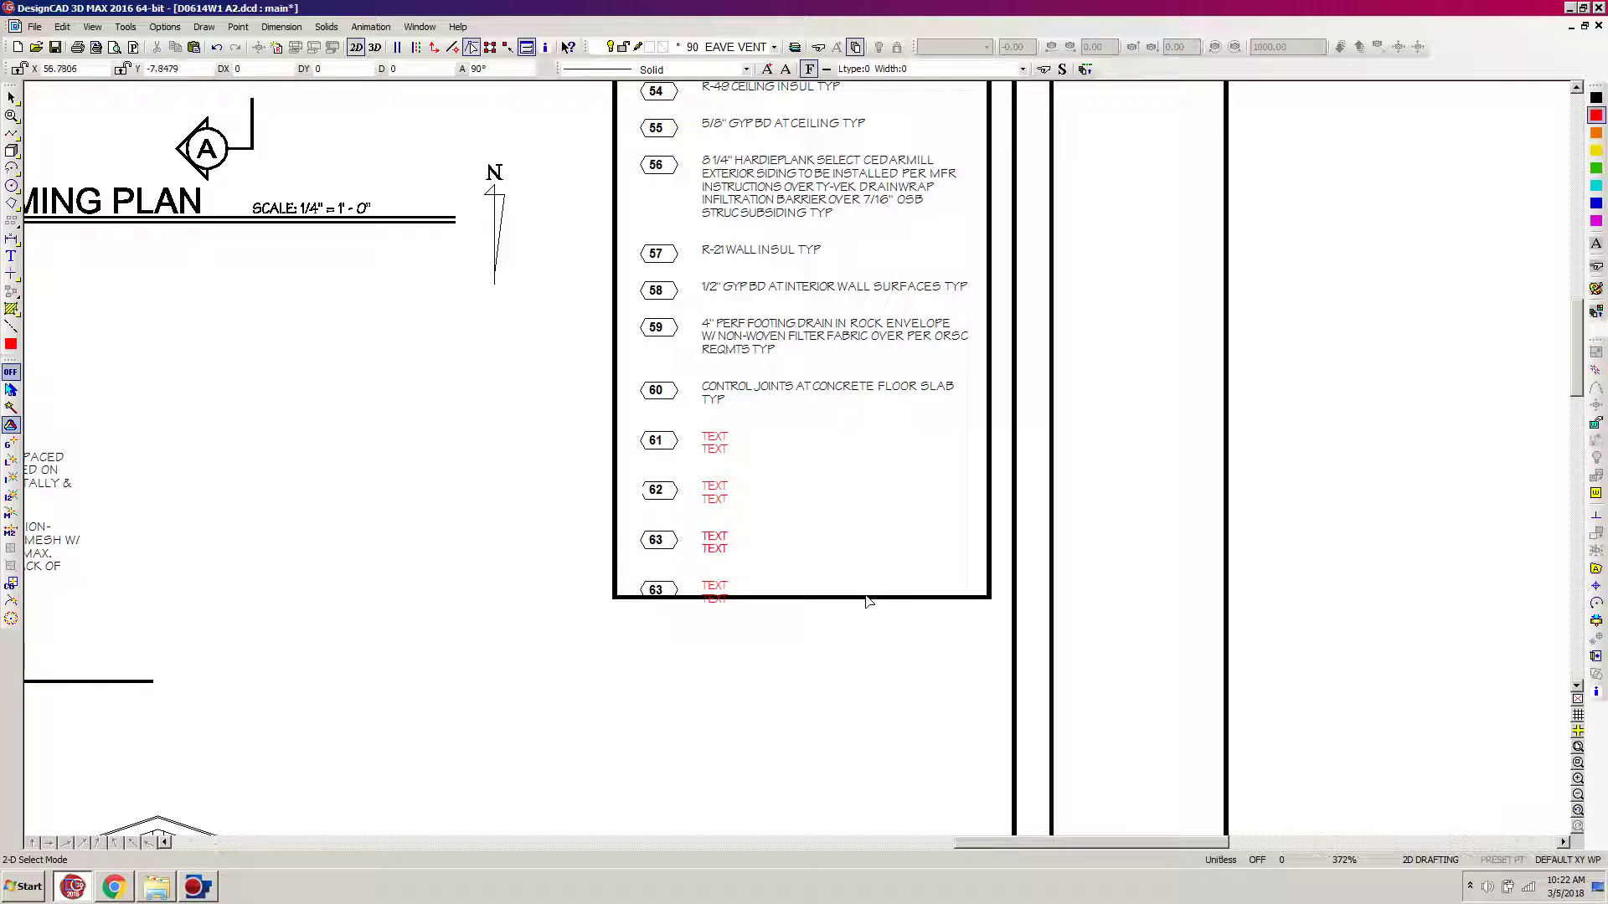
# Stretch the legend border's lower edge straight down so it encloses the added note row.
pyautogui.click(866, 598)
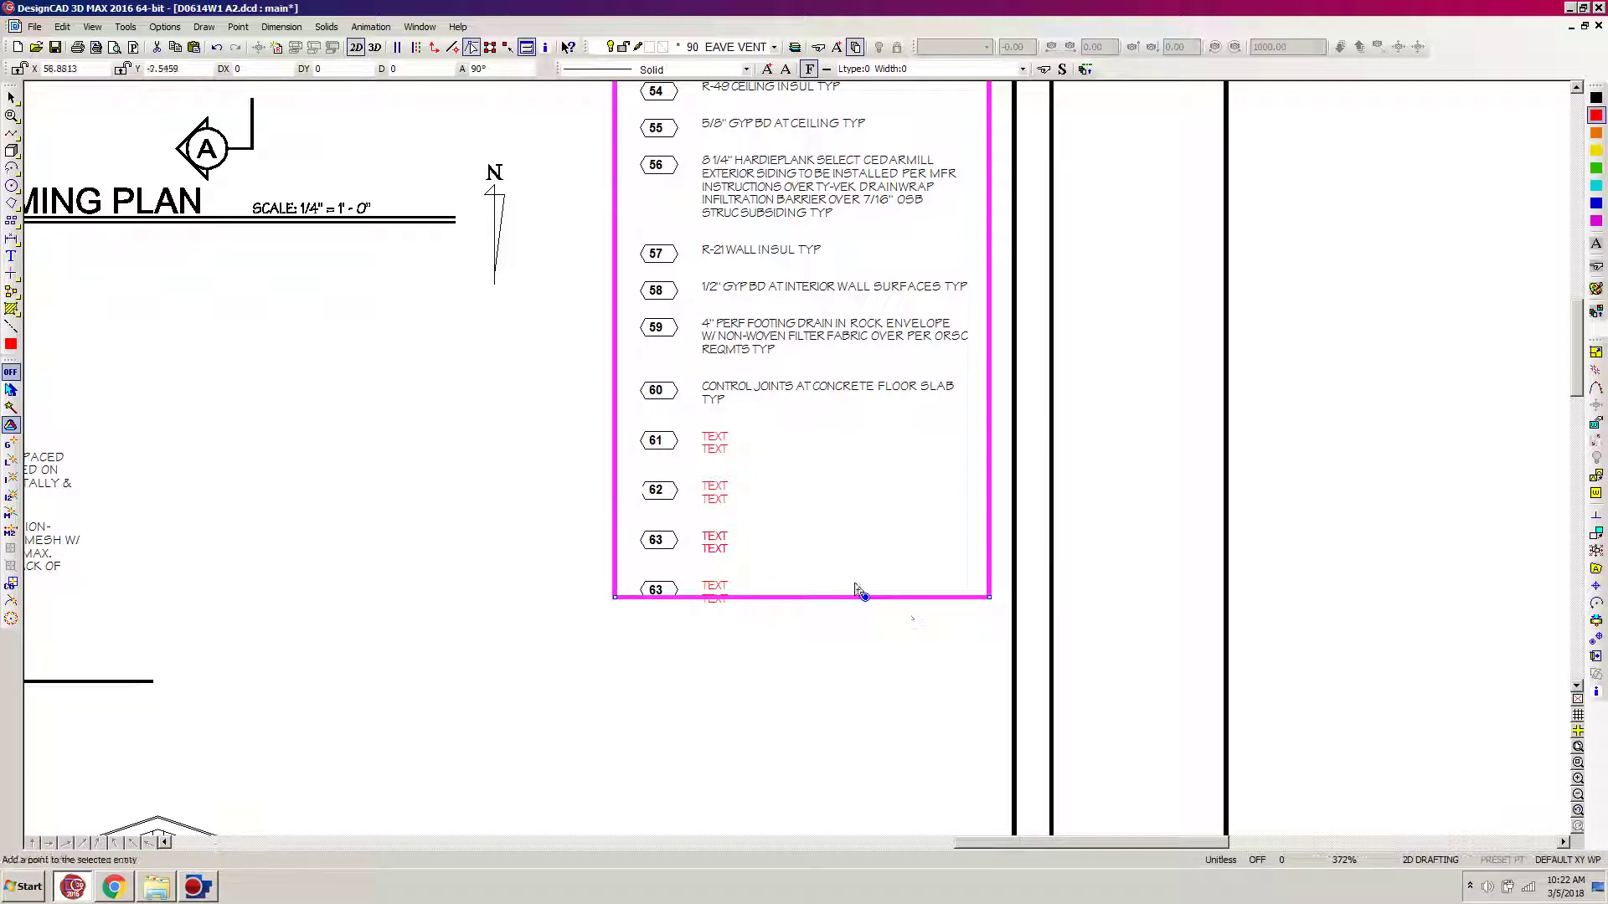
pyautogui.moveTo(552, 645); pyautogui.dragTo(1062, 574)
pyautogui.click(984, 599)
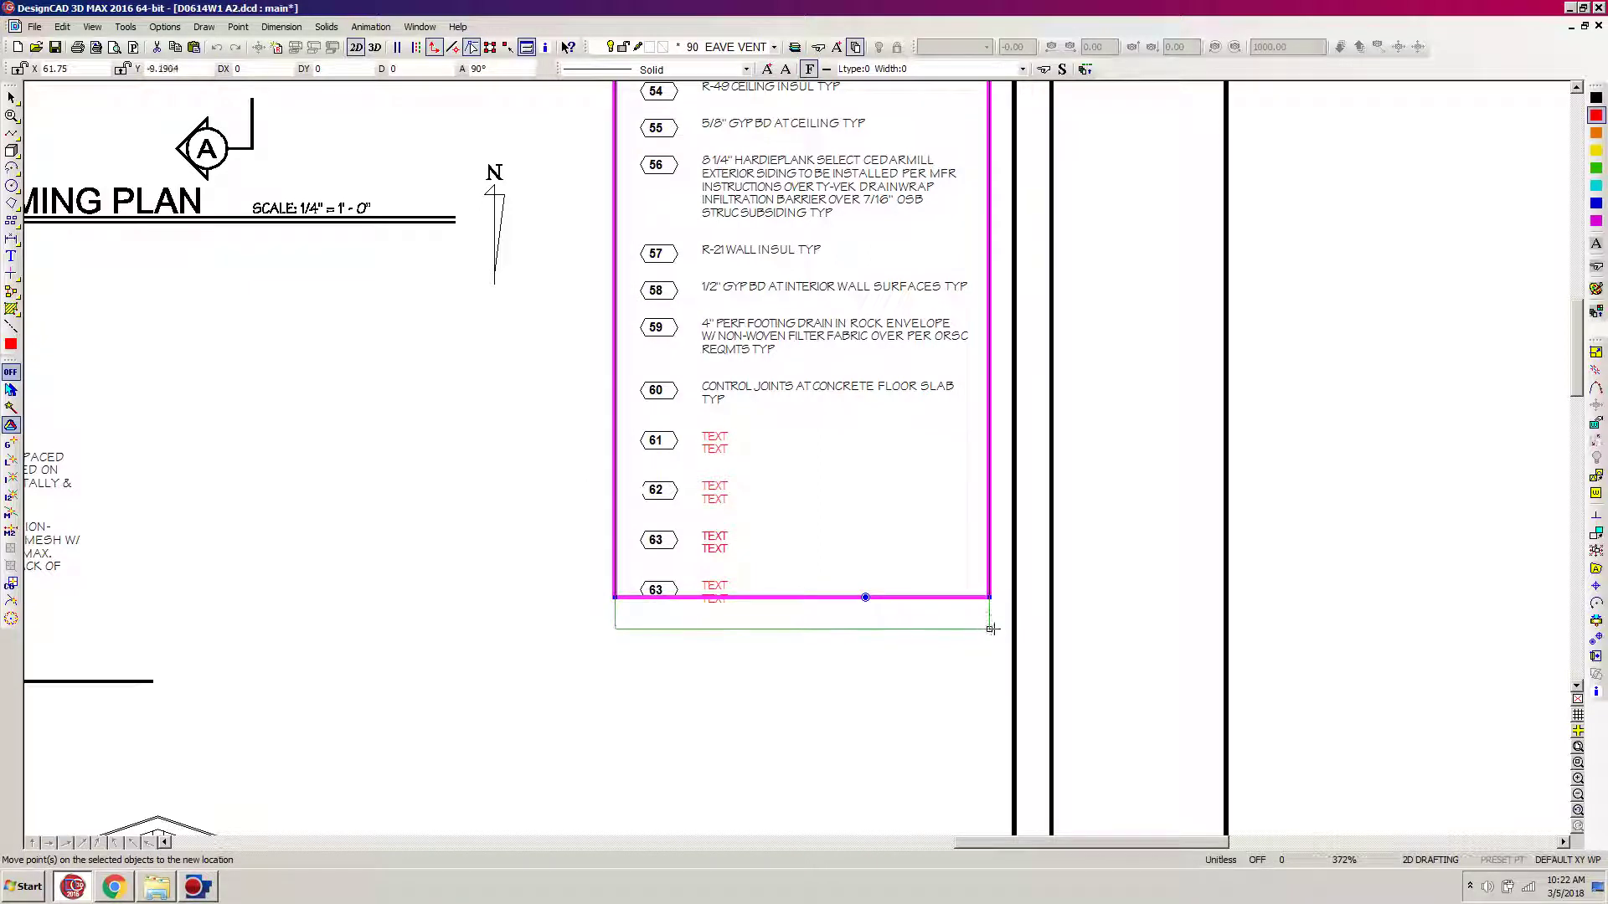
pyautogui.click(1002, 639)
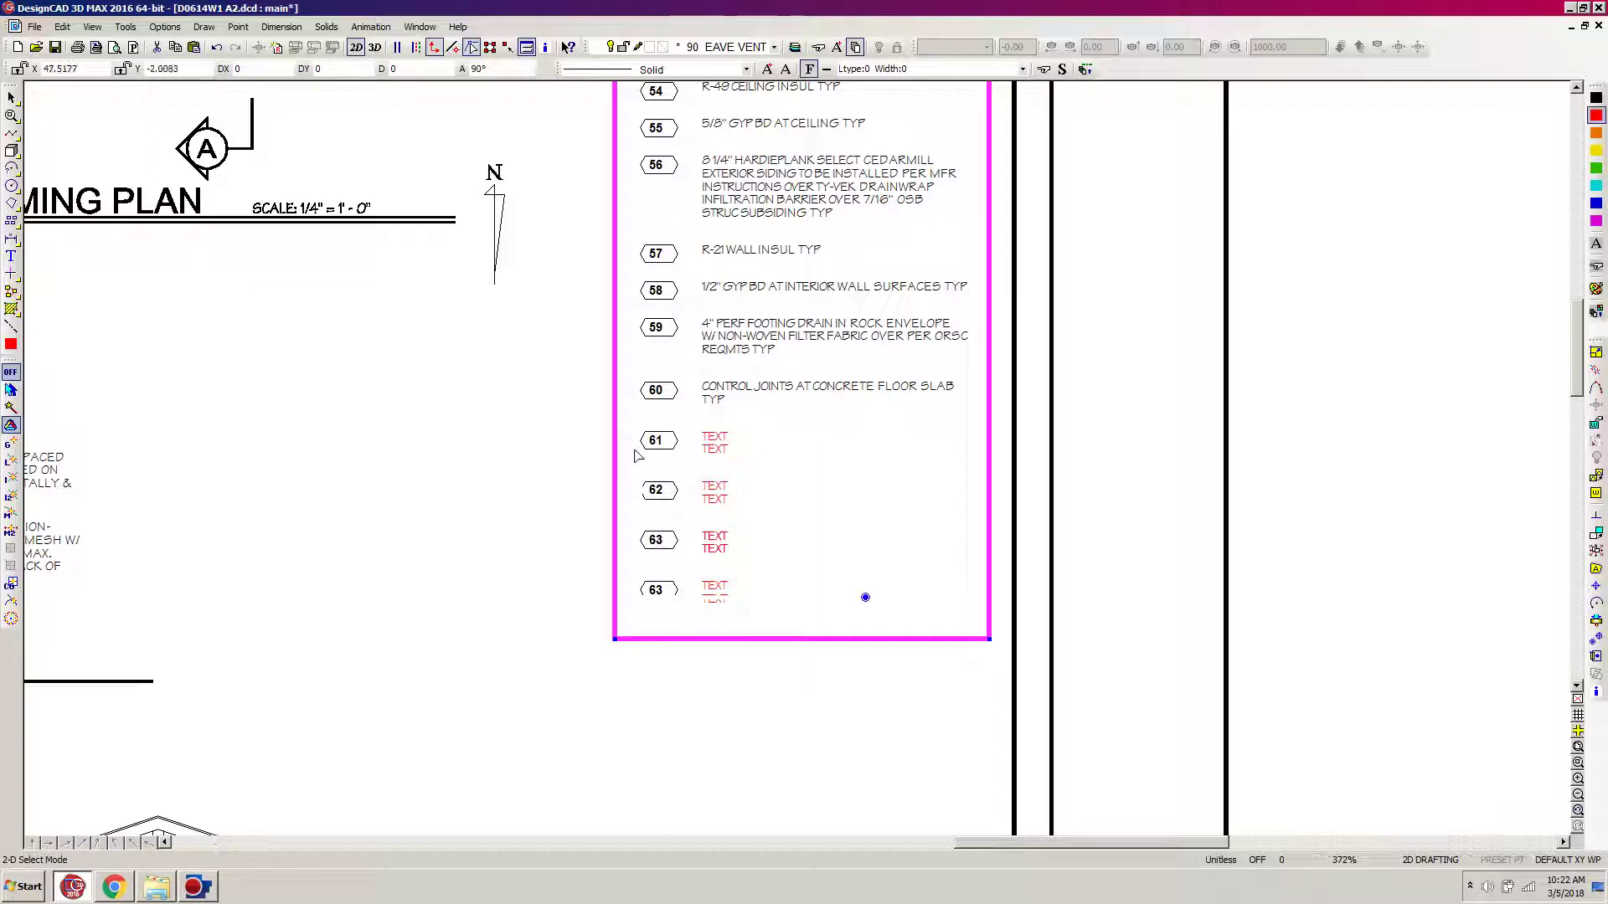
# Renumber the lowest note marker in the legend as 64.
pyautogui.click(656, 591)
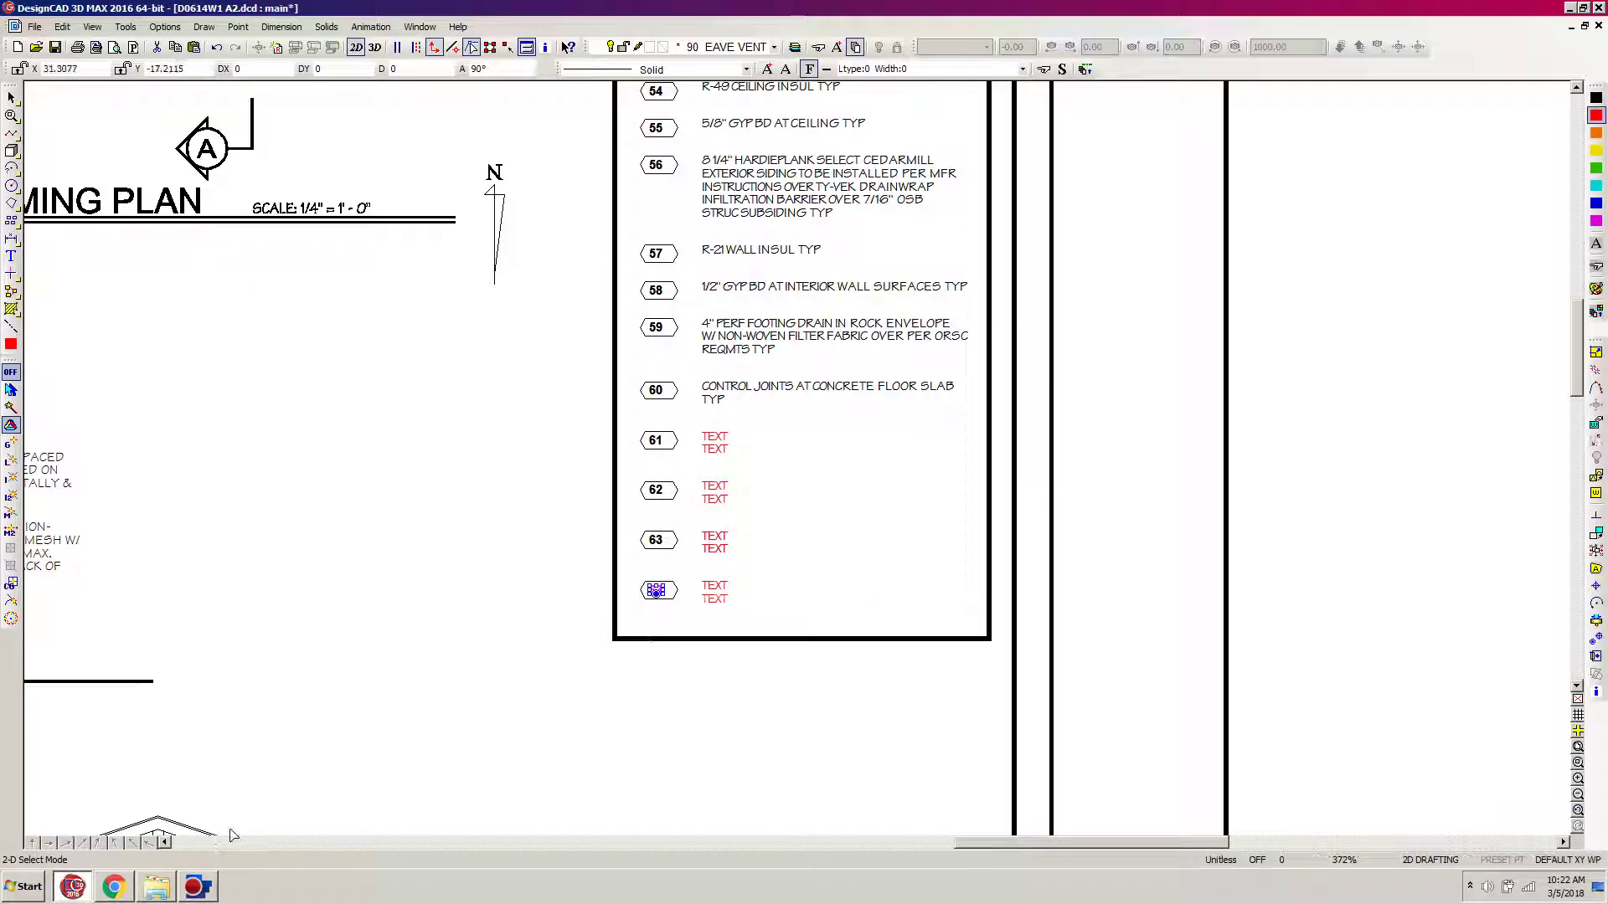
pyautogui.click(1595, 691)
pyautogui.click(233, 323)
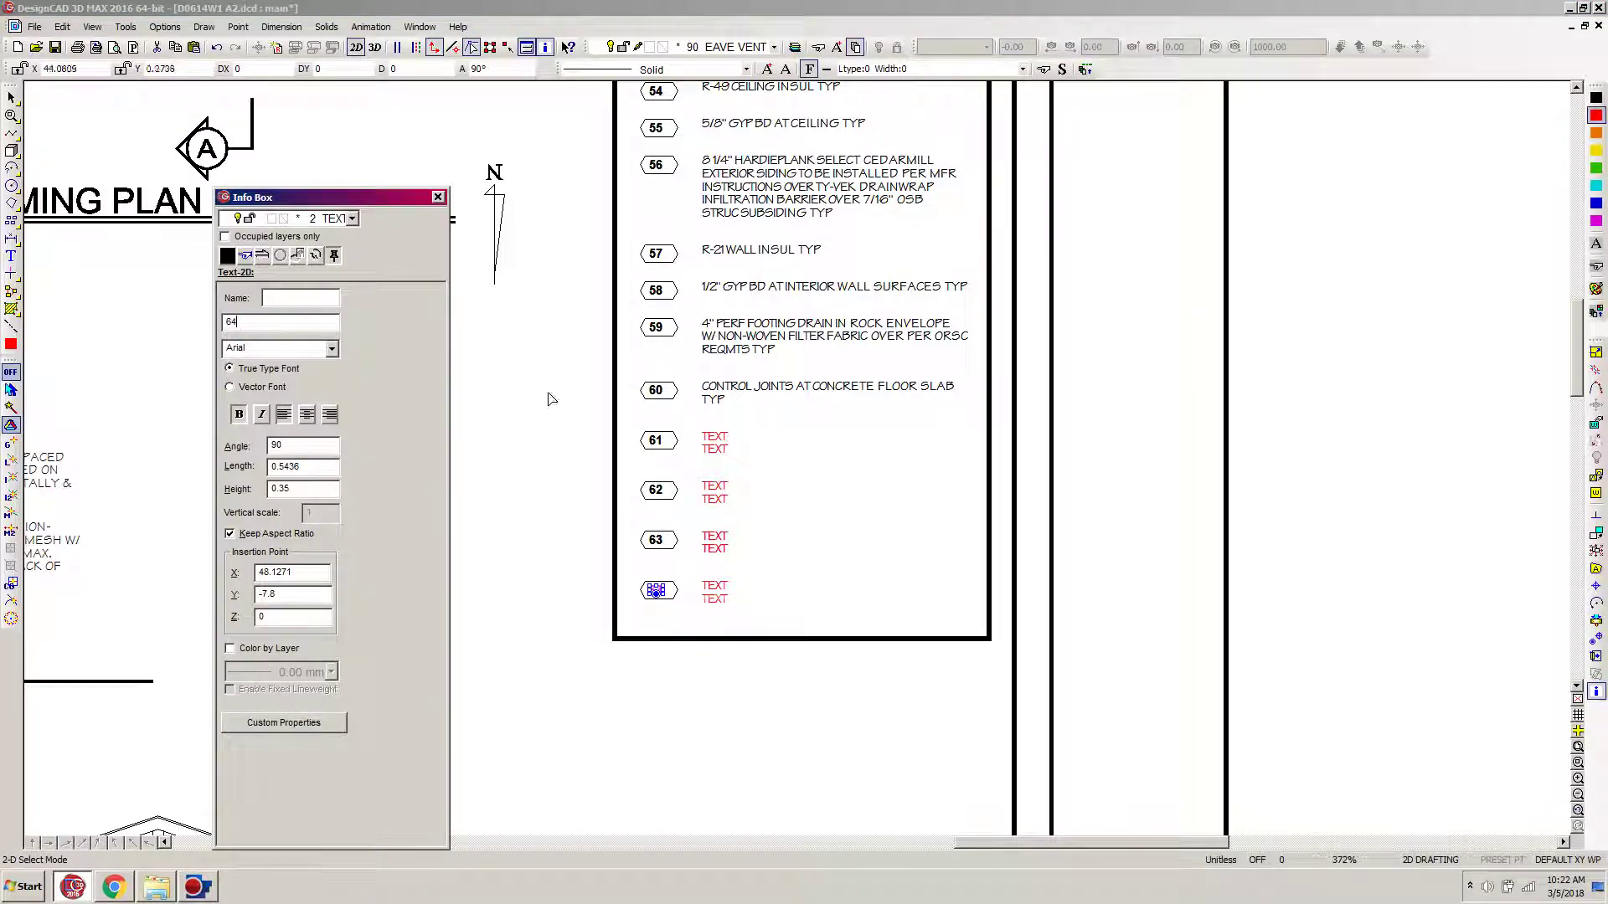
pyautogui.click(881, 514)
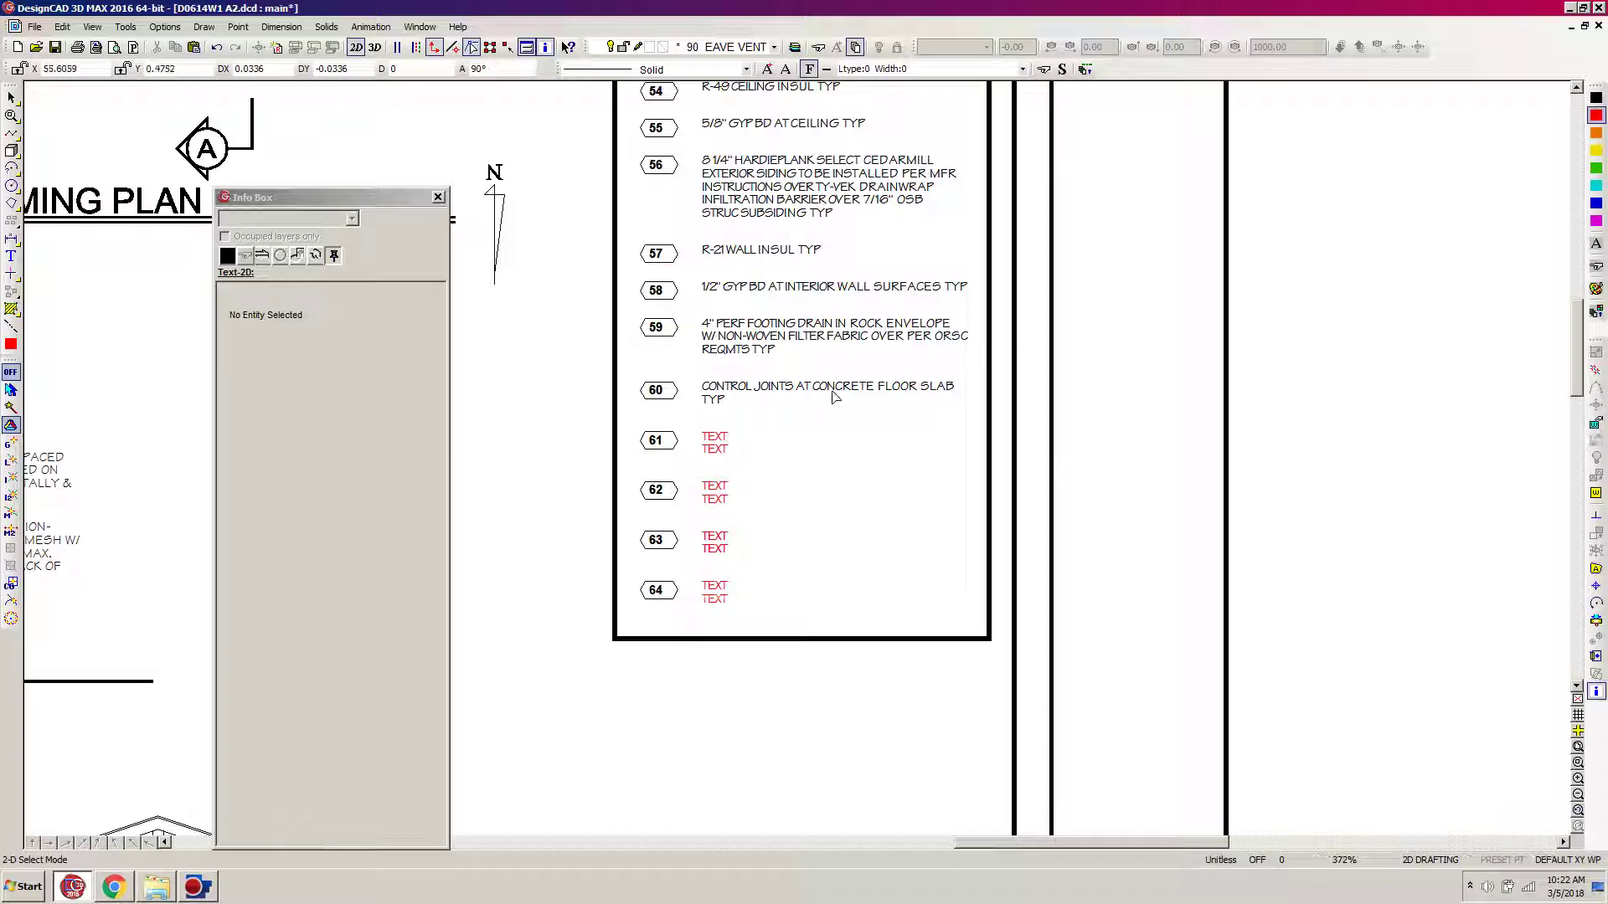
# Delete note 61's second placeholder line and move notes 62 to 64 straight up by one text line.
pyautogui.click(716, 453)
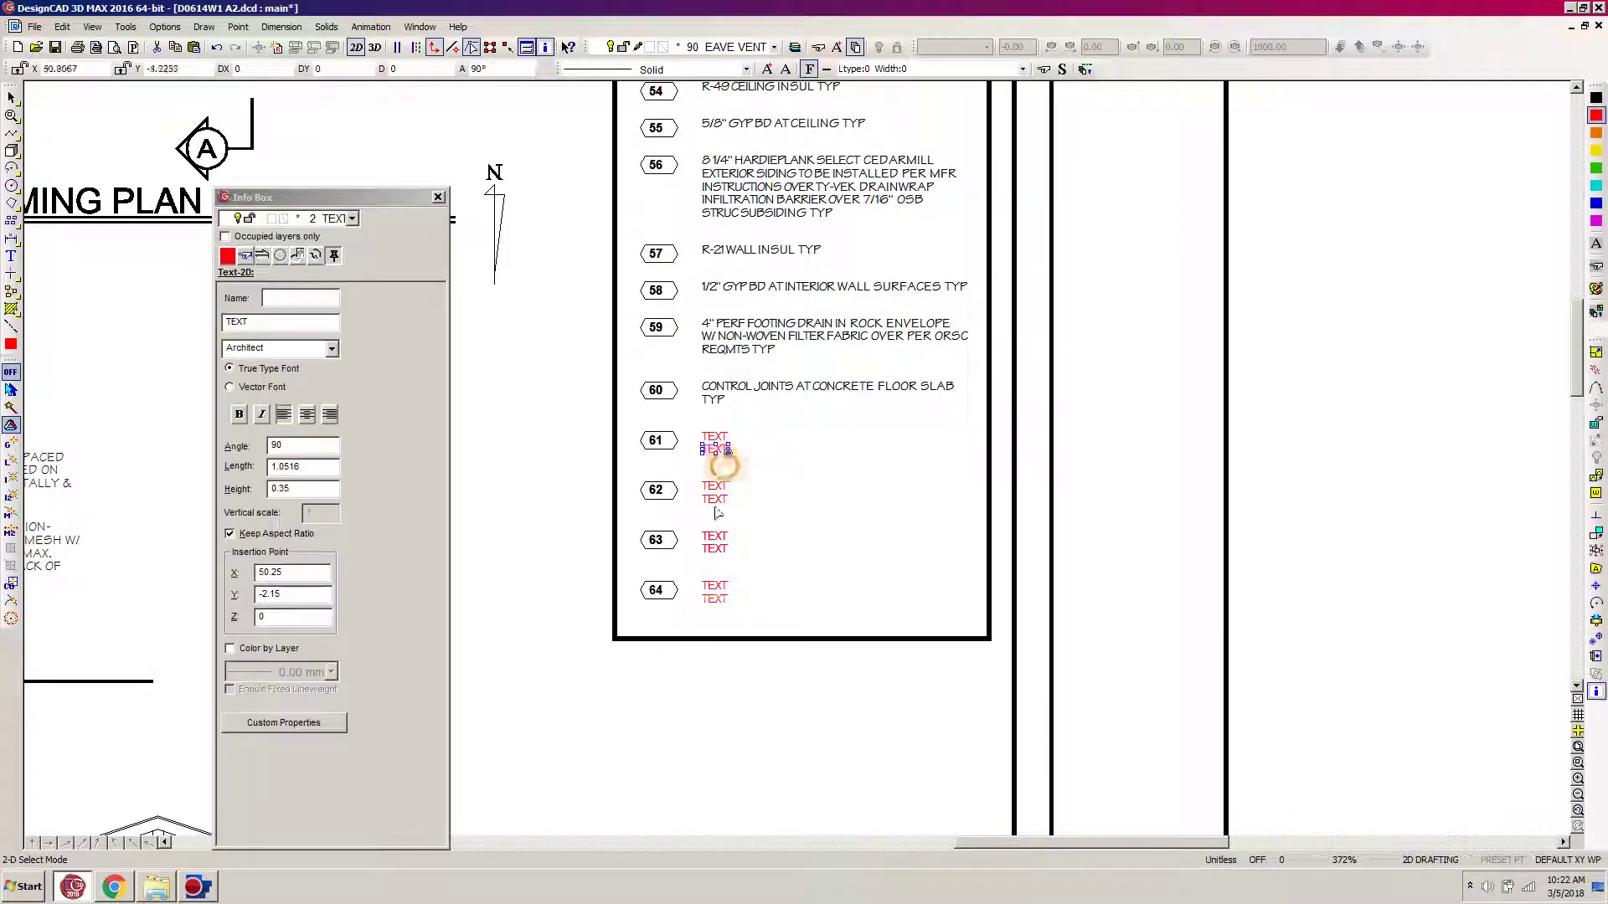
pyautogui.press('Delete')
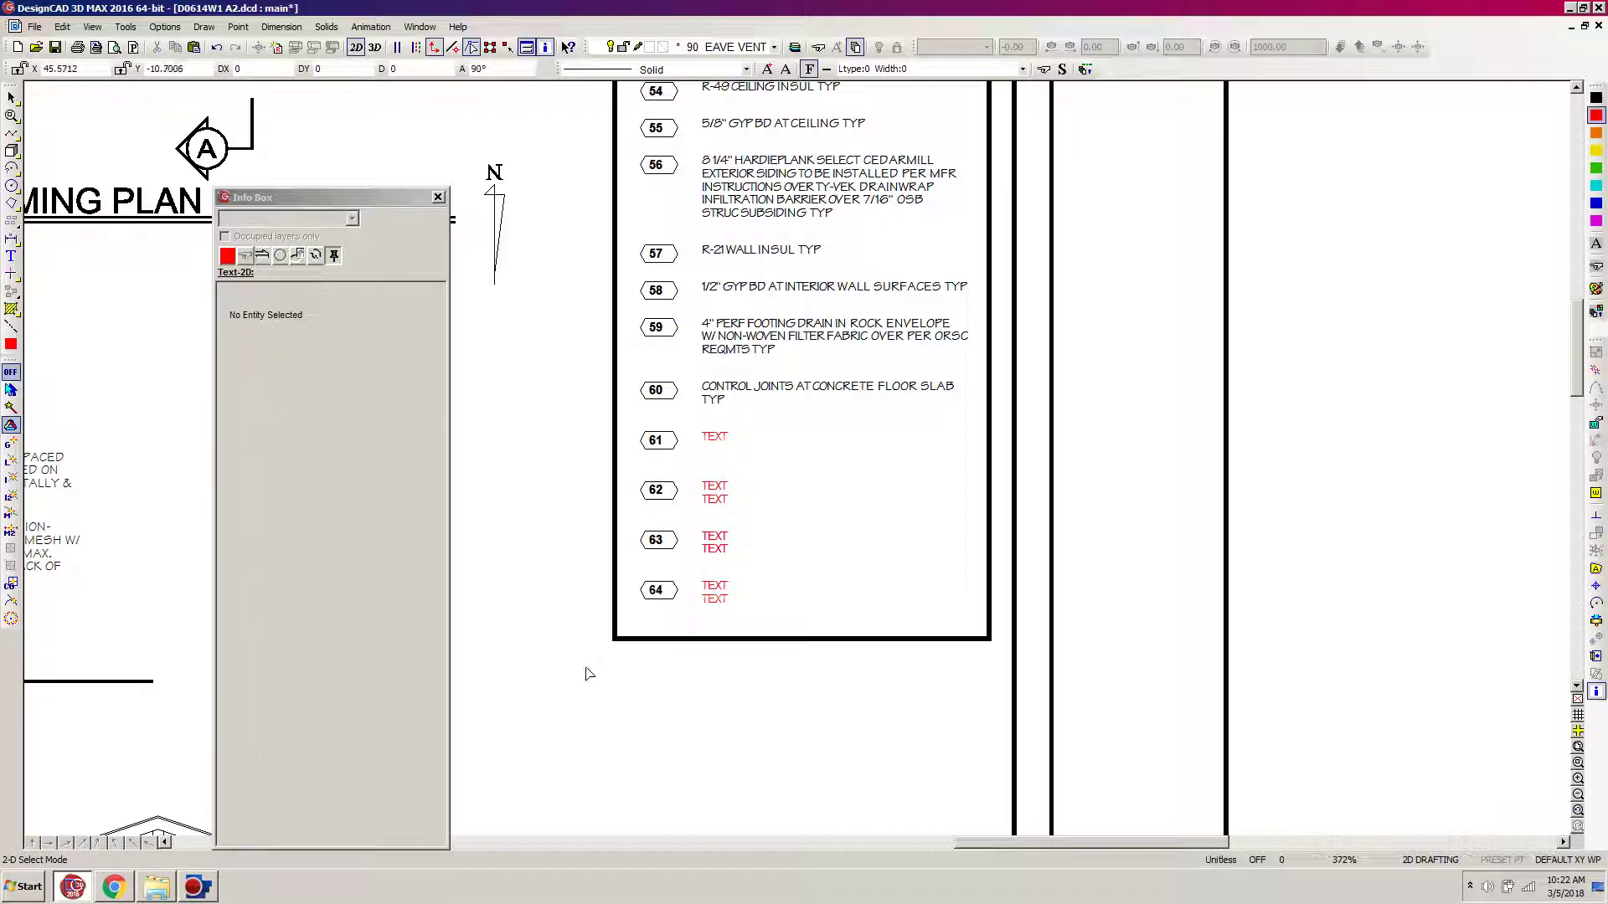
pyautogui.moveTo(574, 703); pyautogui.dragTo(1240, 456)
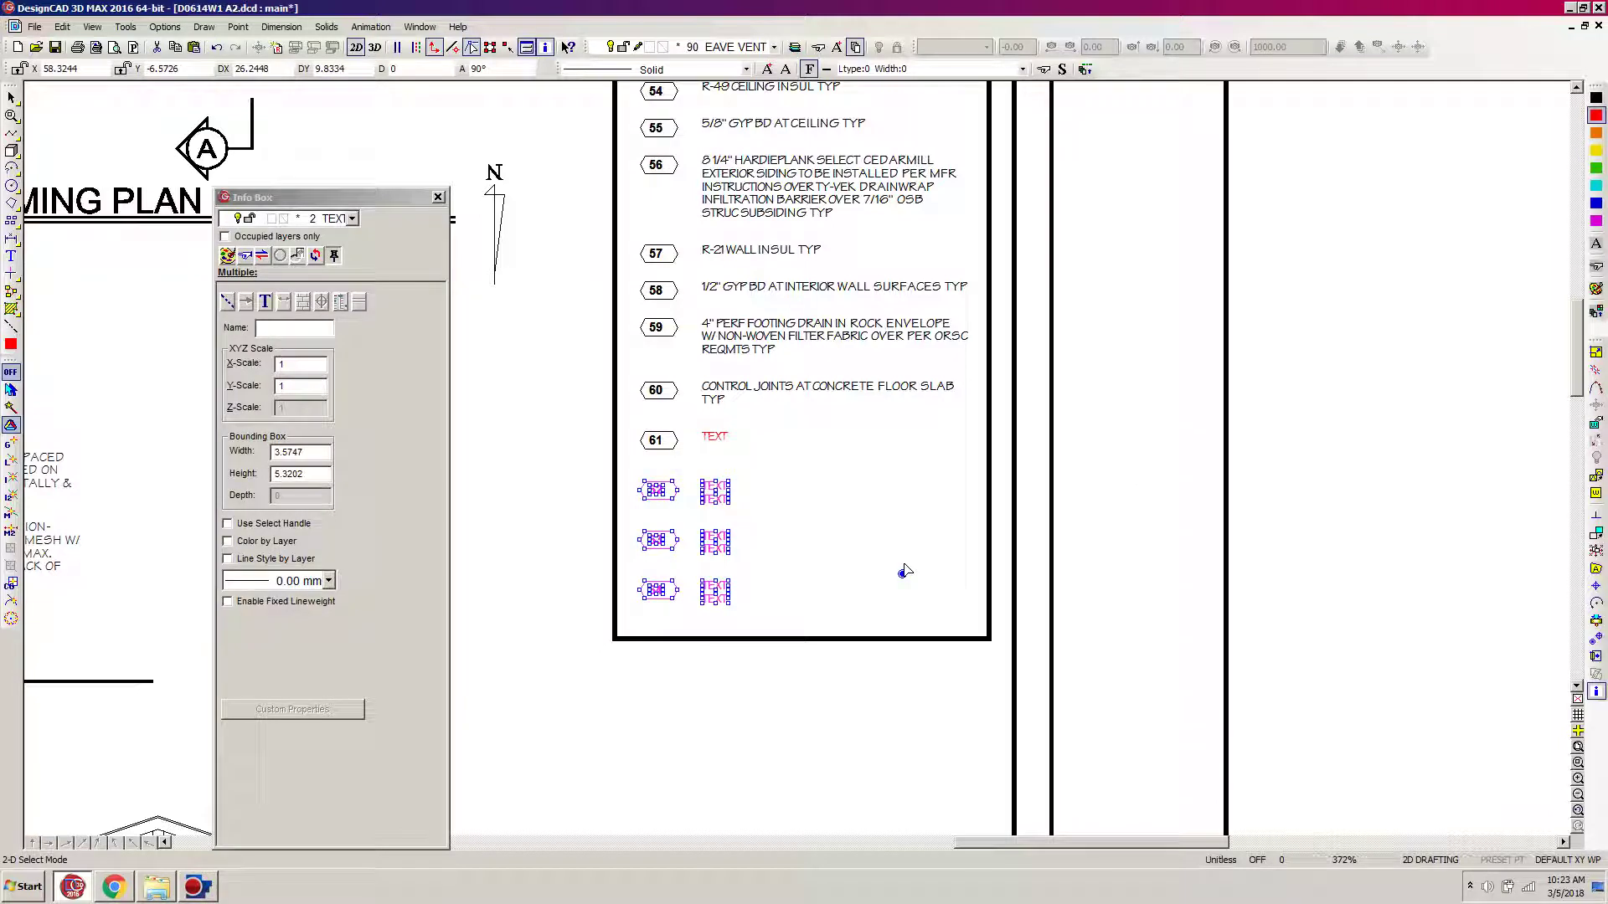
pyautogui.click(904, 571)
pyautogui.hotkey('ctrl', 'm')
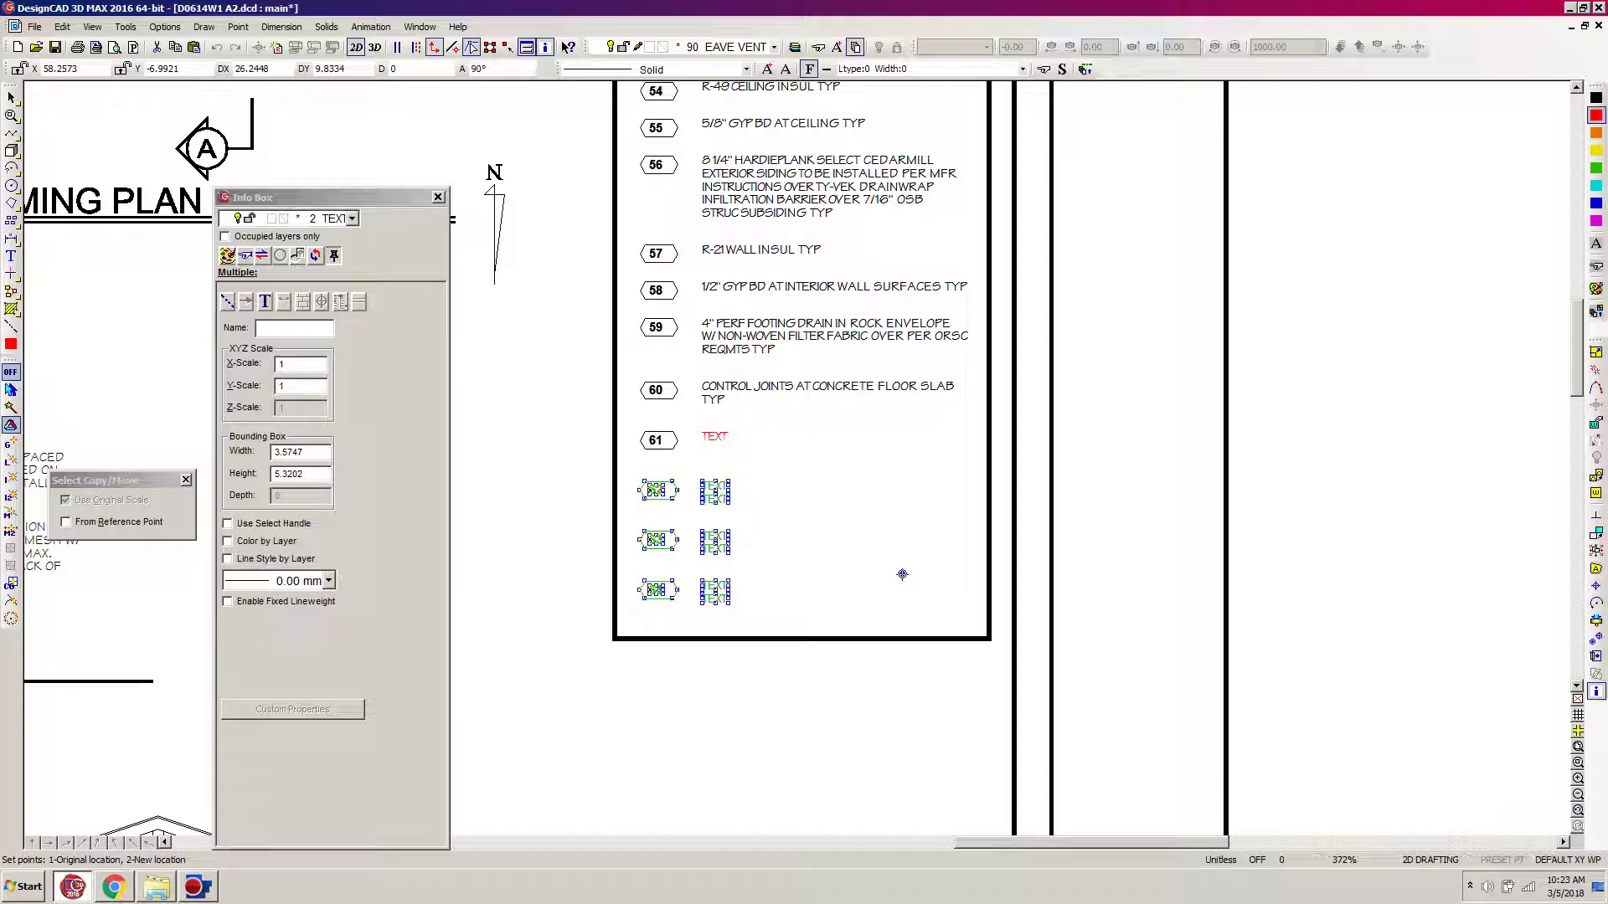
pyautogui.click(902, 573)
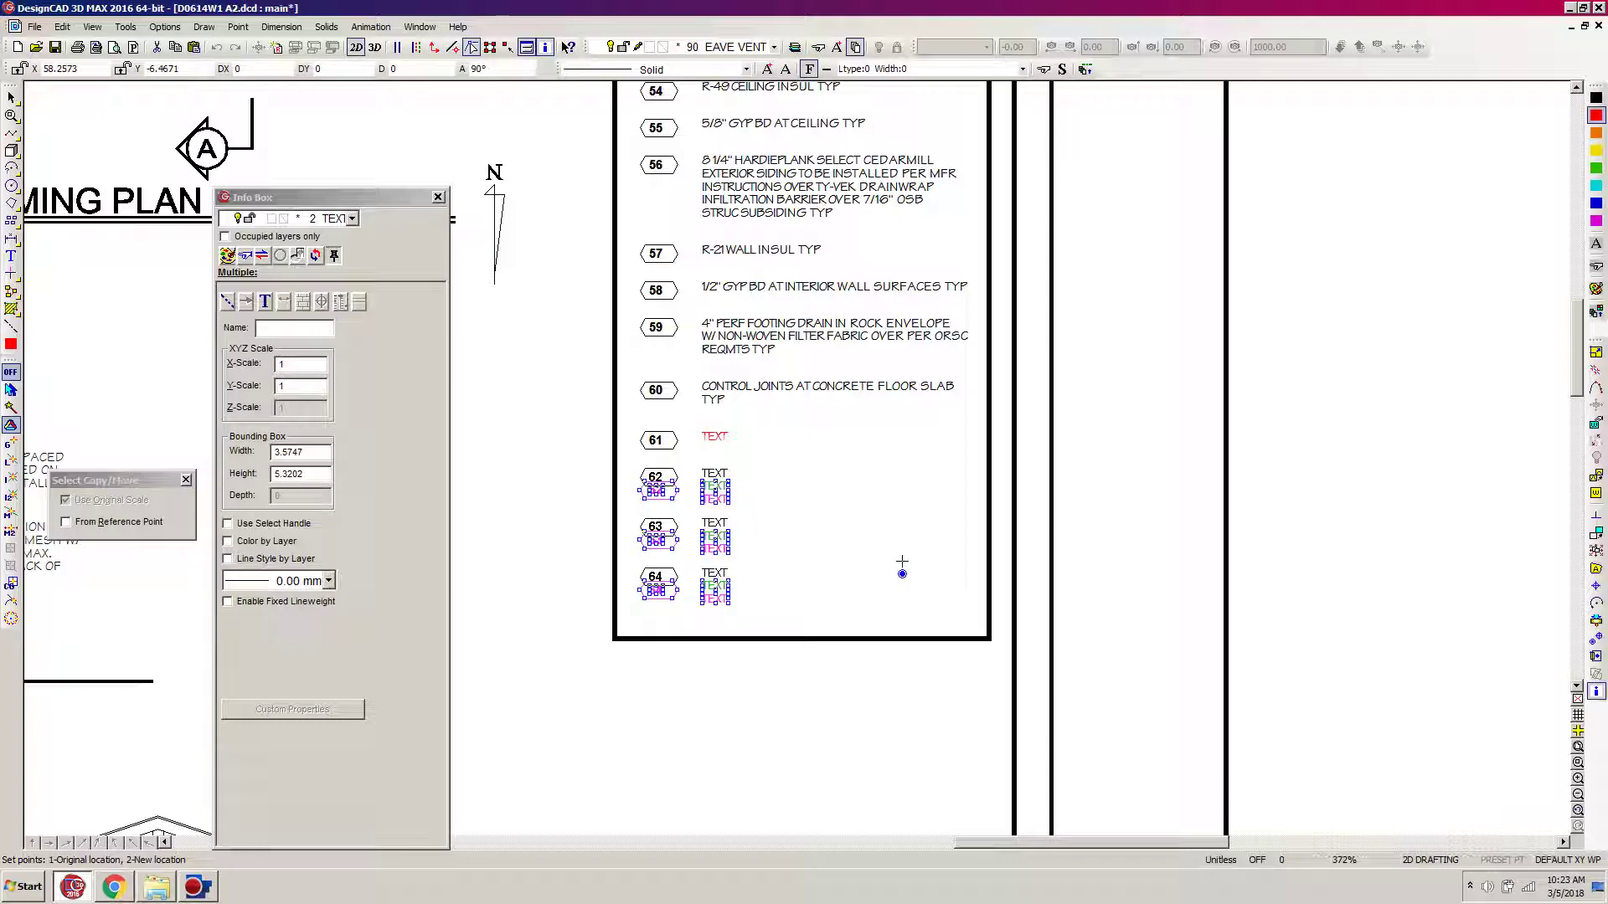
pyautogui.click(902, 562)
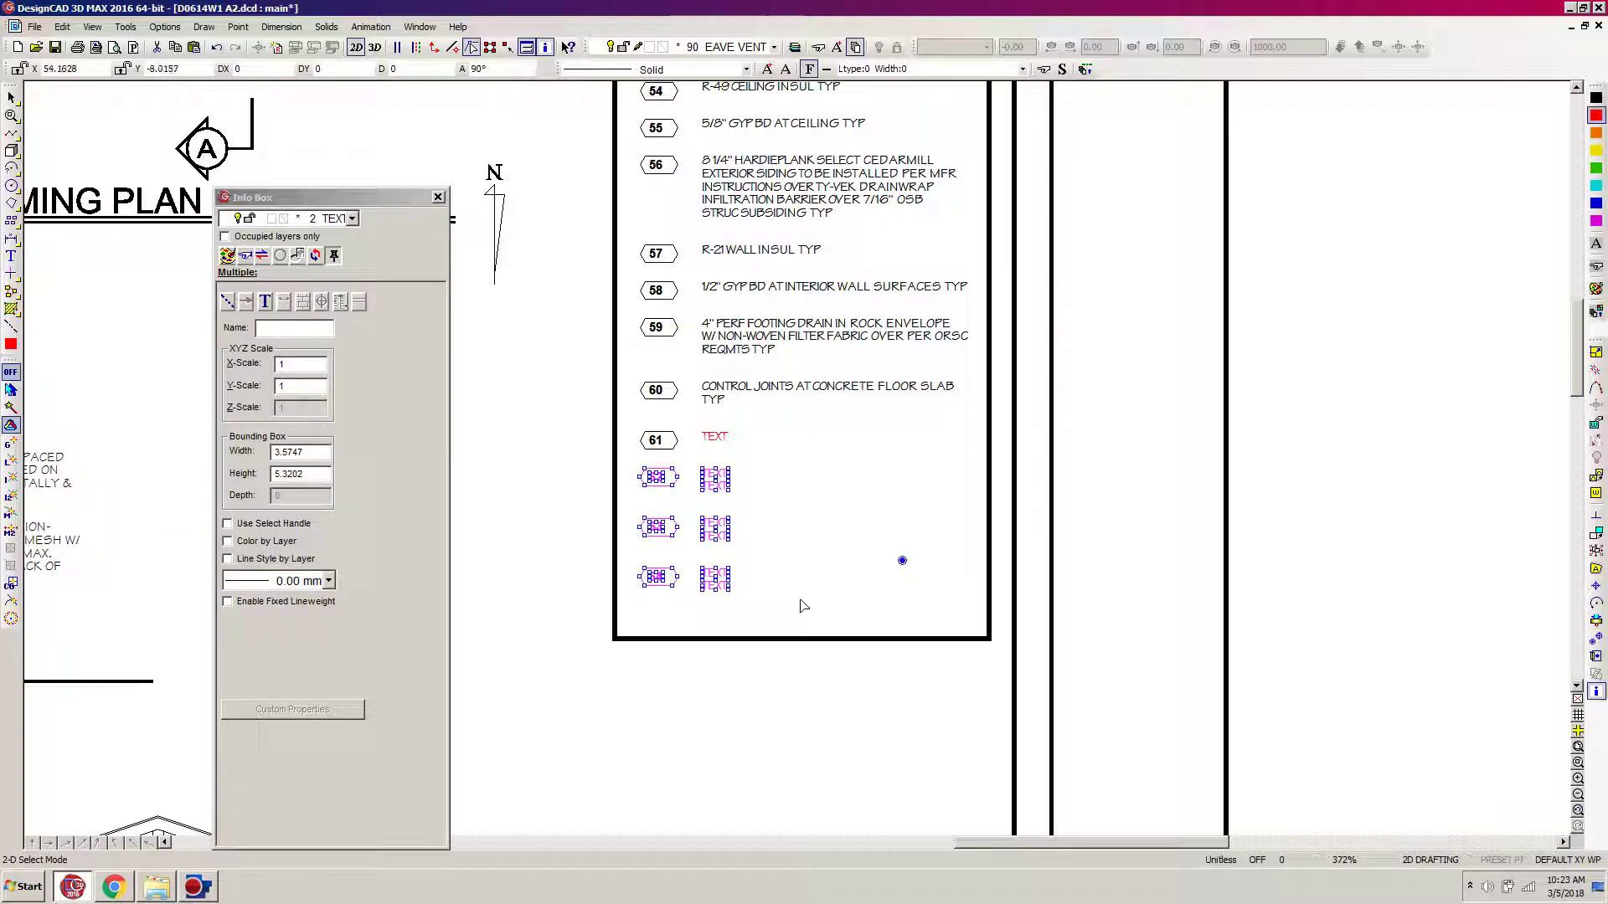
pyautogui.click(904, 560)
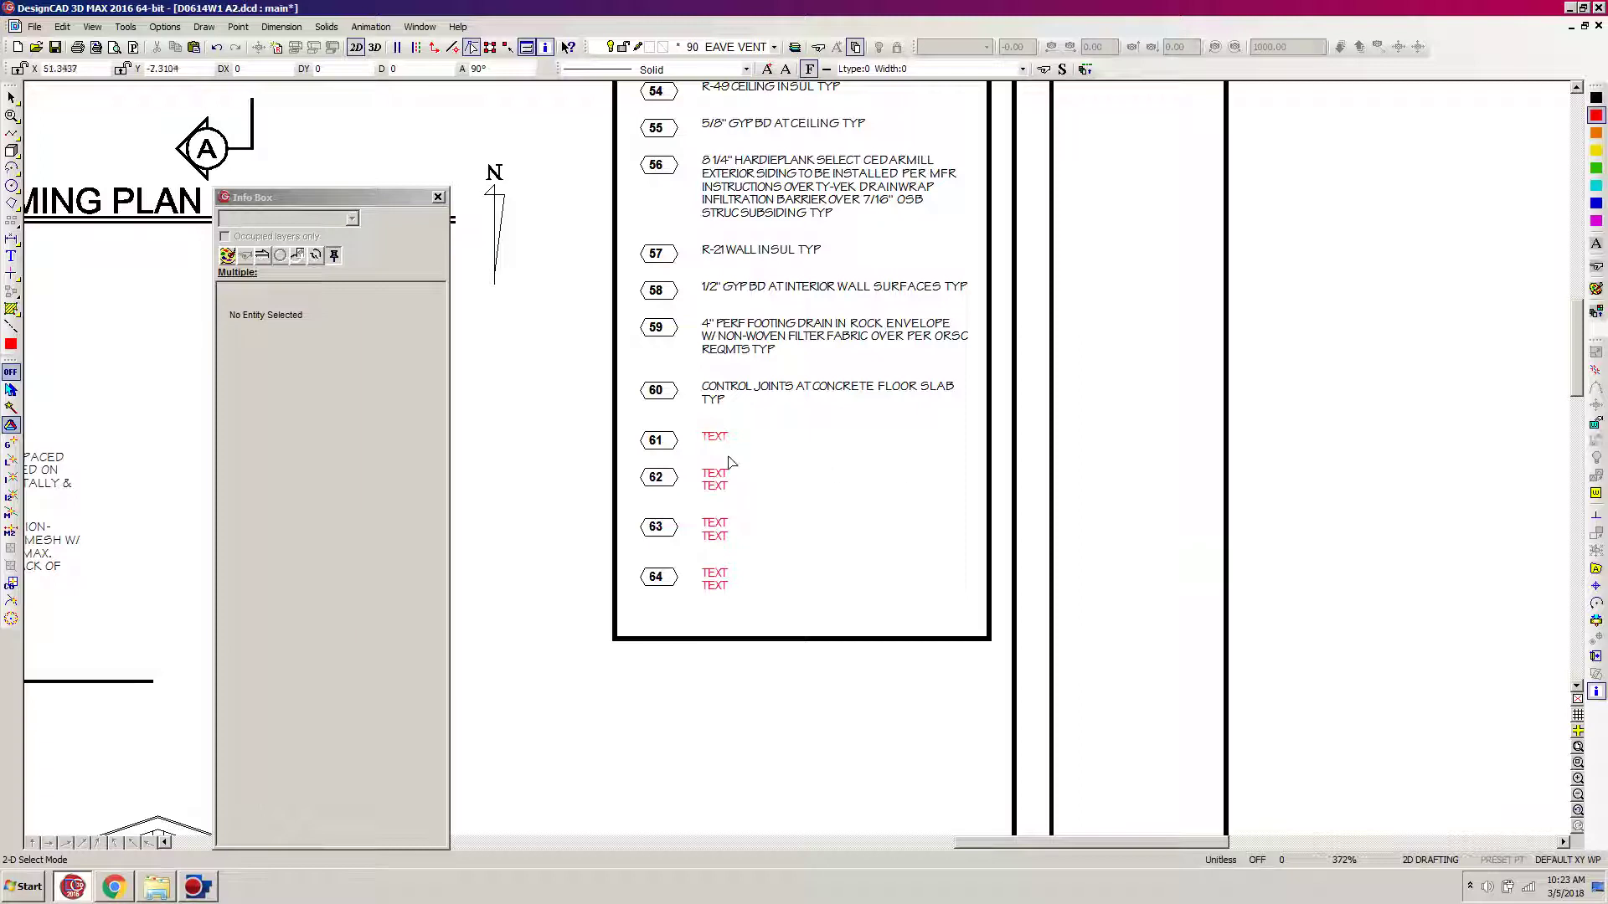
# Replace note 61's placeholder text with "CONT METAL GUTTER TYP".
pyautogui.click(714, 437)
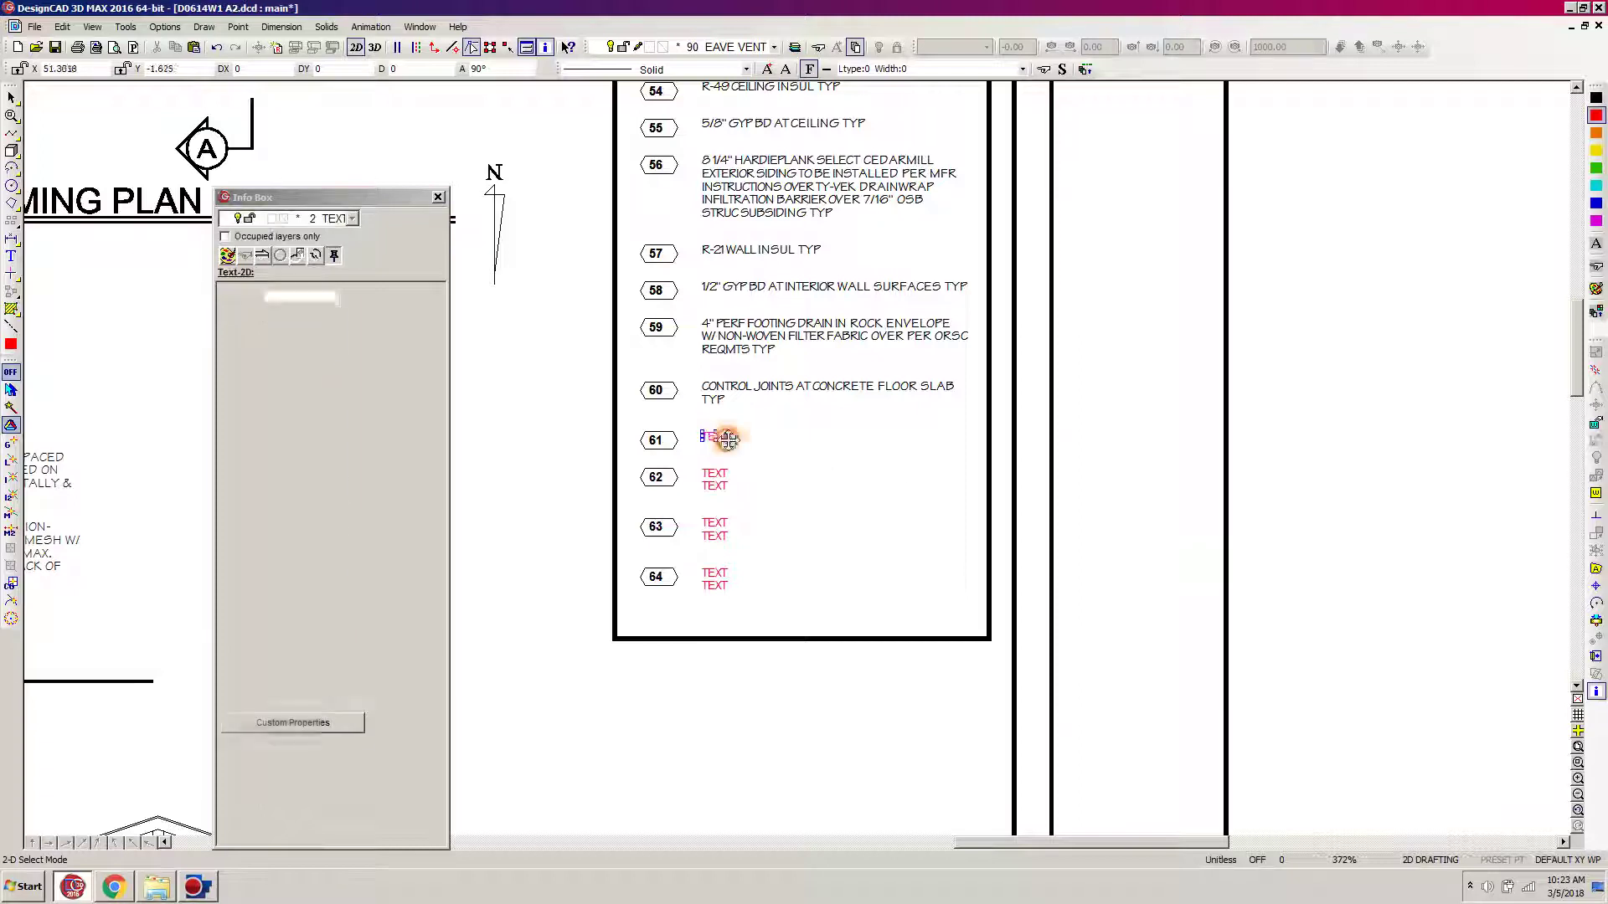
pyautogui.click(1596, 656)
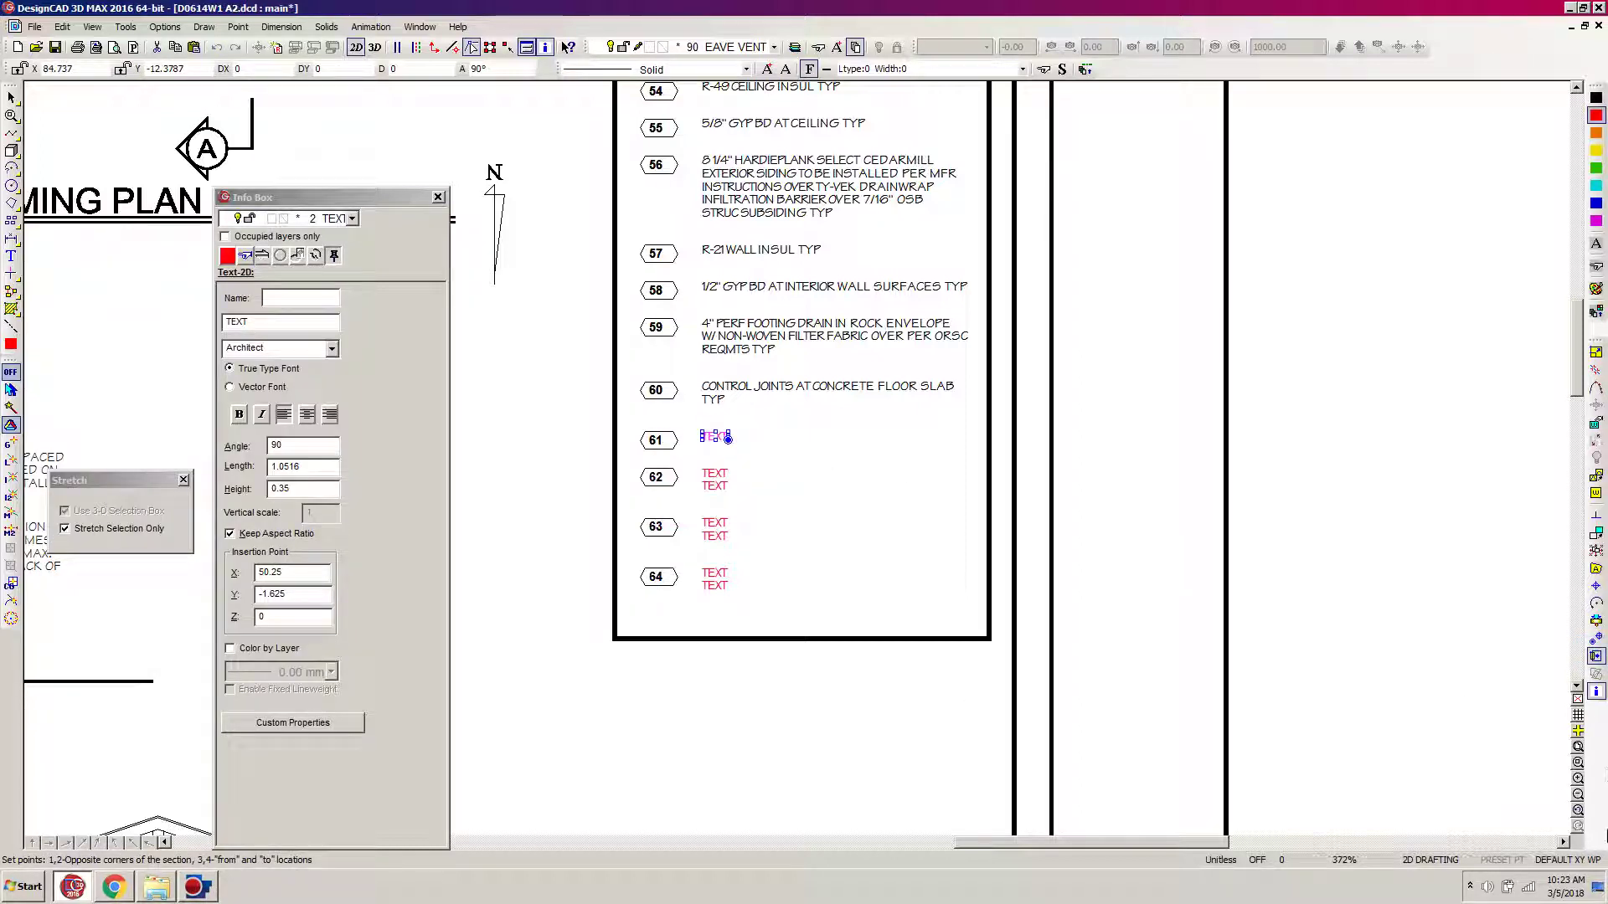
pyautogui.press('Escape')
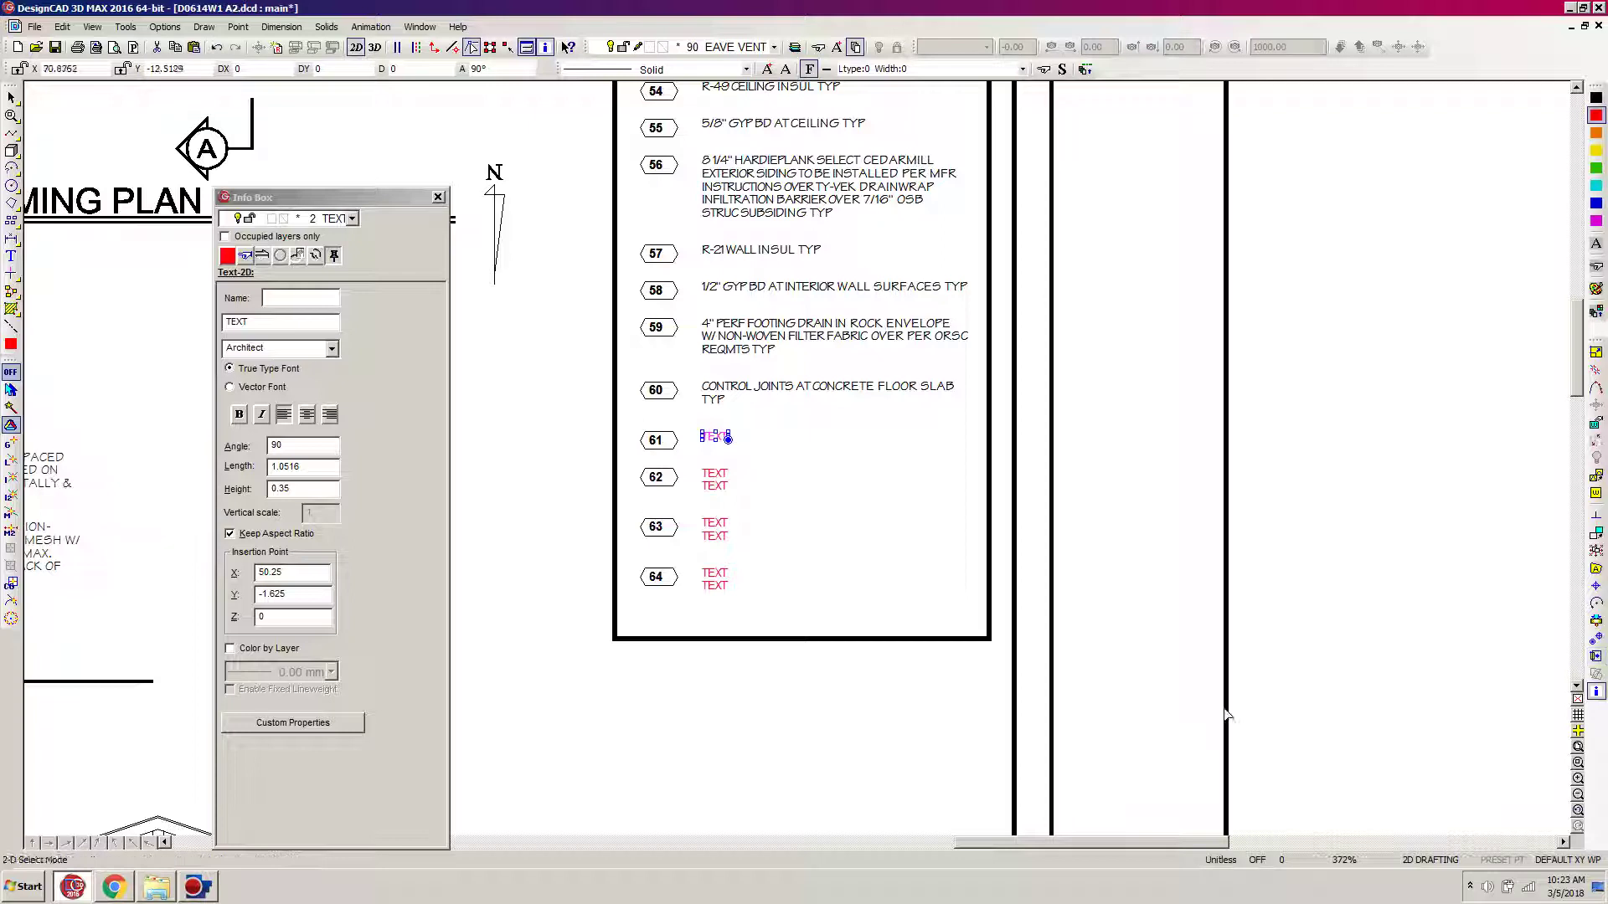
pyautogui.click(1594, 697)
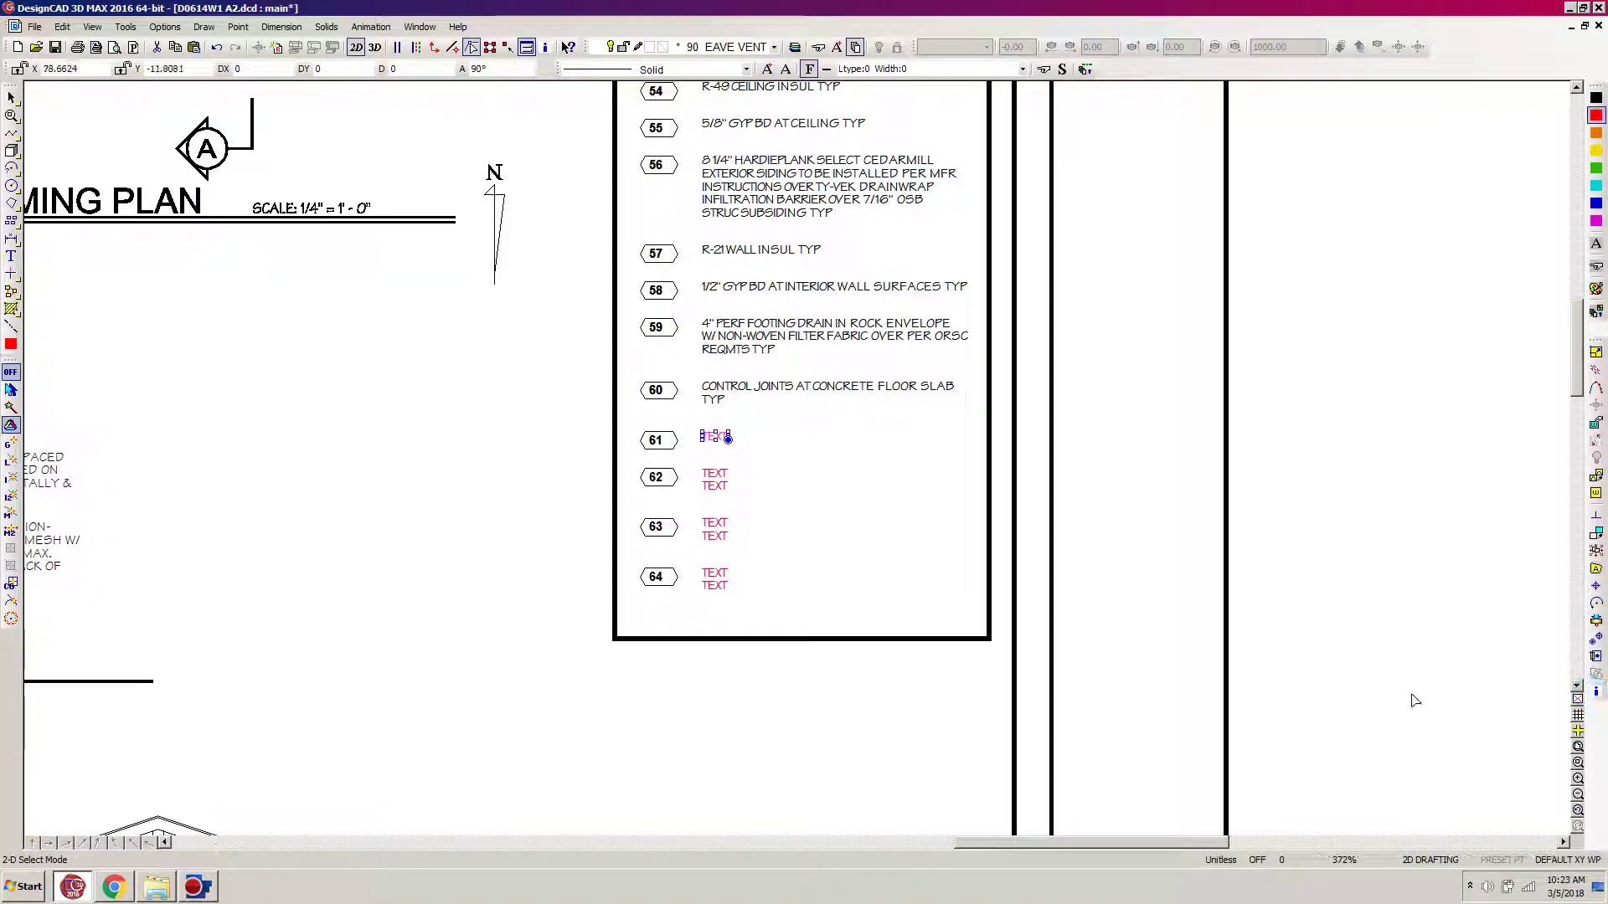
pyautogui.click(1598, 692)
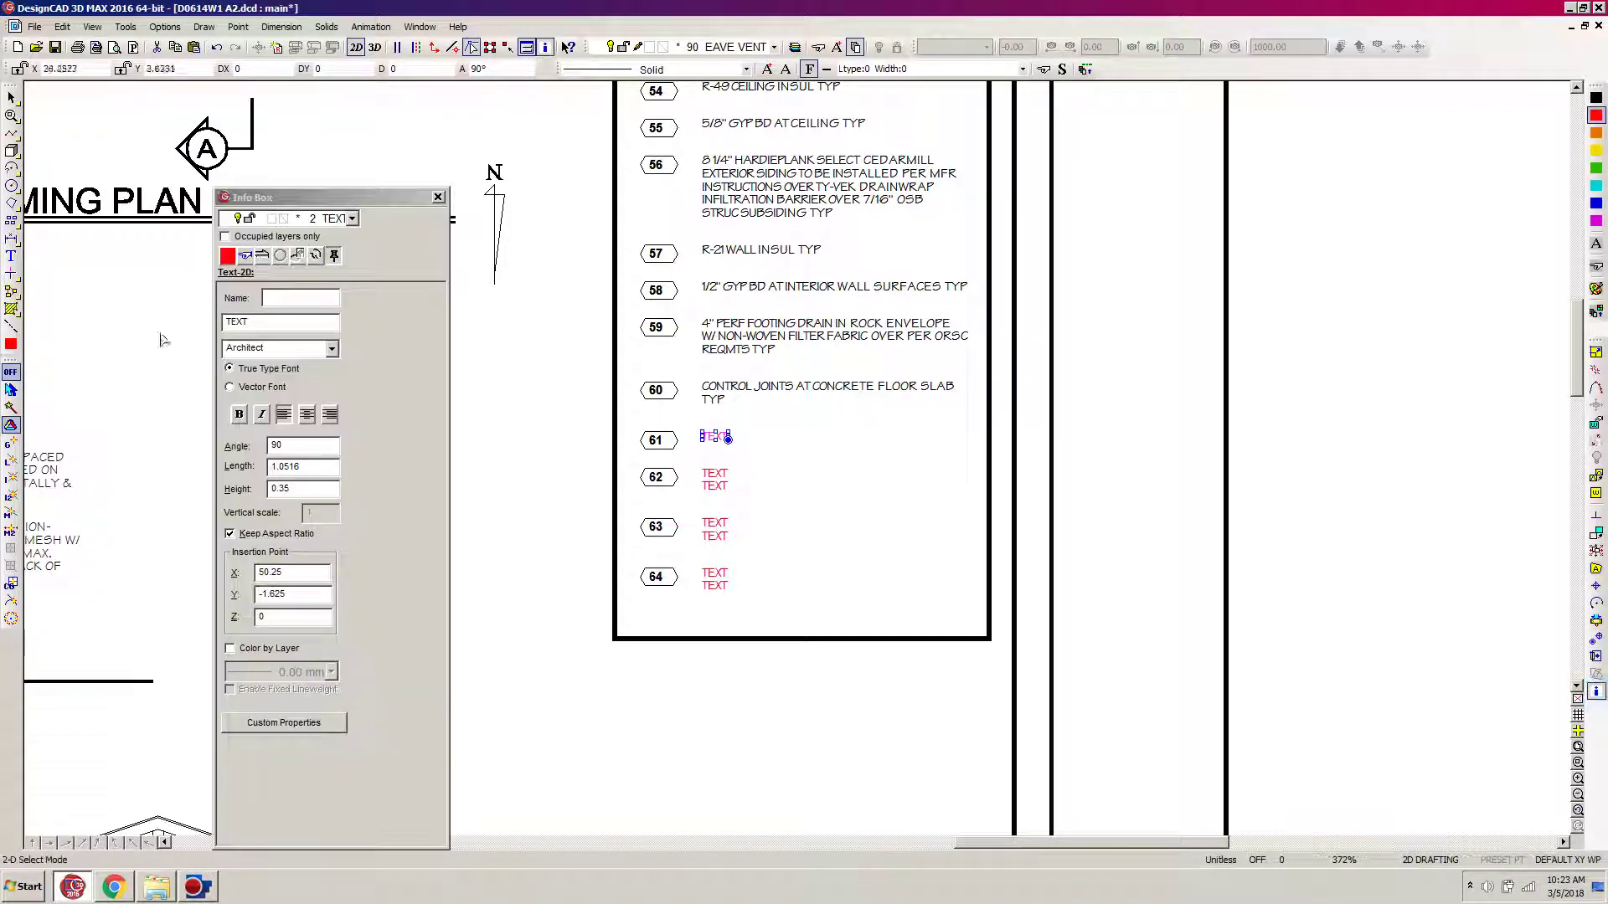
pyautogui.doubleClick(251, 322)
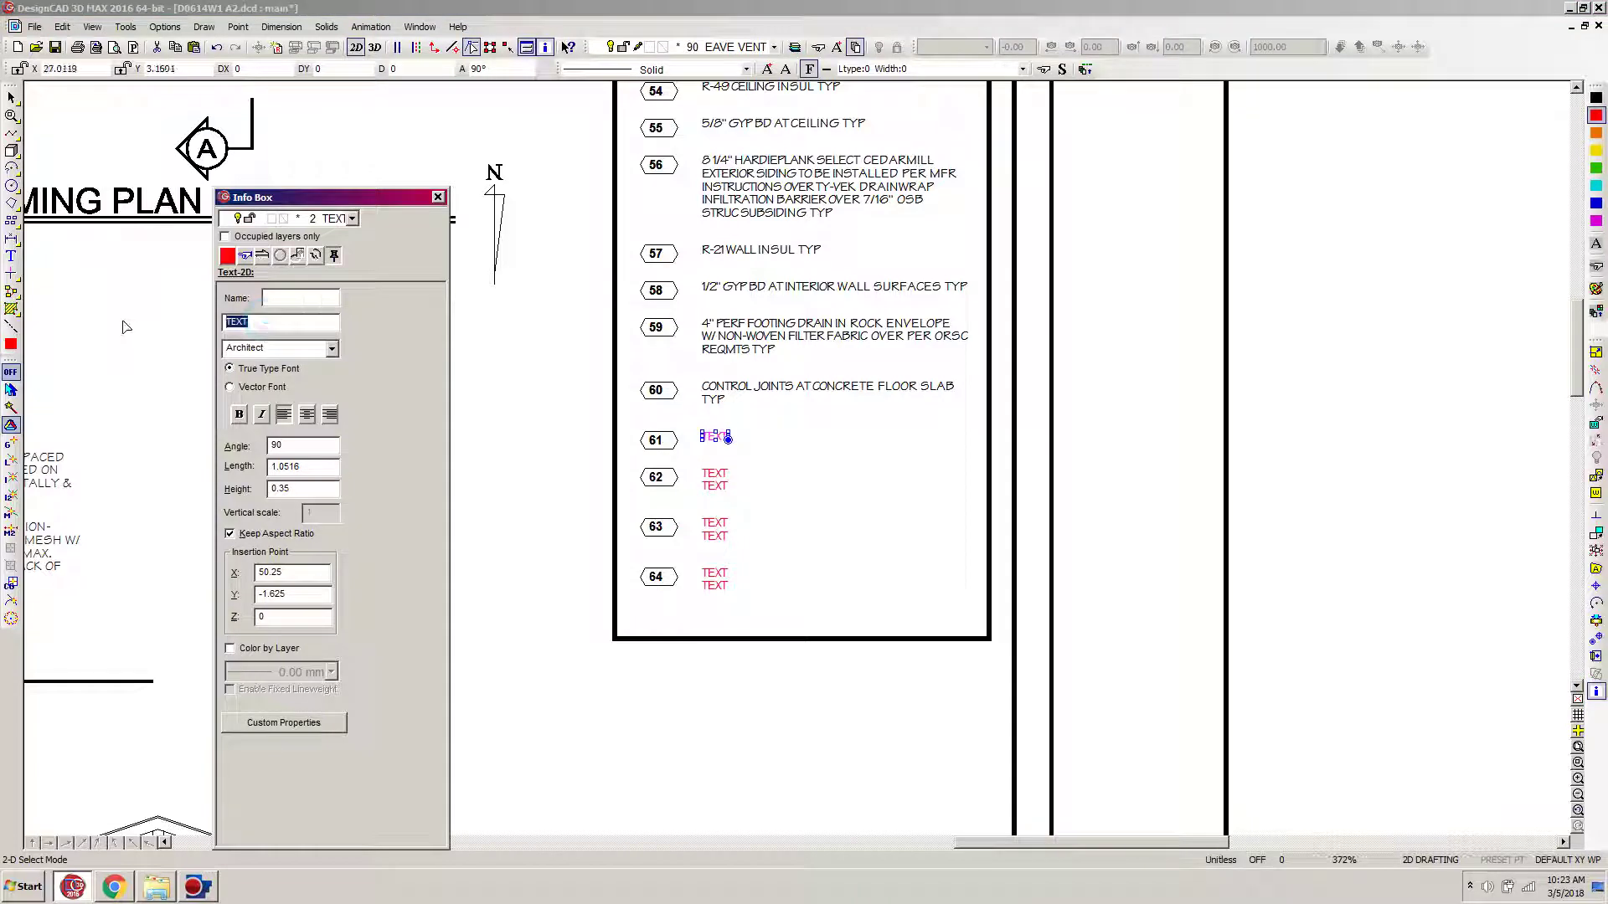
pyautogui.write('CONT METAL GUTTER TYP')
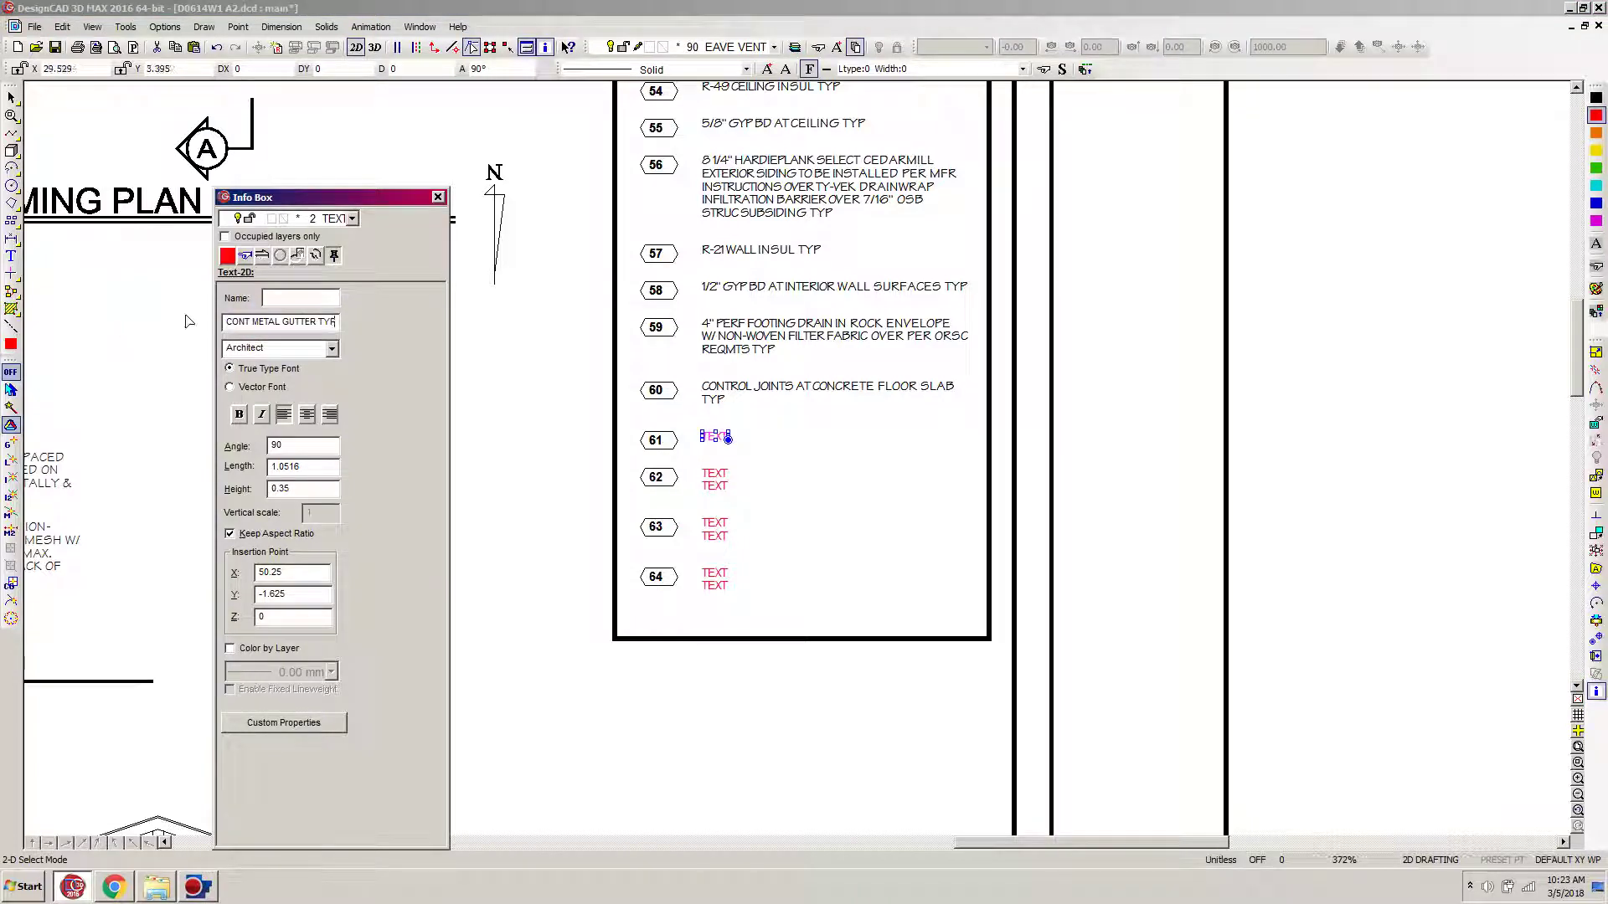
pyautogui.press('Tab')
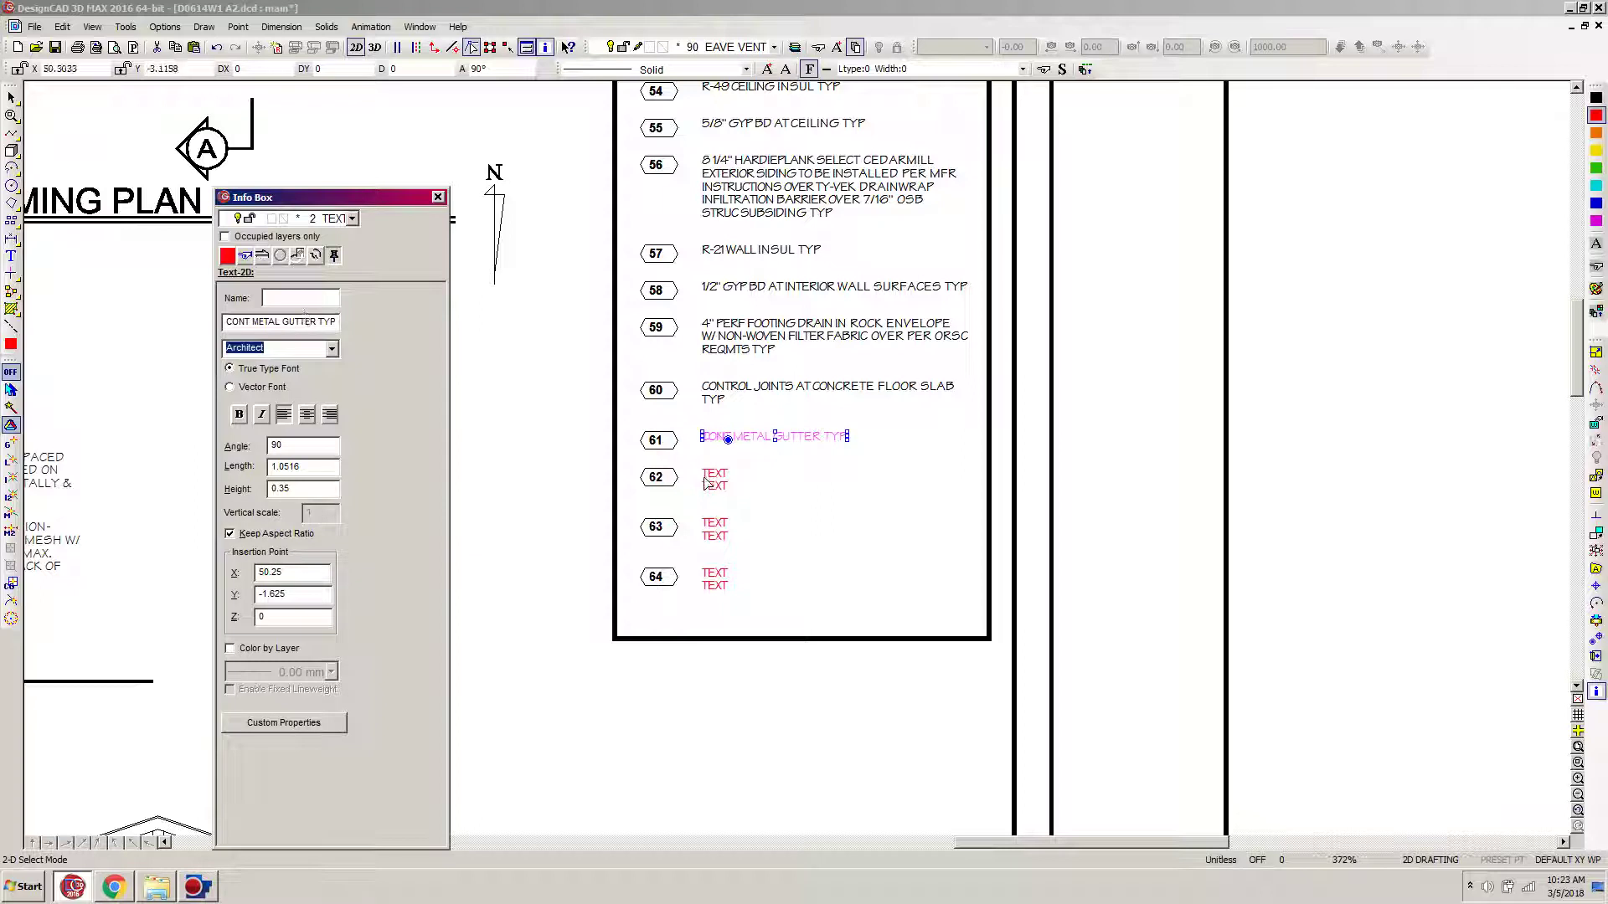
# Change the color of note 61's text to black and deselect it.
pyautogui.click(1596, 98)
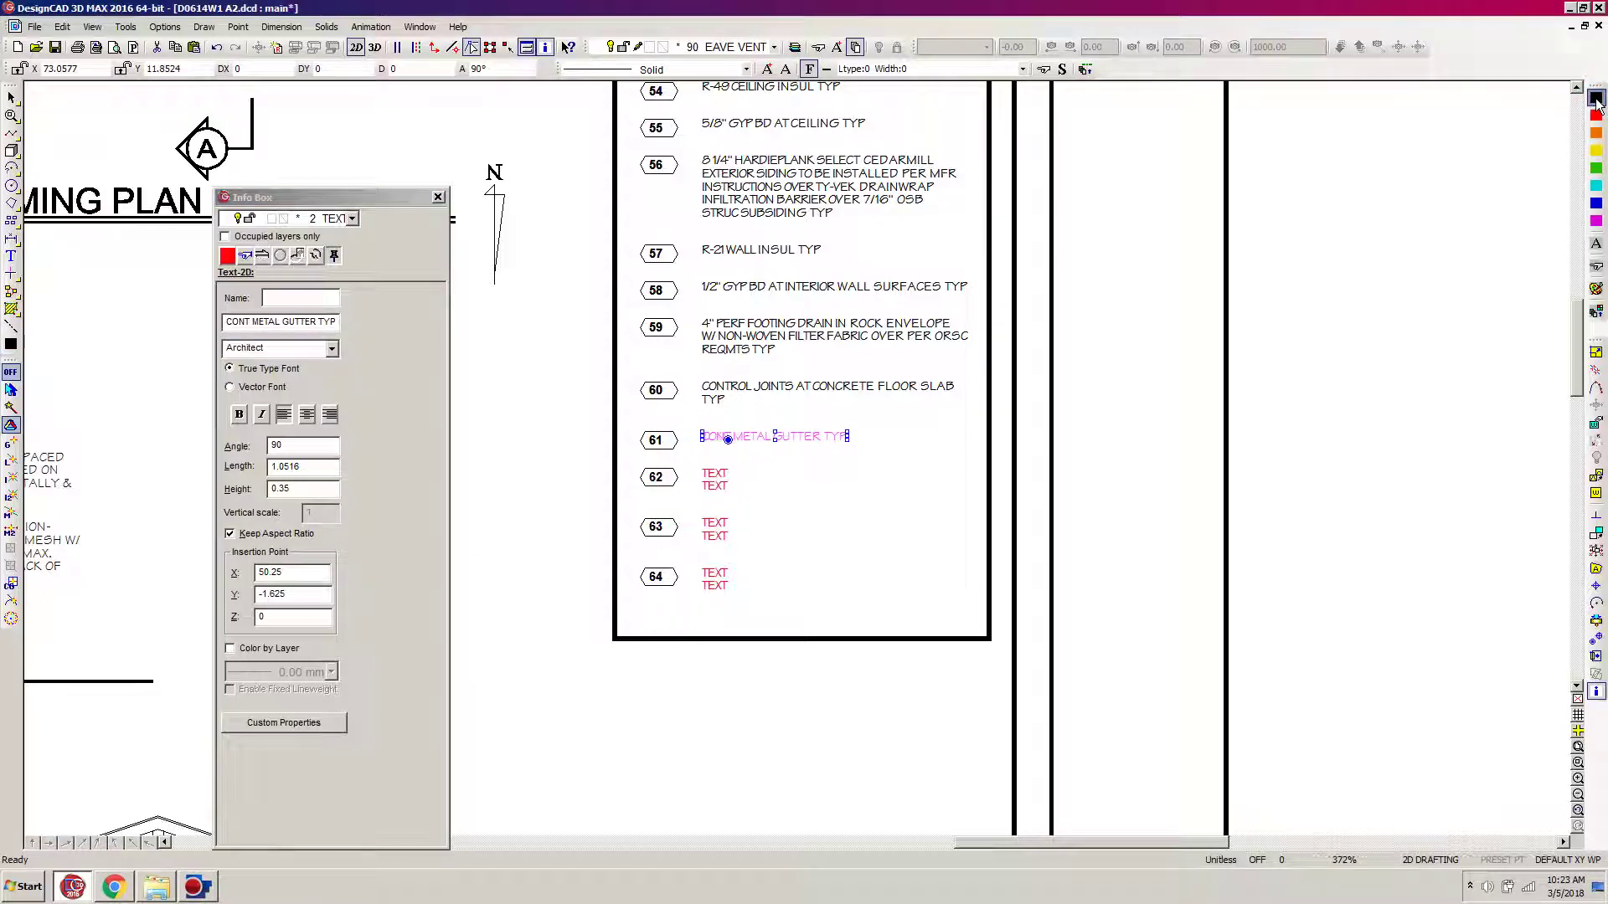
pyautogui.click(1596, 243)
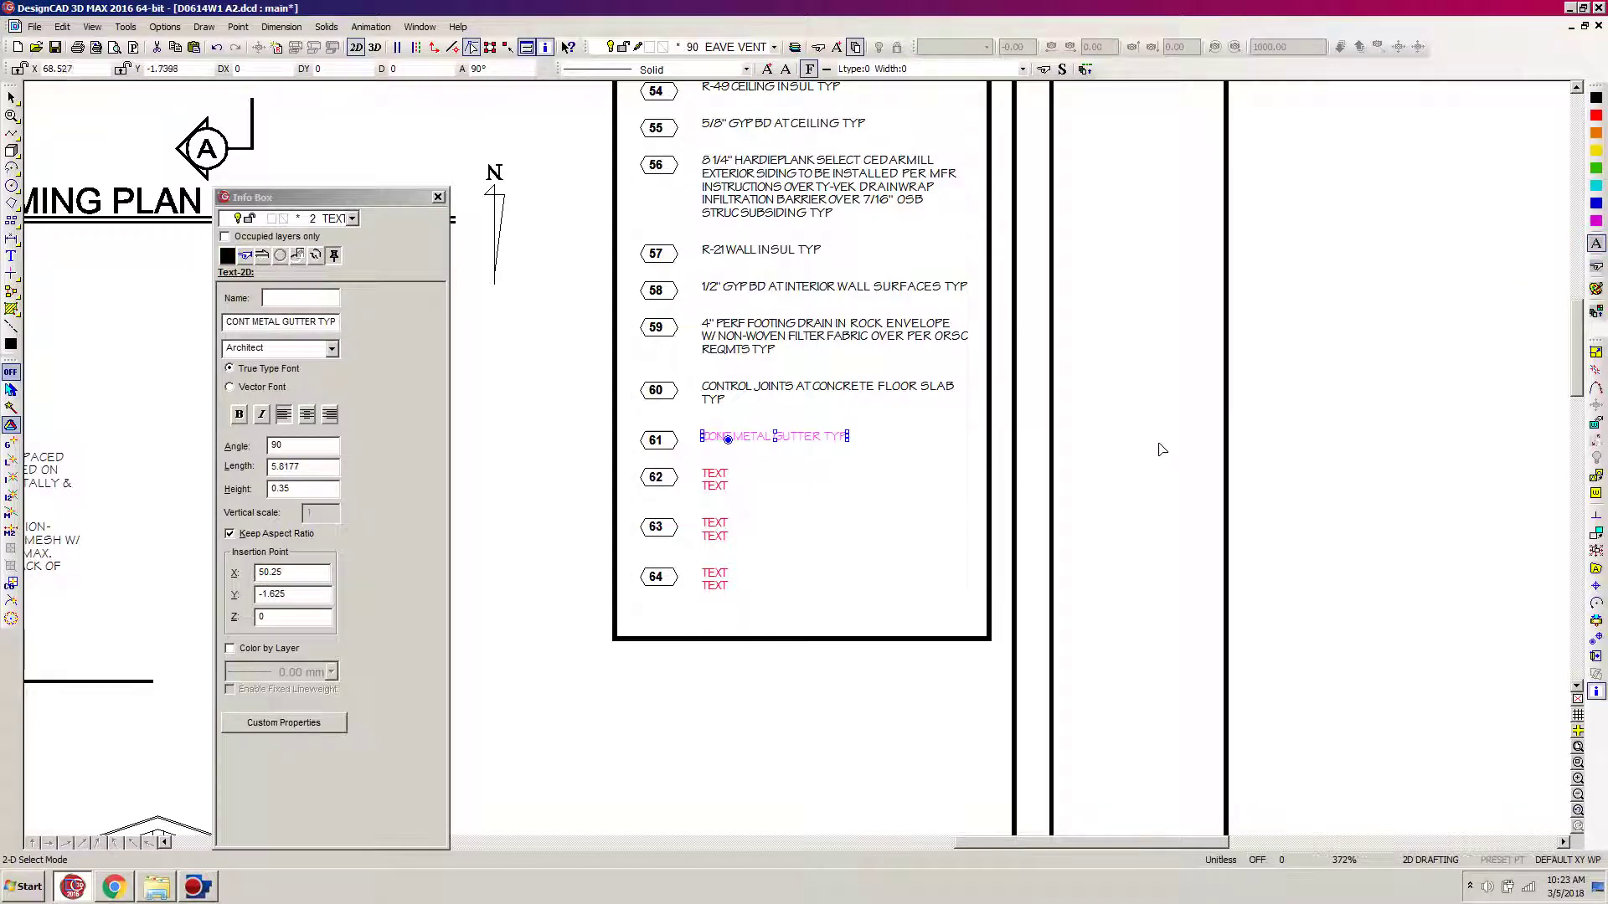
pyautogui.click(1164, 412)
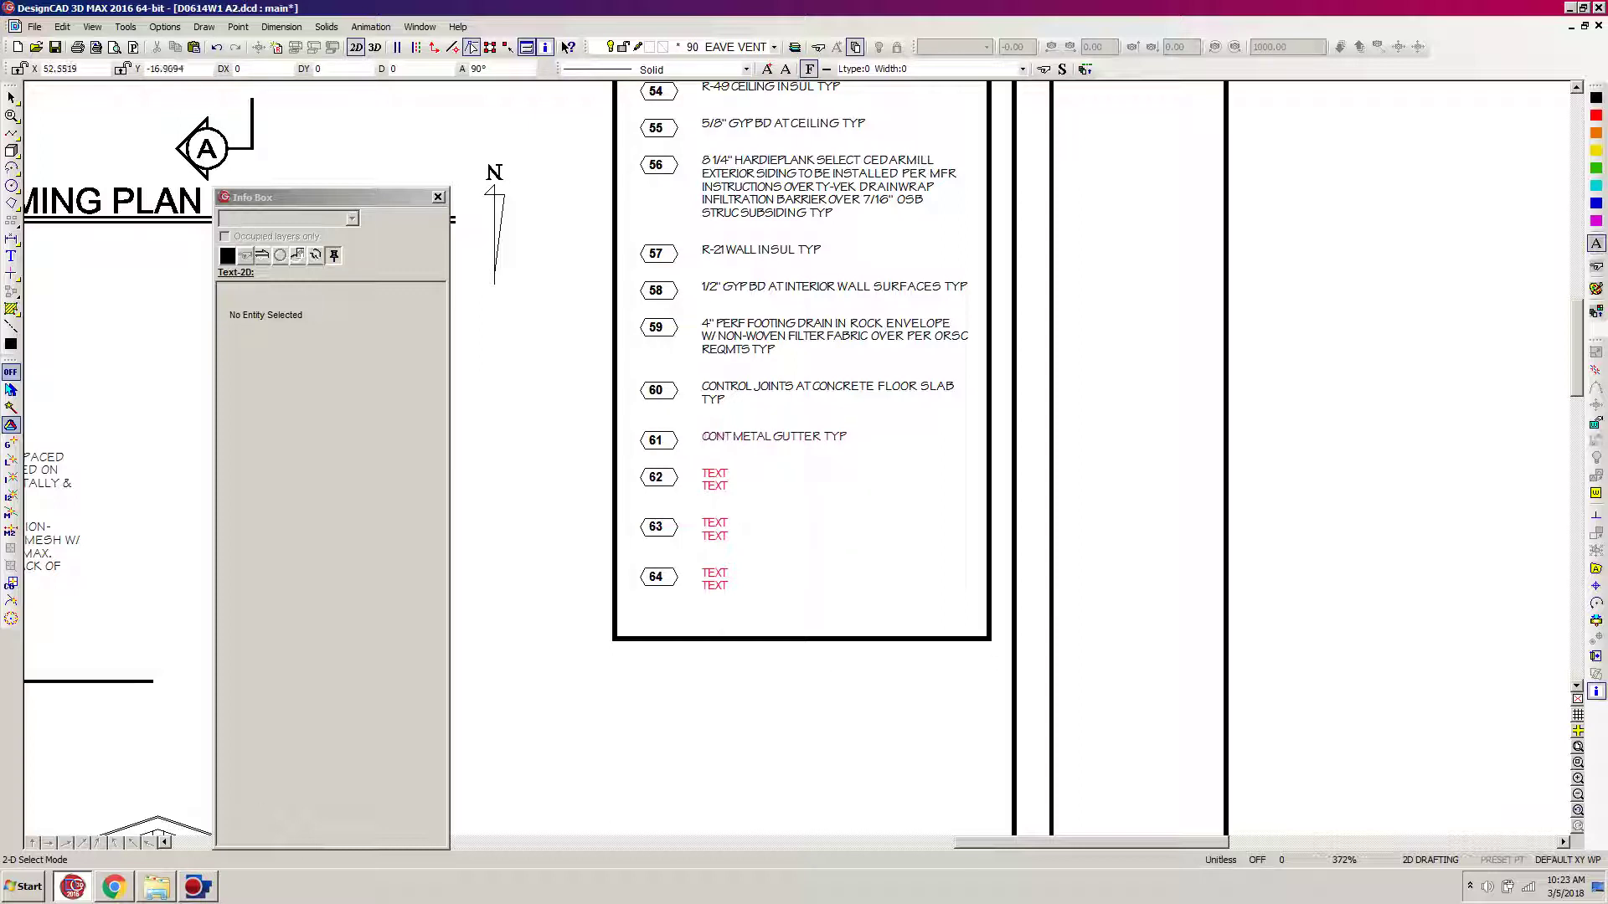
# Switch to the Google Sheets notes list and color the "CONT METAL GUTTER TYP" note in column E red.
pyautogui.moveTo(114, 894)
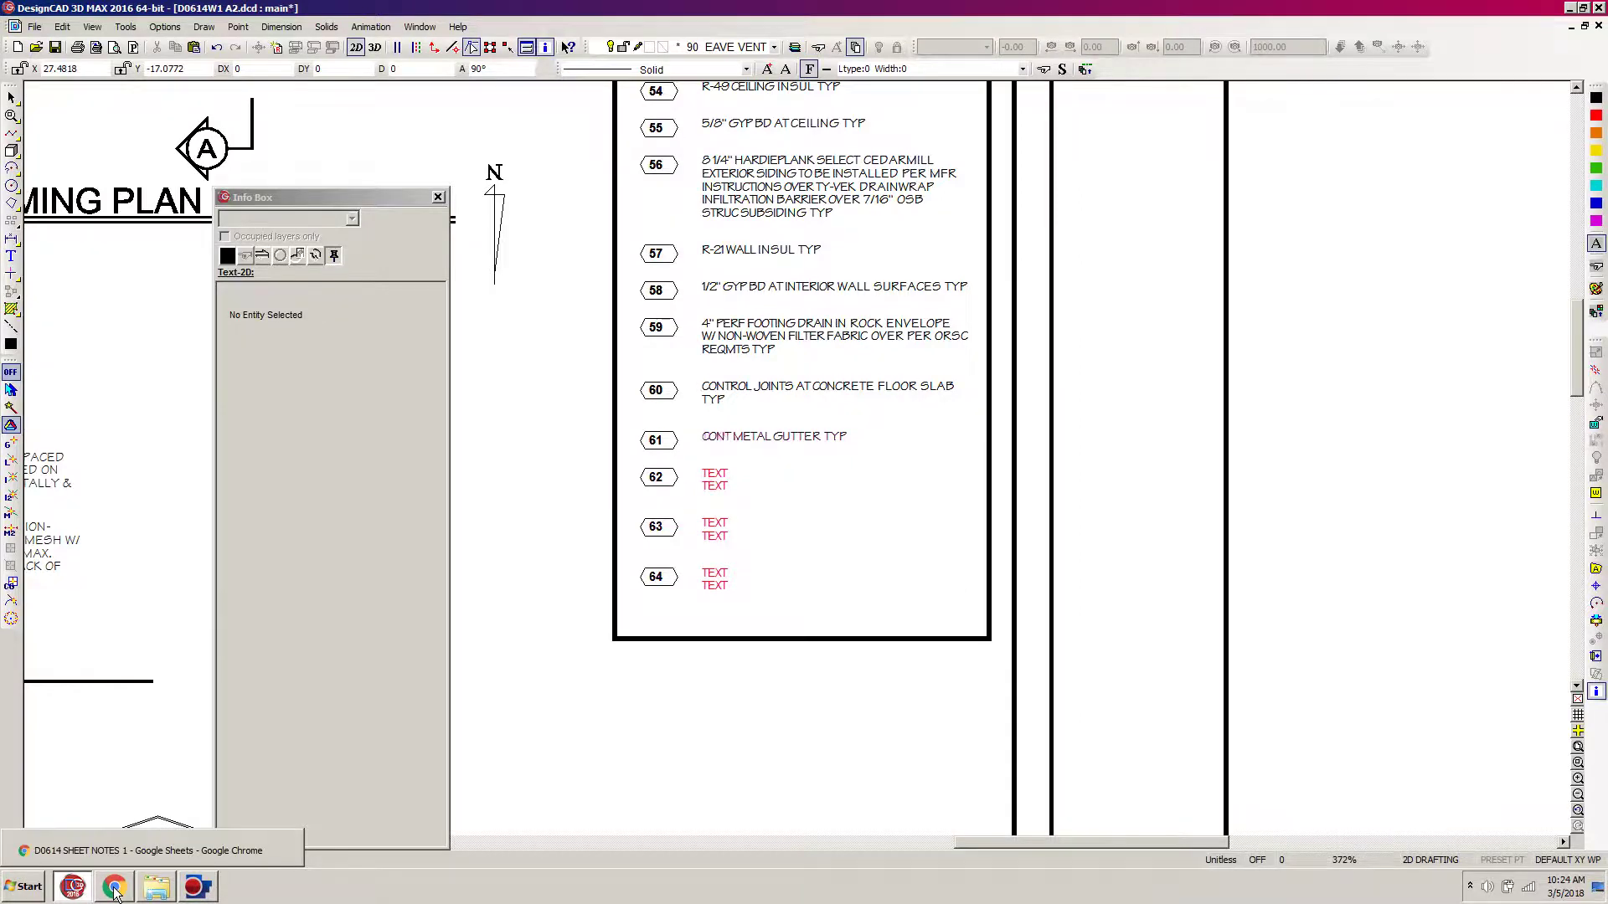
pyautogui.click(115, 893)
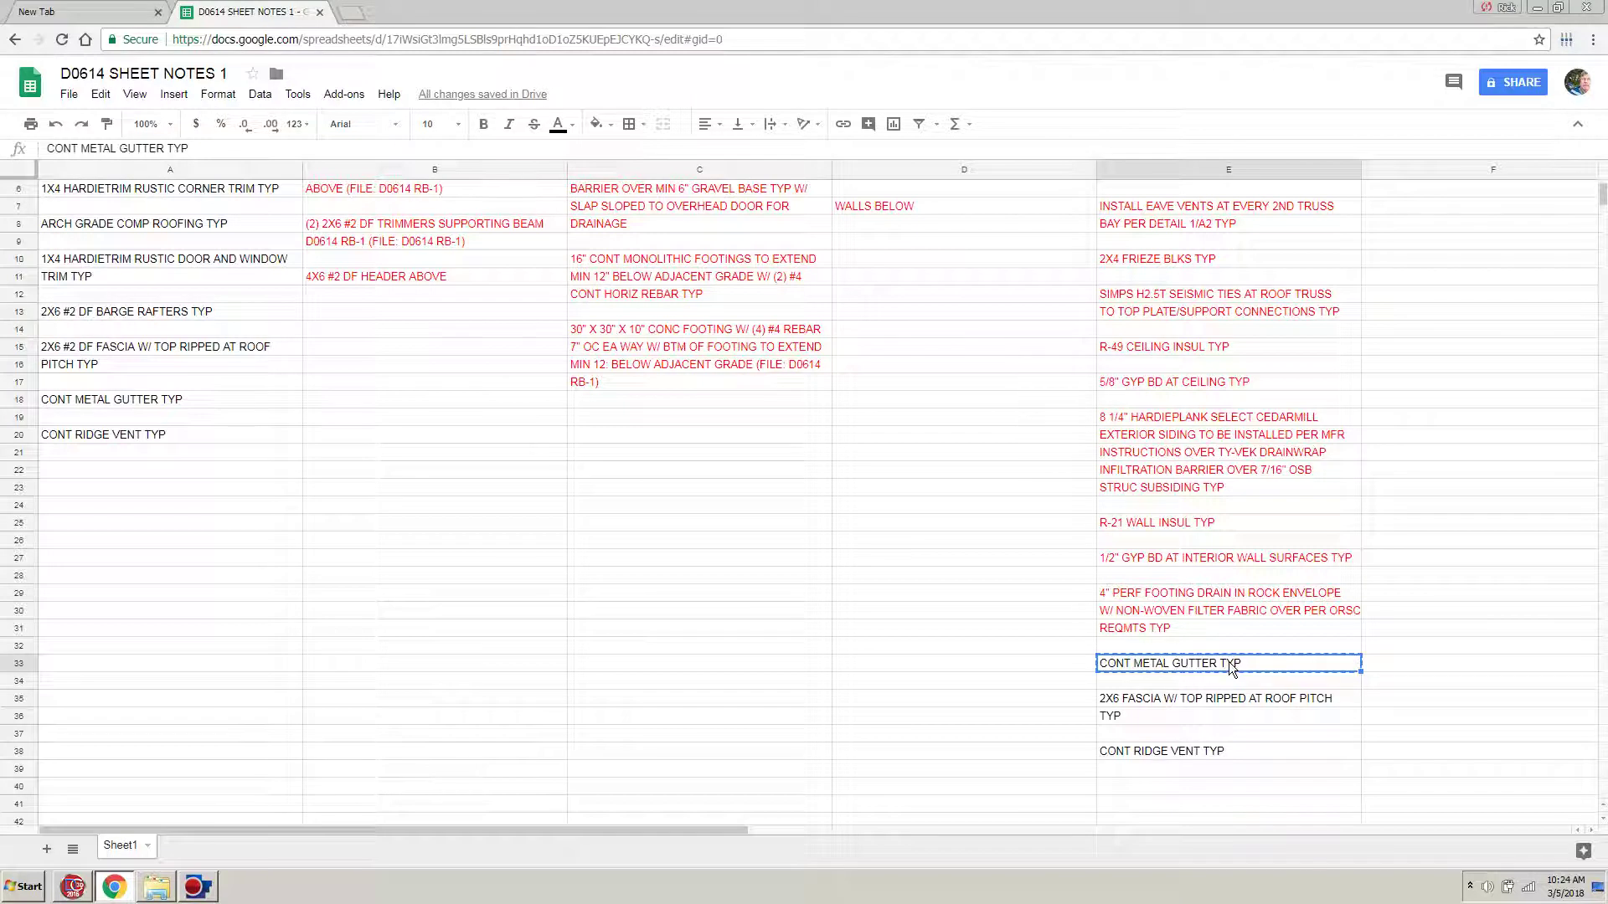
pyautogui.click(572, 124)
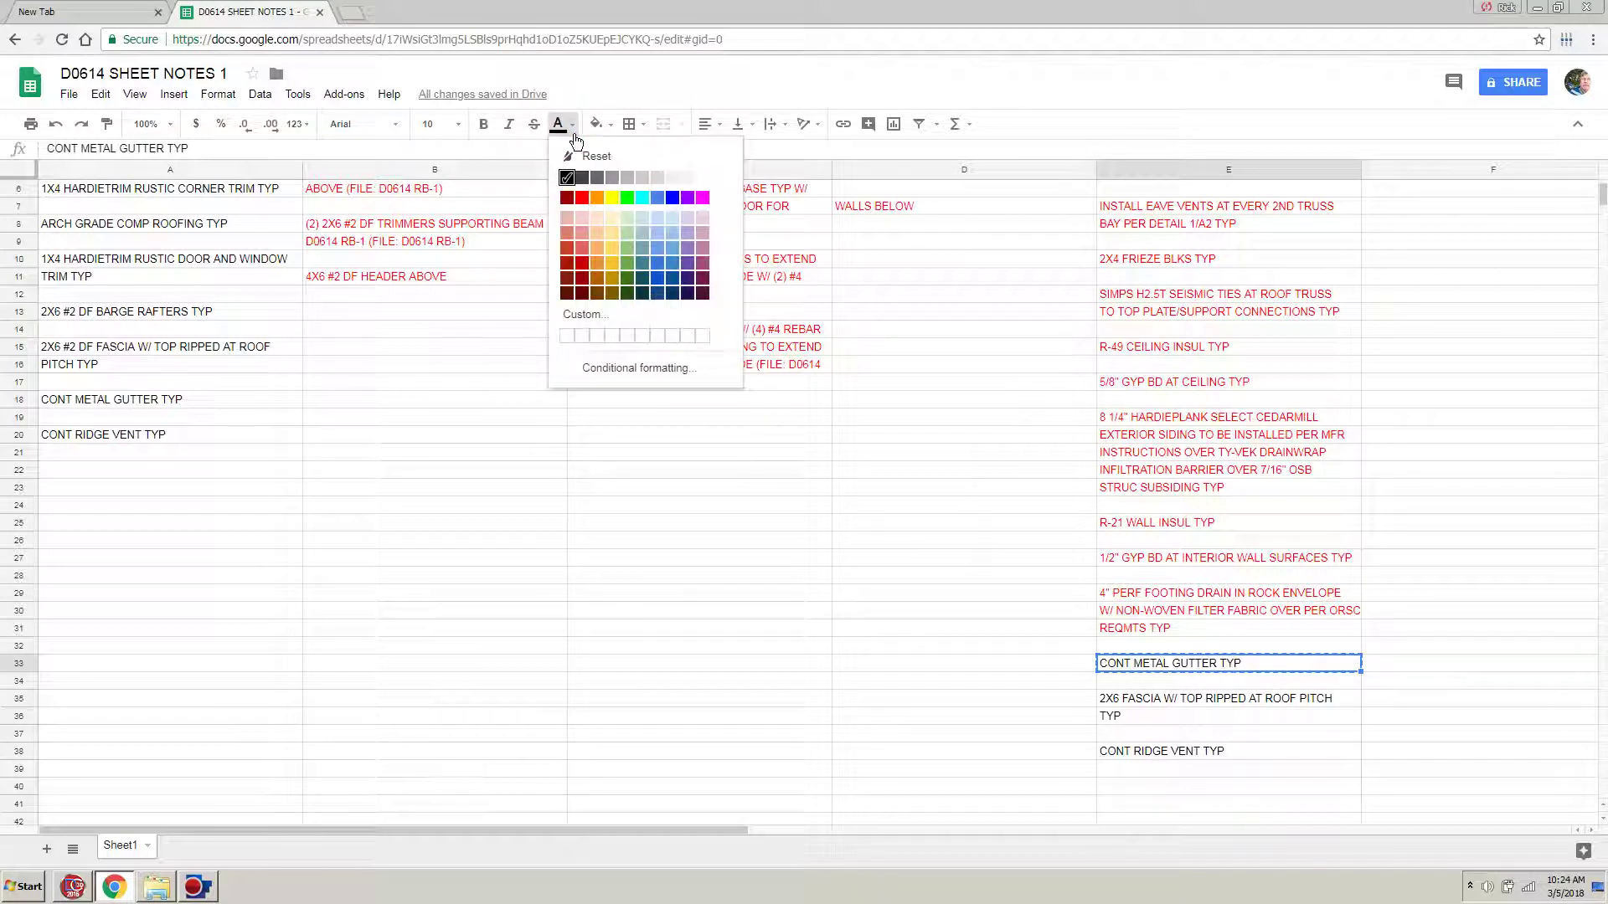
pyautogui.click(582, 198)
pyautogui.click(1005, 682)
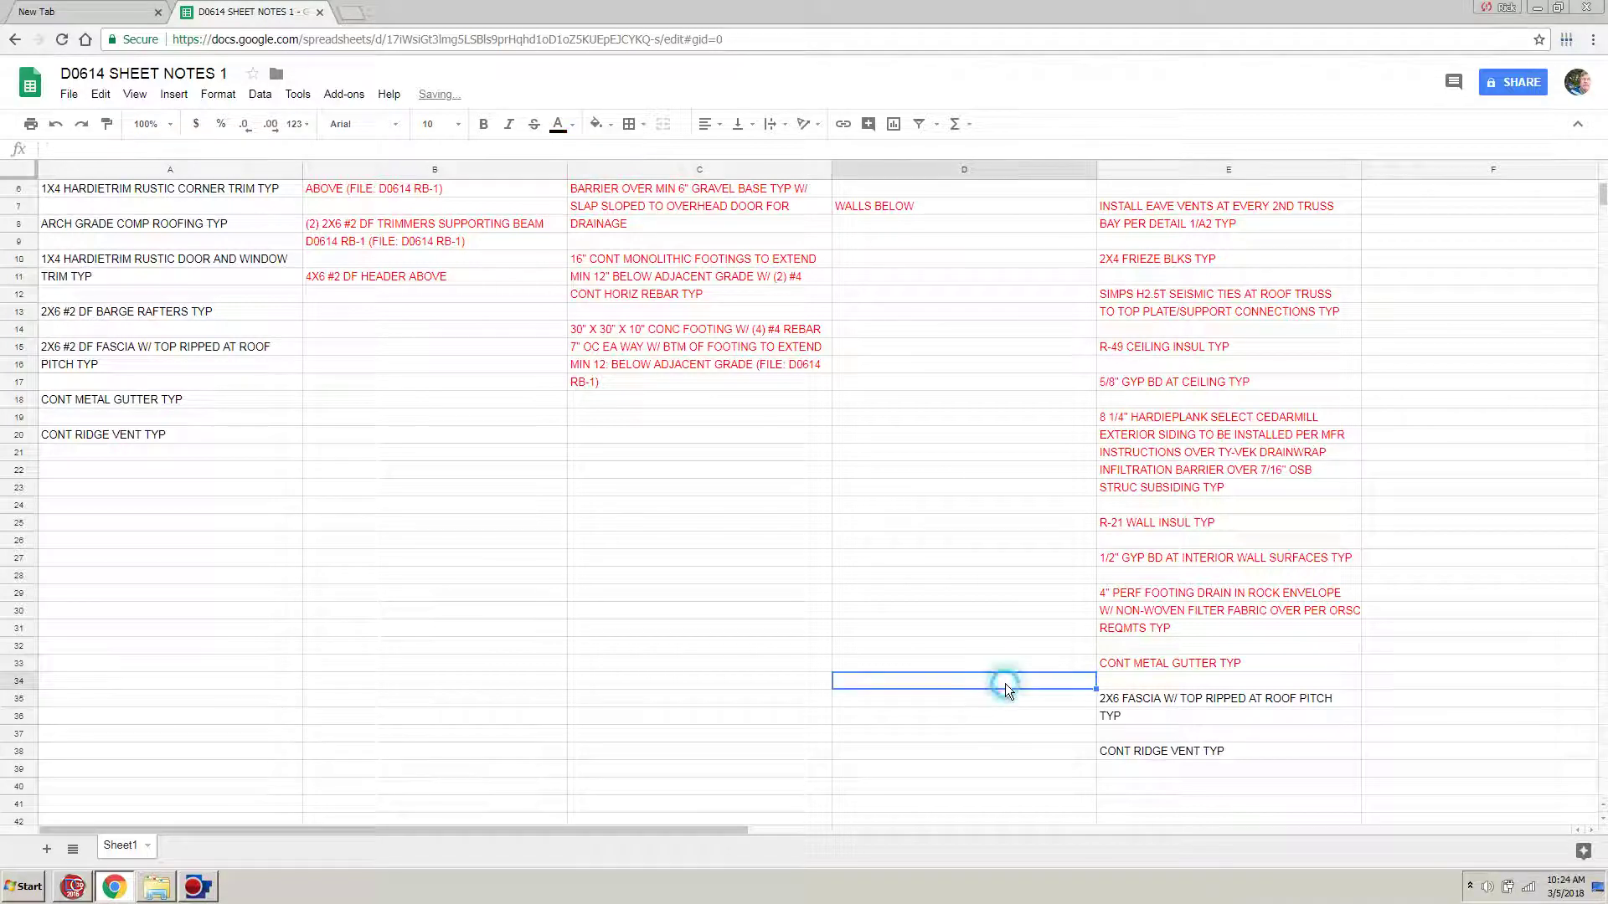
# Copy the two-line note "2X6 FASCIA W/ TOP RIPPED AT ROOF PITCH TYP" from cells E35 and E36.
pyautogui.click(1153, 702)
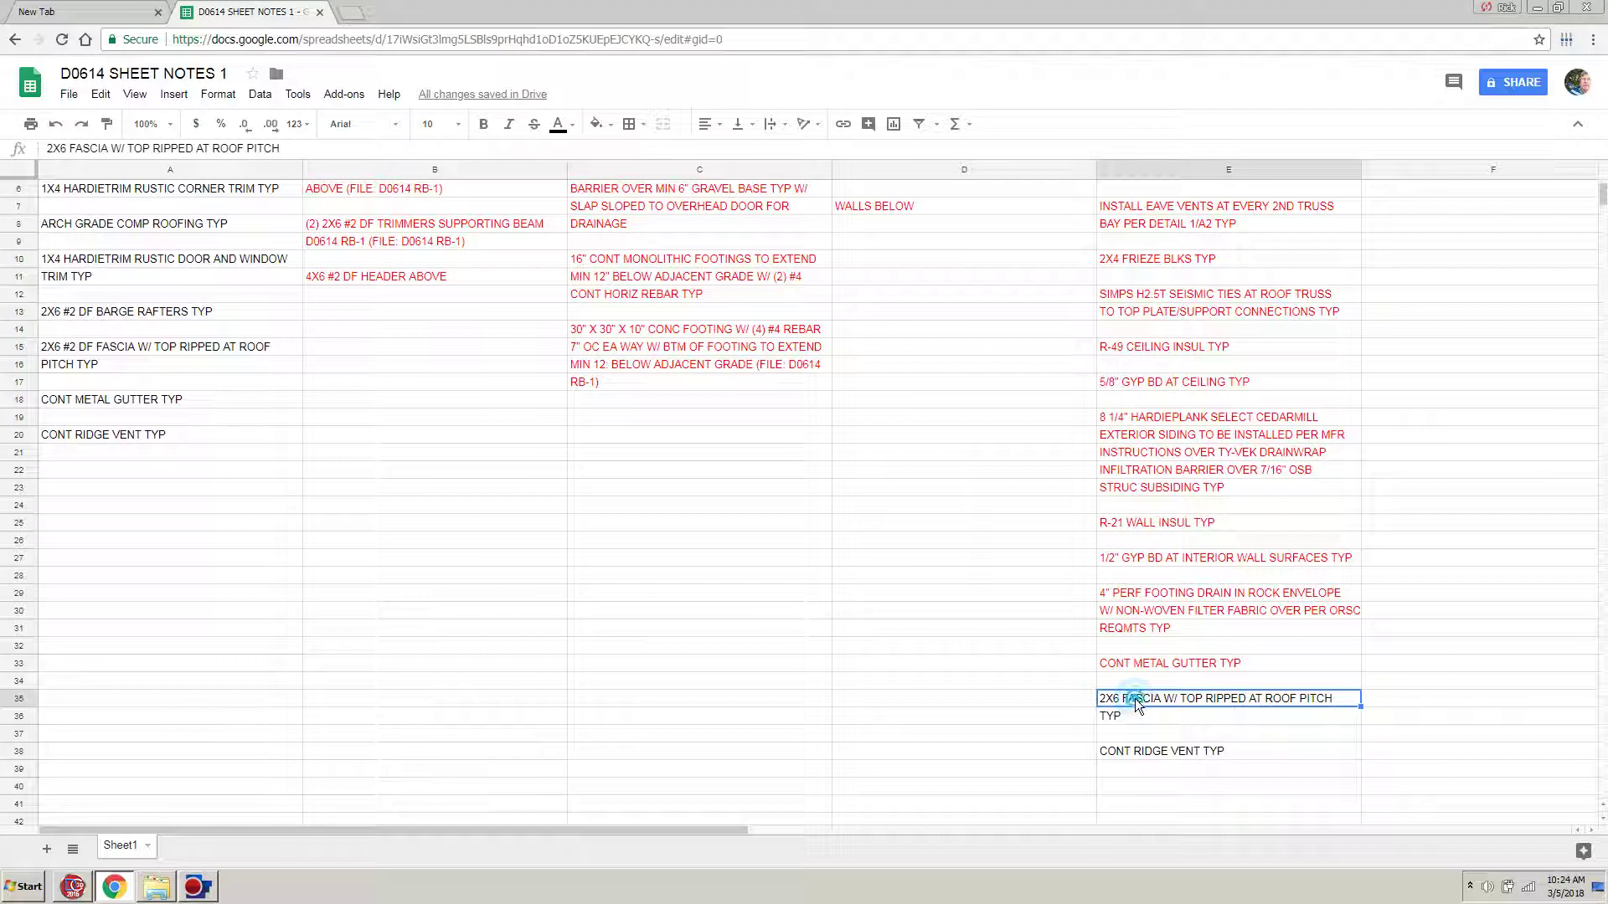
pyautogui.moveTo(1137, 705); pyautogui.dragTo(1137, 715)
pyautogui.hotkey('ctrl', 'c')
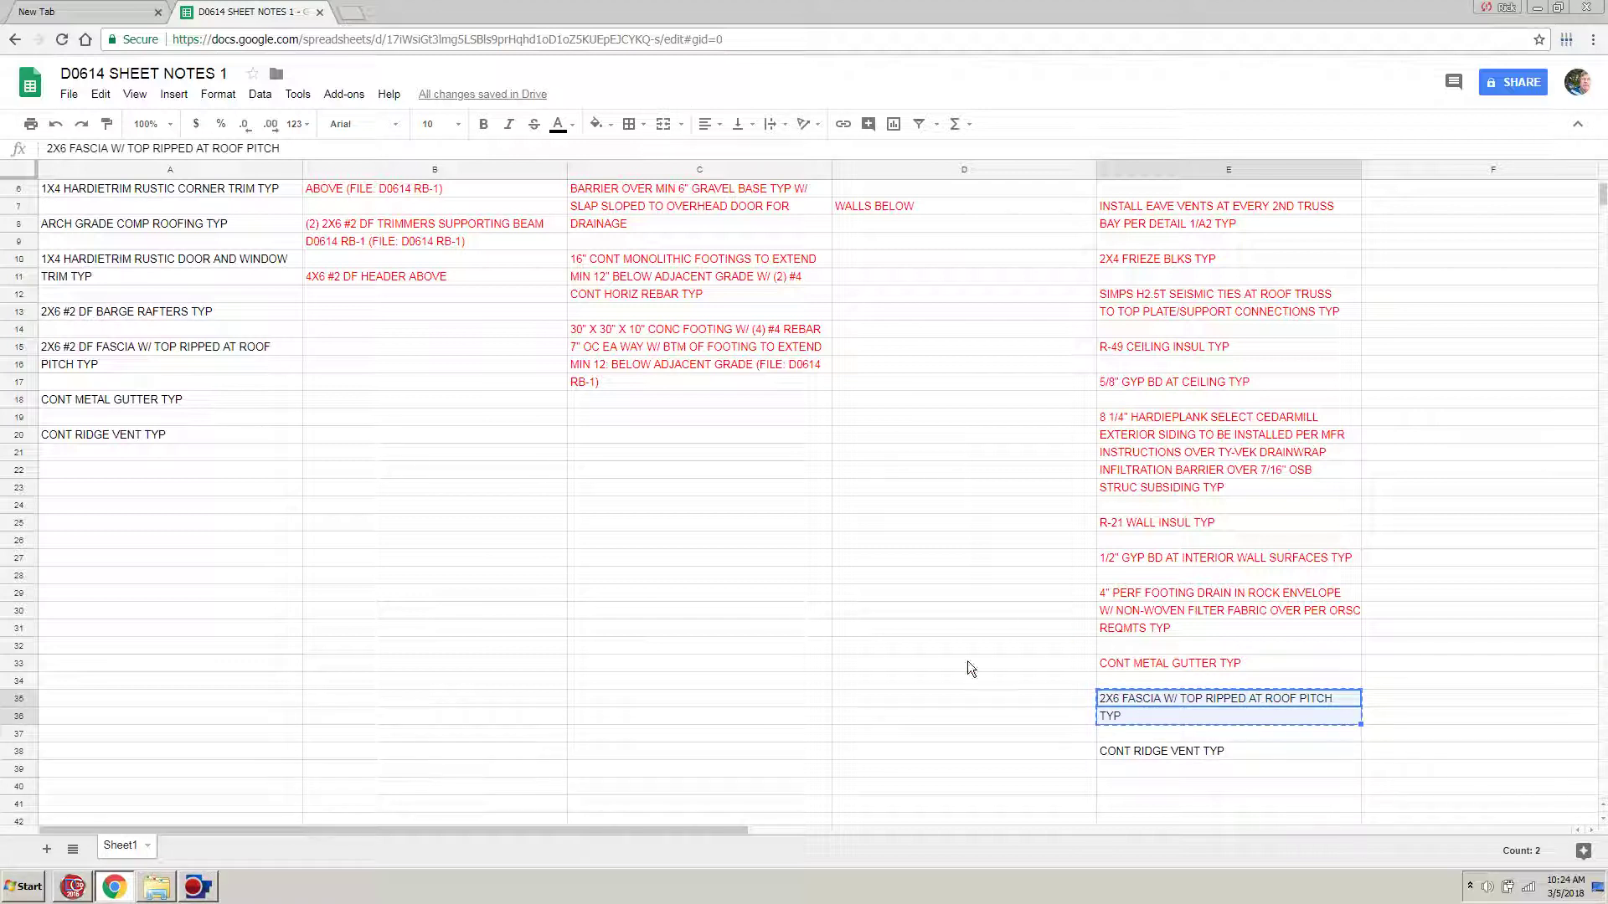
# Switch to DesignCAD and place the copied fascia note as a text block at a 90 angle beside marker 62.
pyautogui.click(73, 886)
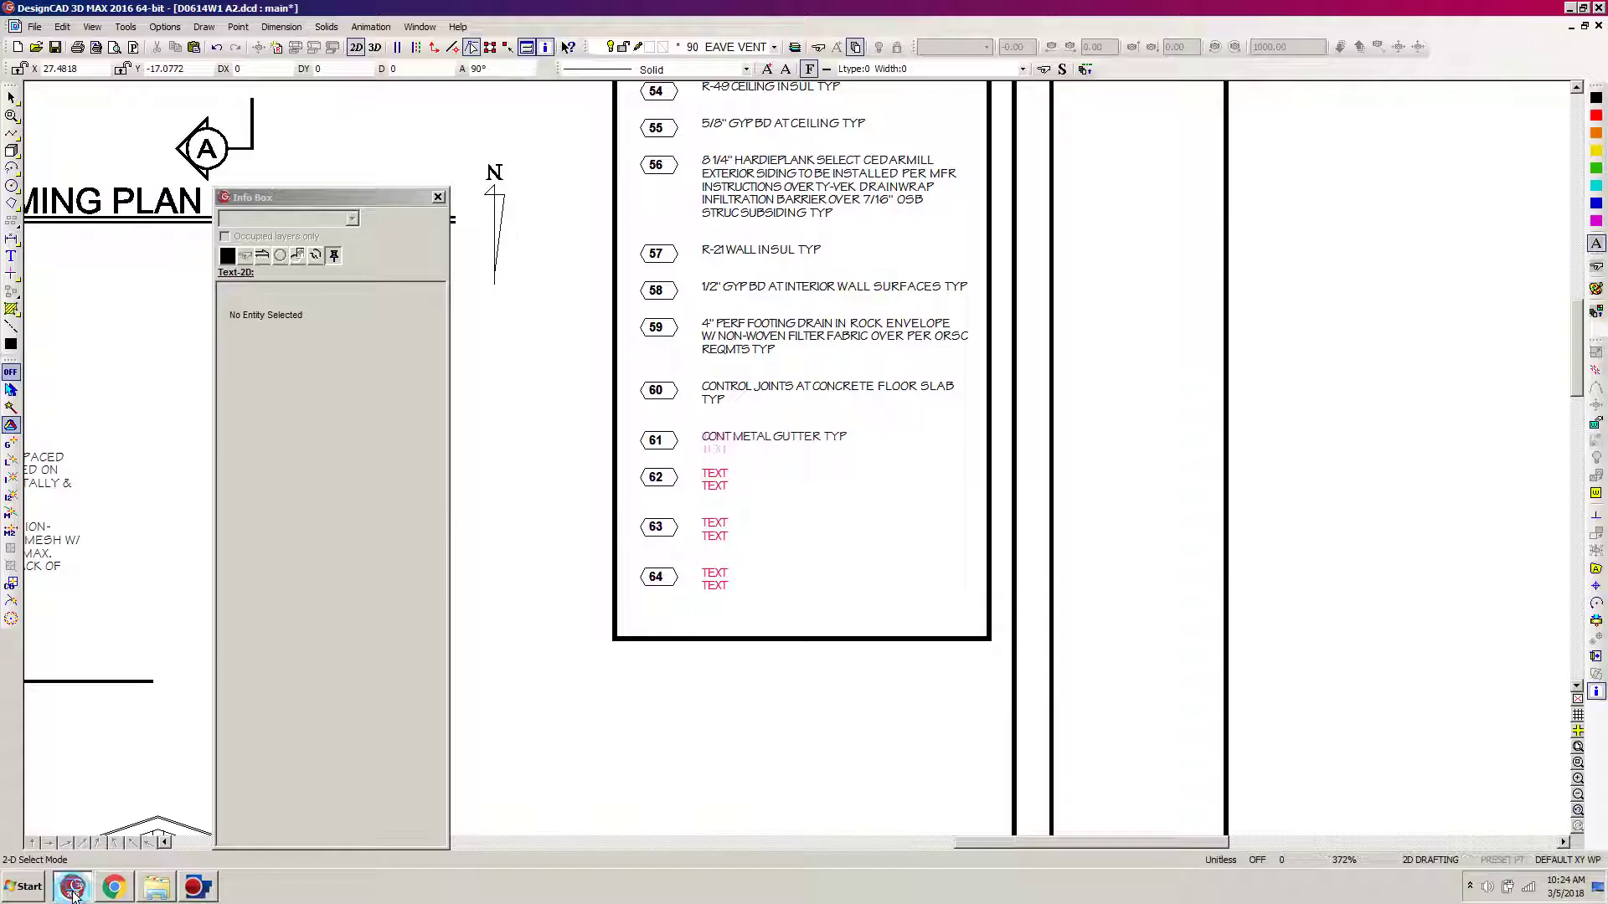
pyautogui.click(14, 259)
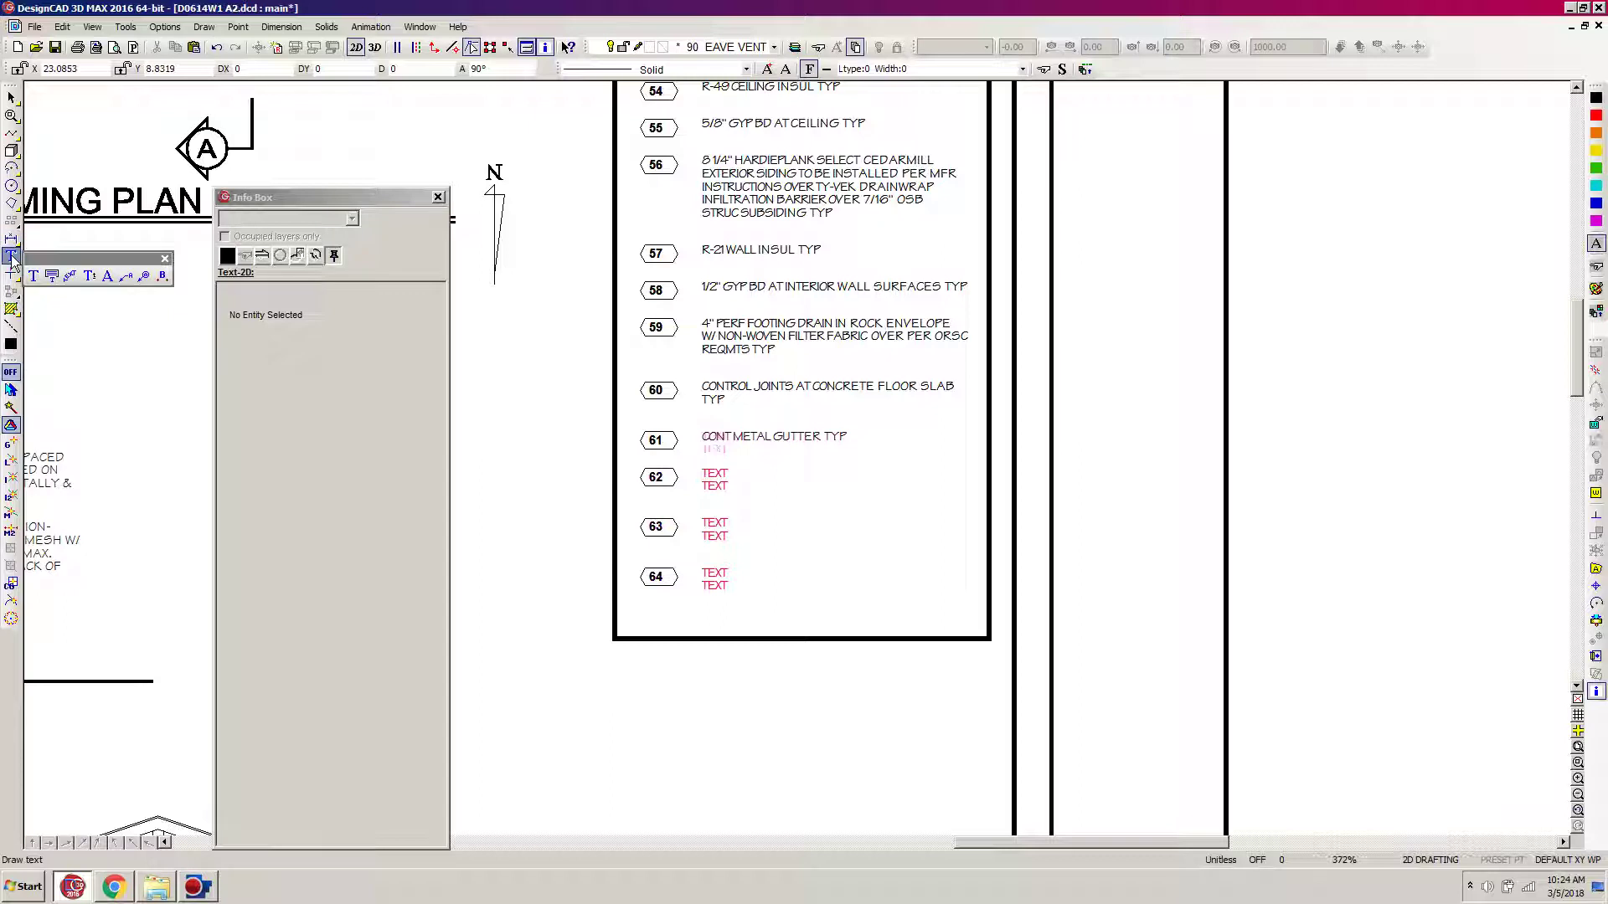
pyautogui.click(51, 276)
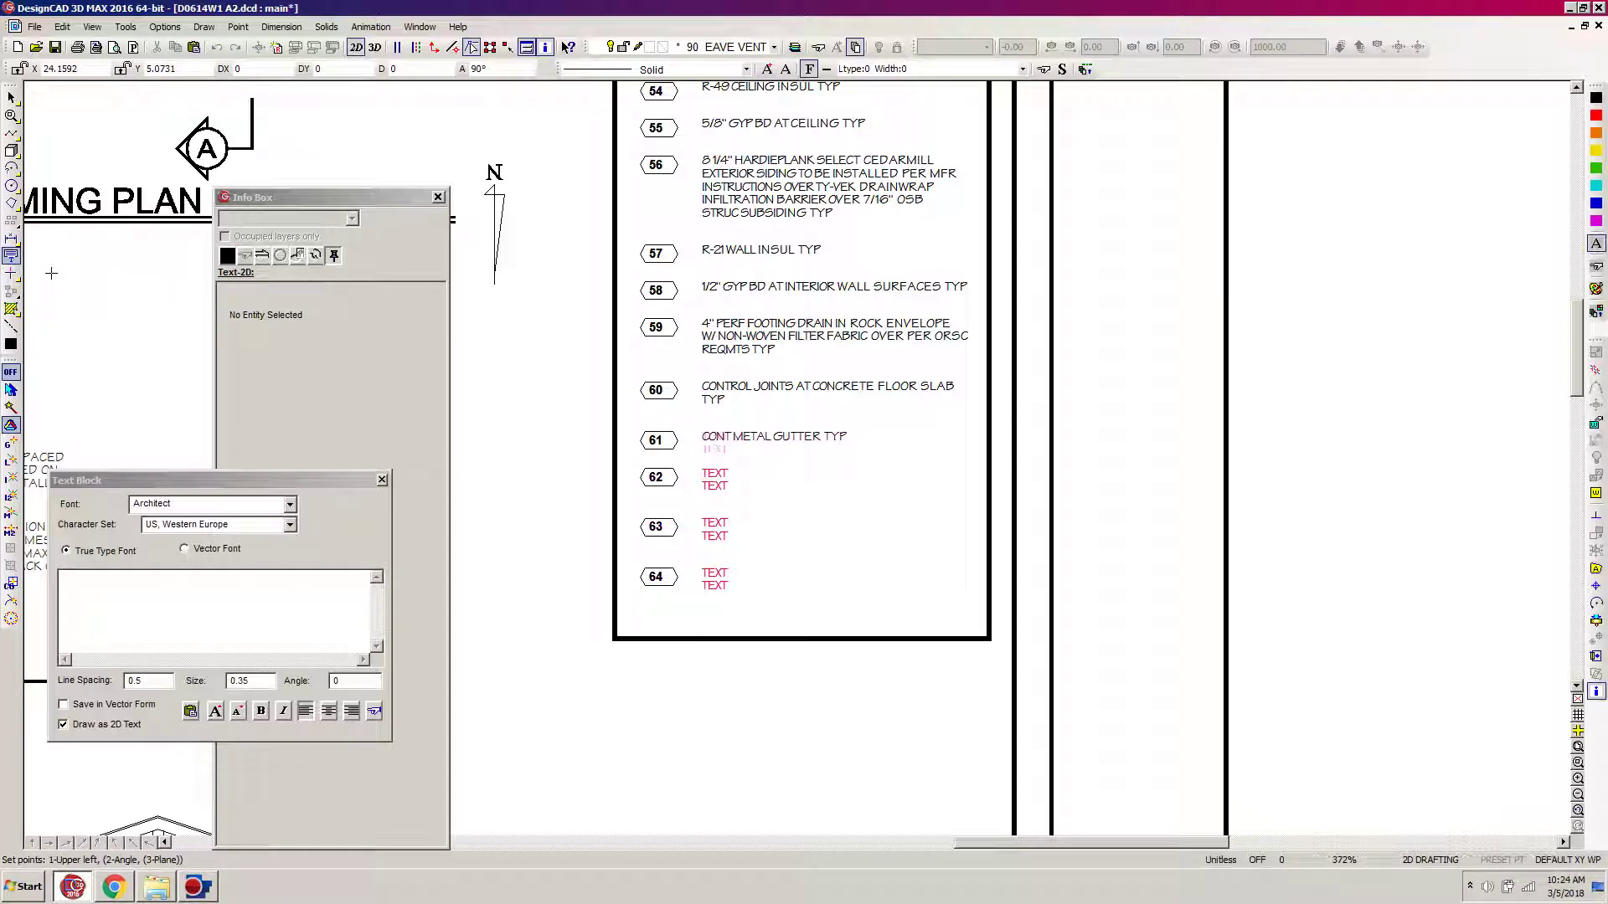
pyautogui.click(353, 683)
pyautogui.write('90')
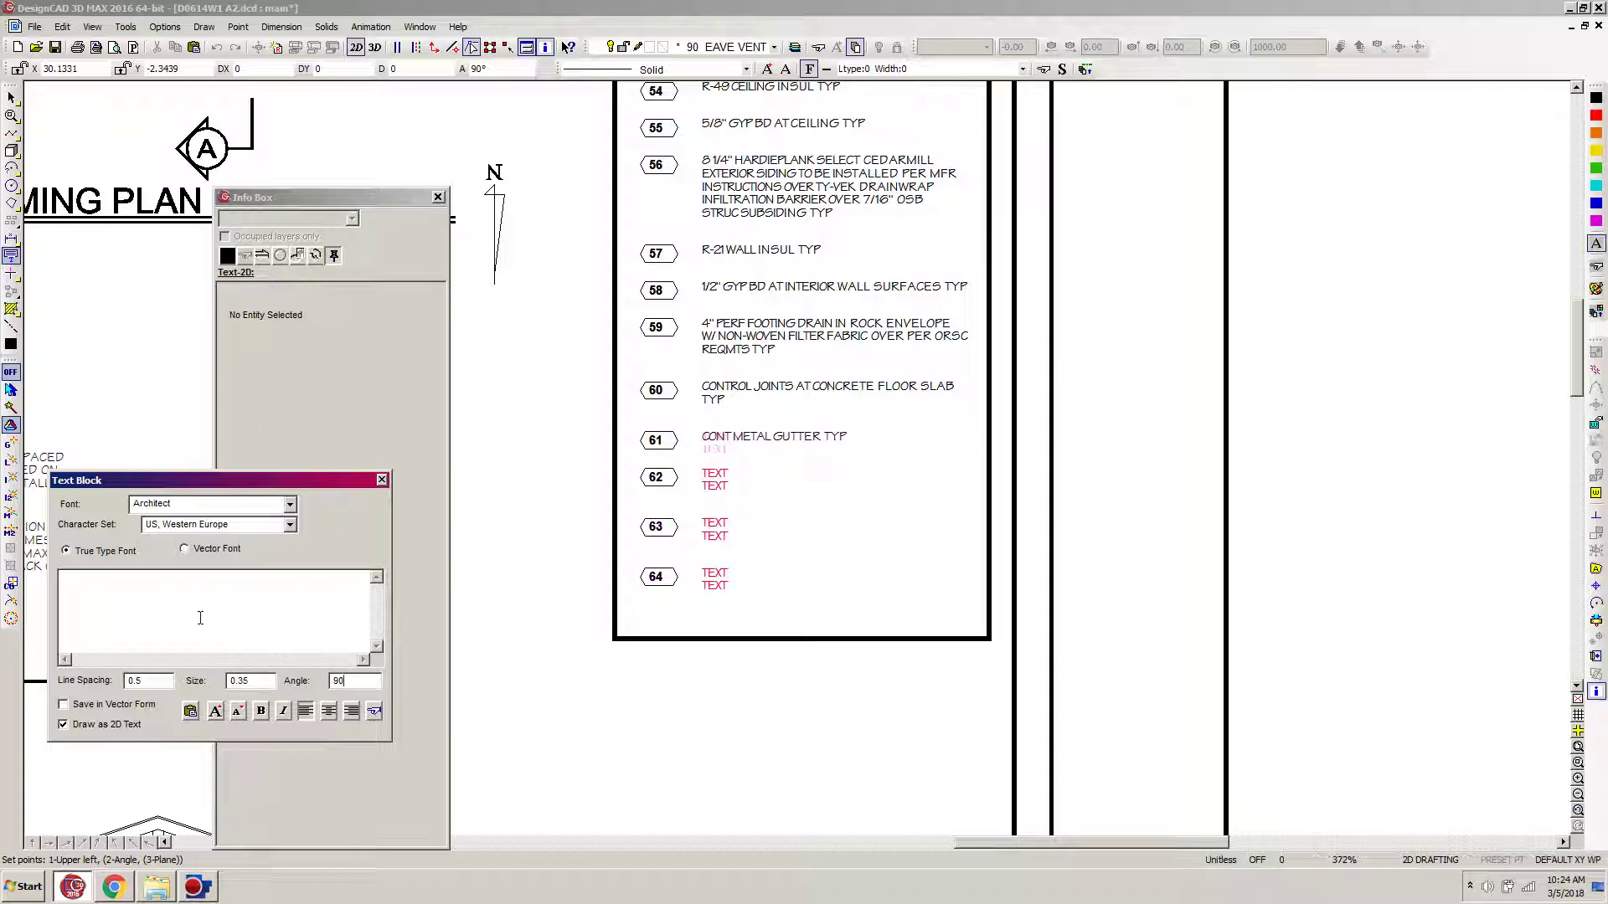
pyautogui.click(120, 579)
pyautogui.hotkey('ctrl', 'v')
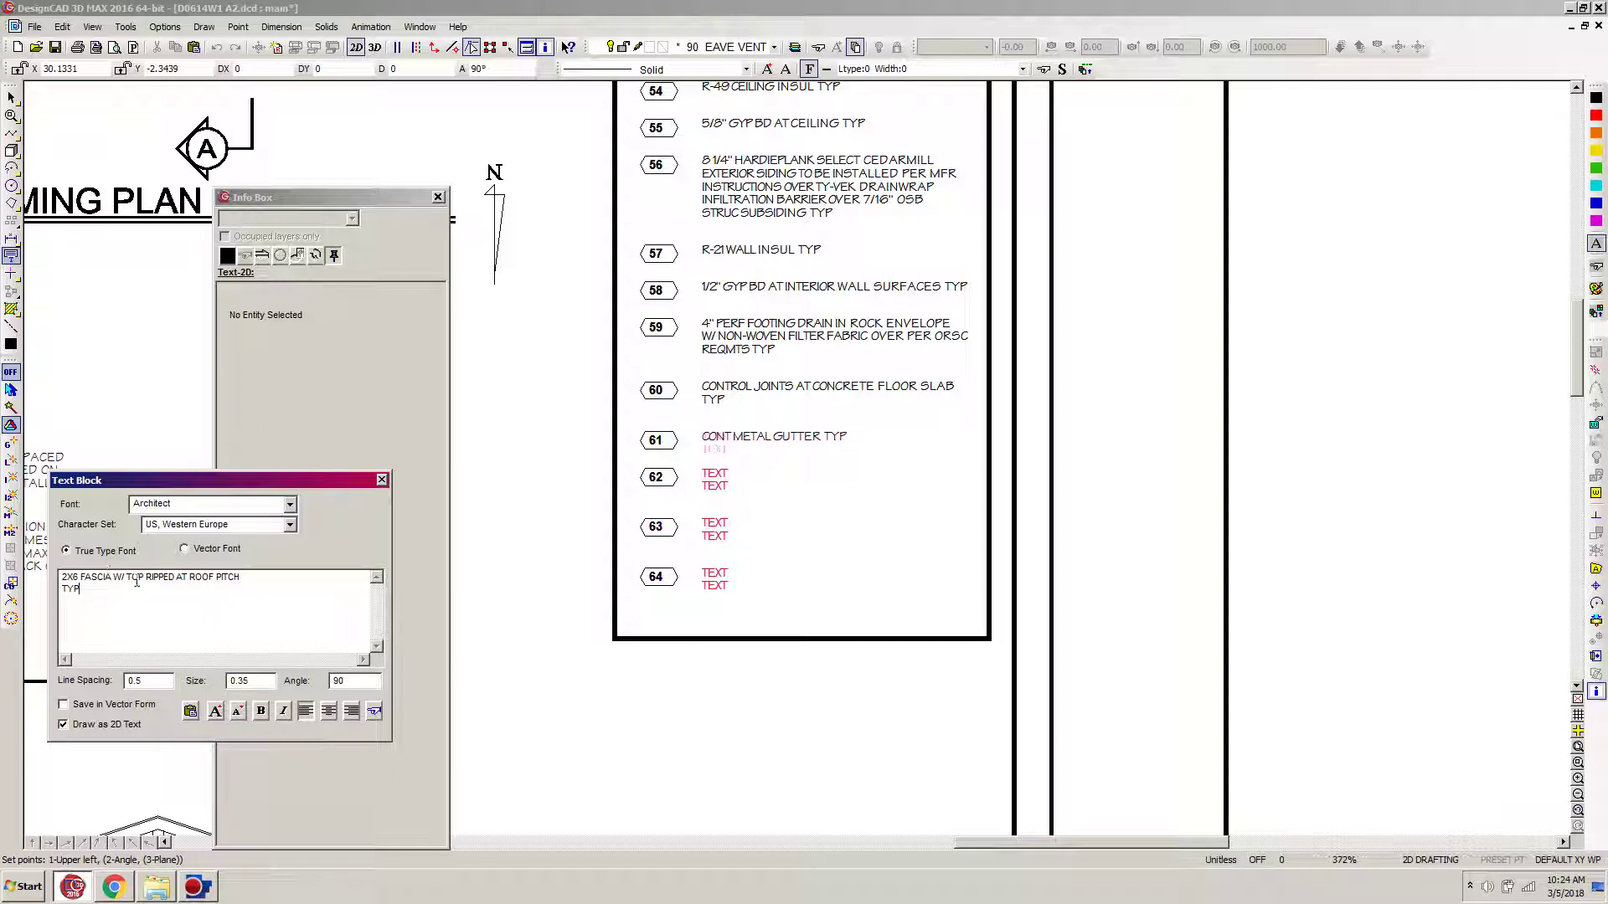
pyautogui.click(699, 463)
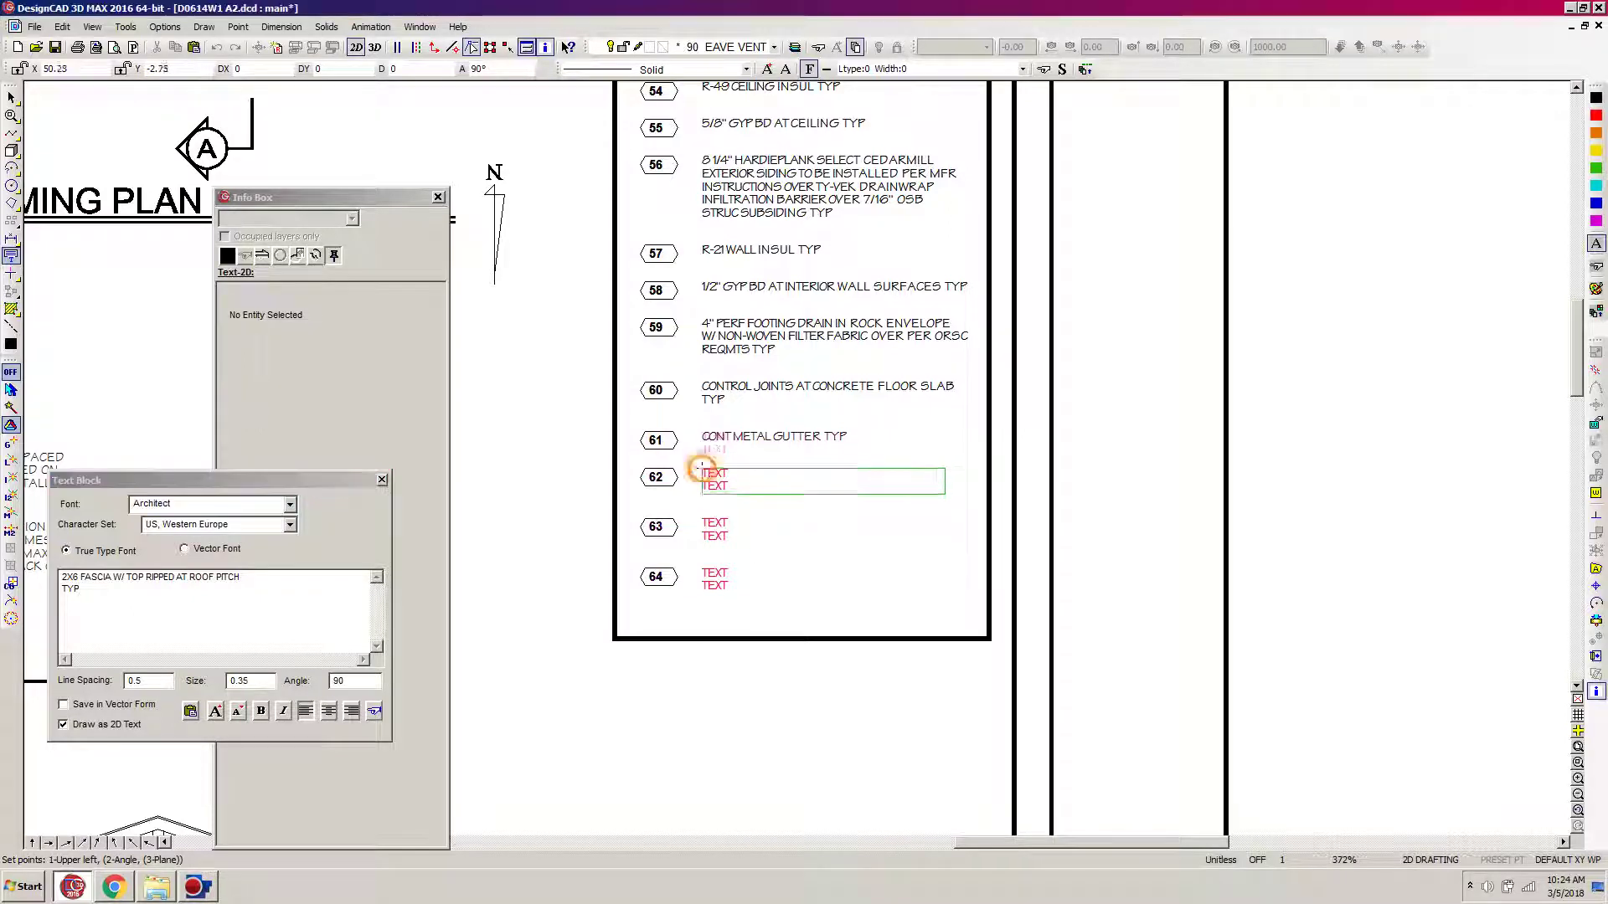
pyautogui.click(724, 540)
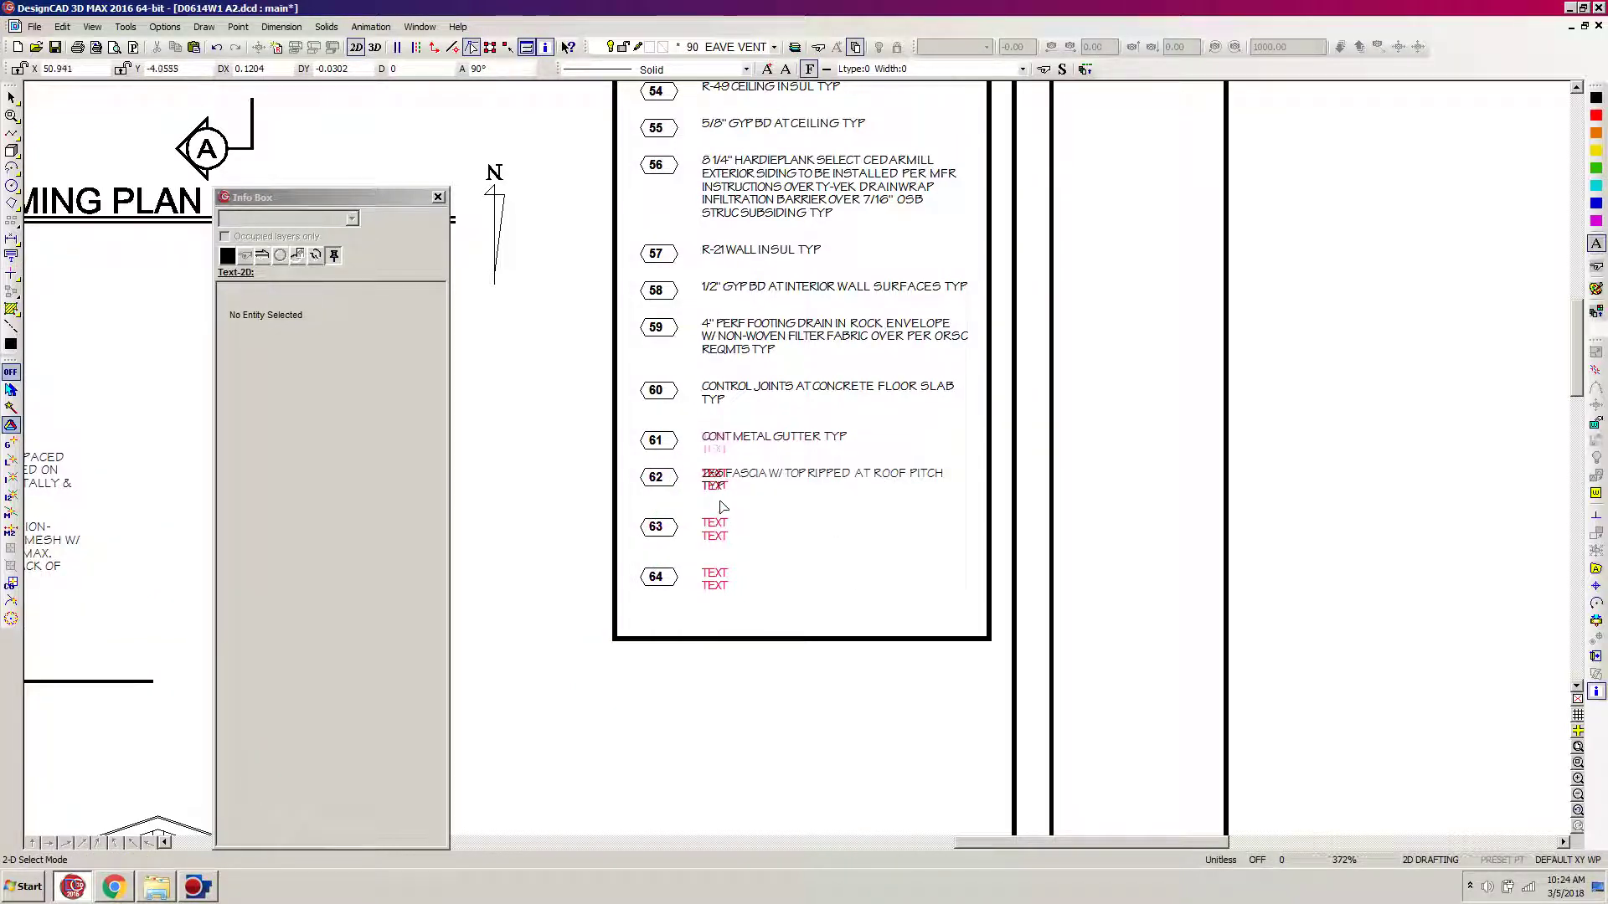
# Delete the two red placeholder lines overlapping note 62's fascia text.
pyautogui.click(717, 465)
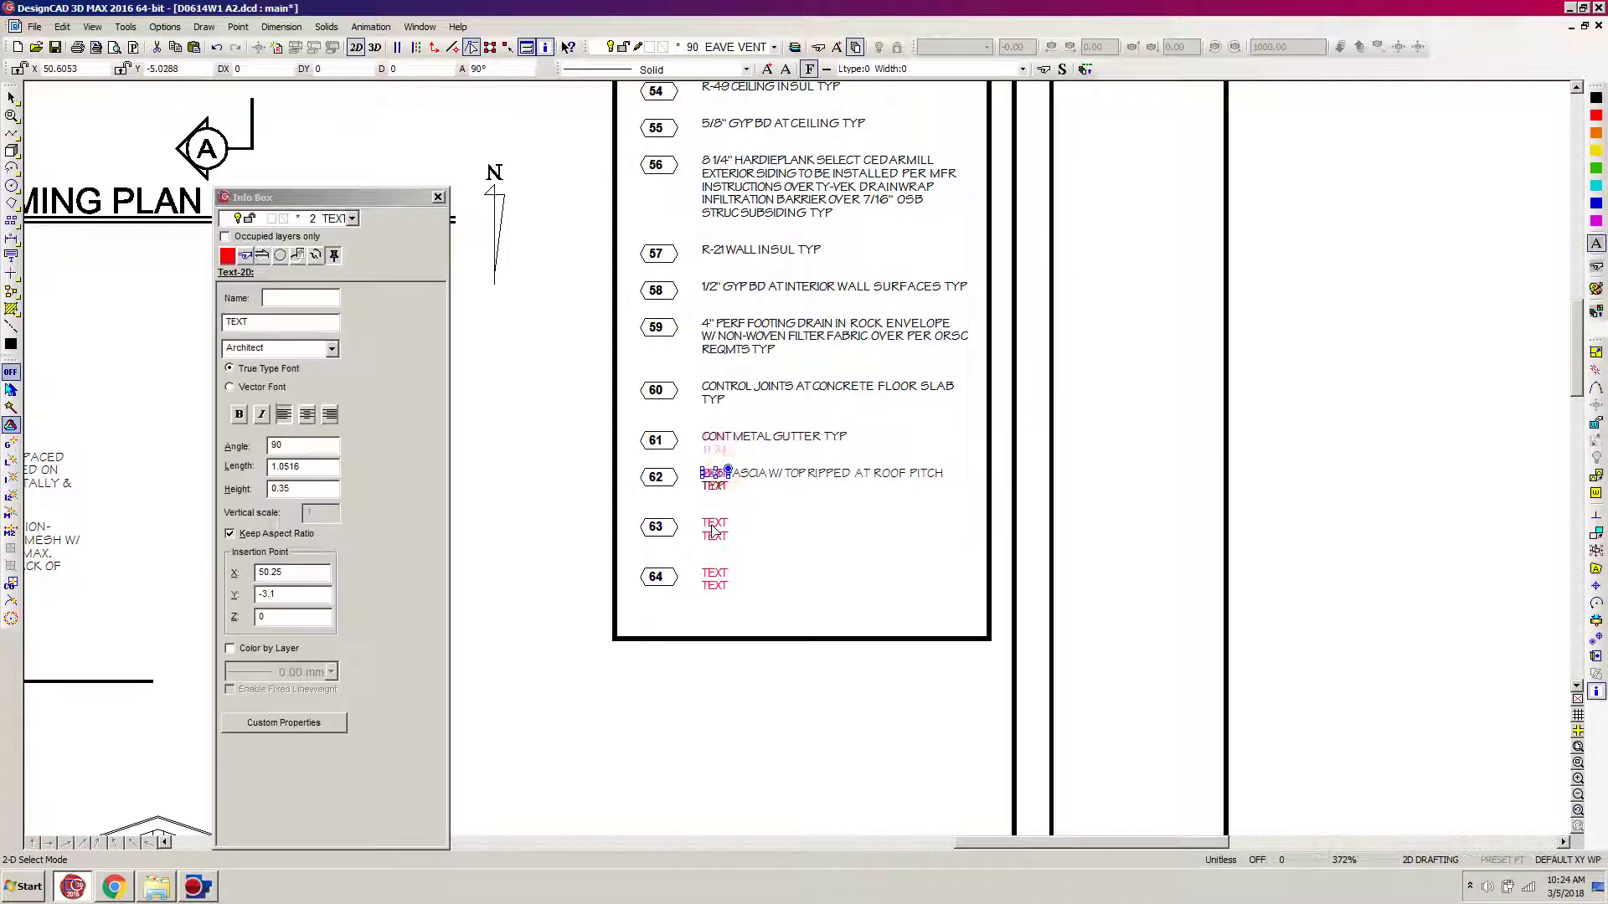
pyautogui.click(741, 530)
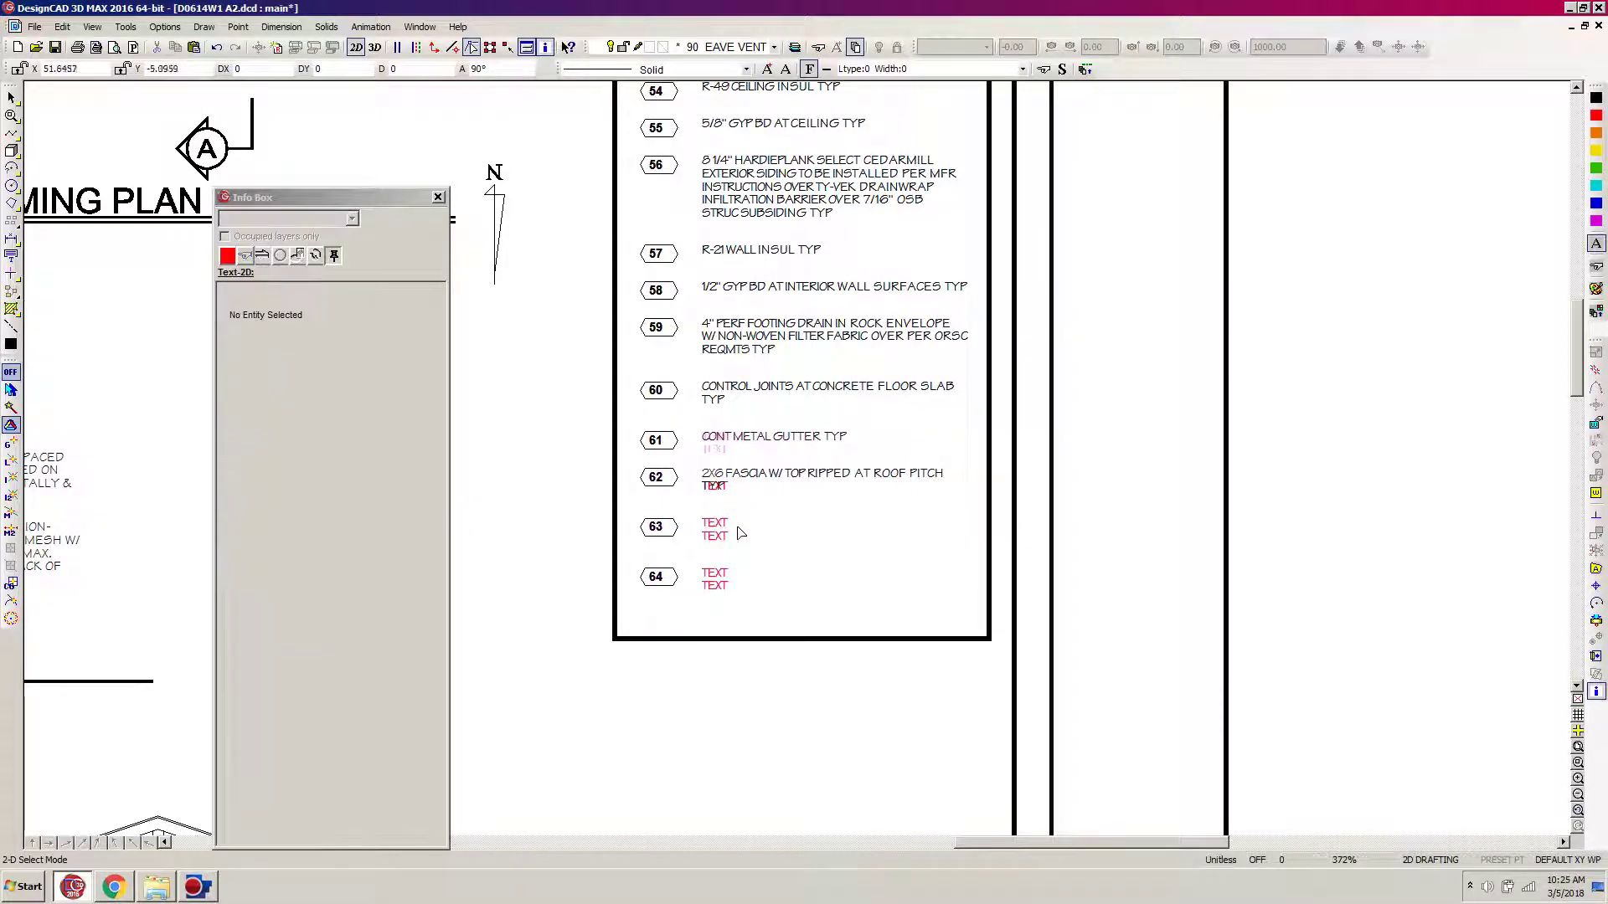
pyautogui.click(737, 498)
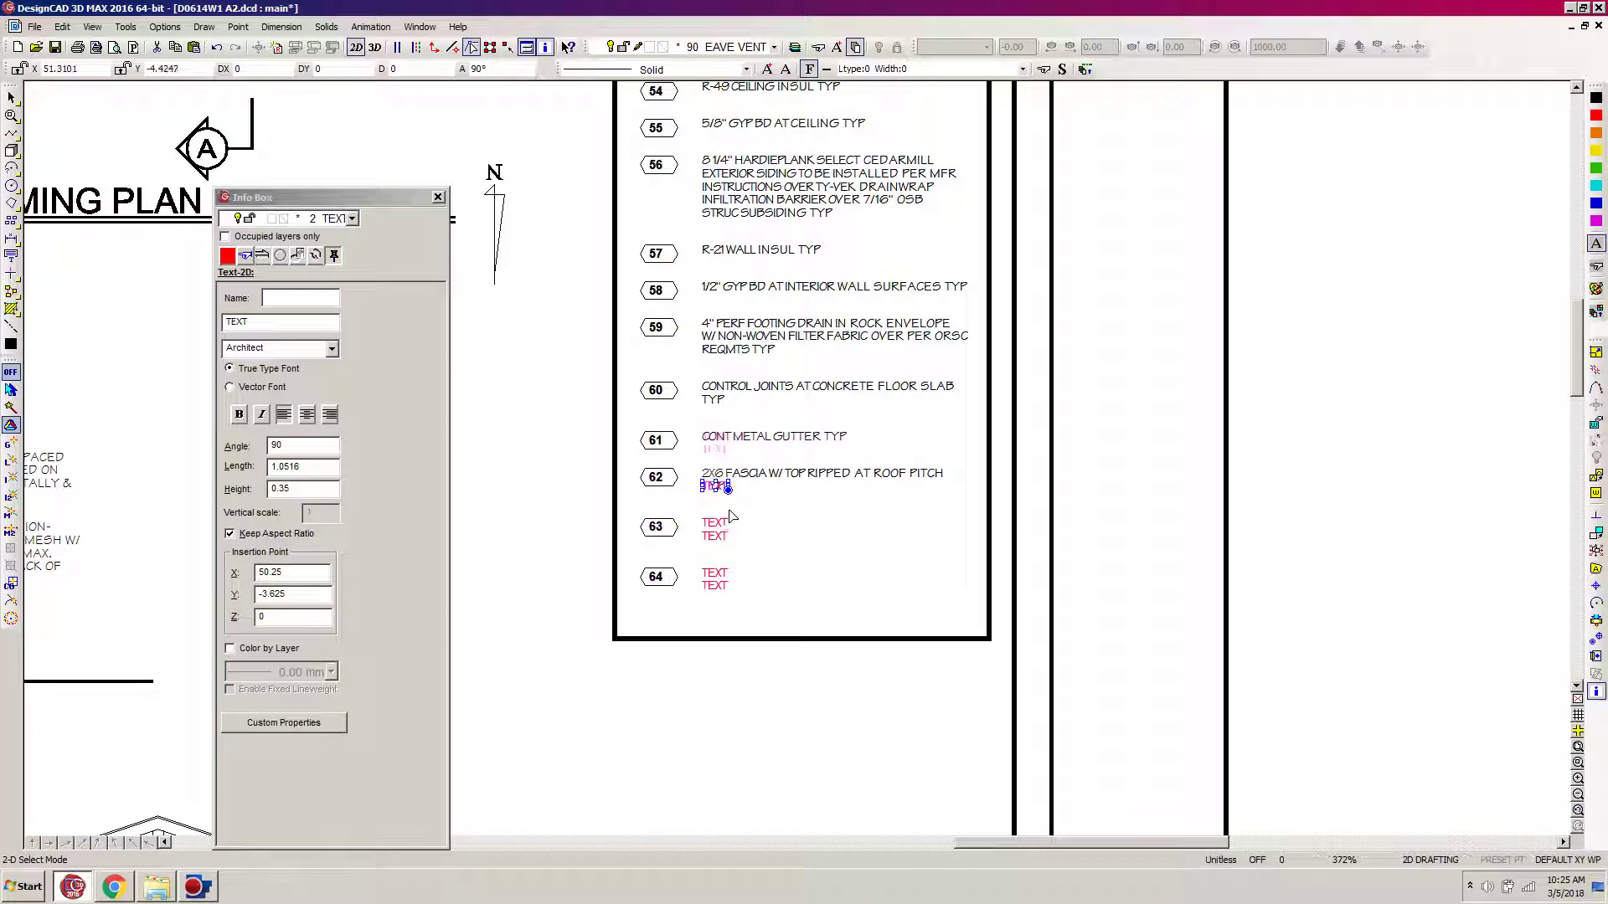
pyautogui.click(730, 519)
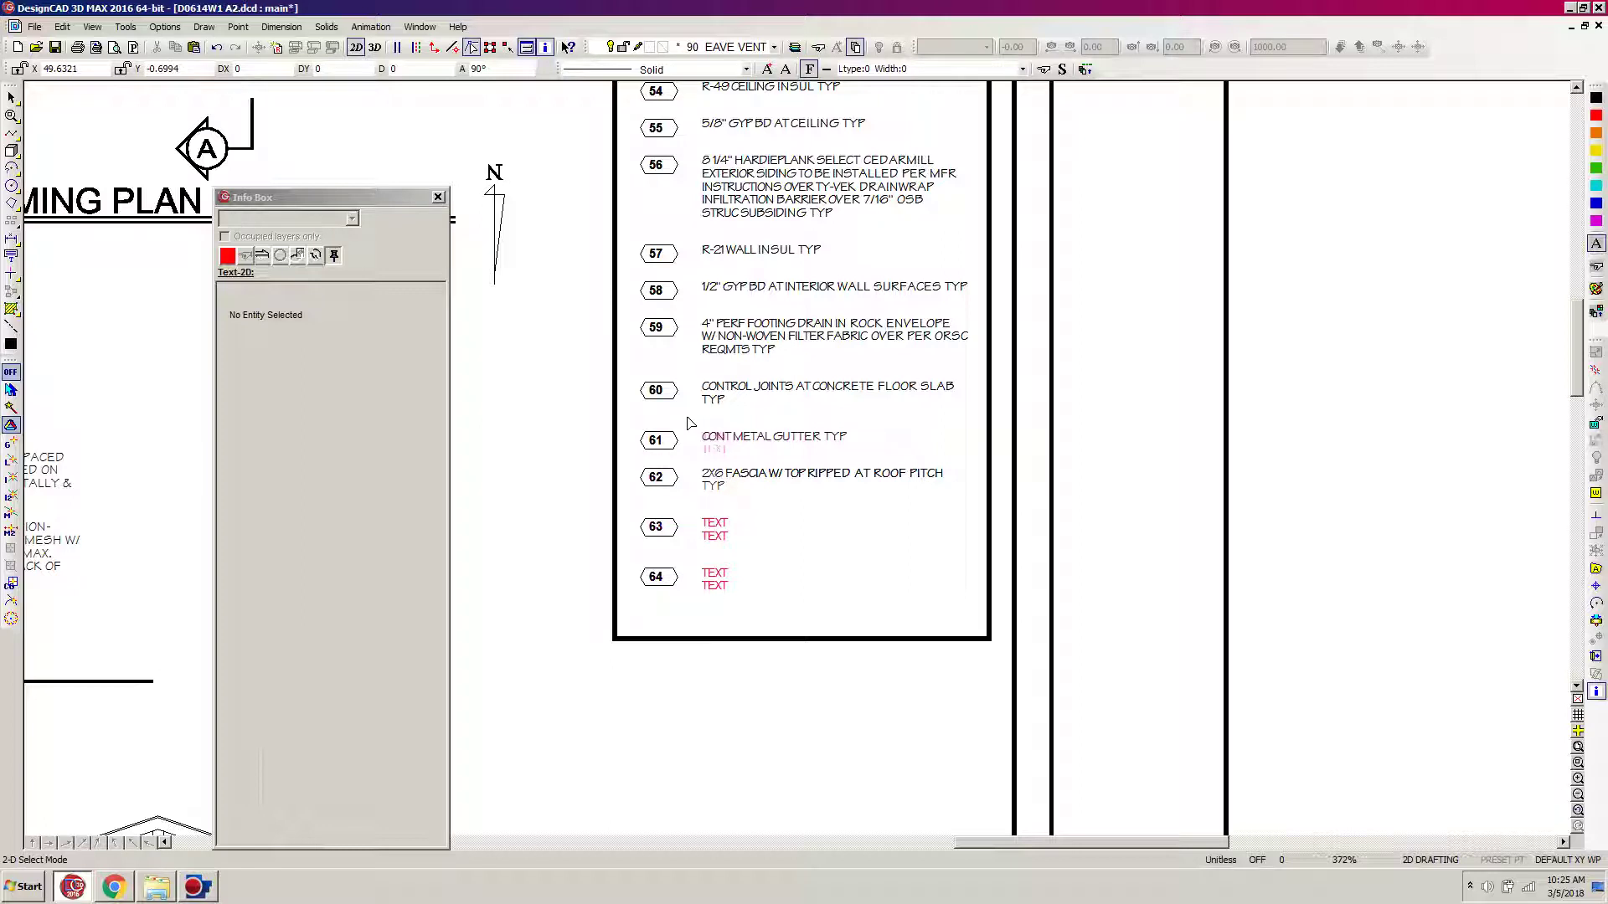
# Change the color of note markers 61, 62 and 63 to red and deselect them.
pyautogui.moveTo(688, 418); pyautogui.dragTo(552, 567)
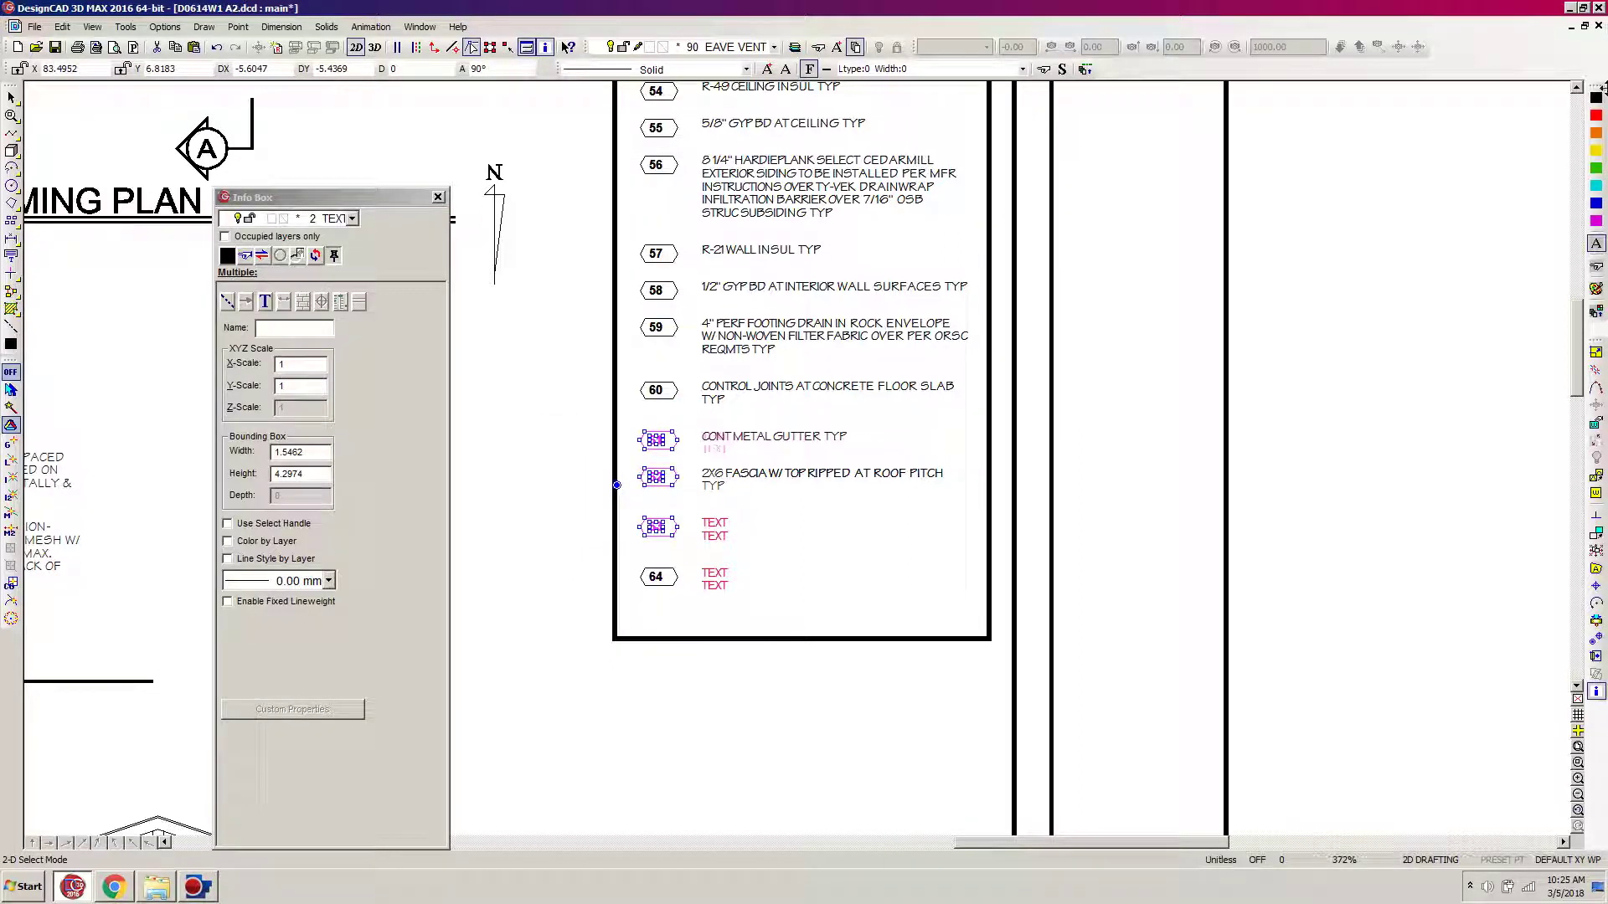
pyautogui.click(1596, 114)
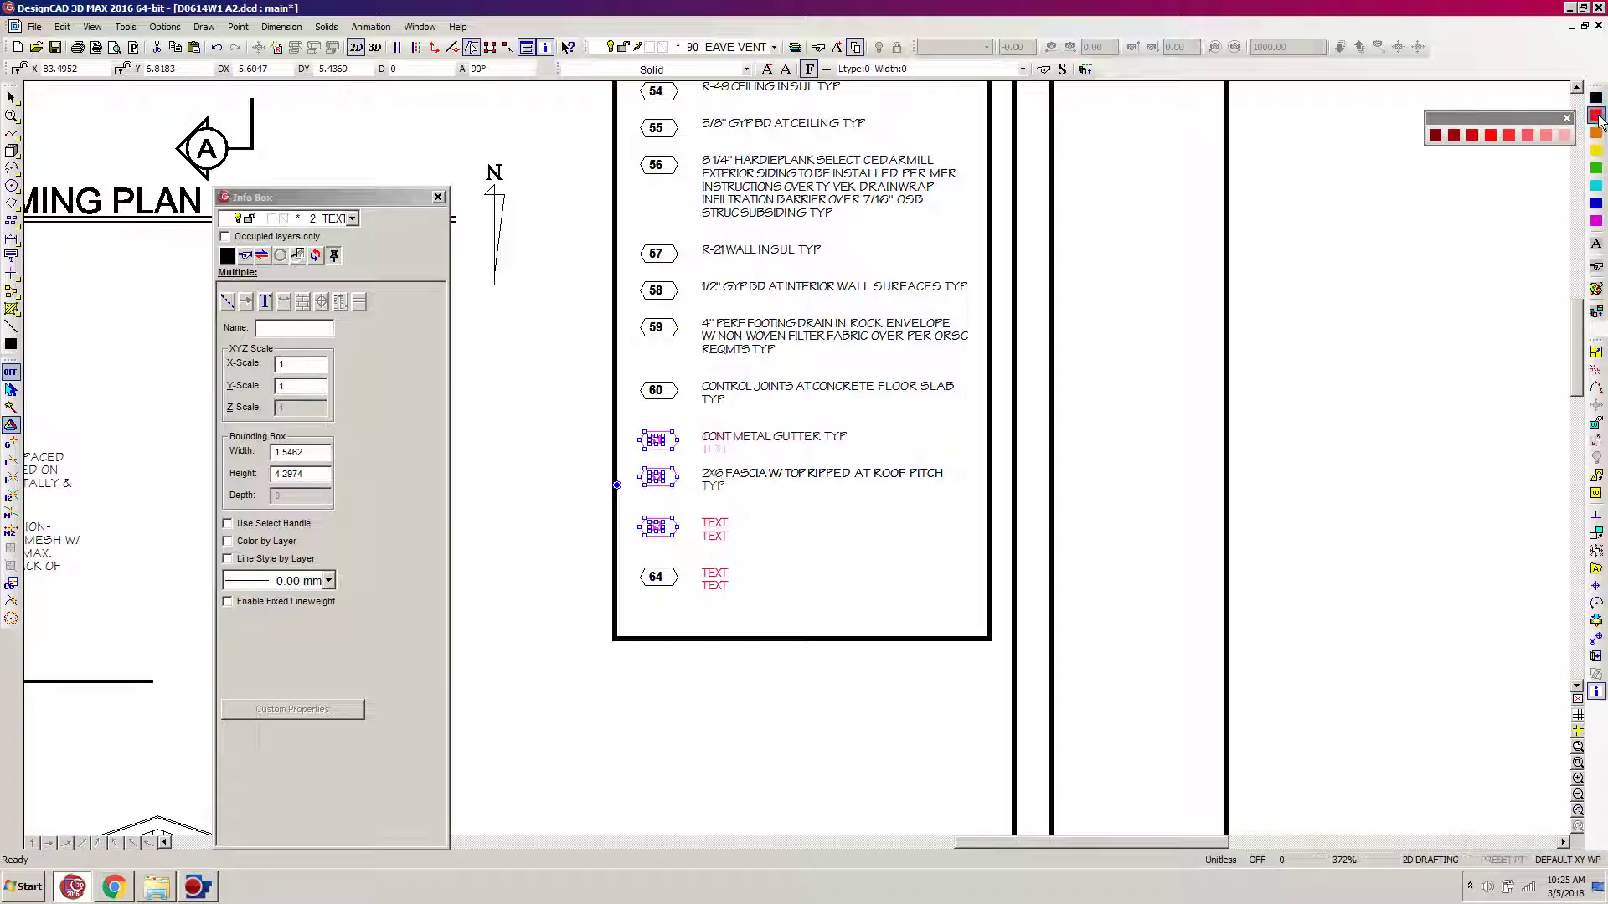
pyautogui.click(1489, 135)
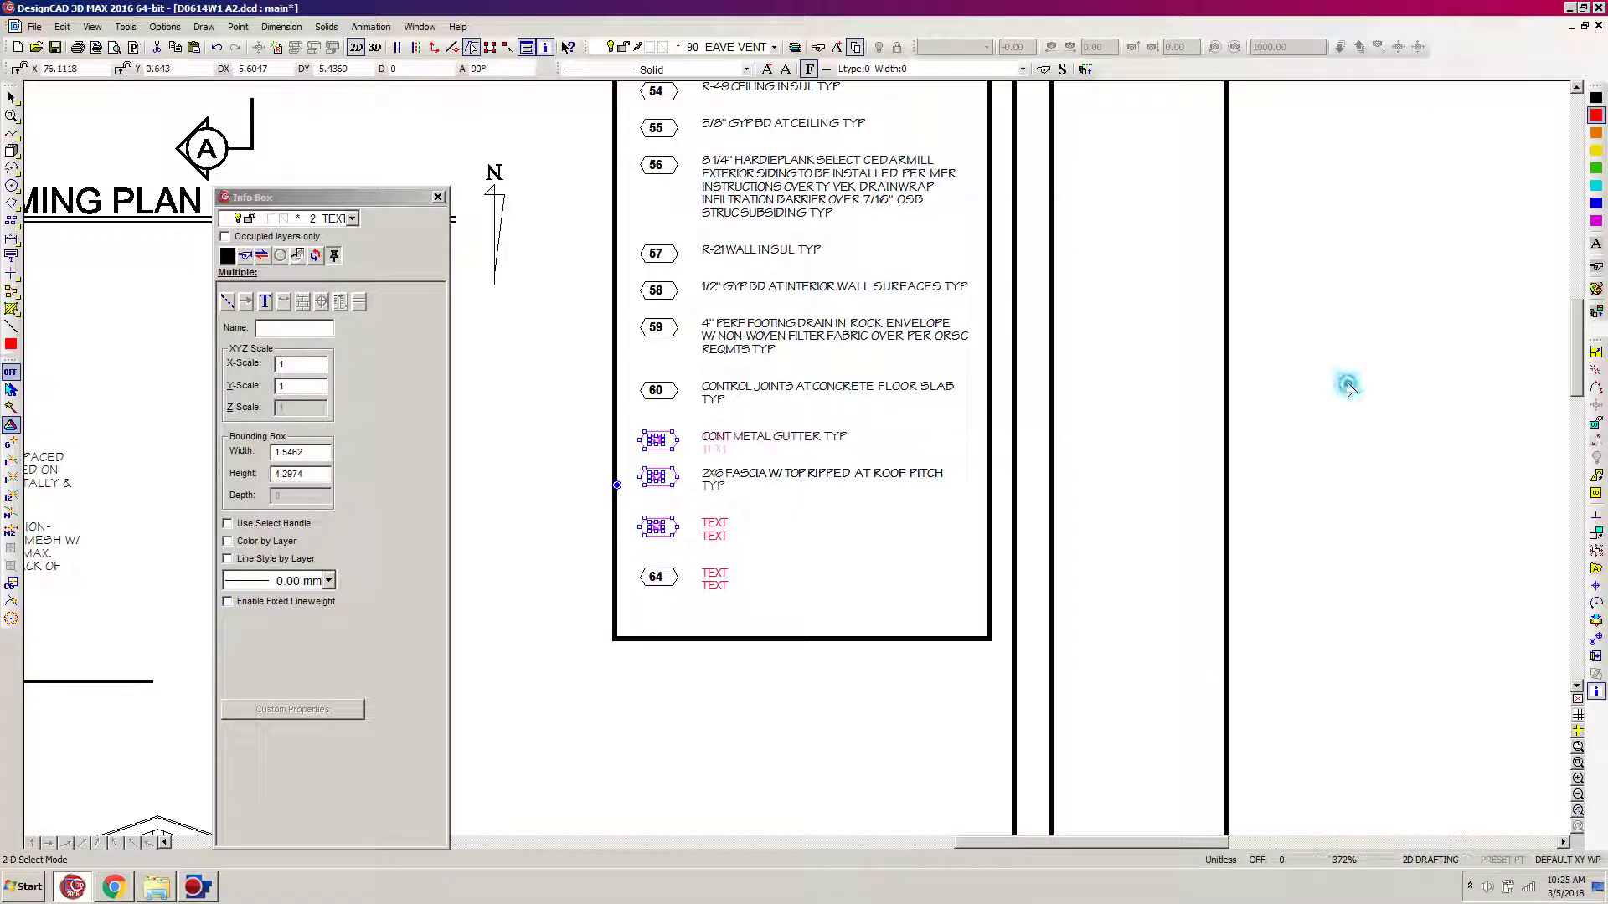
pyautogui.press('Escape')
pyautogui.click(686, 371)
pyautogui.press('Escape')
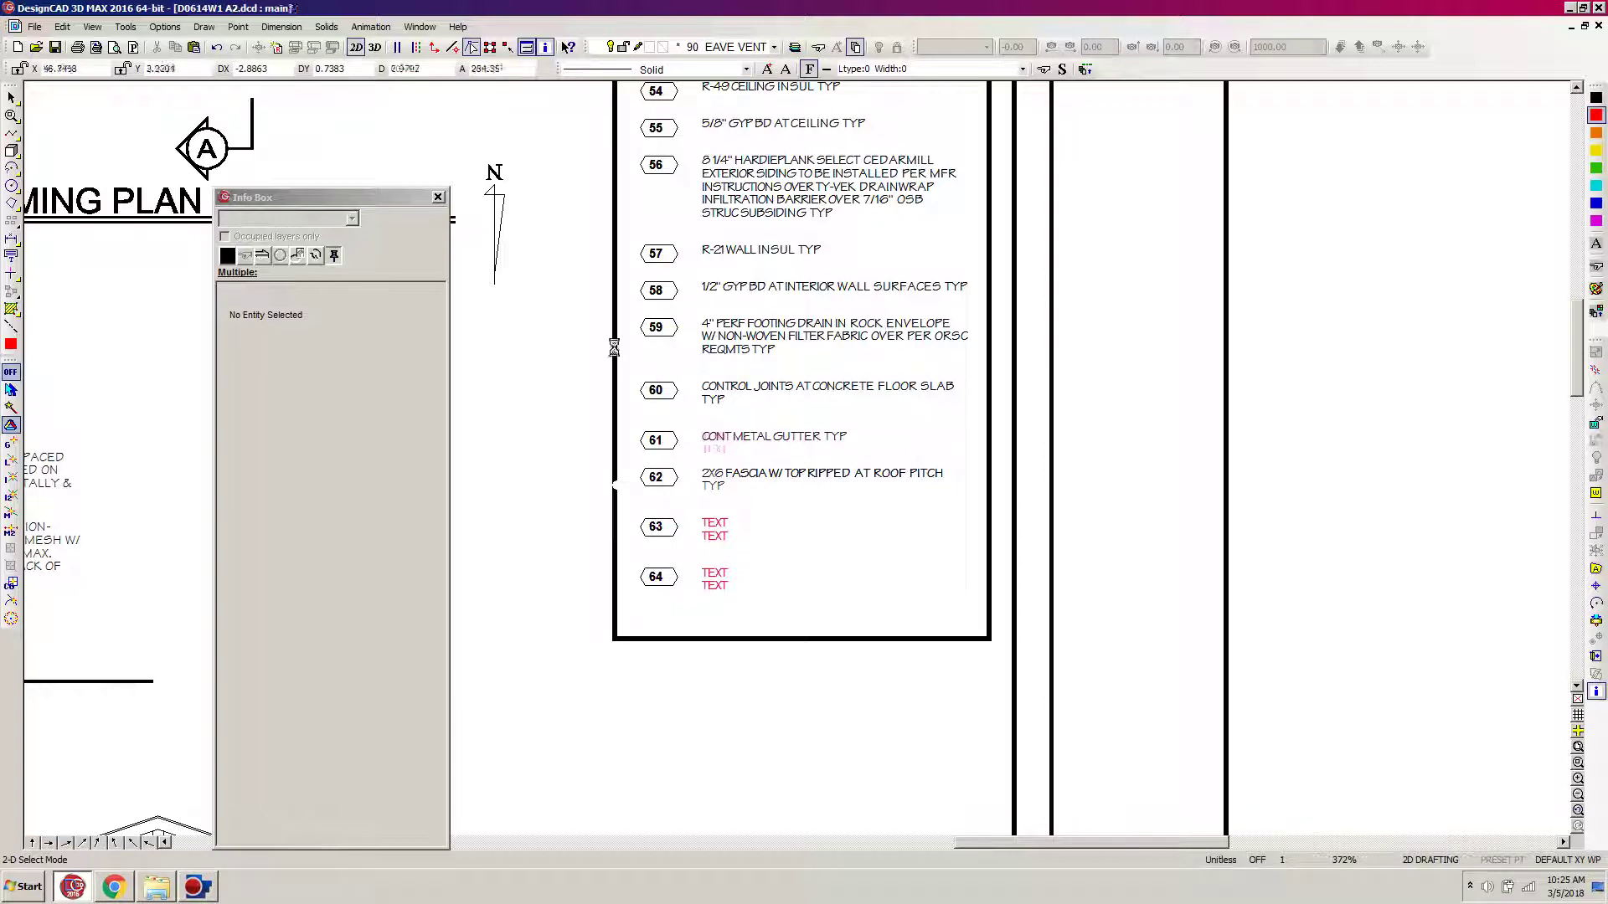
pyautogui.moveTo(708, 406); pyautogui.dragTo(628, 559)
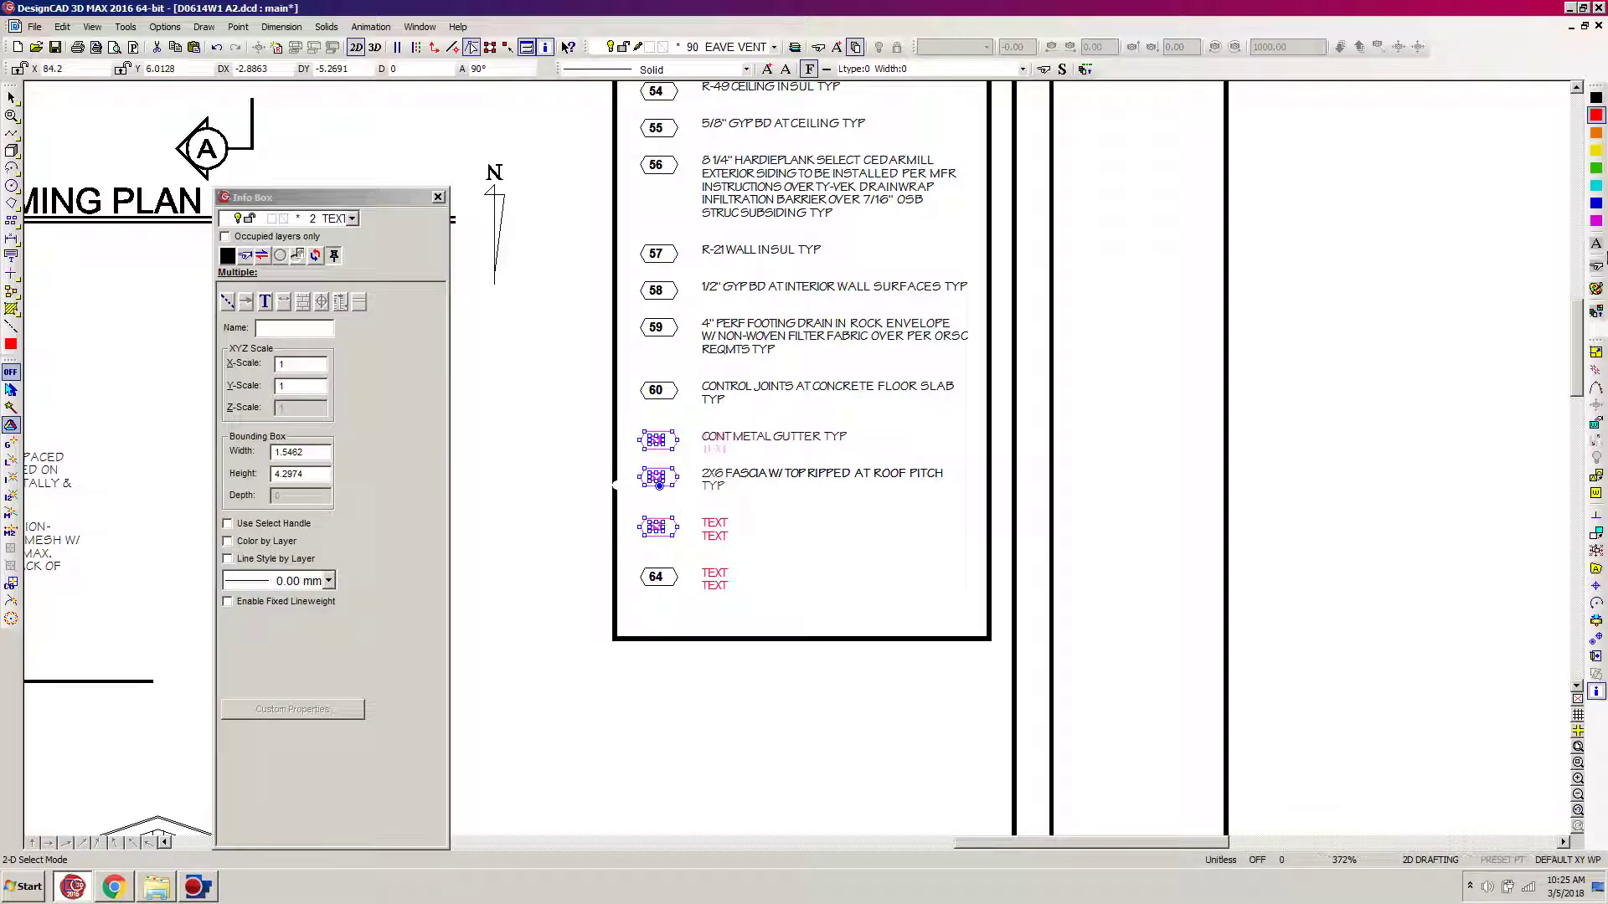
pyautogui.click(1595, 115)
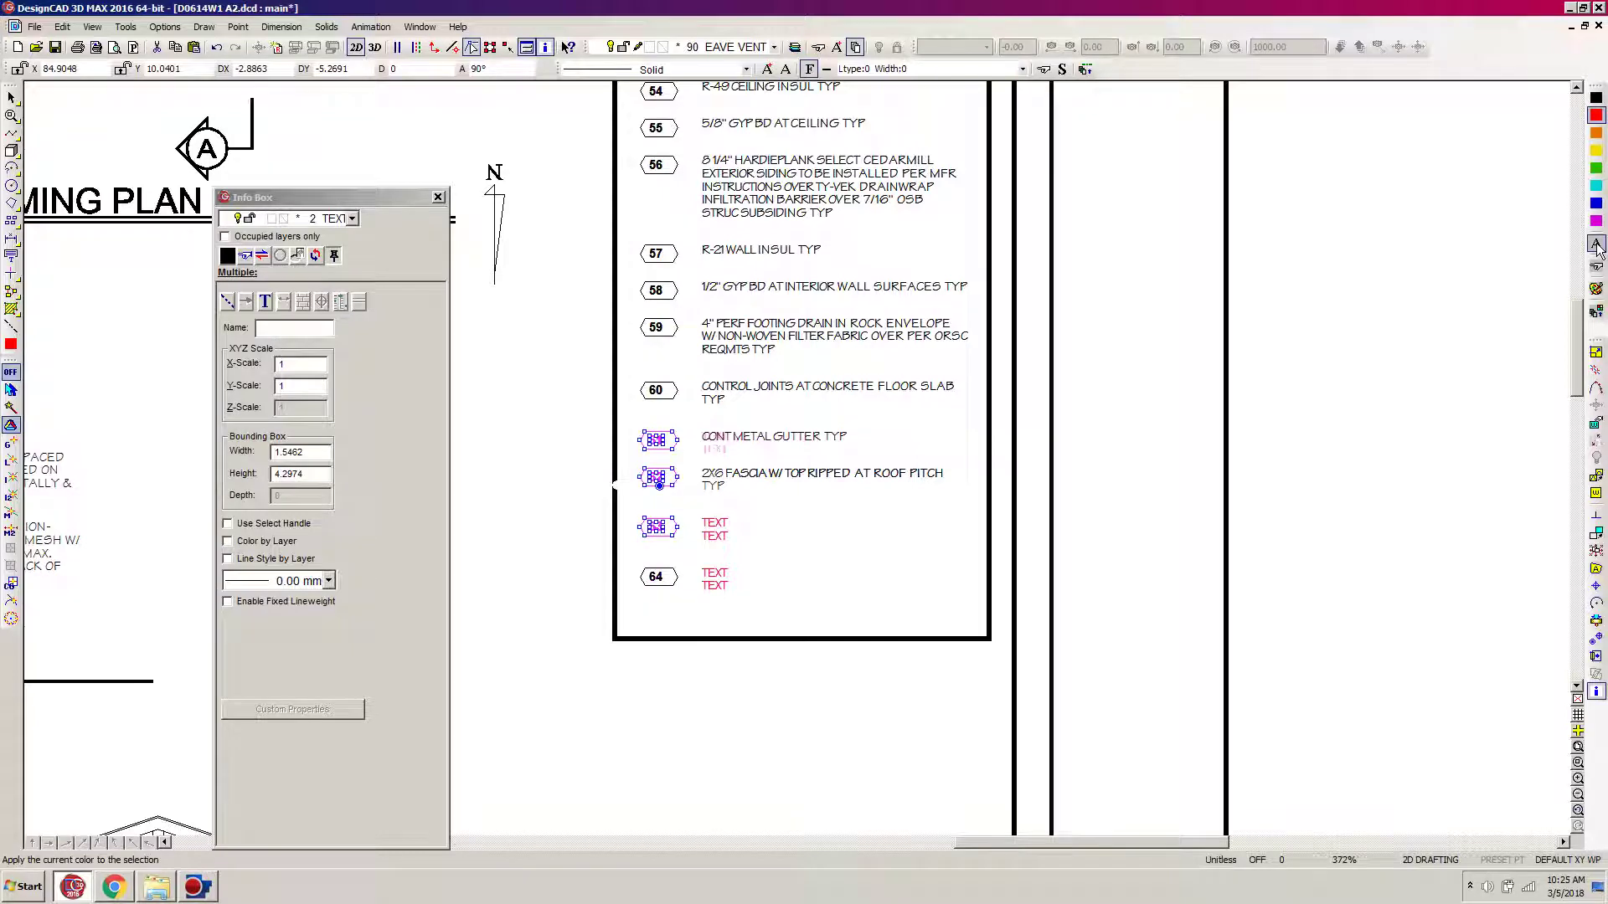
pyautogui.click(561, 438)
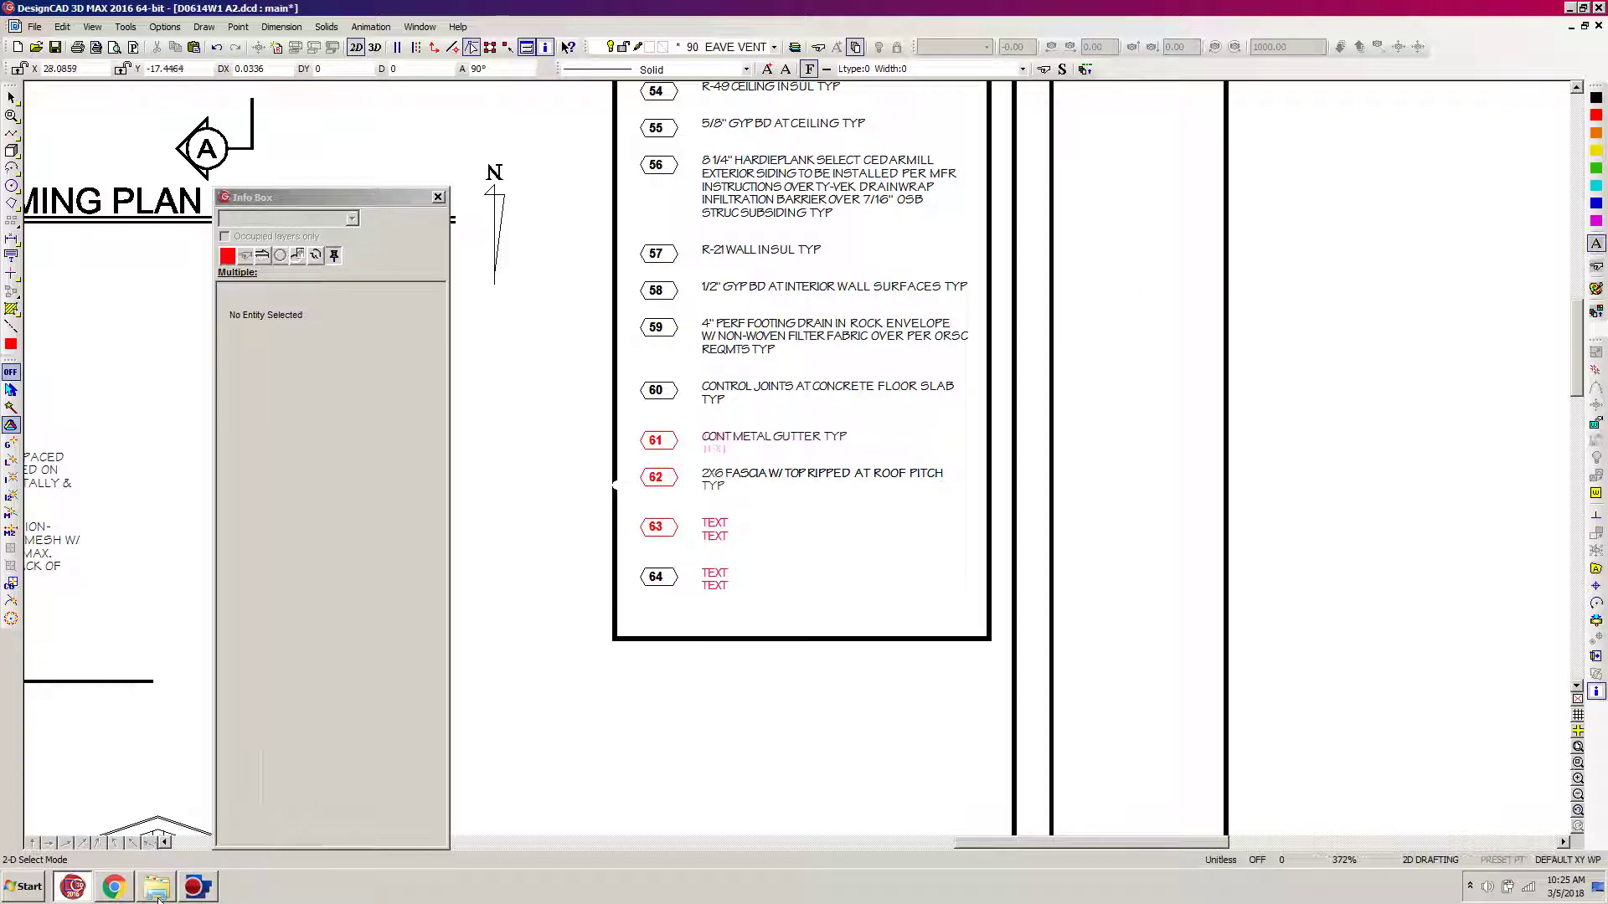
# Switch to the Google Sheets notes list and color the two-line 2X6 fascia note in column E red.
pyautogui.moveTo(160, 898)
pyautogui.click(193, 852)
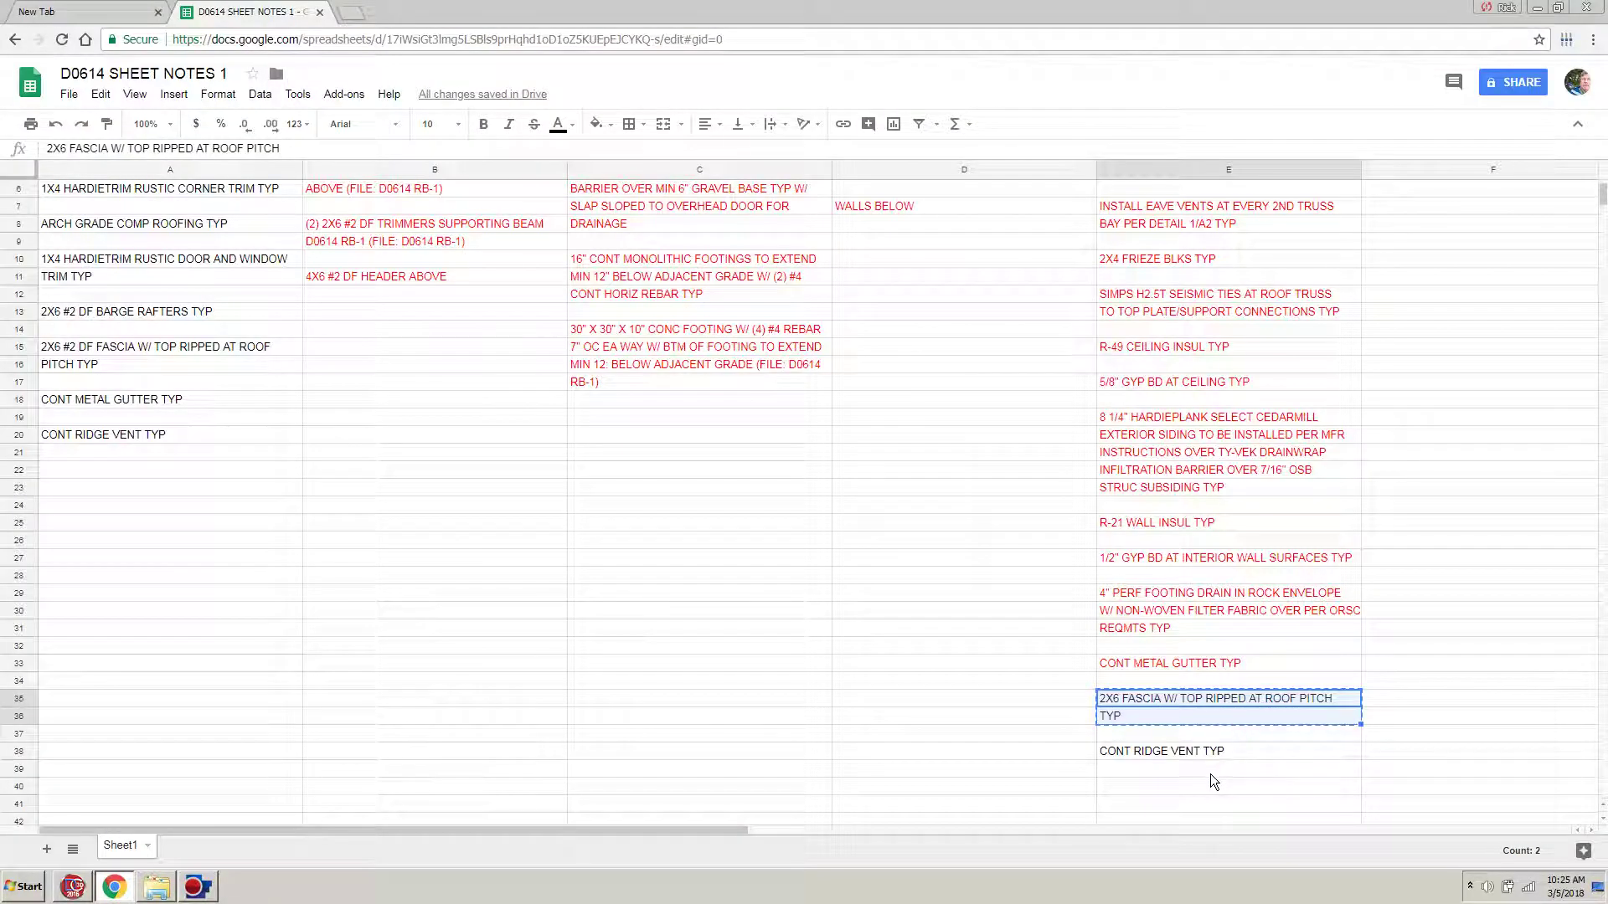
pyautogui.click(557, 124)
pyautogui.click(580, 204)
# Copy the "CONT RIDGE VENT TYP" note in cell E38 and color its text red.
pyautogui.click(1138, 752)
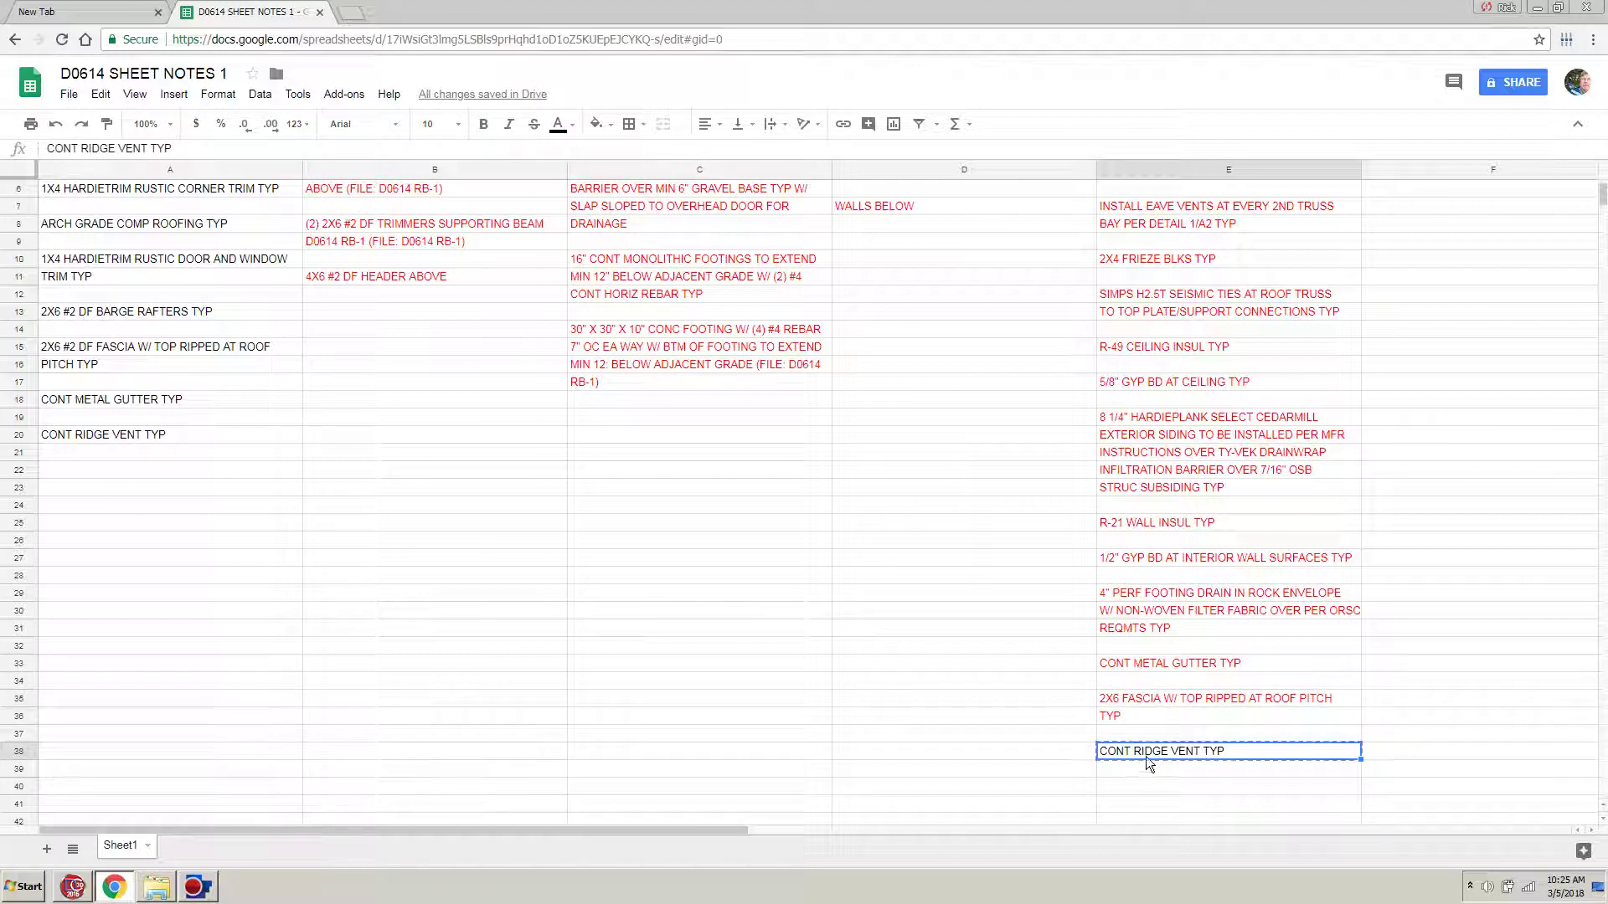
pyautogui.click(575, 125)
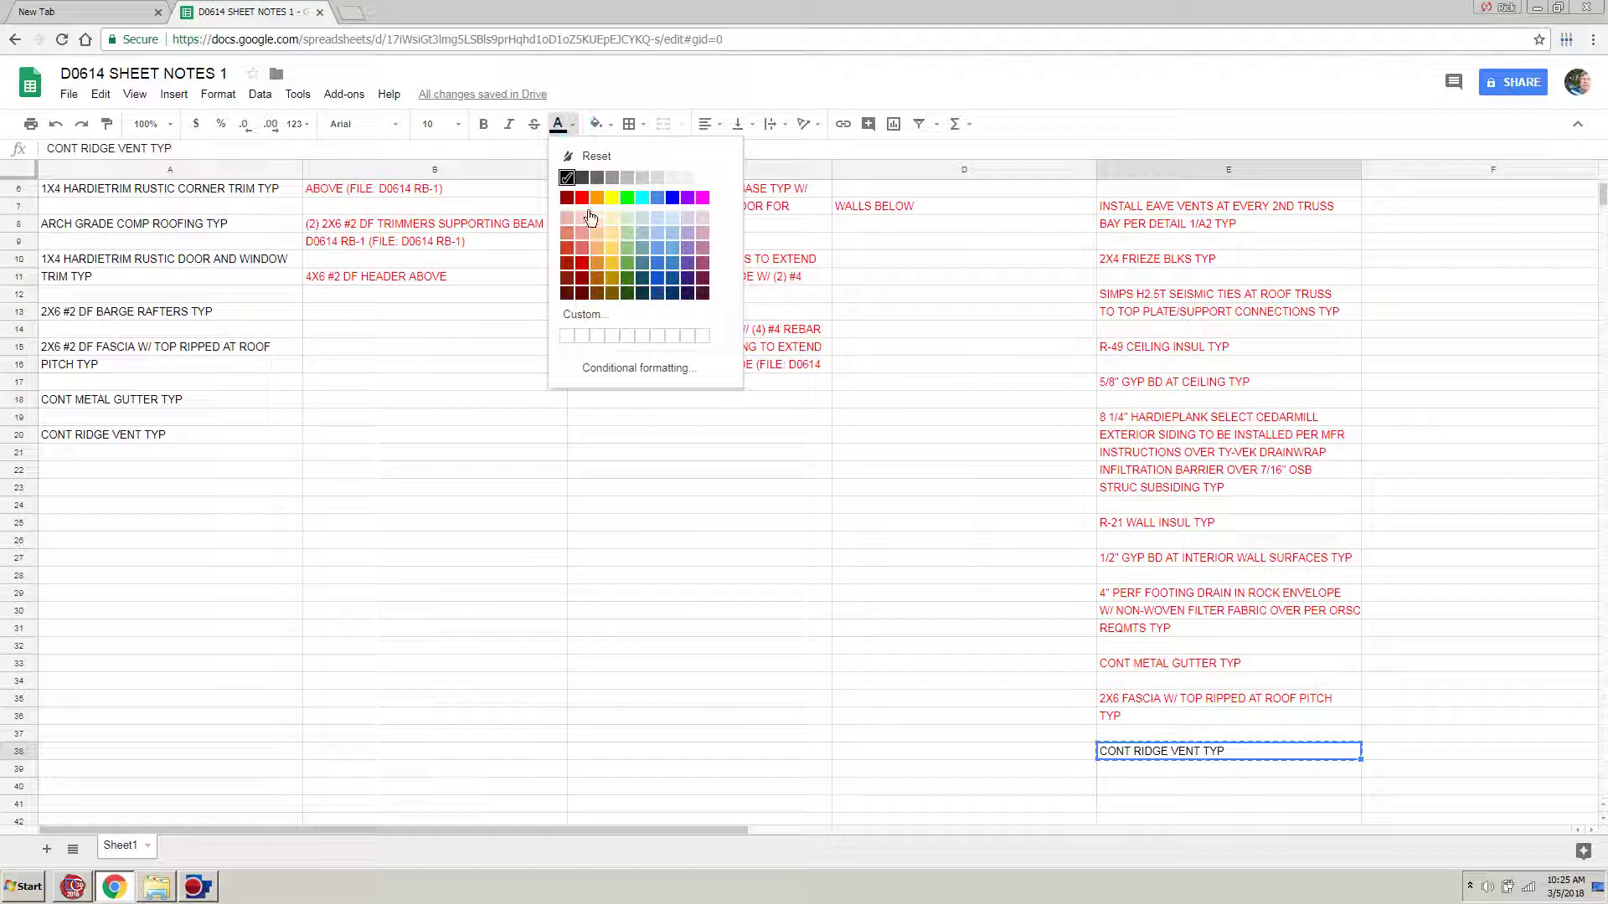
pyautogui.click(582, 198)
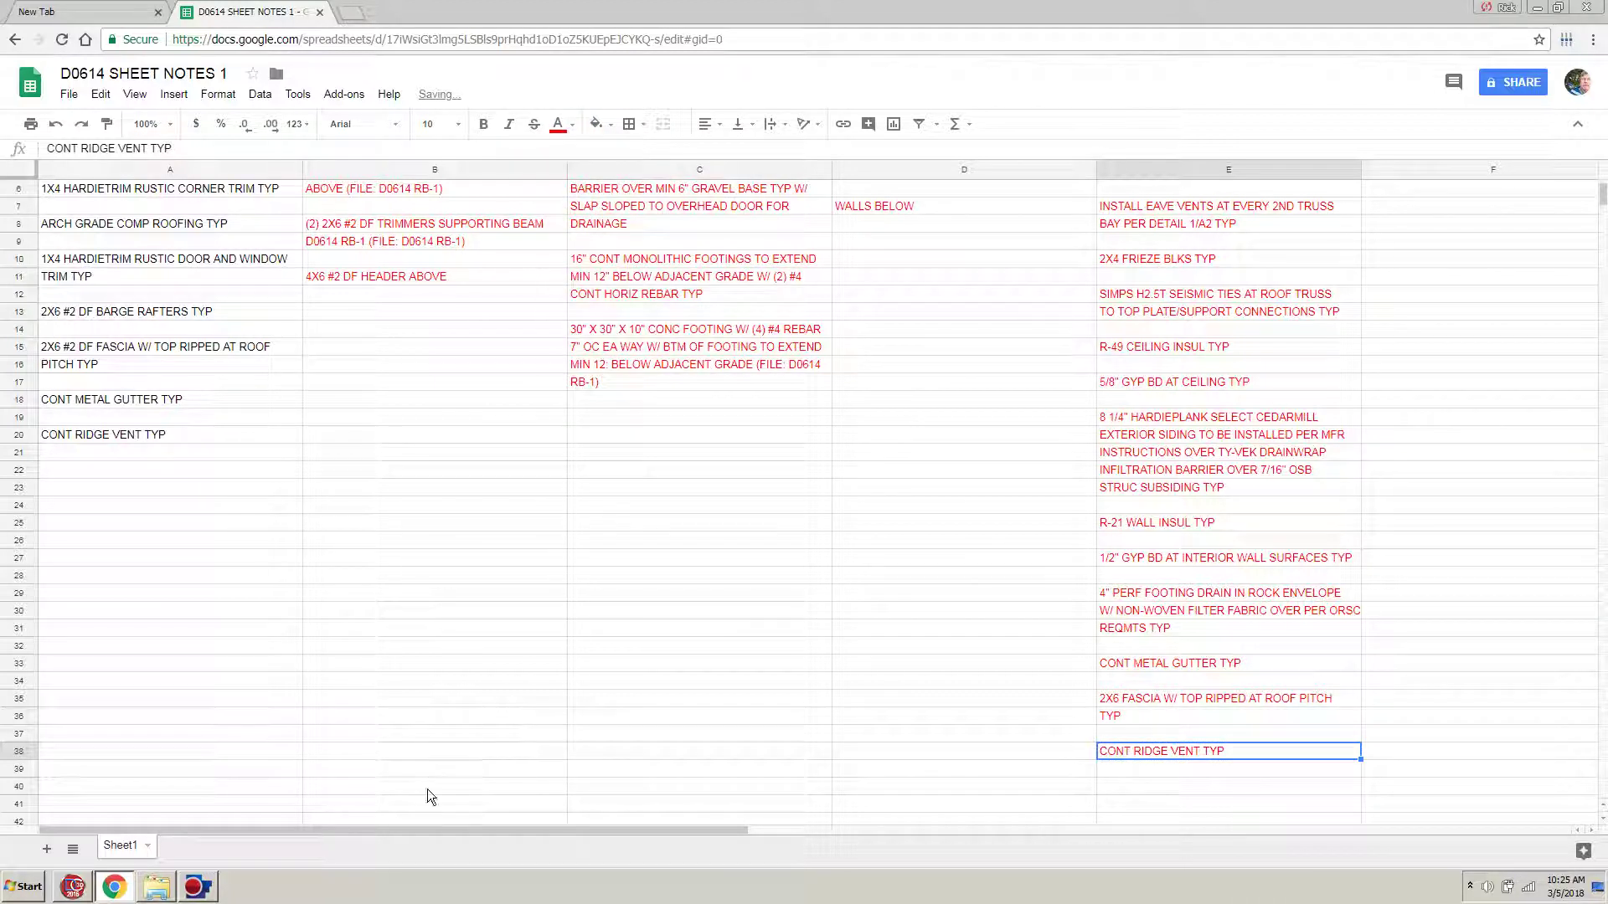
# In the DesignCAD legend, delete note 63's second placeholder line and move note 64 straight up by one text line.
pyautogui.click(72, 886)
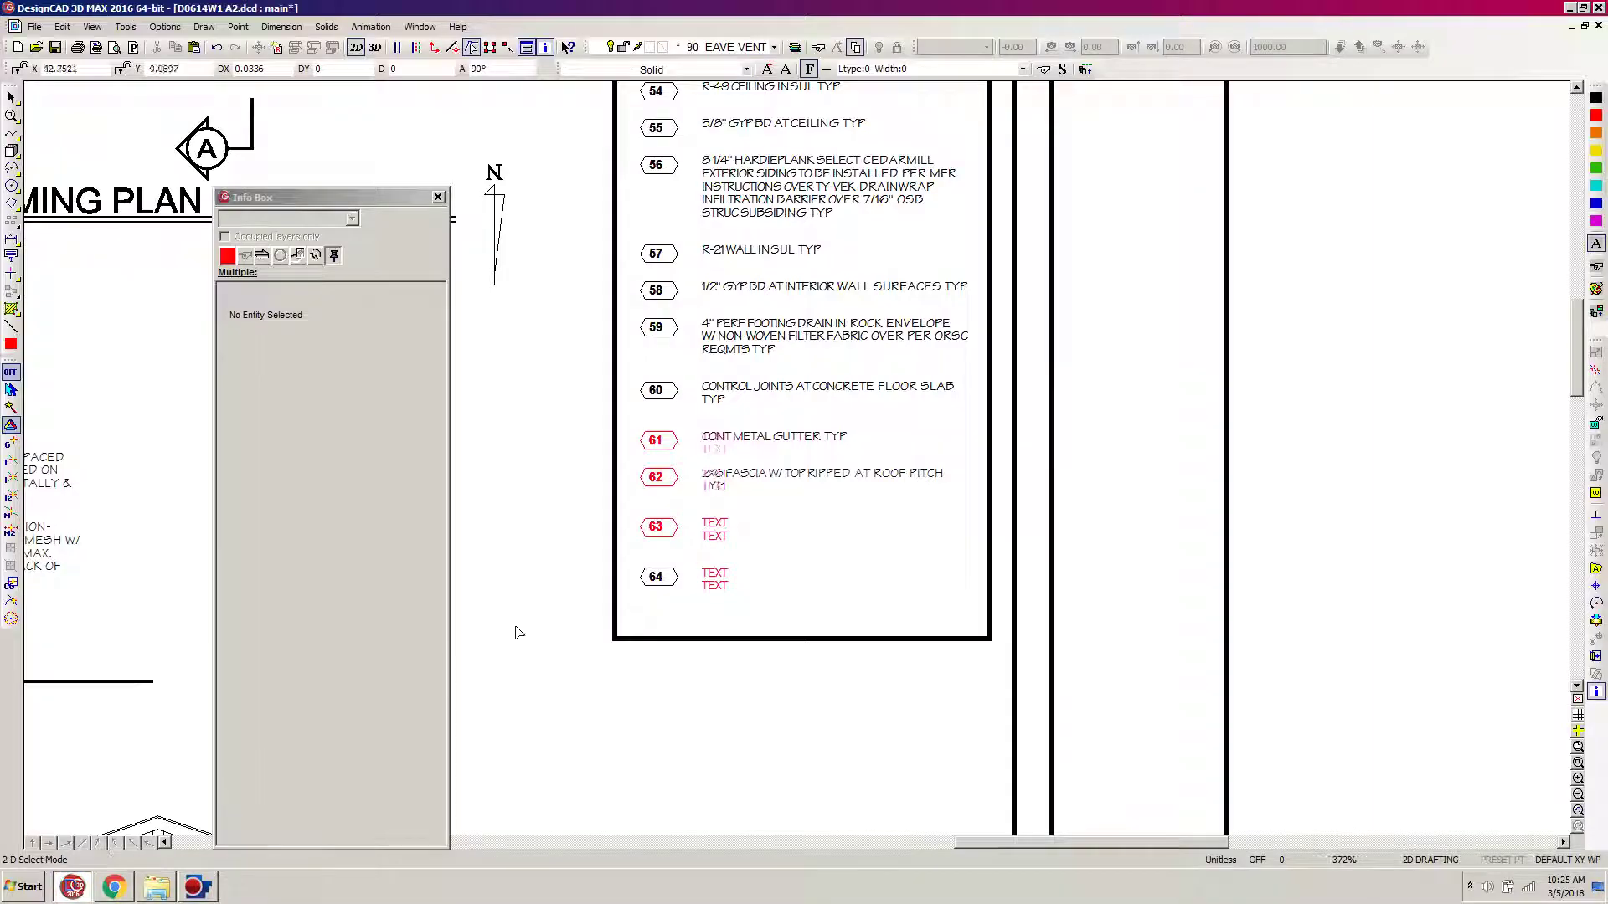
pyautogui.click(723, 544)
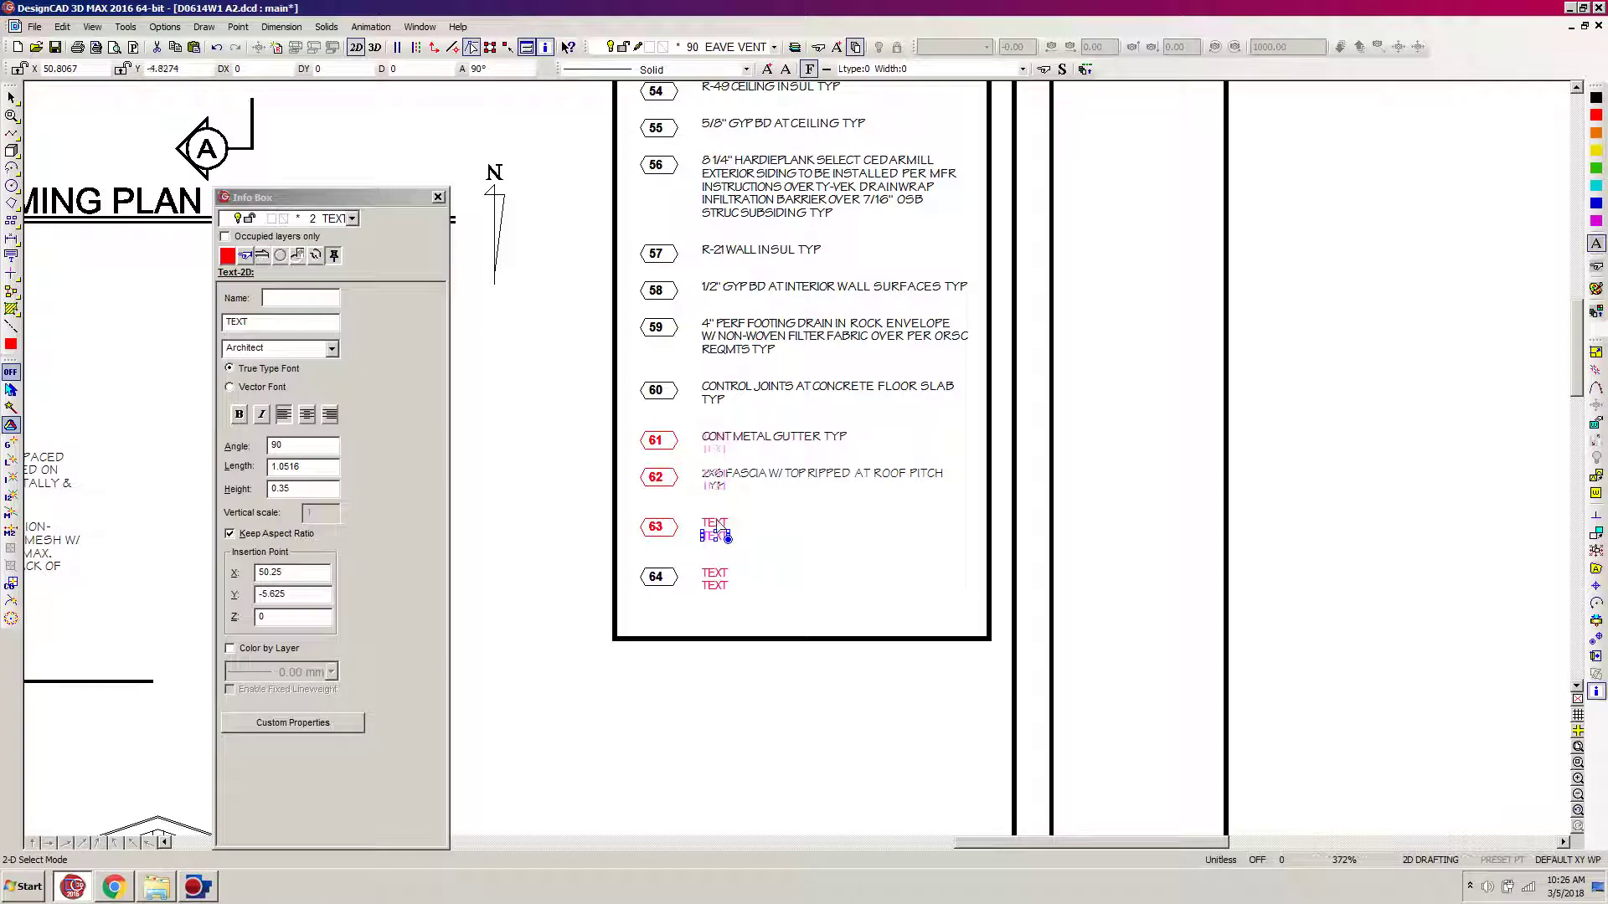
pyautogui.press('Delete')
pyautogui.moveTo(551, 775); pyautogui.dragTo(741, 661)
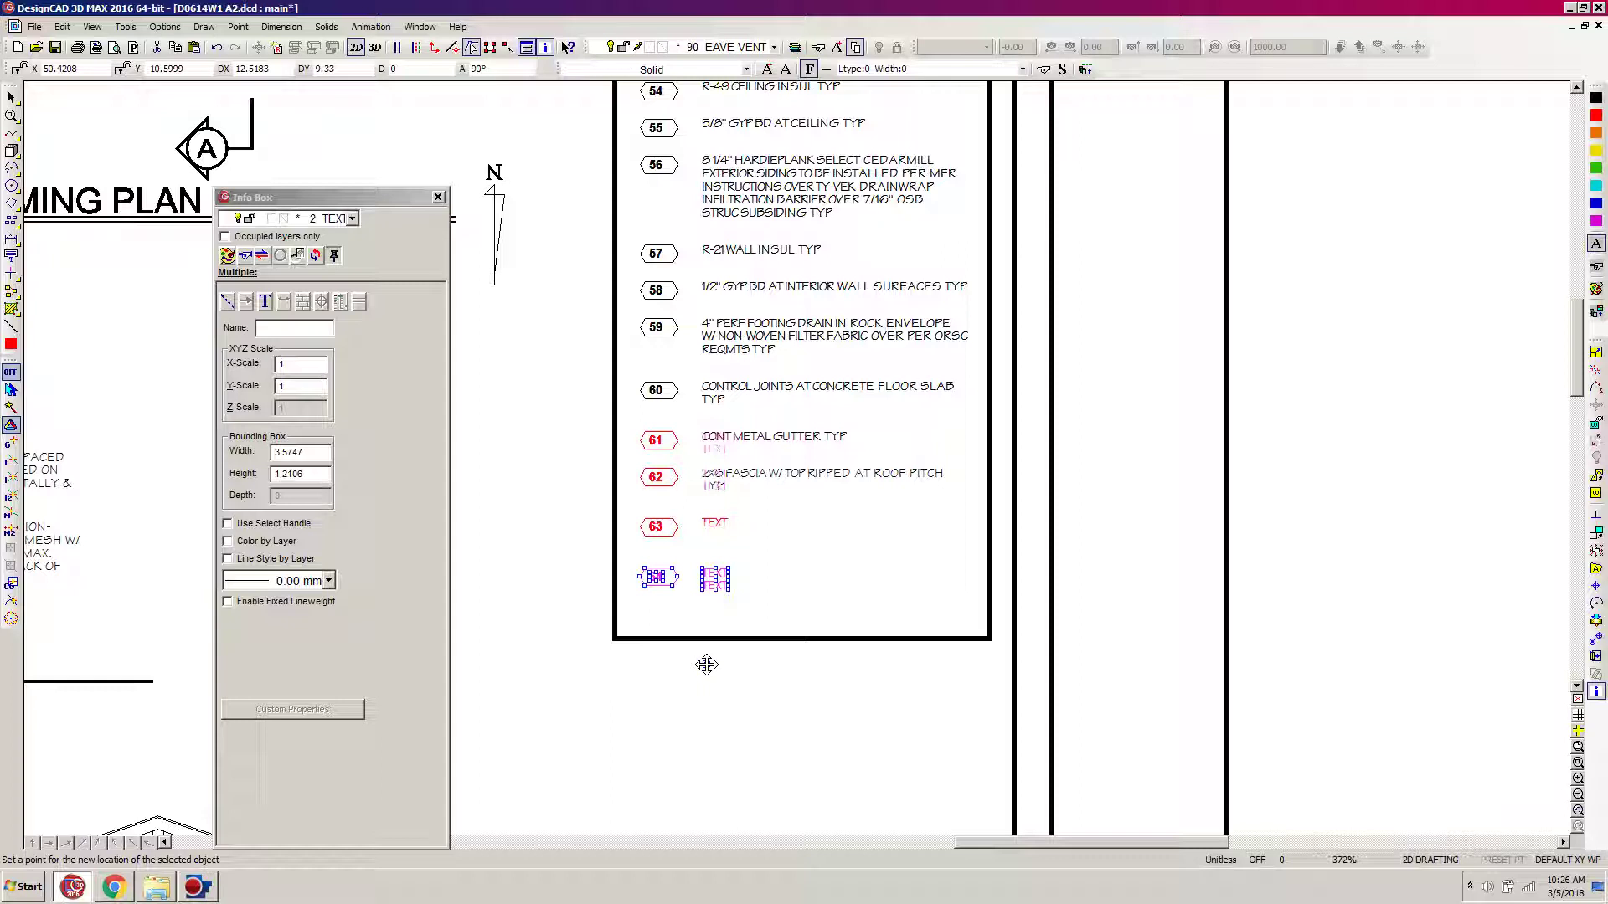
pyautogui.press('m')
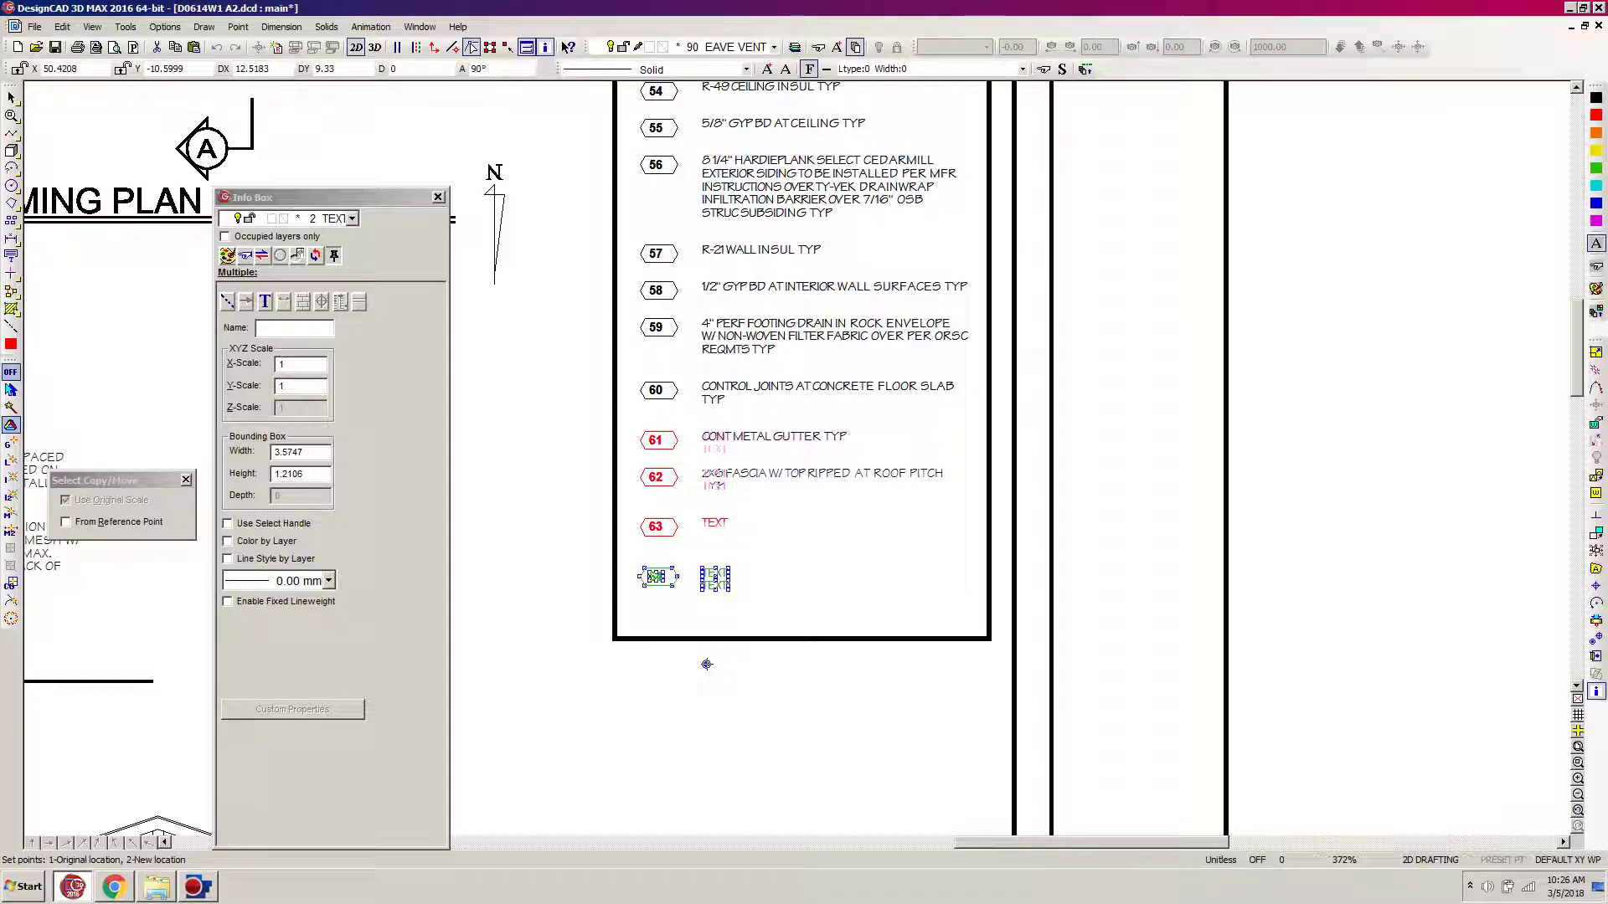
pyautogui.click(707, 664)
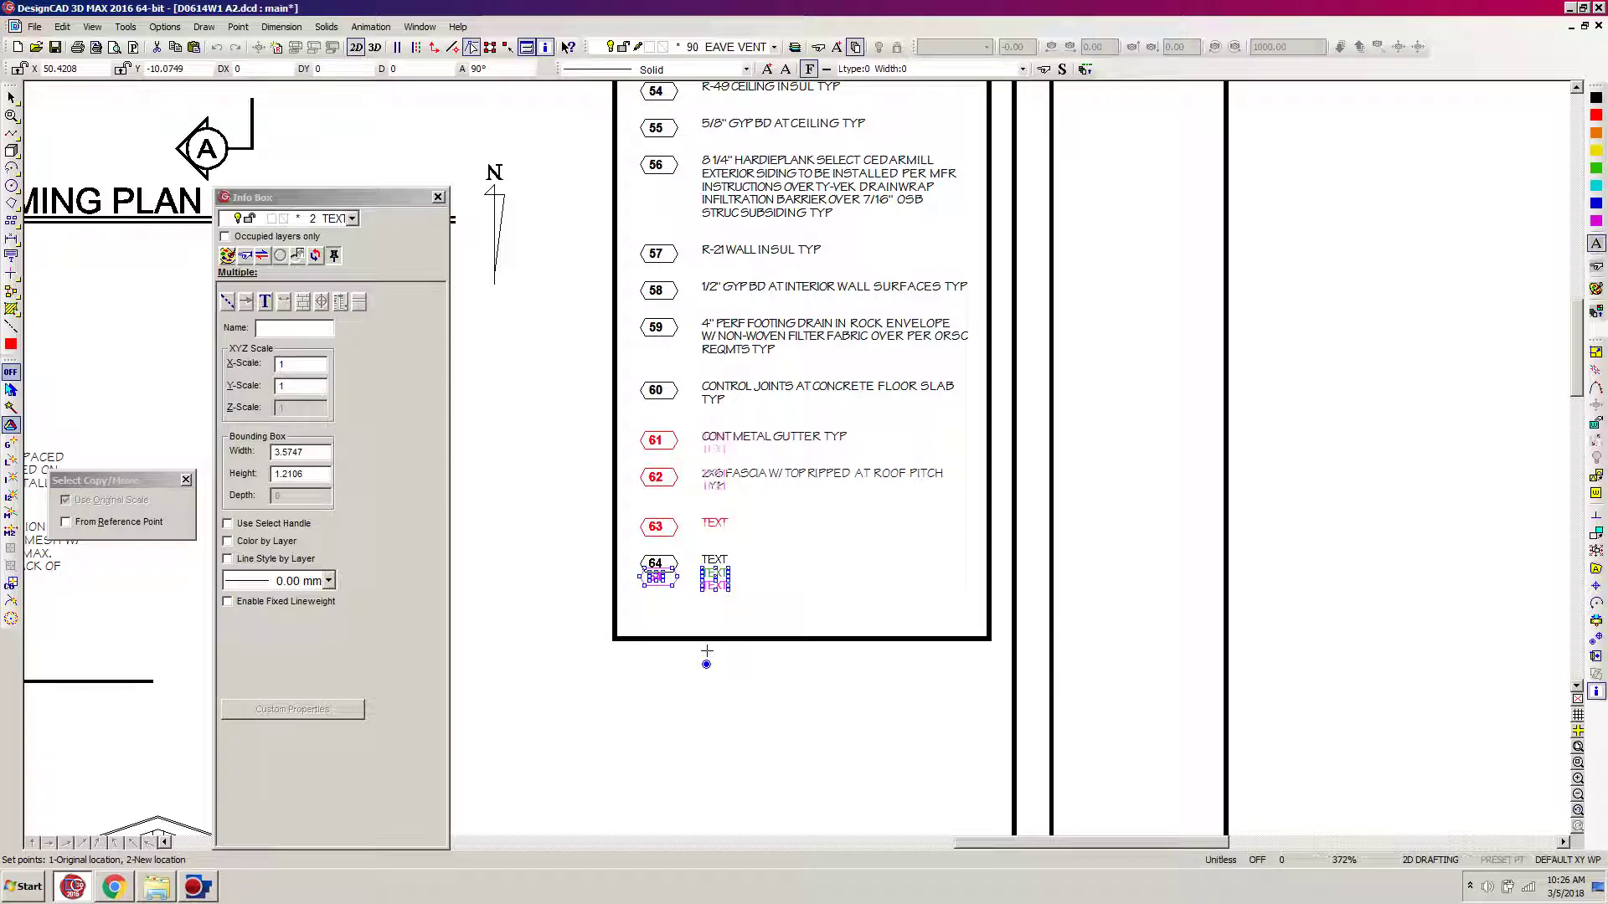
pyautogui.click(707, 651)
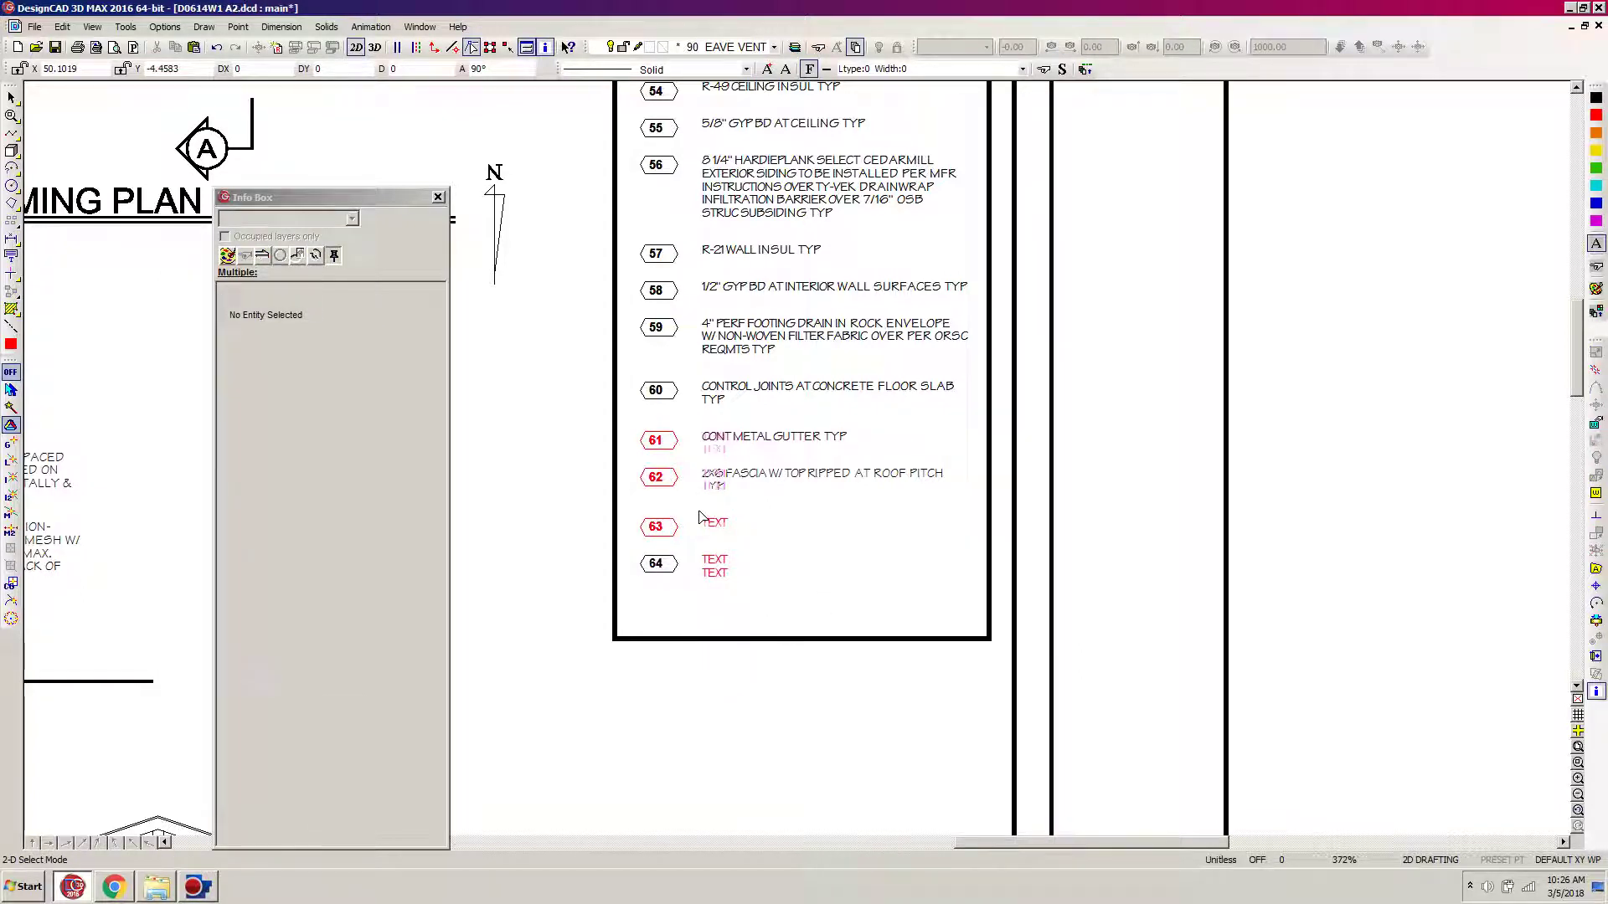
# Replace note 63's placeholder line in the legend with "CONT RIDGE VENT TYP" and color the text black.
pyautogui.click(702, 519)
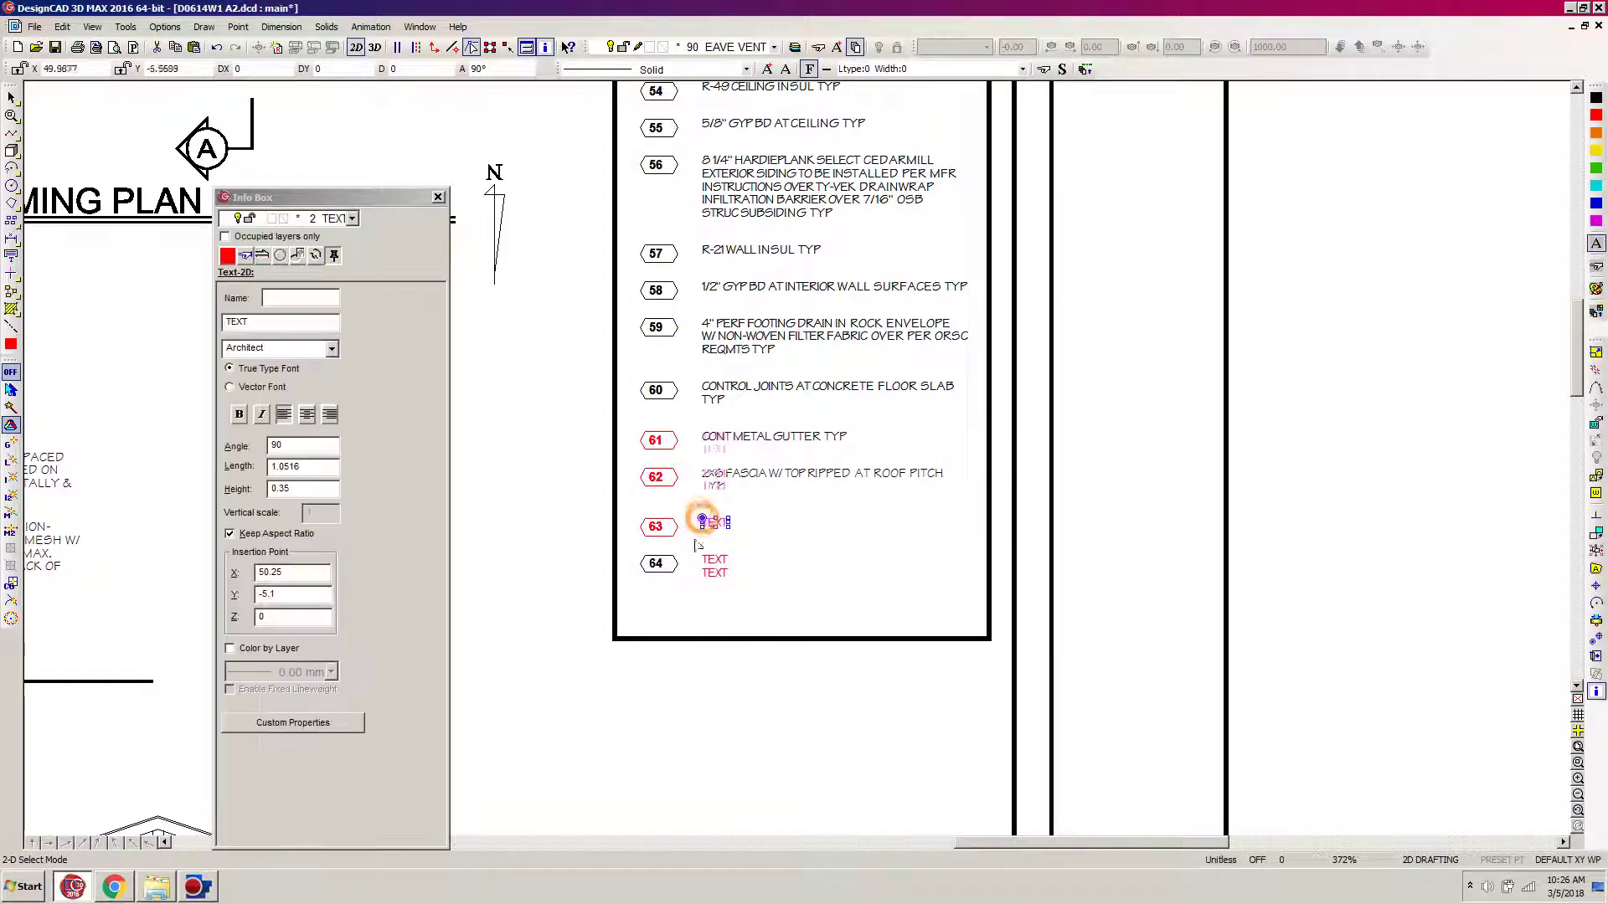
pyautogui.doubleClick(265, 327)
pyautogui.write('CONT RIDGE VENT TYP')
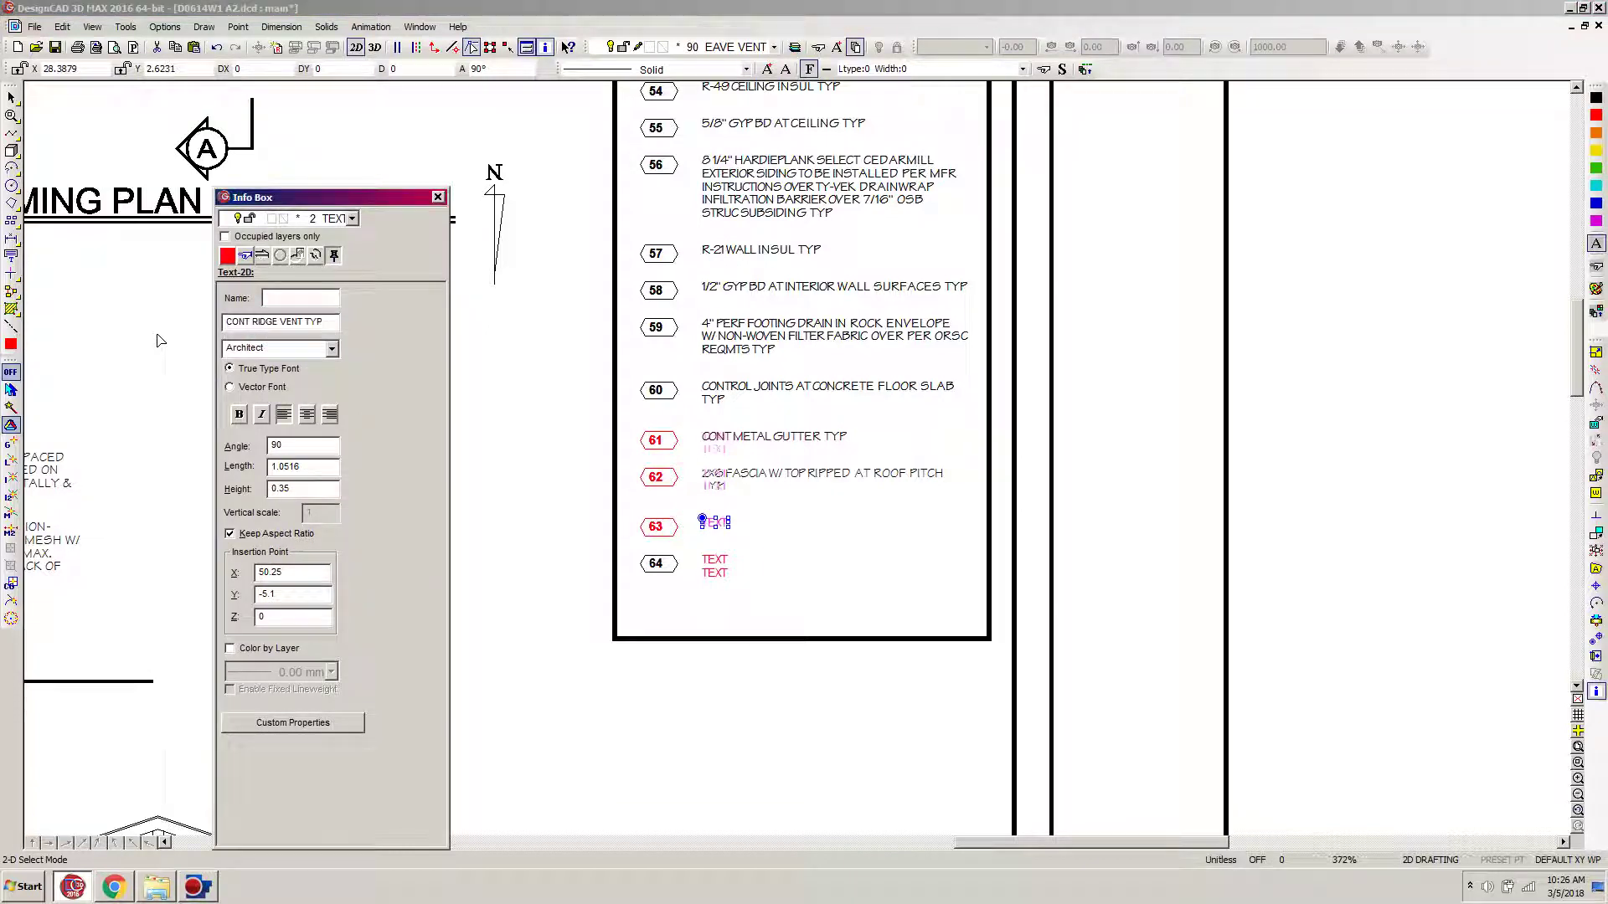
pyautogui.press('Tab')
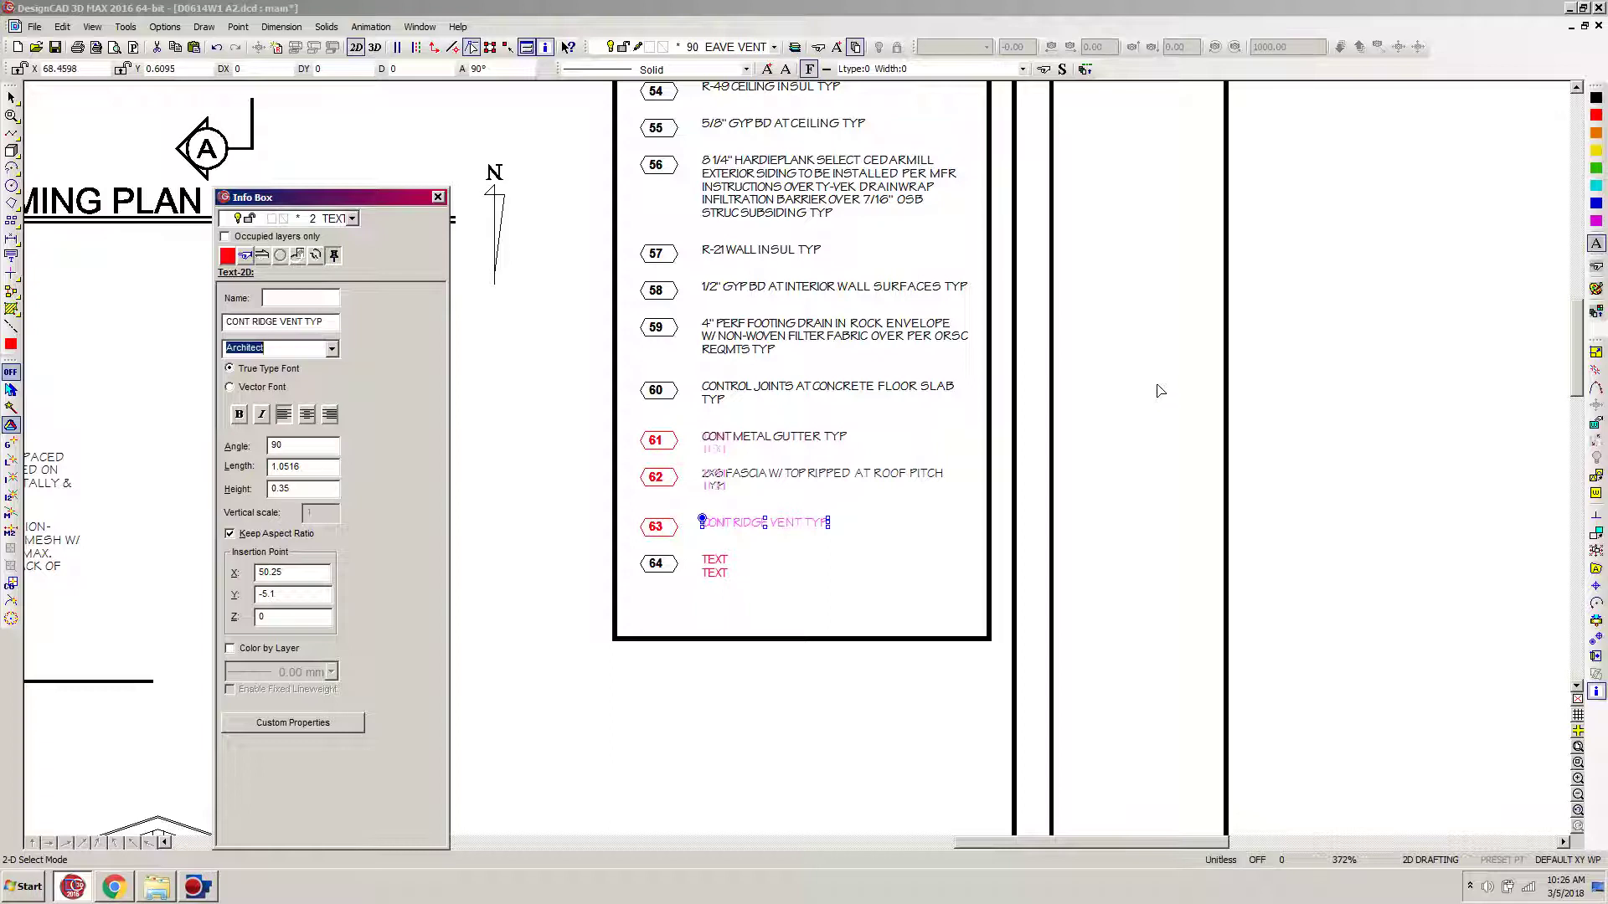
pyautogui.click(1159, 384)
pyautogui.click(828, 524)
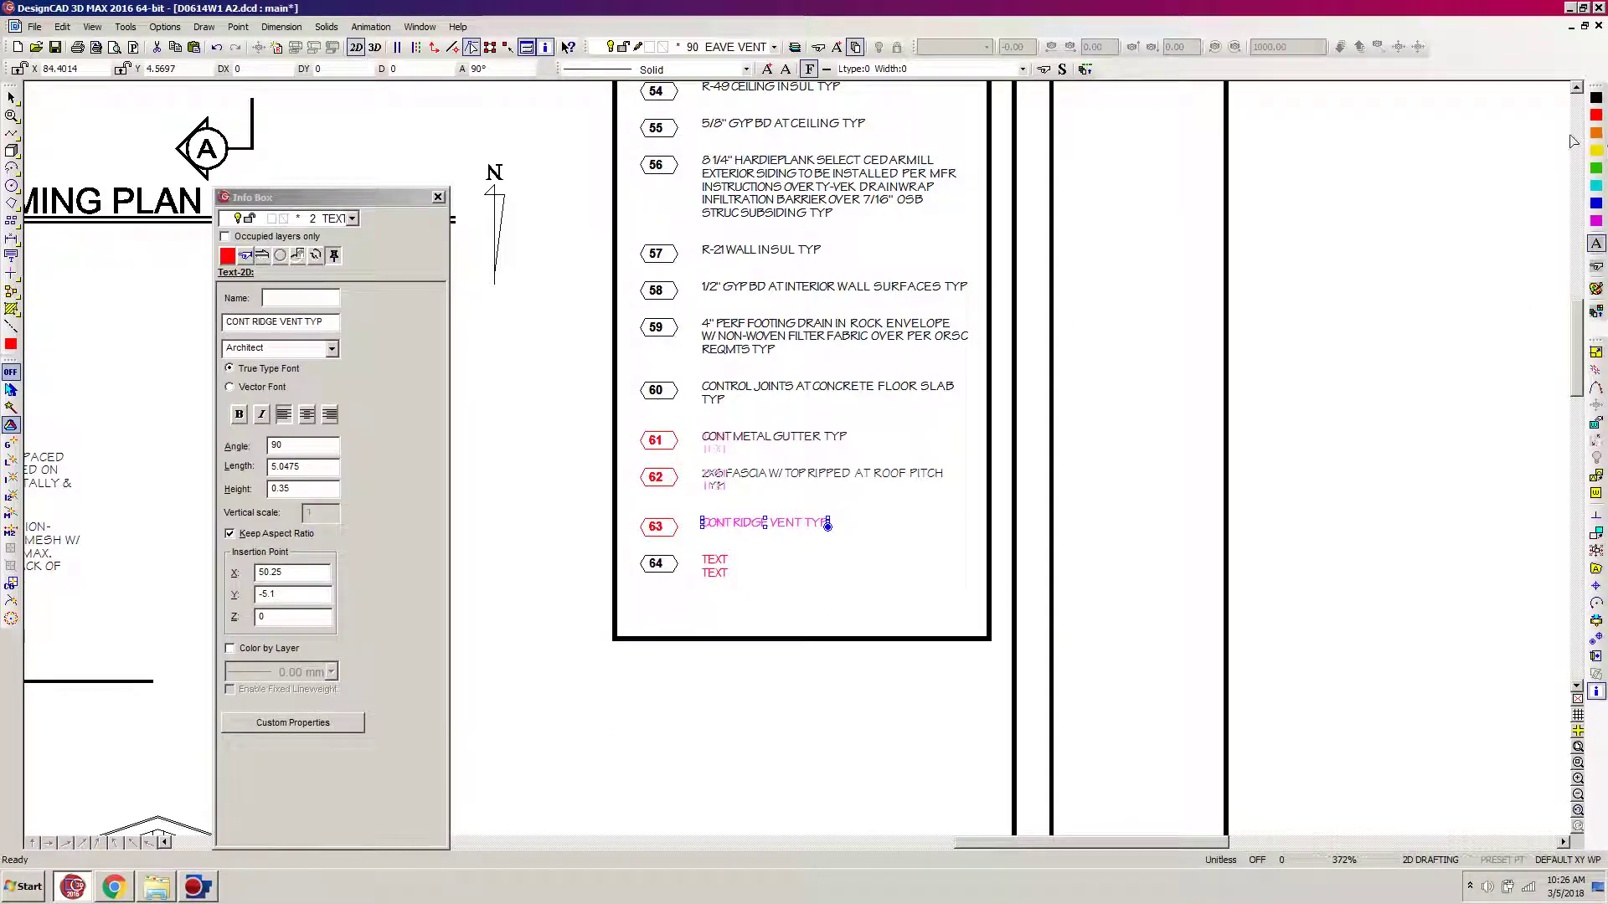
pyautogui.click(1596, 99)
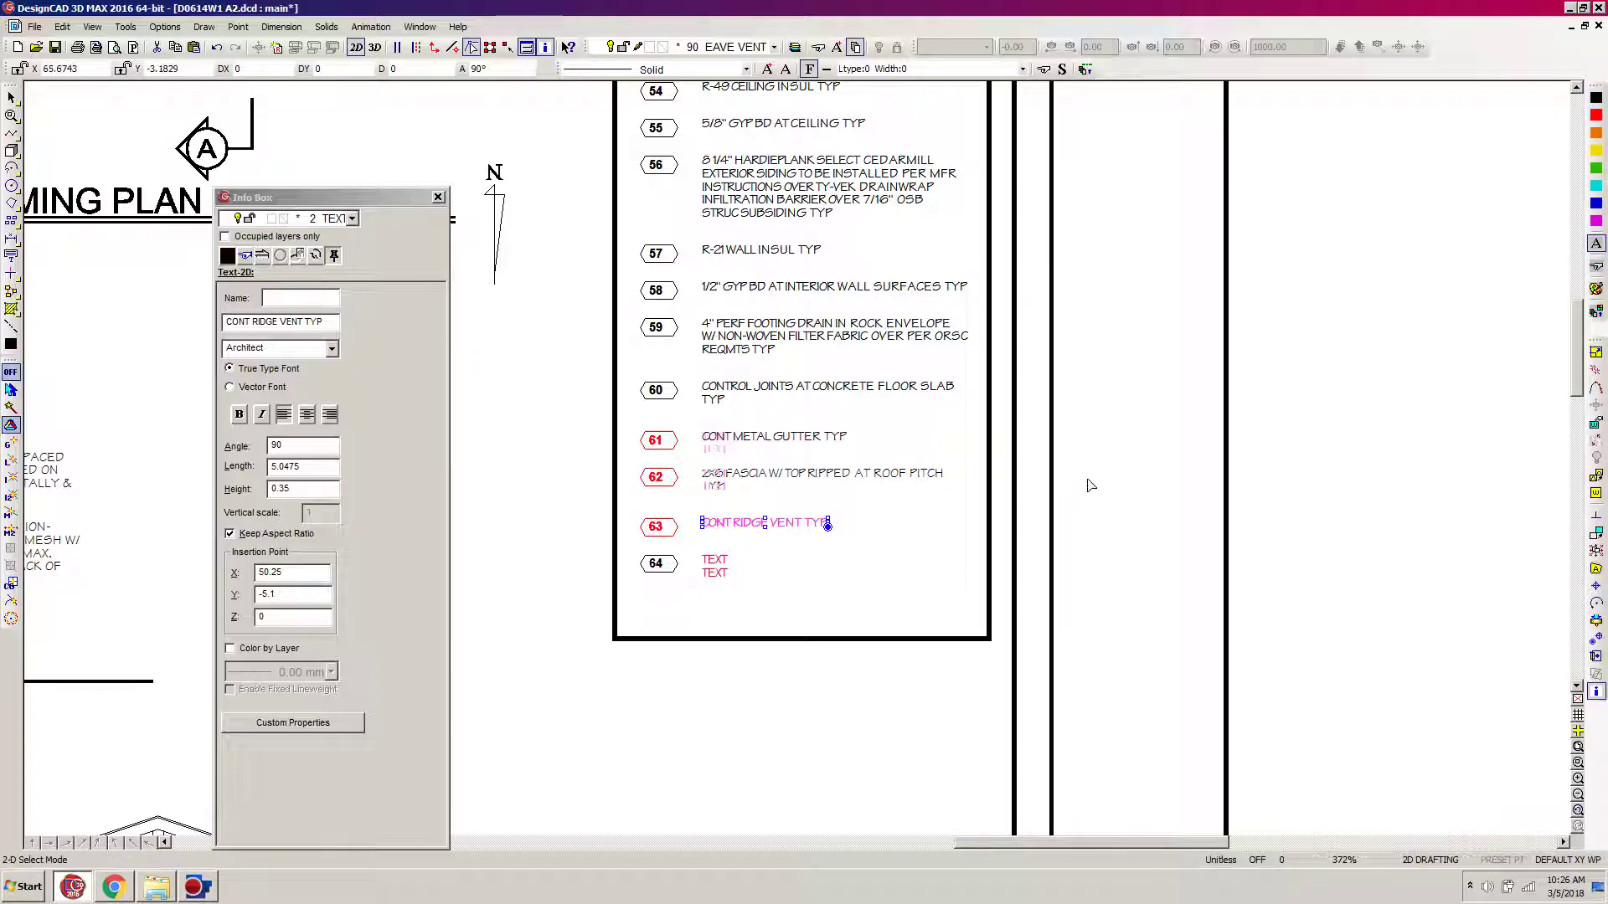
pyautogui.click(1327, 418)
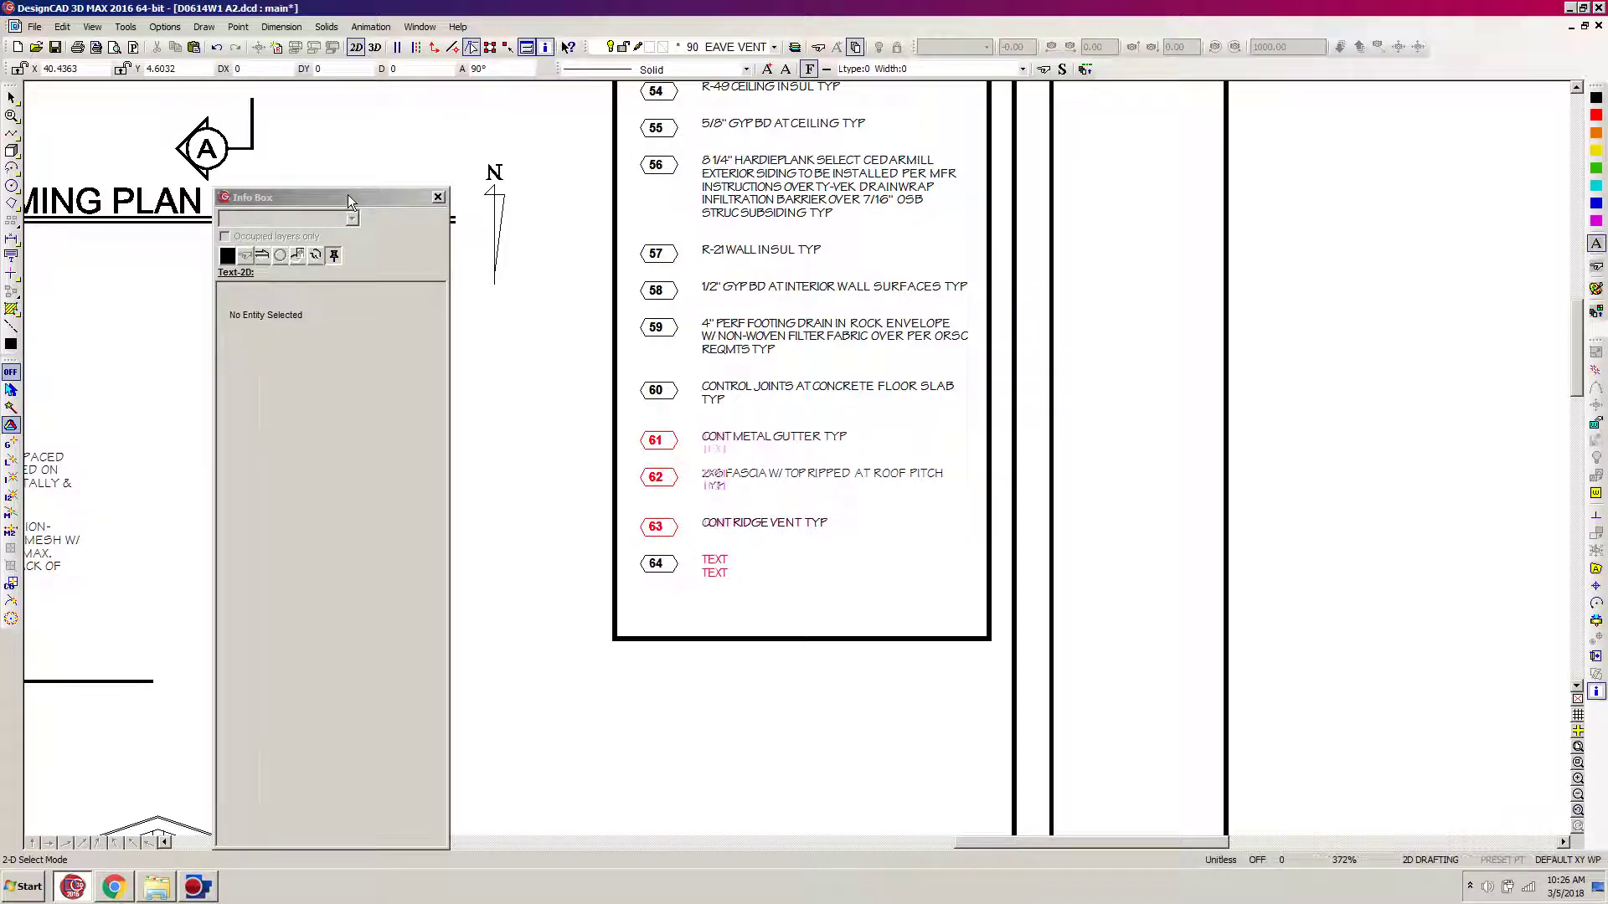
# Move the Info Box clear of the drawing and copy legend marker 61 by its left point to beside the section's right eave gutter, aligned under marker 52.
pyautogui.moveTo(345, 196); pyautogui.dragTo(429, 854)
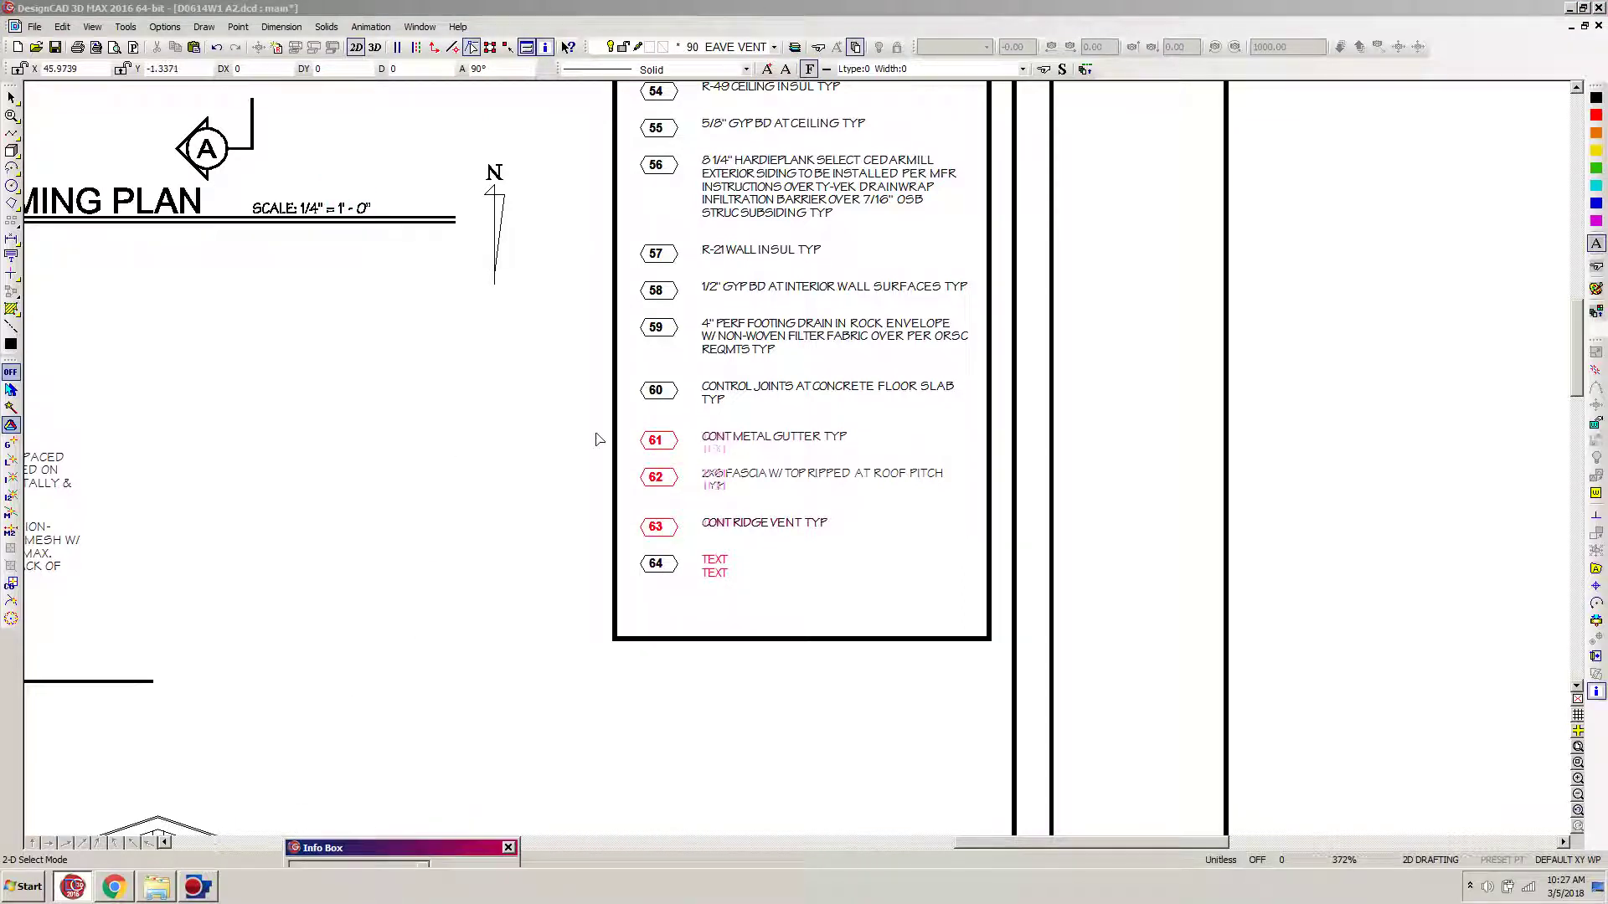
pyautogui.moveTo(457, 390); pyautogui.dragTo(658, 460)
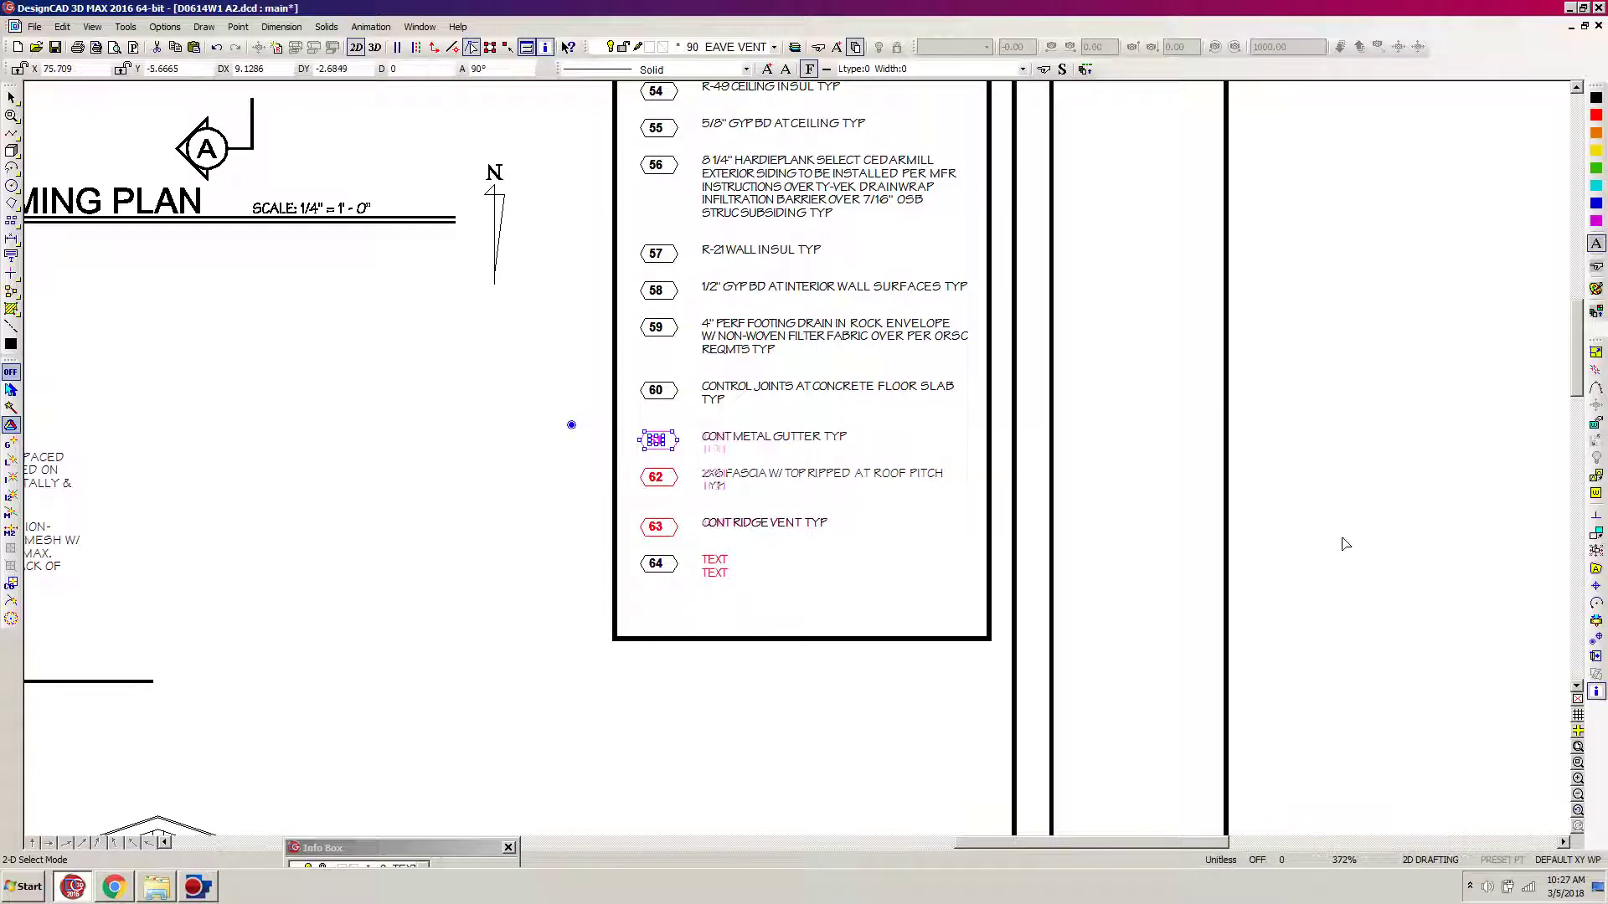
pyautogui.click(1595, 621)
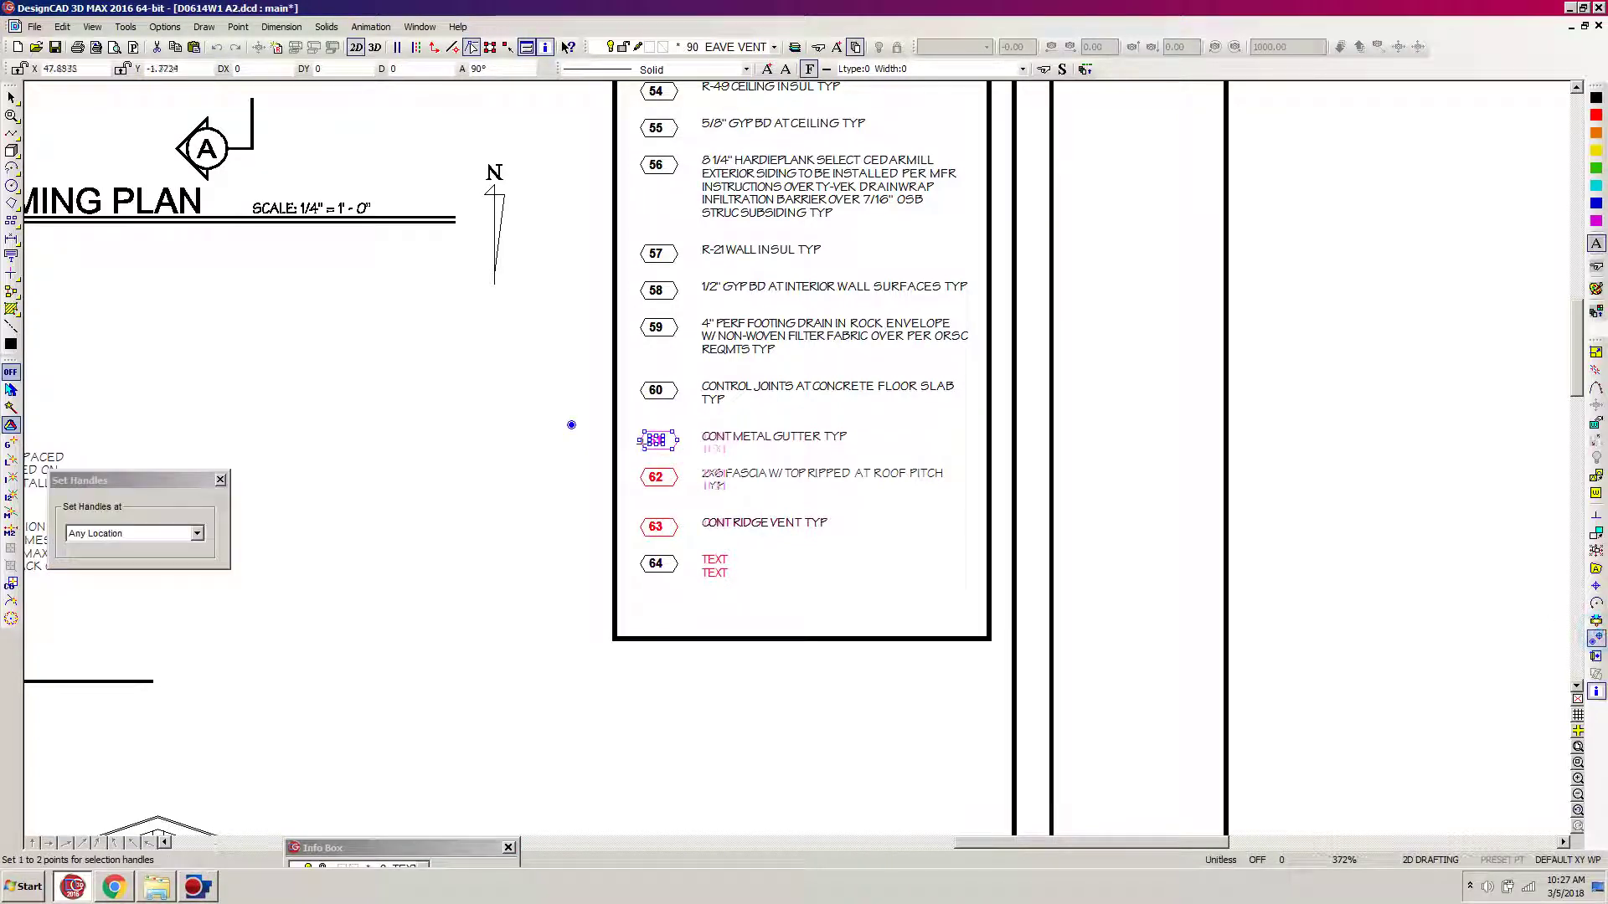
pyautogui.click(638, 438)
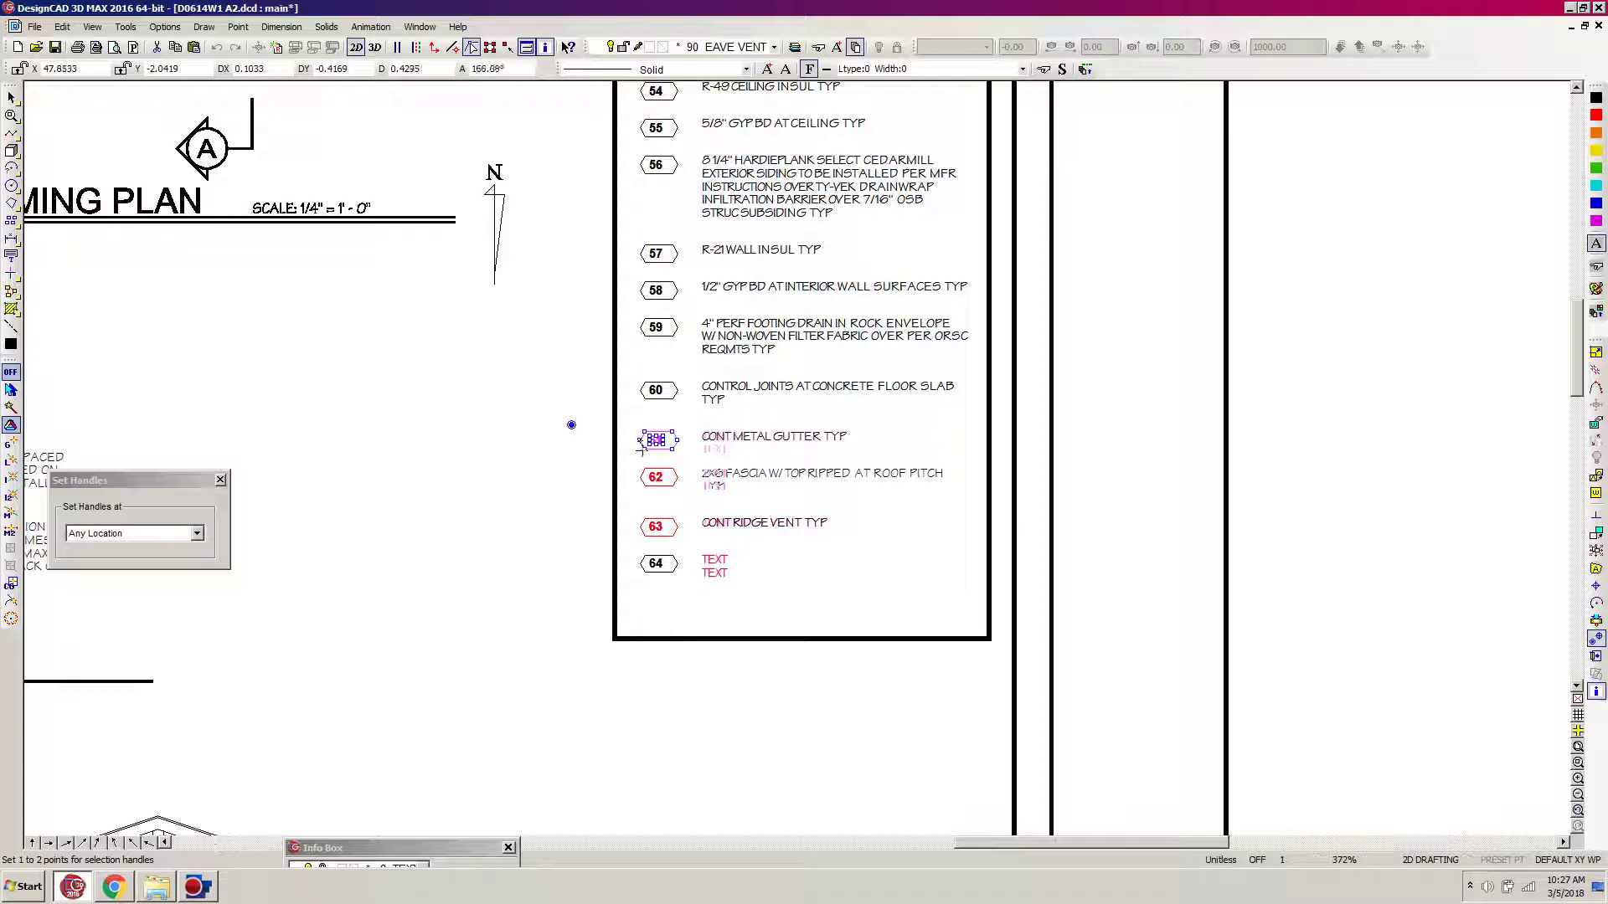
pyautogui.press('Return')
pyautogui.moveTo(985, 841); pyautogui.dragTo(837, 842)
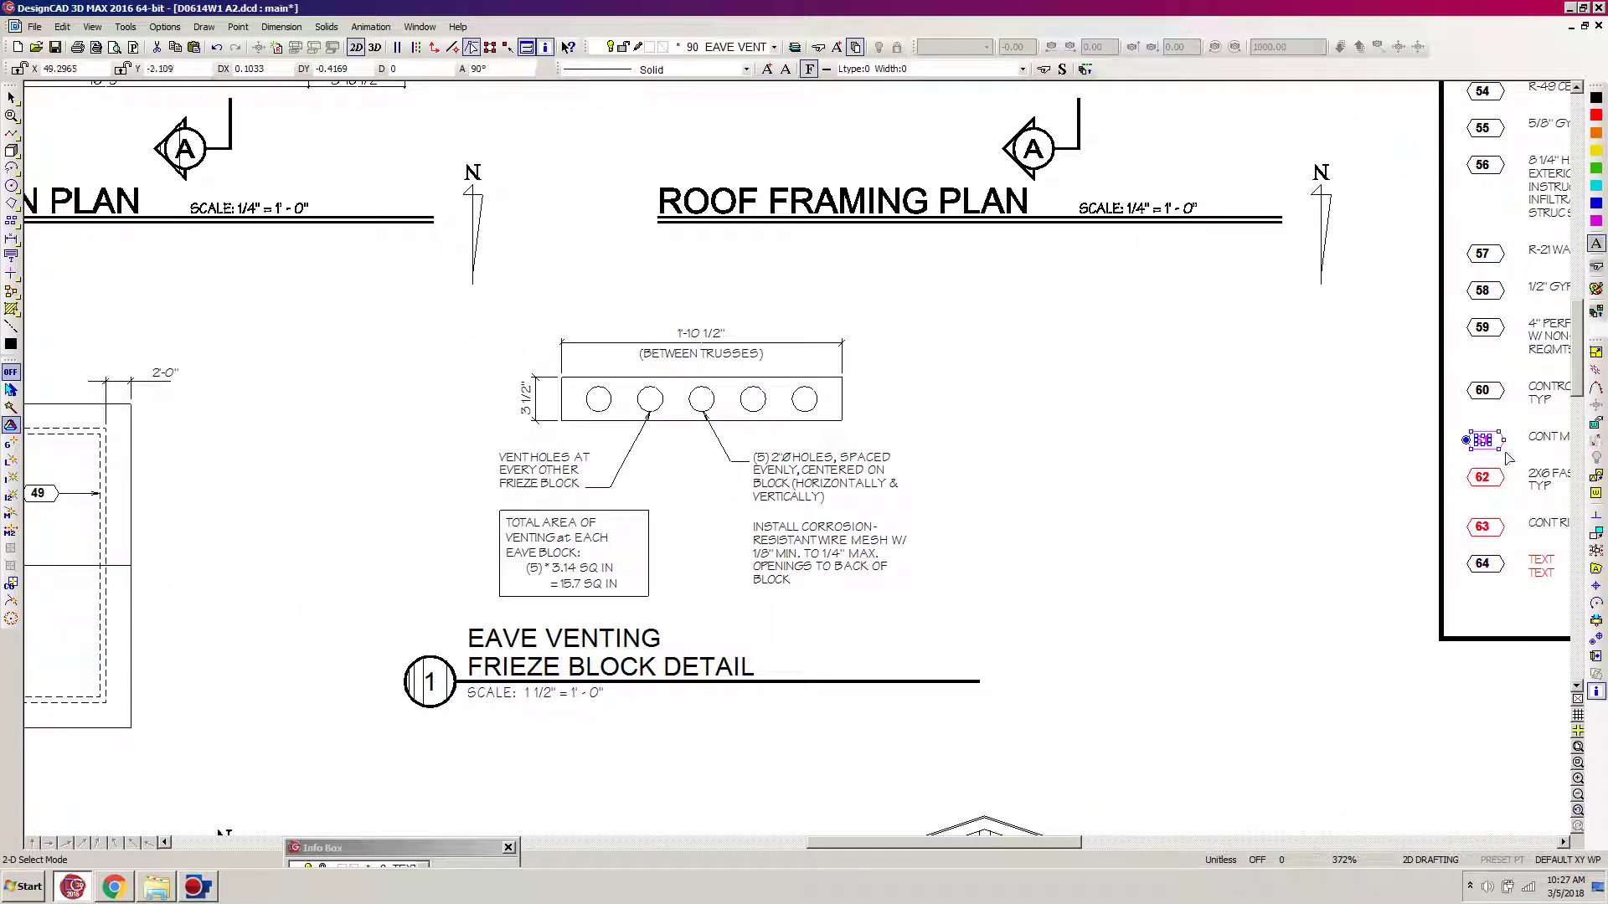
pyautogui.moveTo(1578, 386); pyautogui.dragTo(1578, 435)
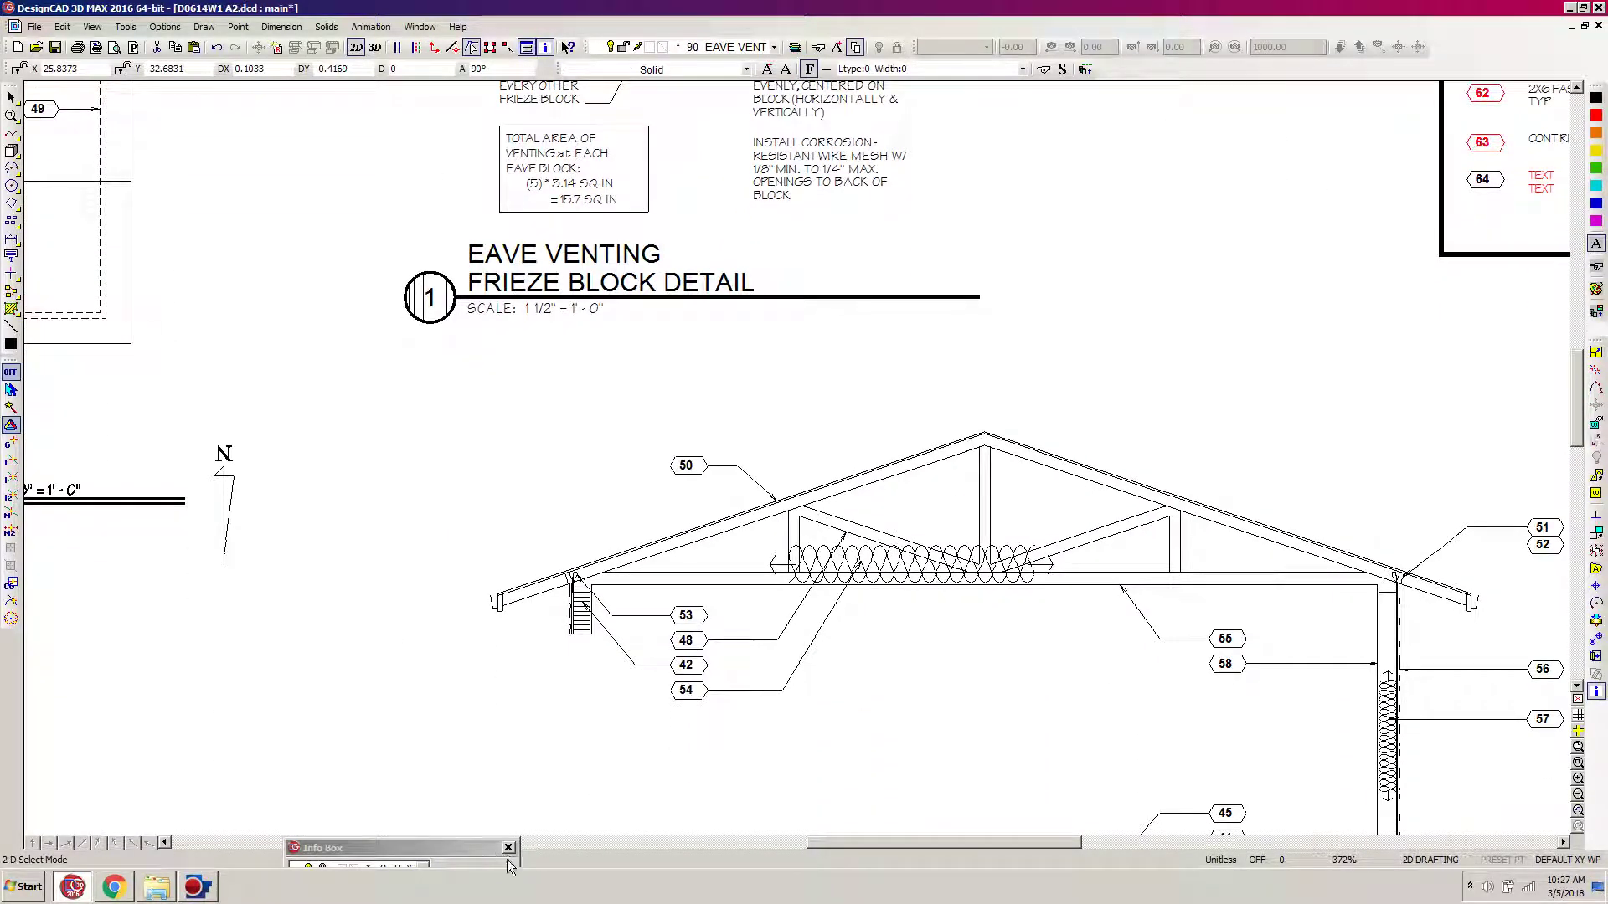
pyautogui.moveTo(904, 842); pyautogui.dragTo(991, 846)
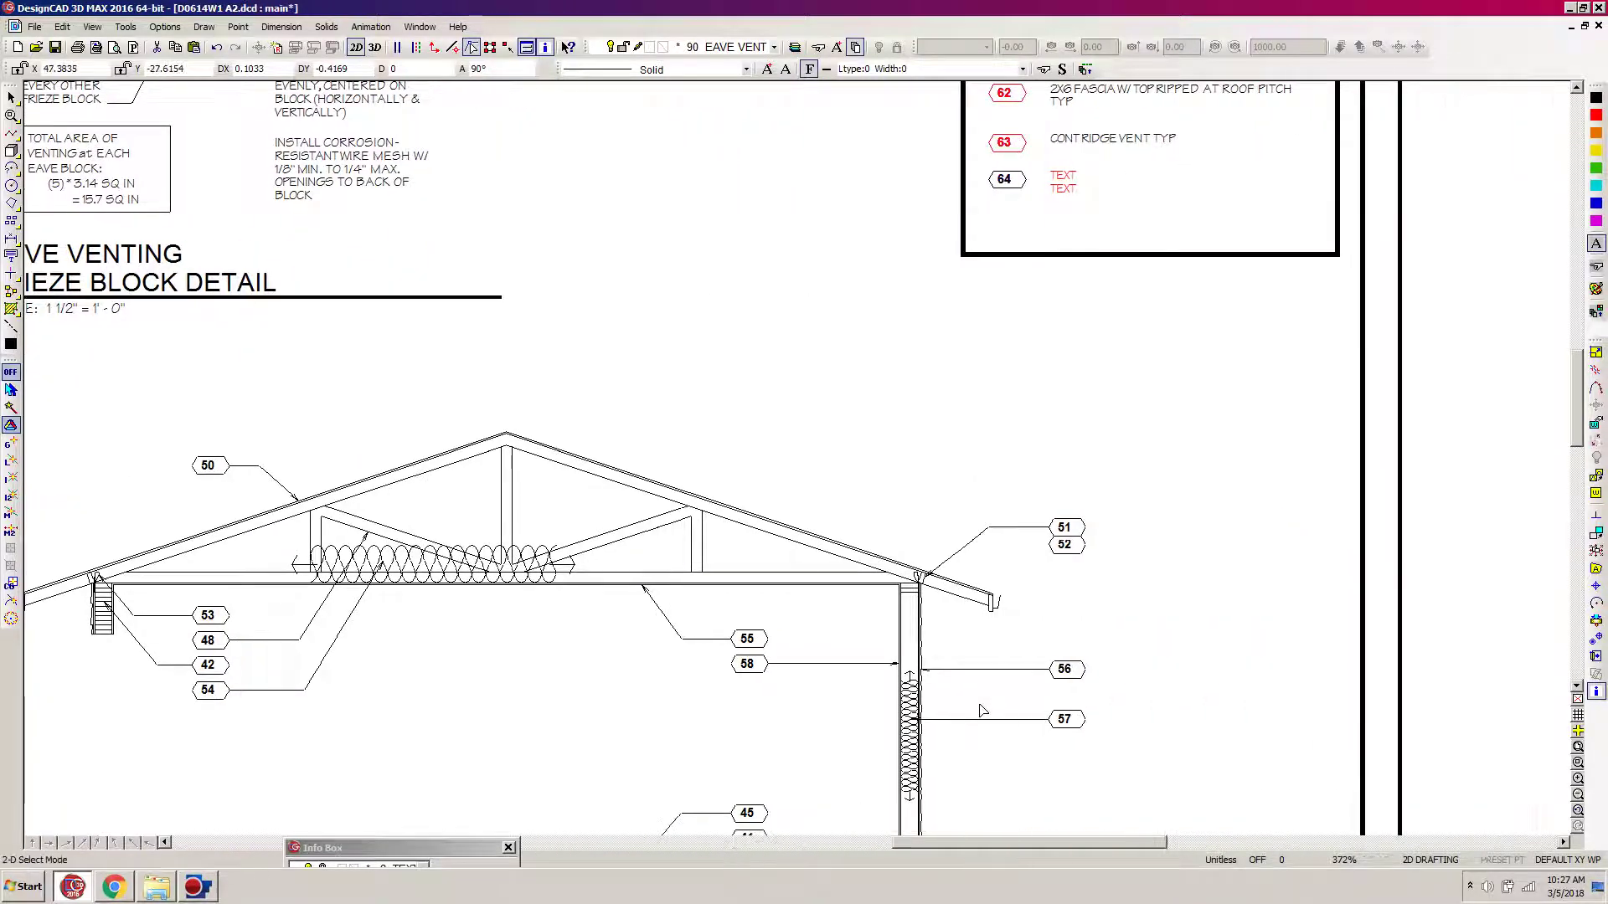
pyautogui.hotkey('ctrl', 'v')
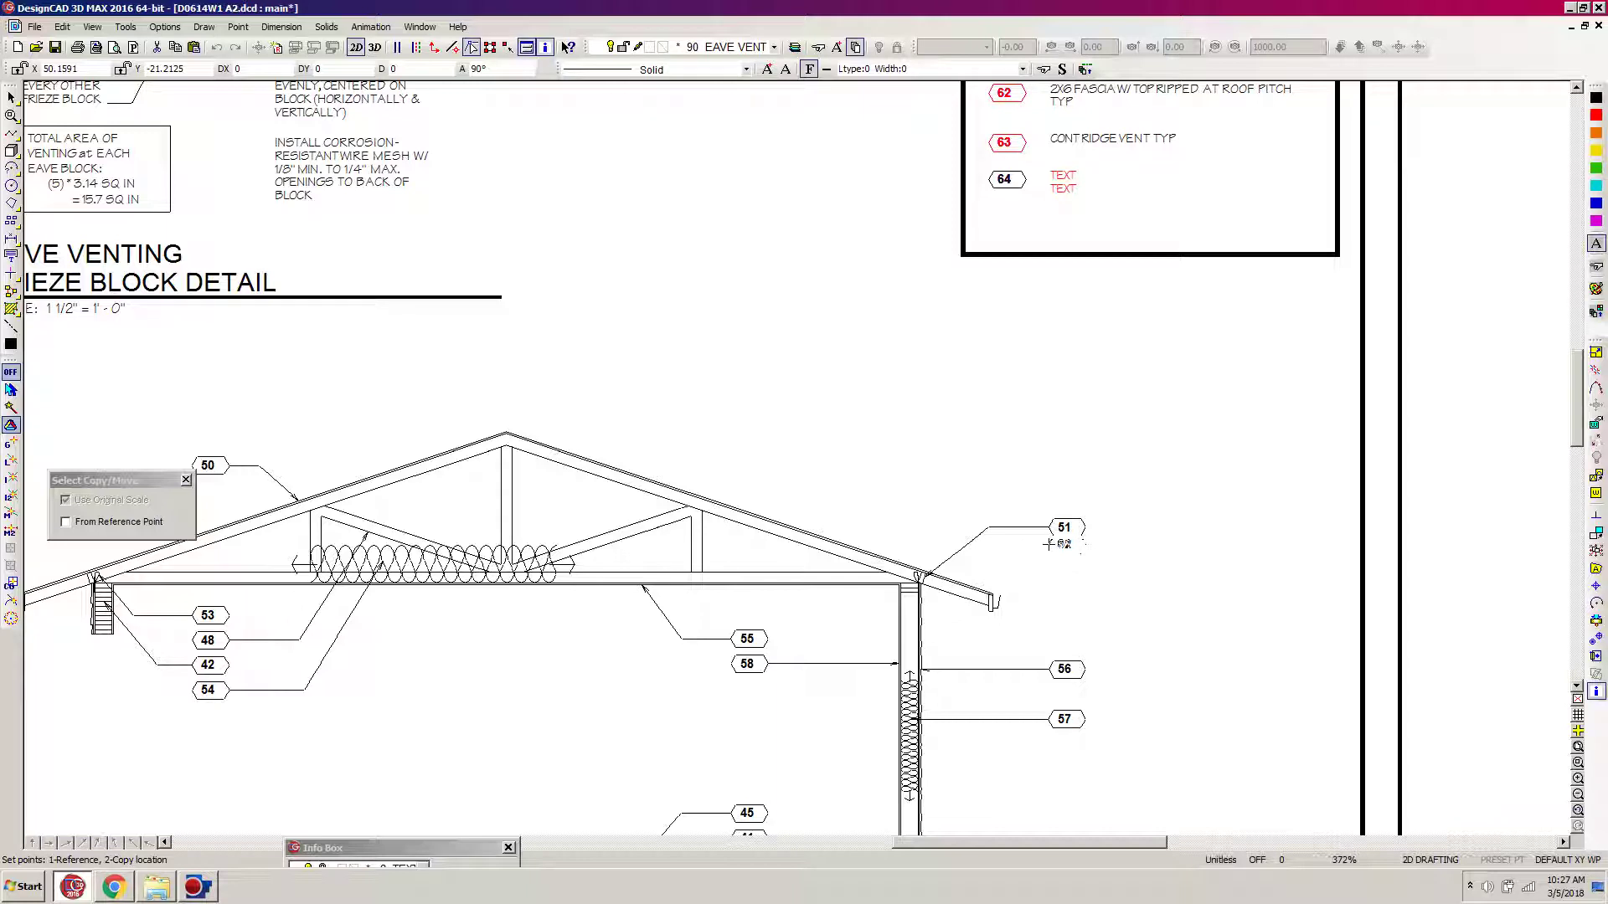
pyautogui.click(1049, 544)
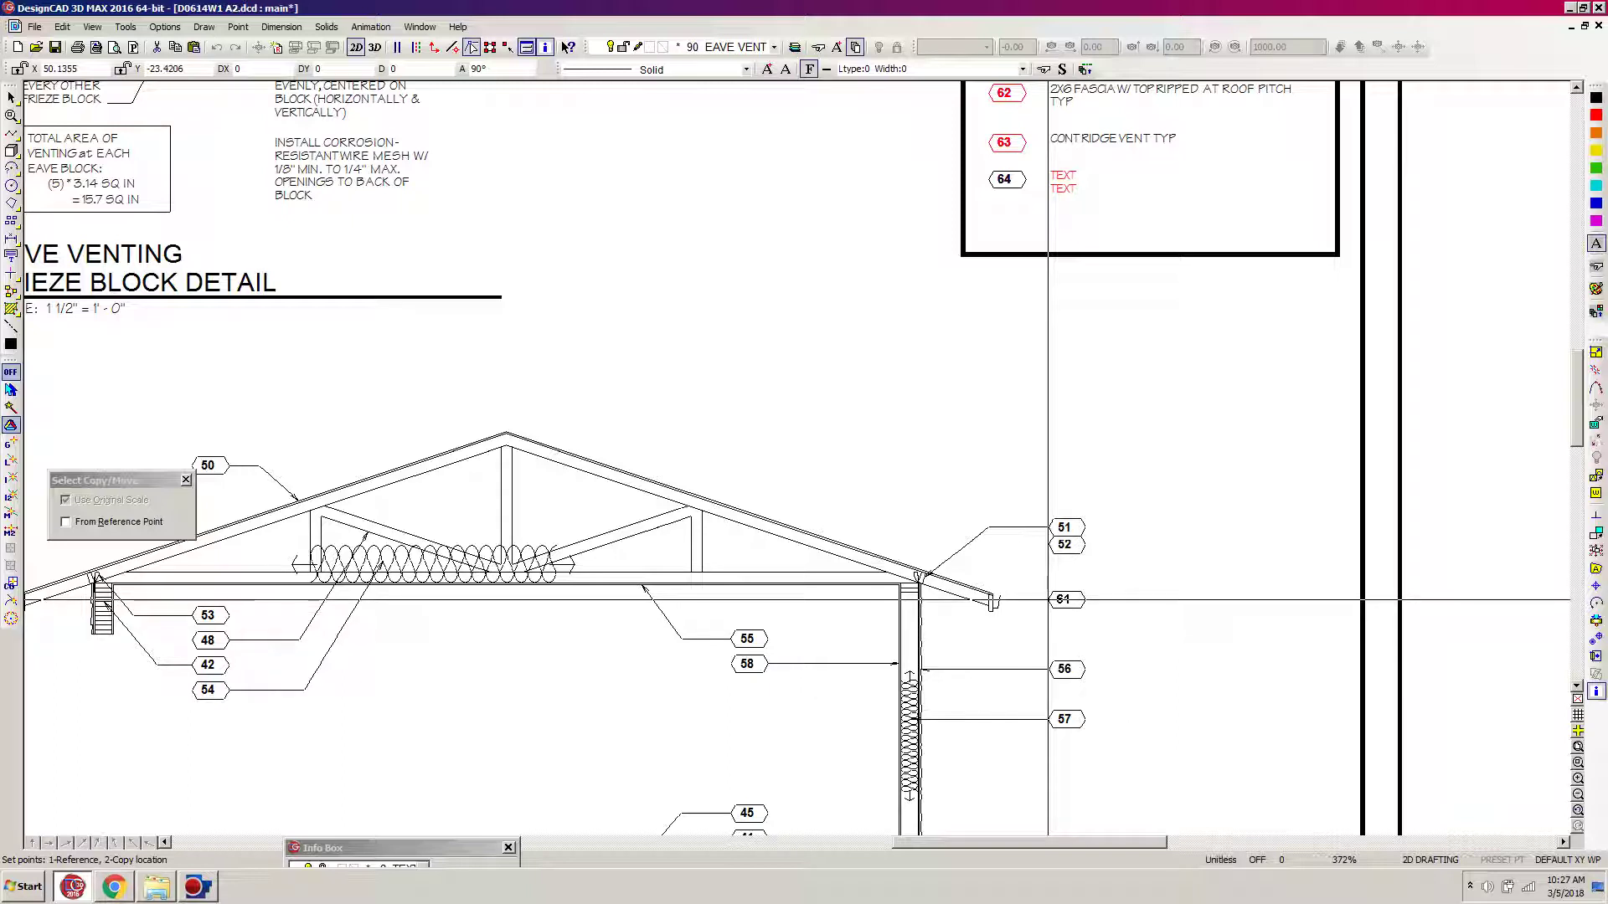
pyautogui.click(1048, 600)
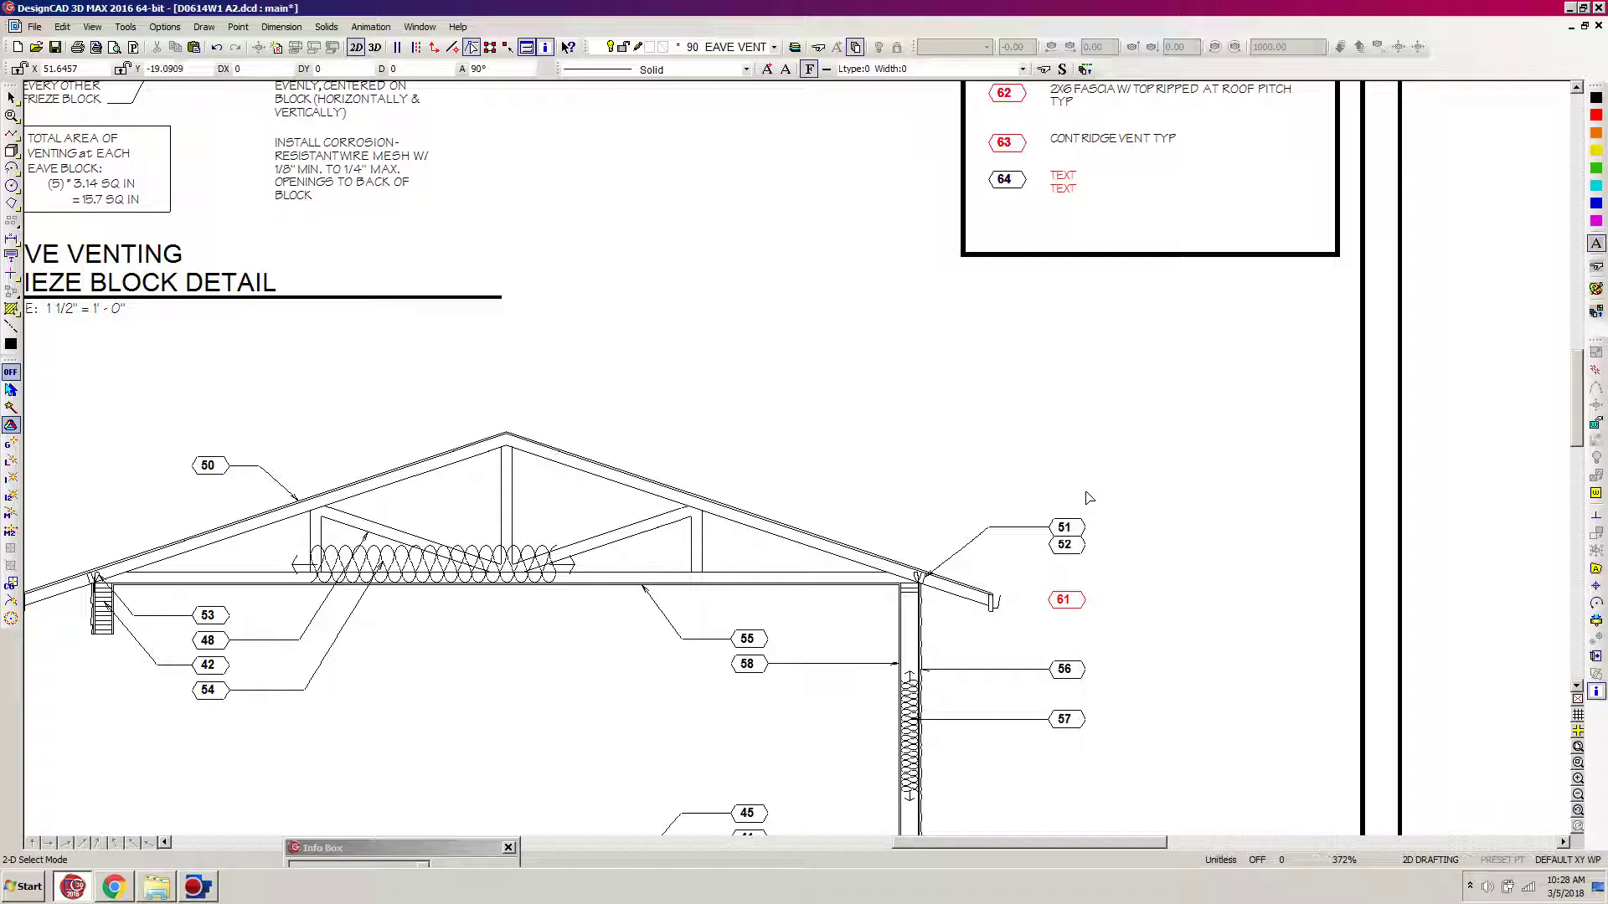
# Draw a straight horizontal leader arrow from the copied marker 61 to the gutter at the section's right eave.
pyautogui.hotkey('shift', 'a')
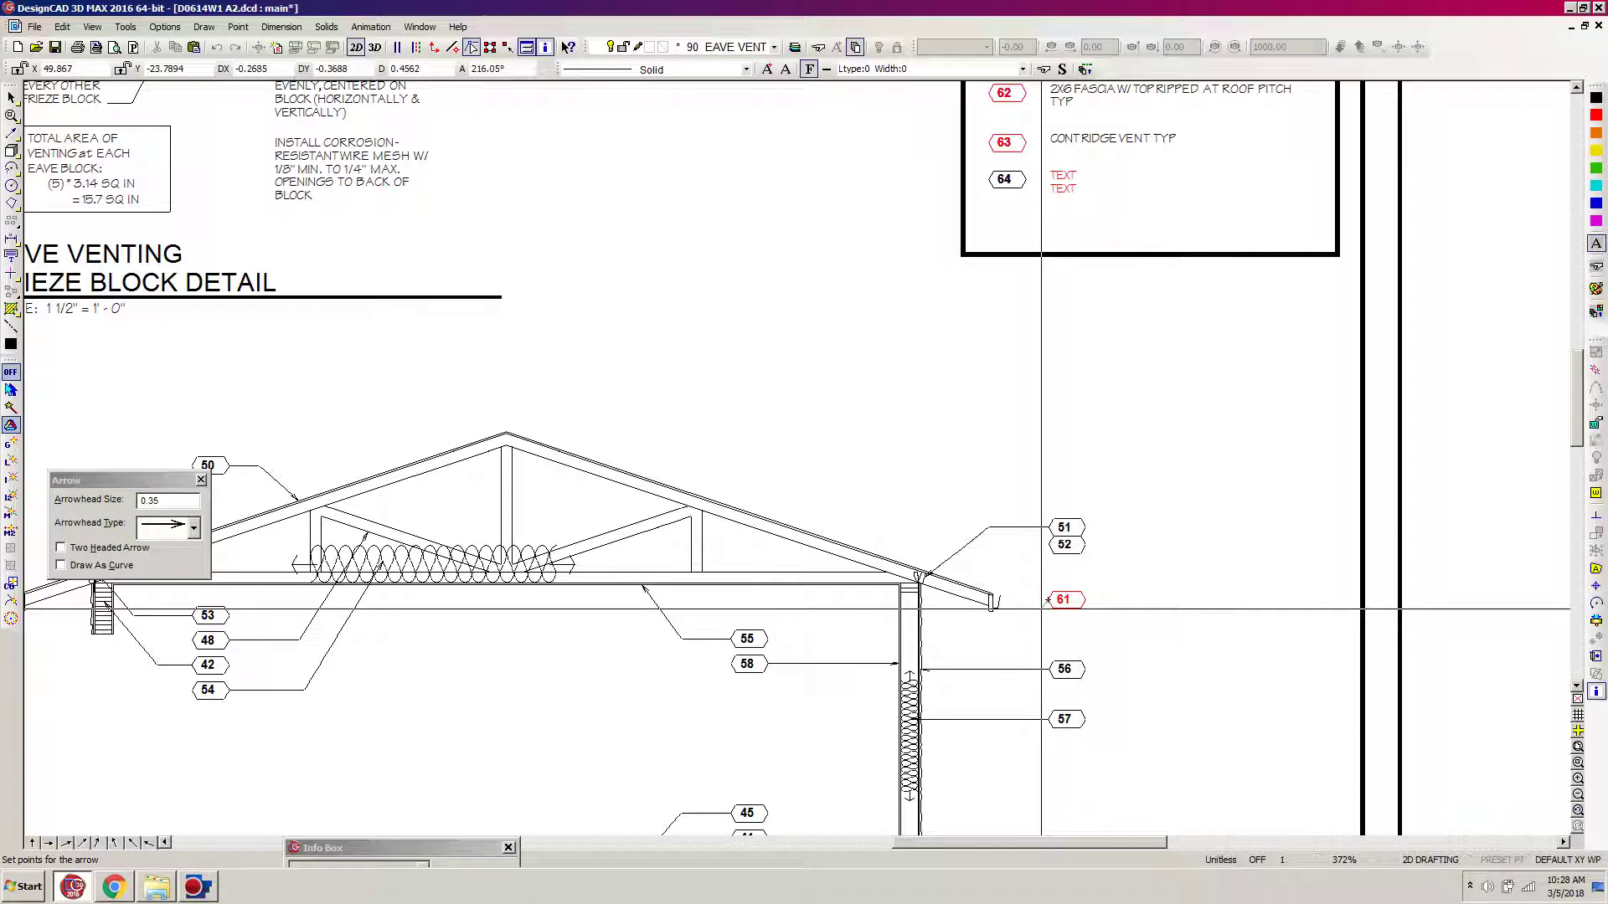
pyautogui.click(1033, 602)
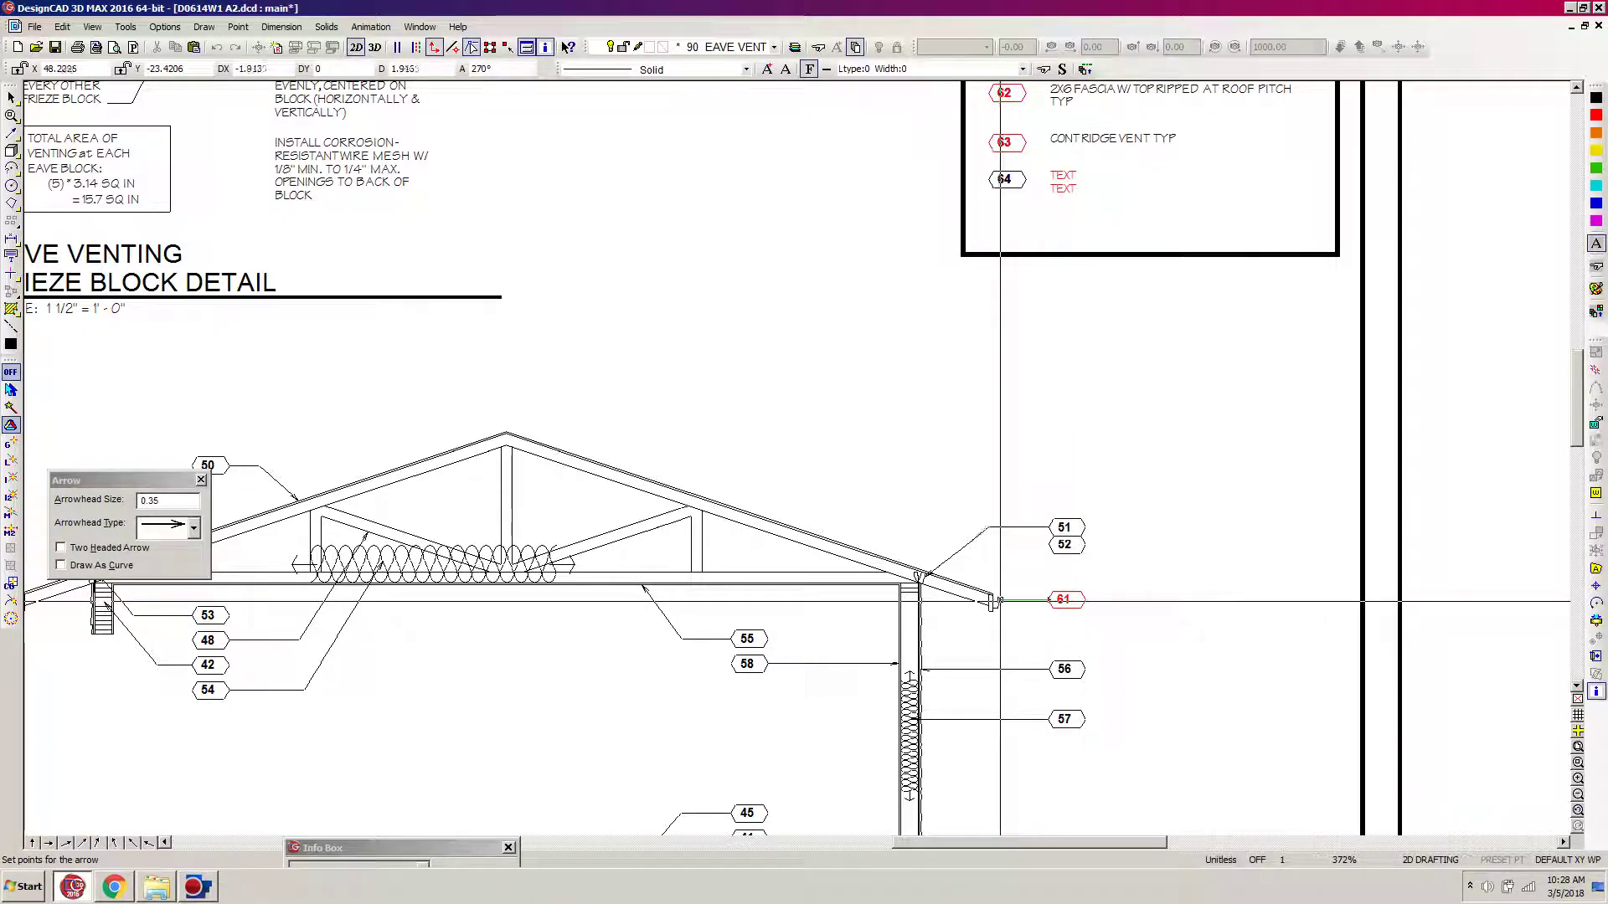
pyautogui.click(996, 599)
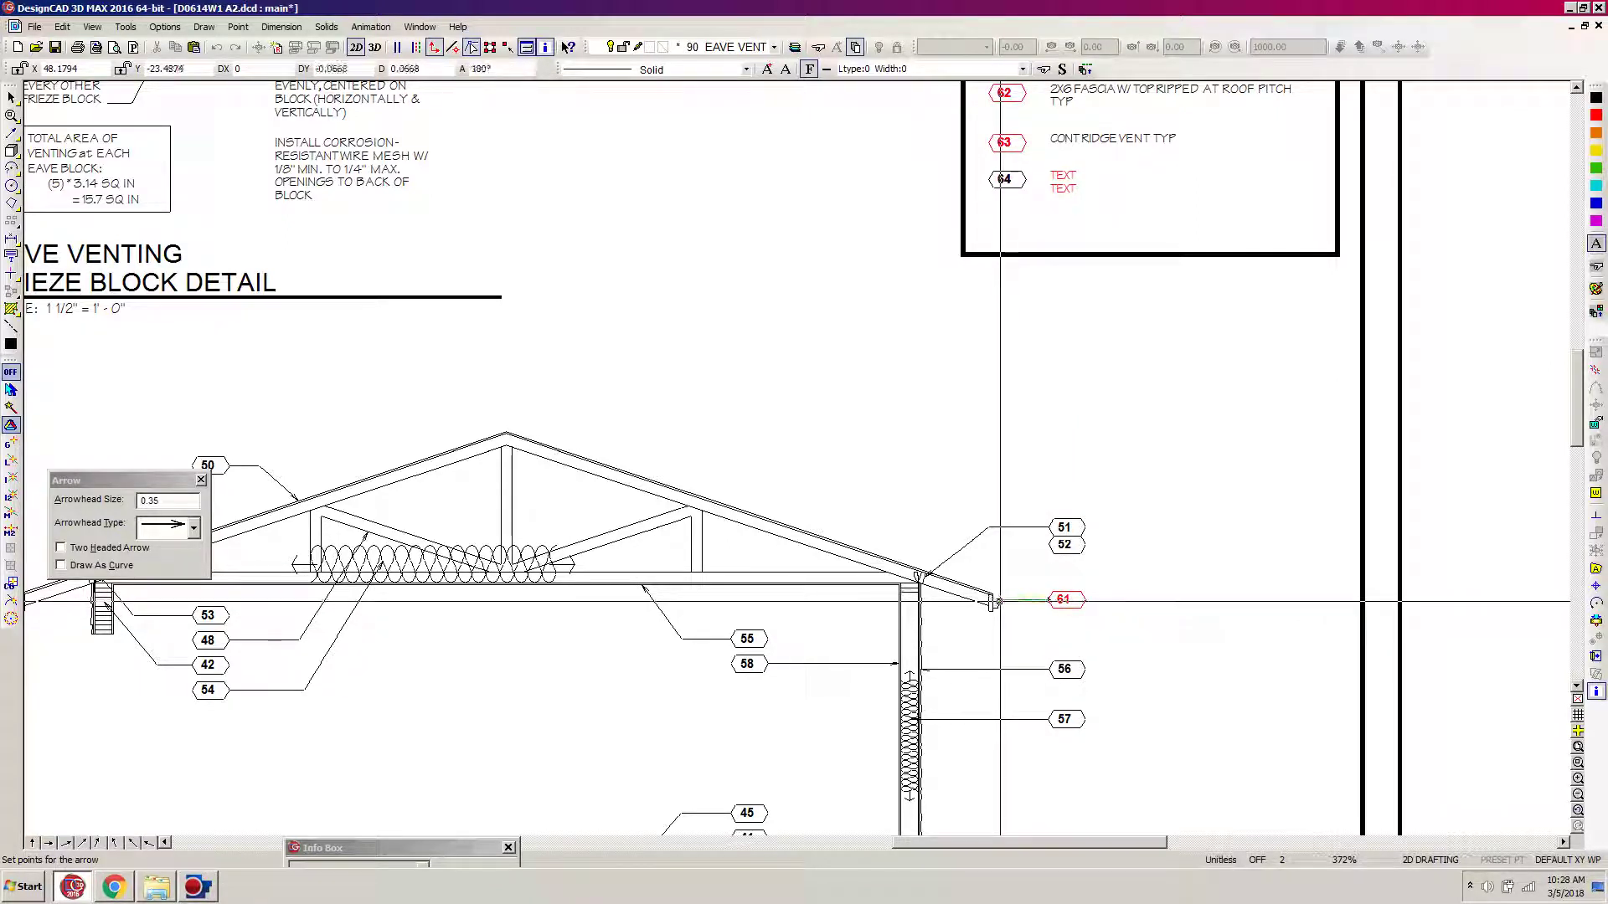
pyautogui.press('Return')
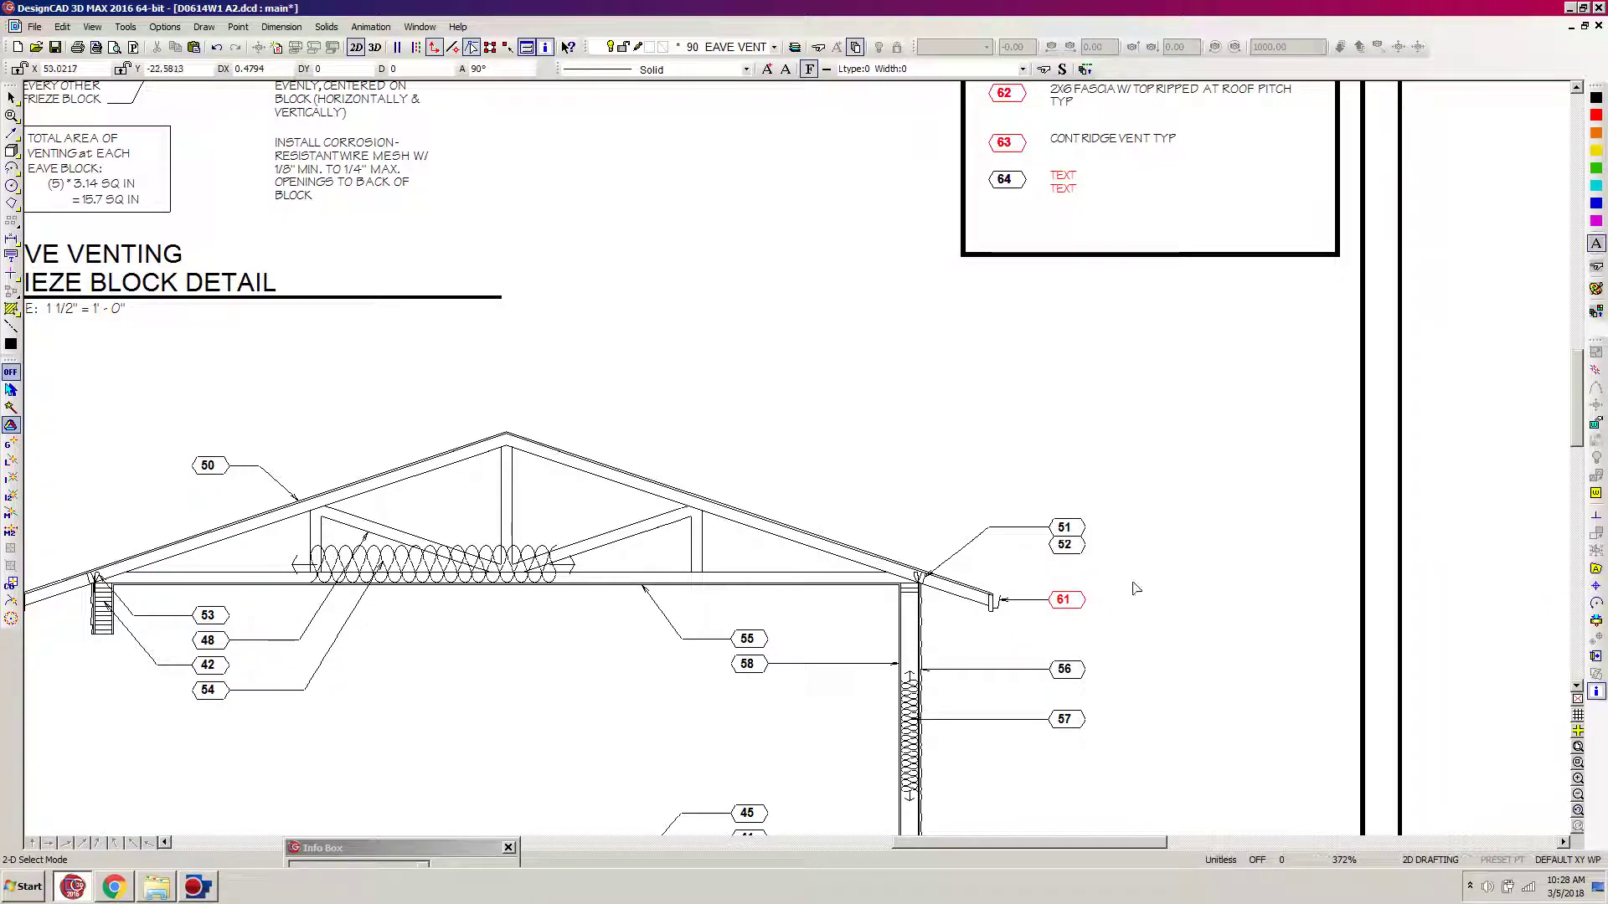
# Change marker 61 to black both at the section's right eave and in the note legend.
pyautogui.moveTo(1134, 579); pyautogui.dragTo(1025, 649)
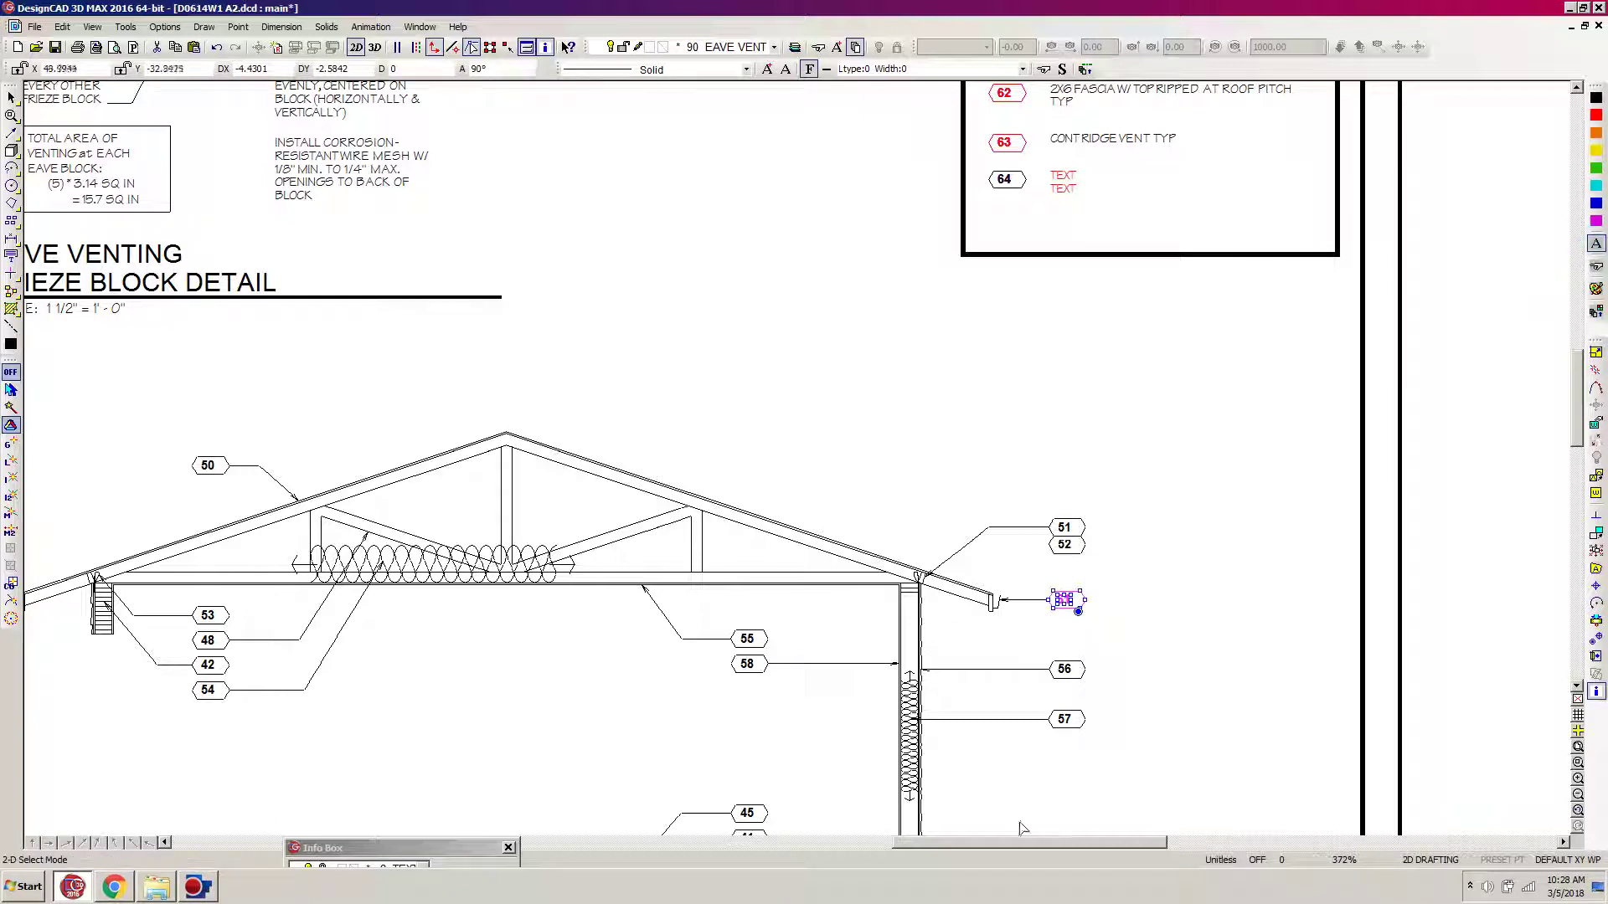
pyautogui.moveTo(1018, 844); pyautogui.dragTo(1103, 804)
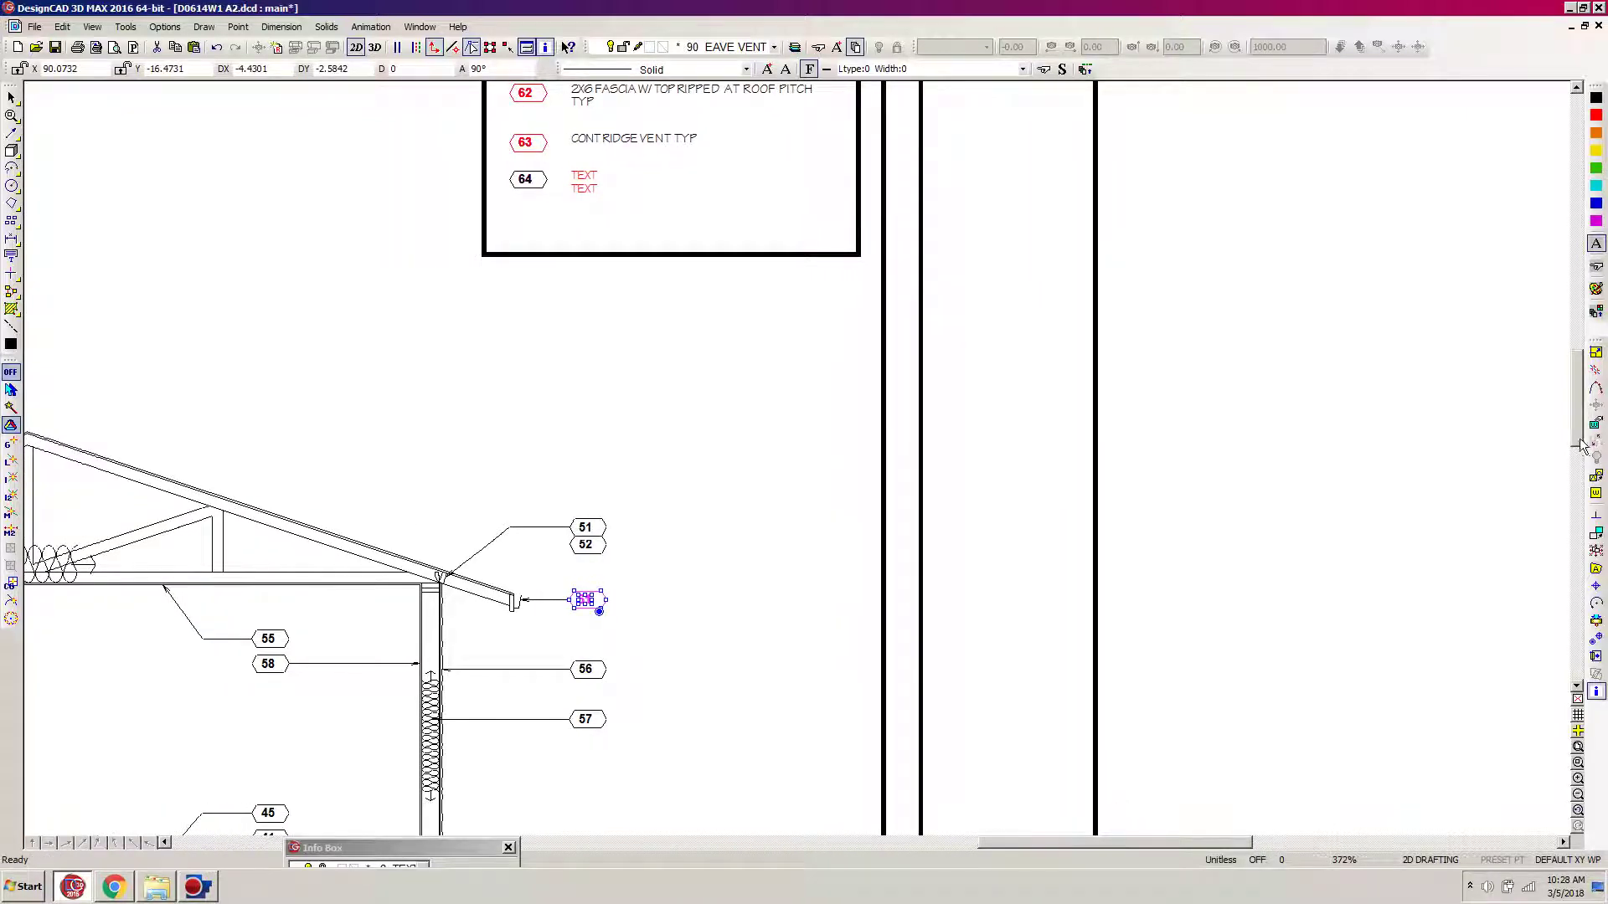
pyautogui.moveTo(1578, 447); pyautogui.dragTo(1576, 417)
pyautogui.press('Escape')
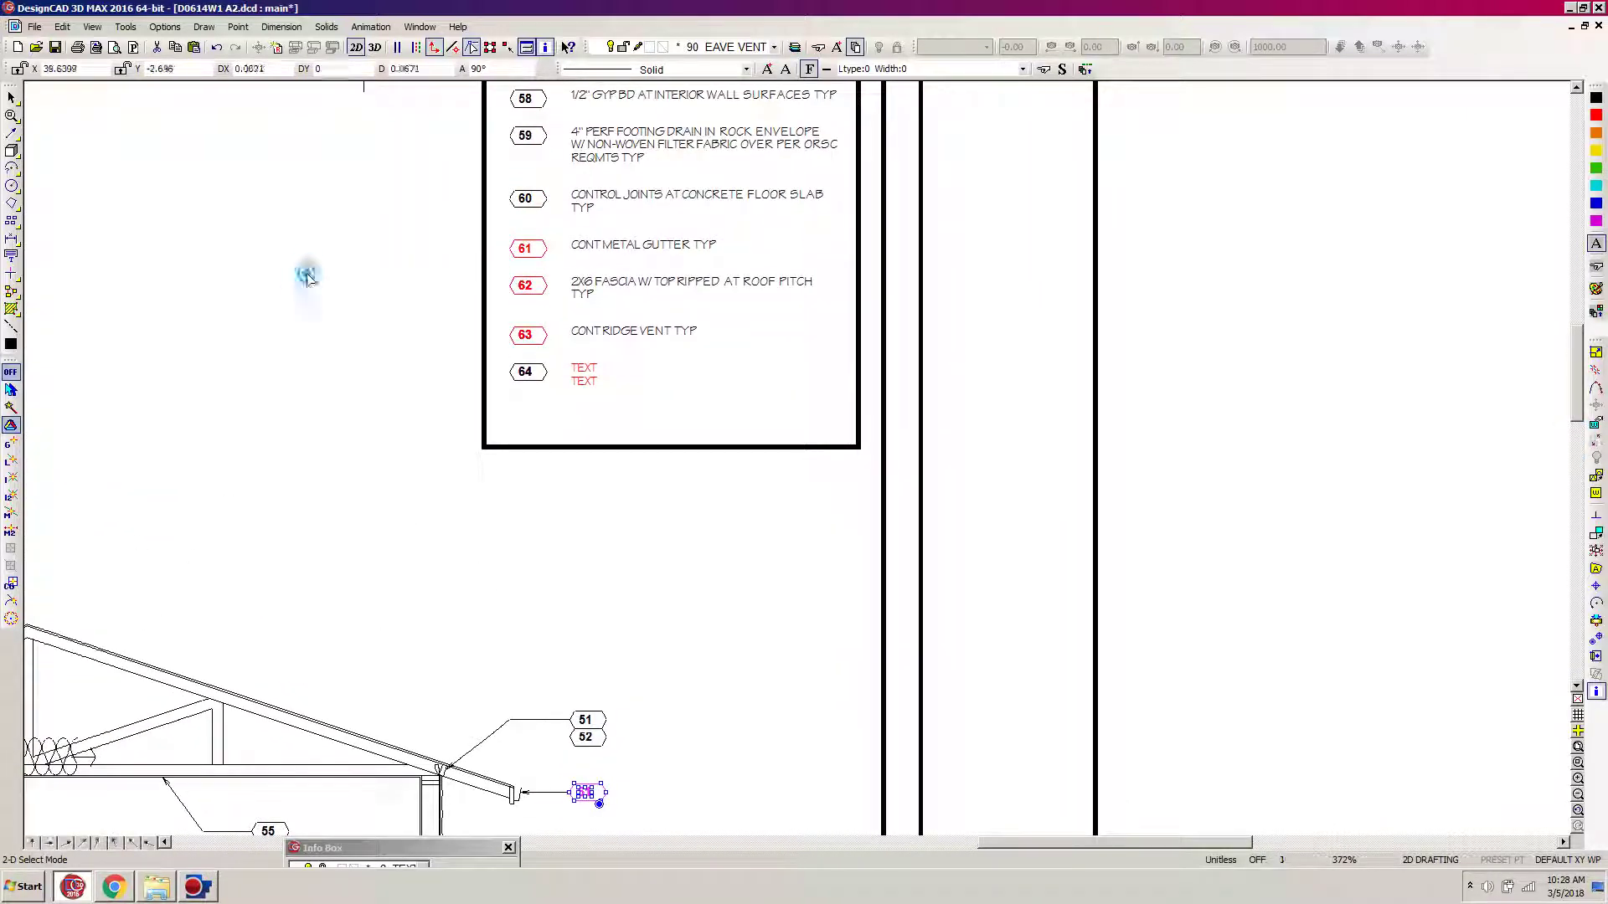
pyautogui.moveTo(459, 230); pyautogui.dragTo(553, 269)
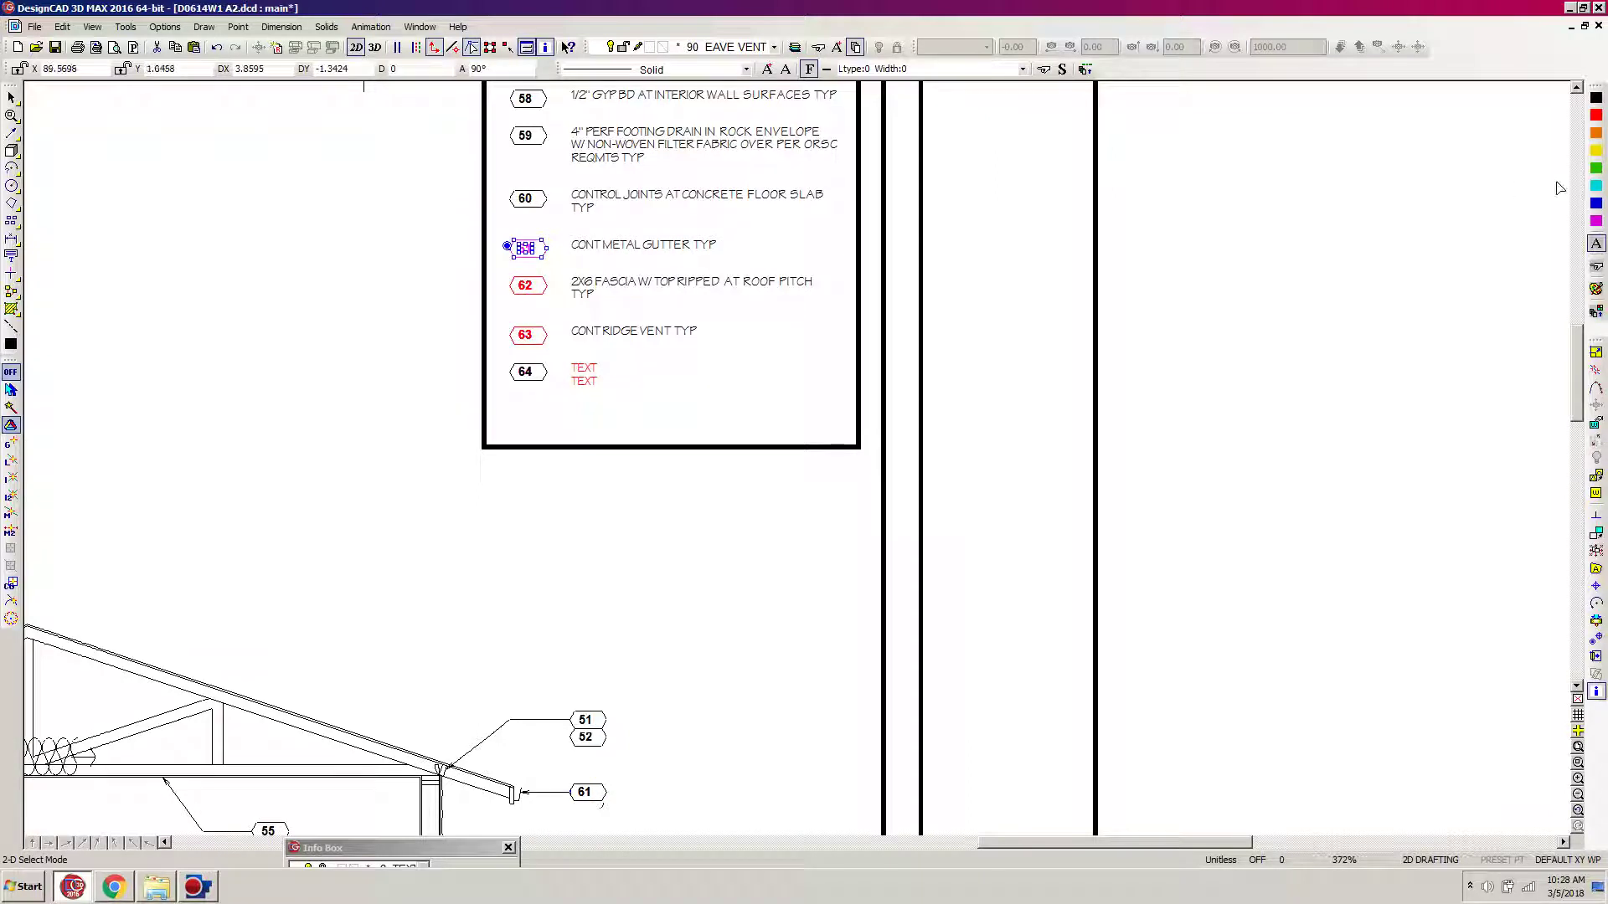
pyautogui.click(1595, 244)
pyautogui.click(254, 274)
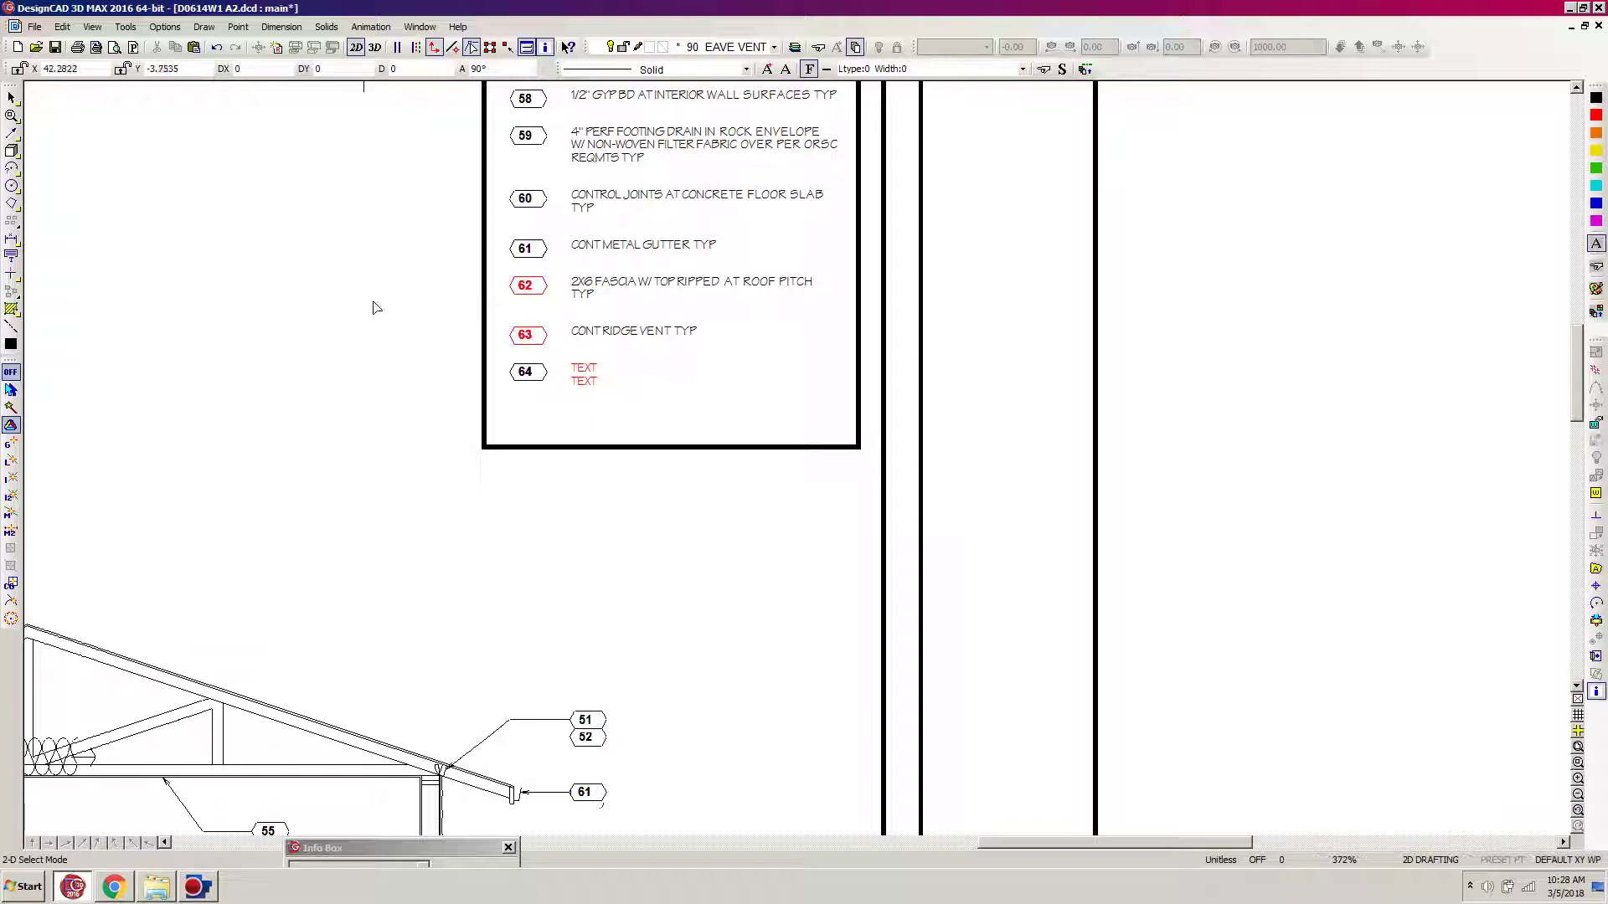
# Copy legend marker 62 by its left point to the section's left marker column, directly below marker 54.
pyautogui.moveTo(467, 272); pyautogui.dragTo(556, 298)
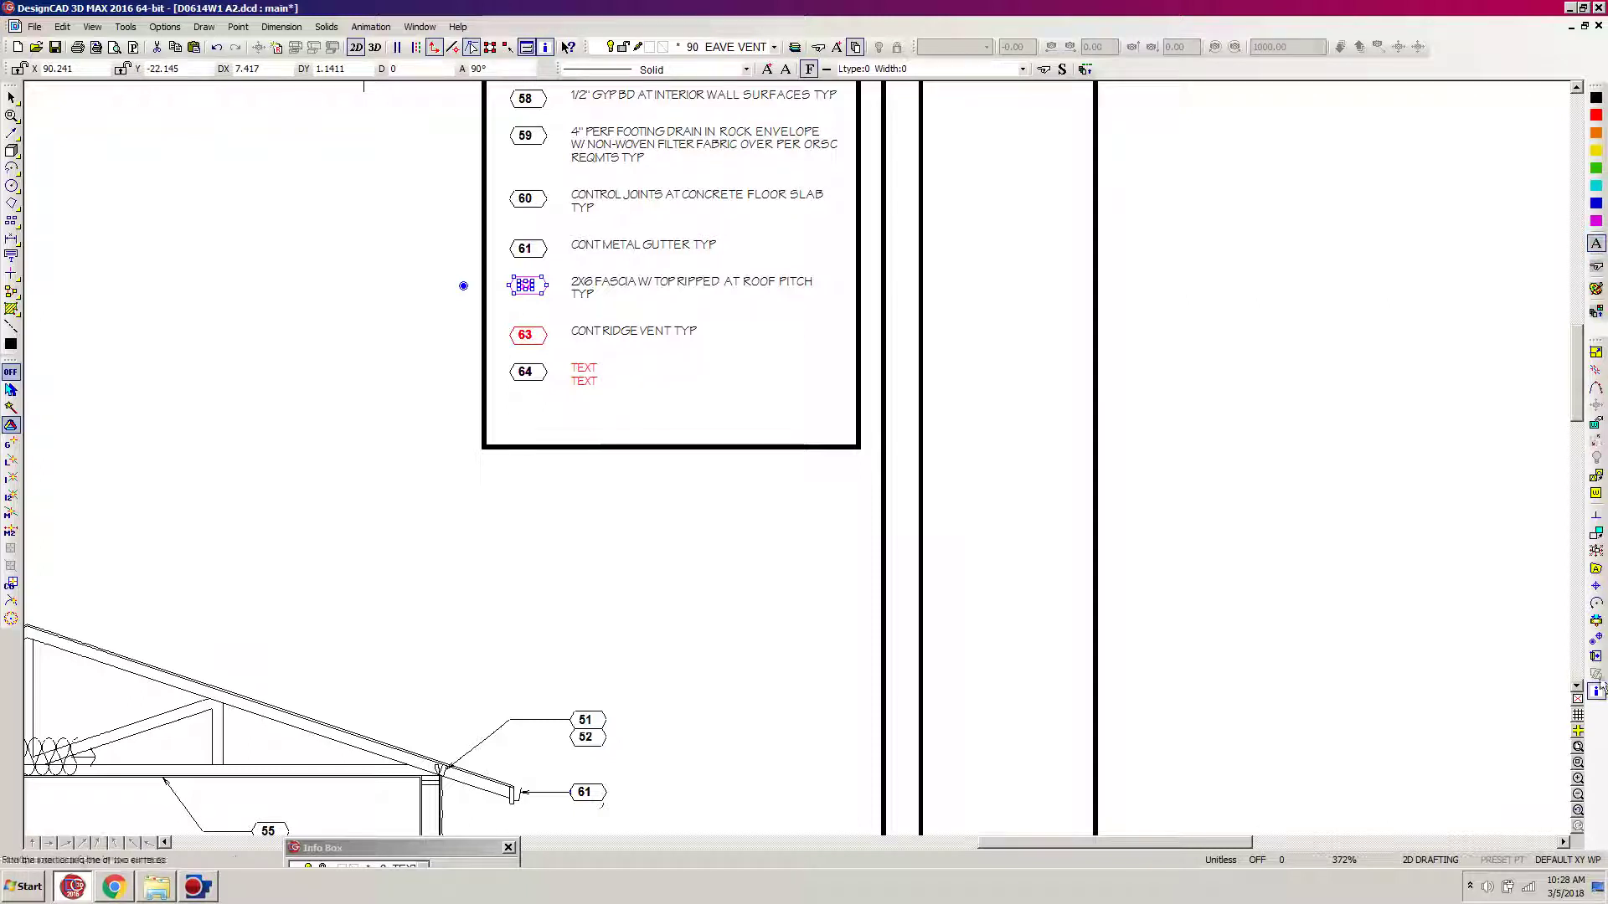
pyautogui.click(1596, 641)
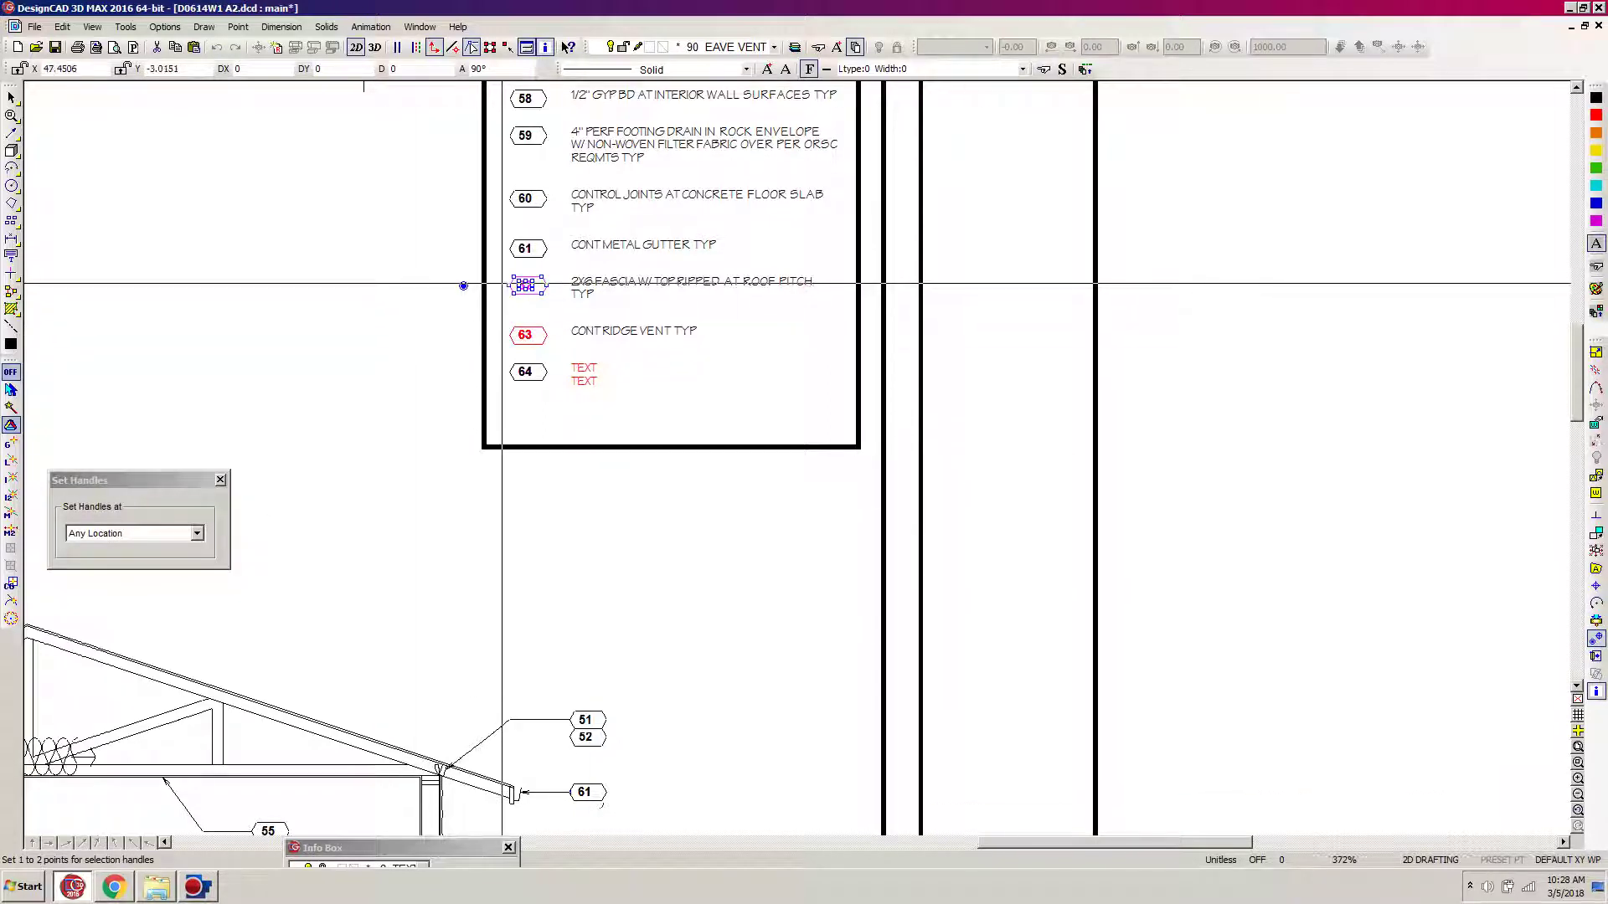
pyautogui.click(501, 286)
pyautogui.scroll(-1, 503, 299)
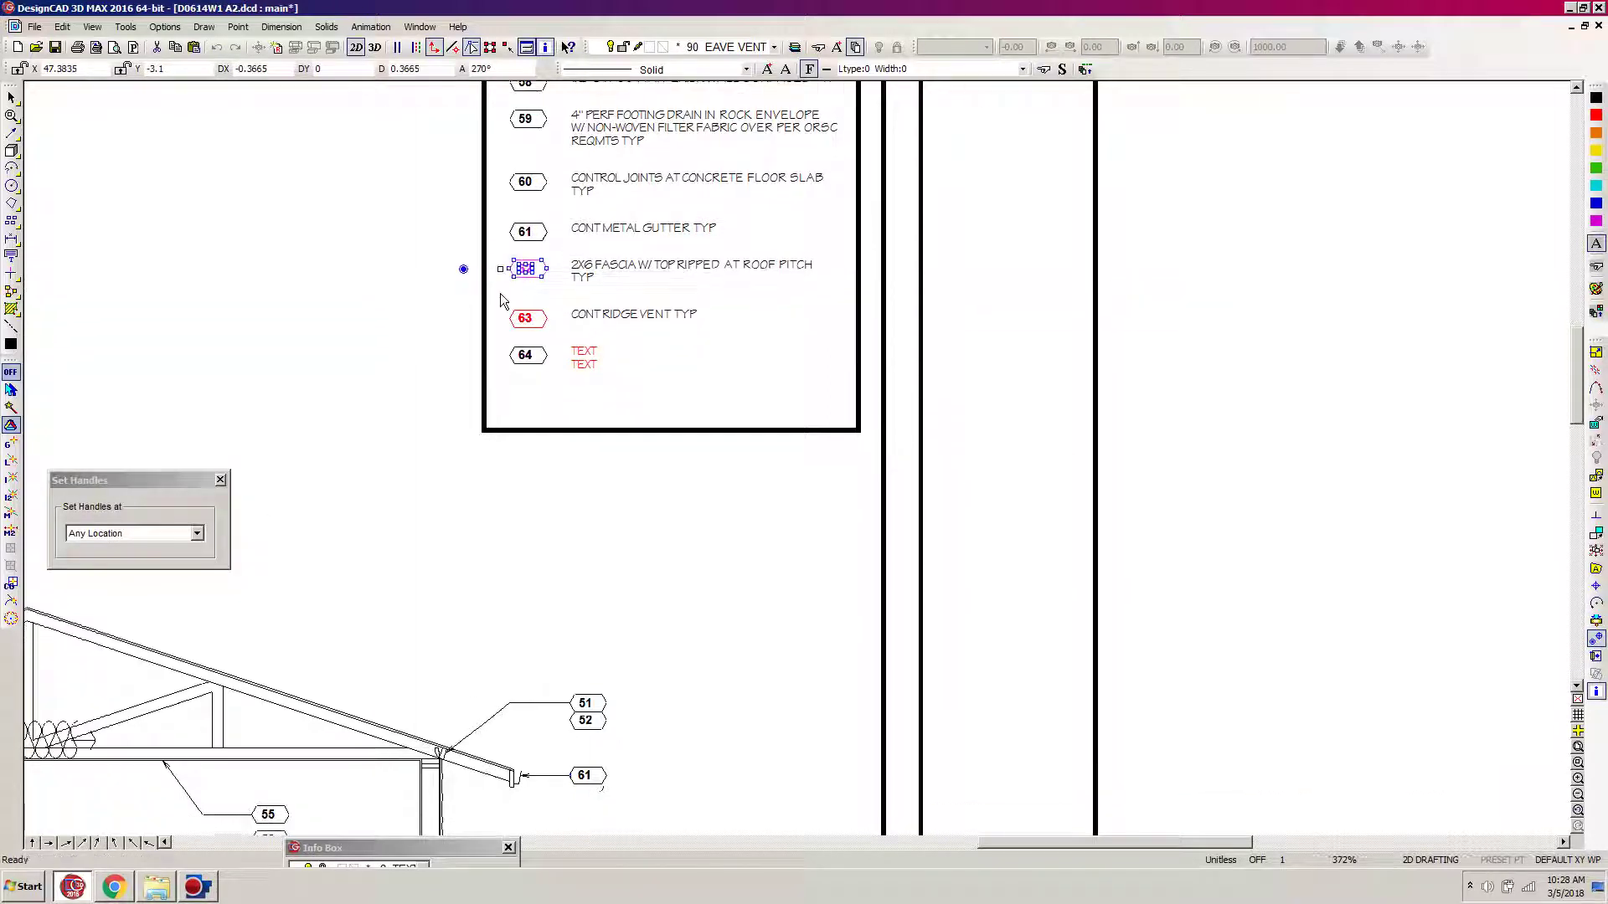
pyautogui.press('Return')
pyautogui.moveTo(1137, 843); pyautogui.dragTo(1037, 861)
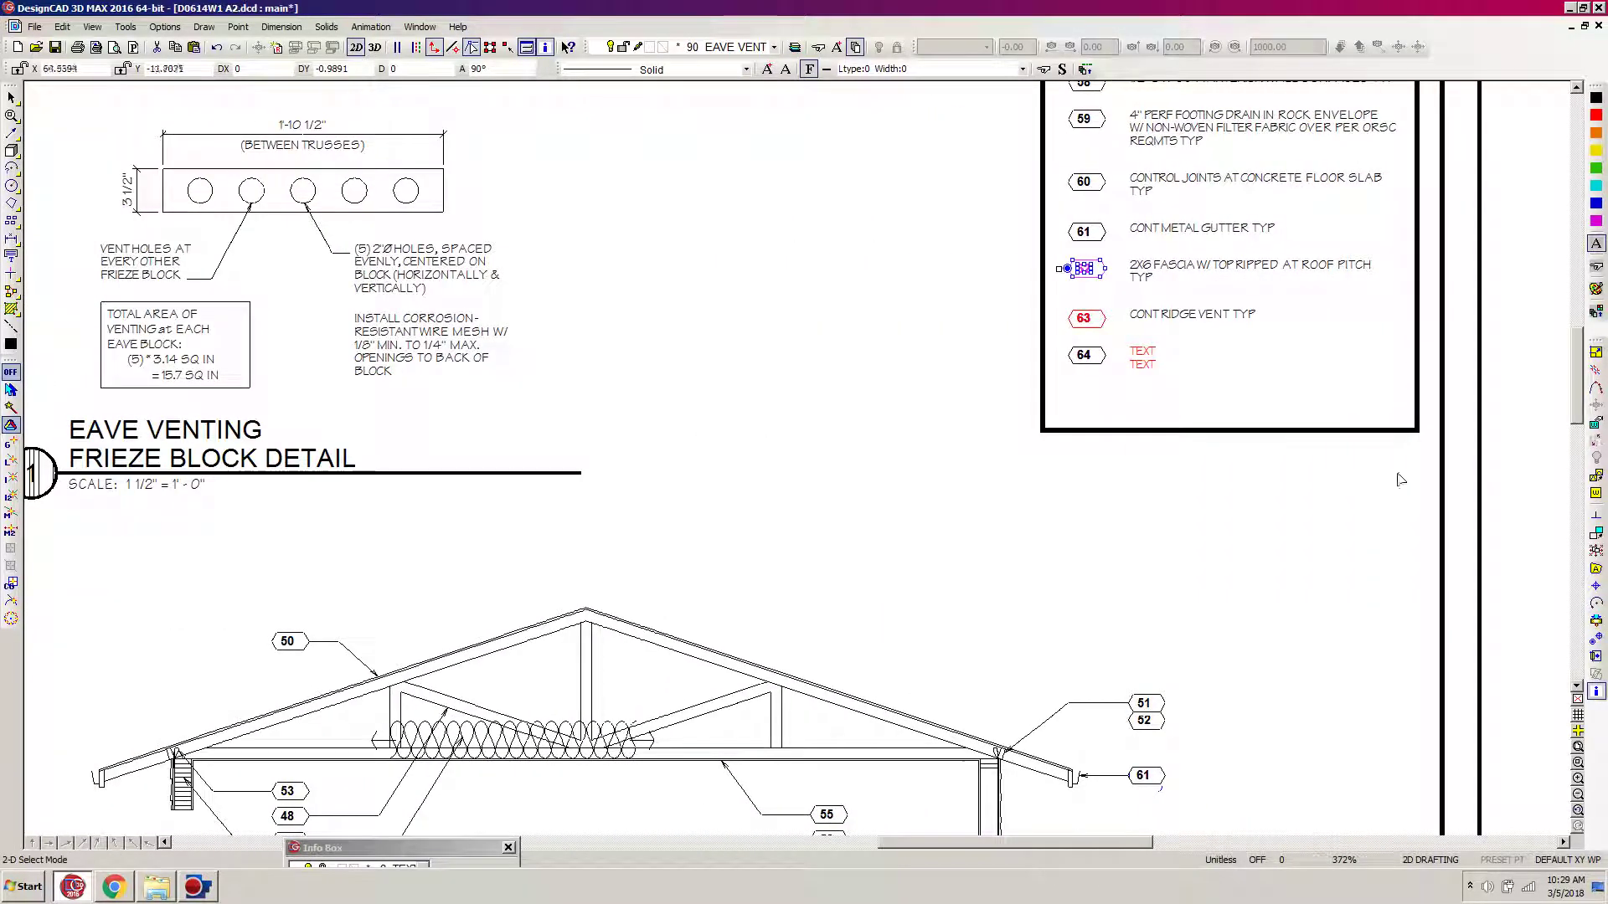
pyautogui.moveTo(1579, 381); pyautogui.dragTo(1593, 423)
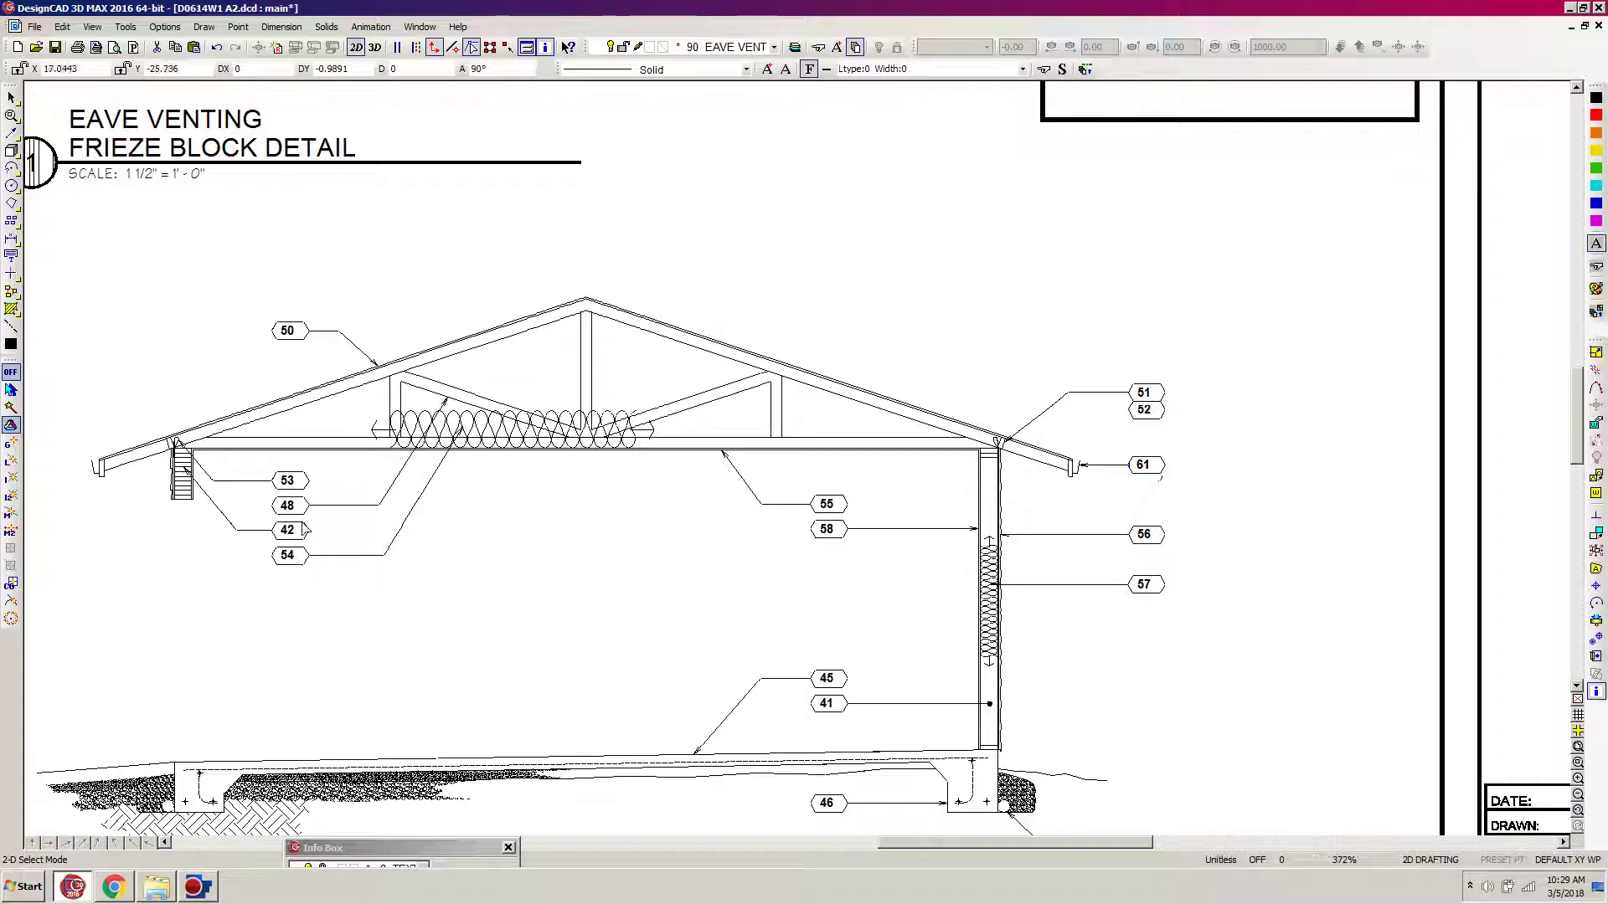
pyautogui.click(287, 554)
pyautogui.hotkey('ctrl', 'c')
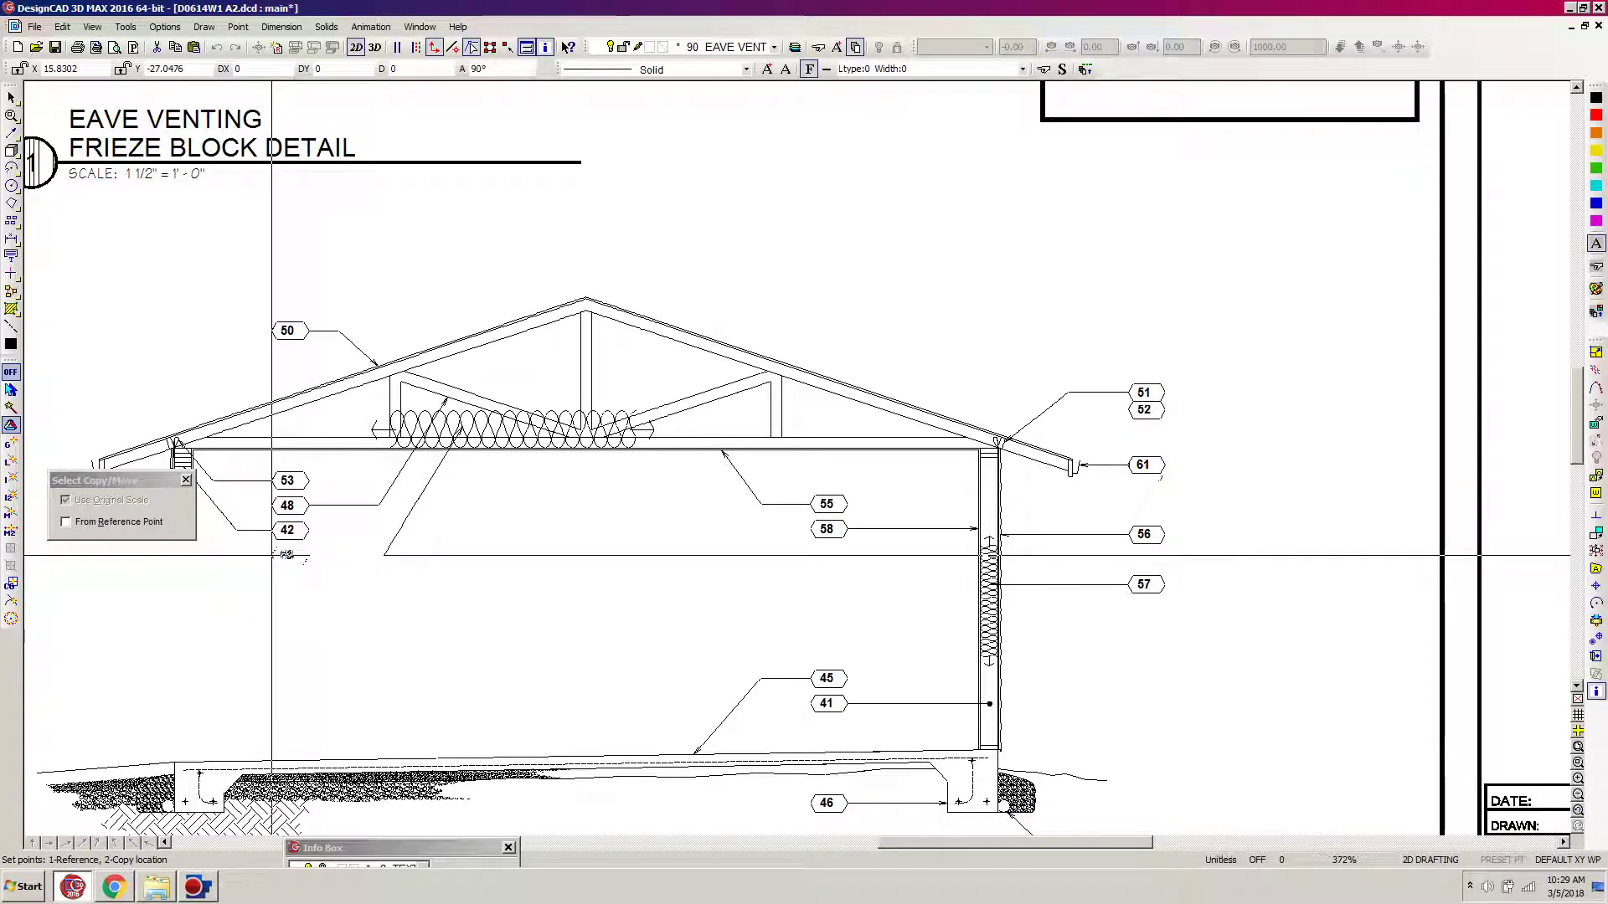
pyautogui.click(272, 555)
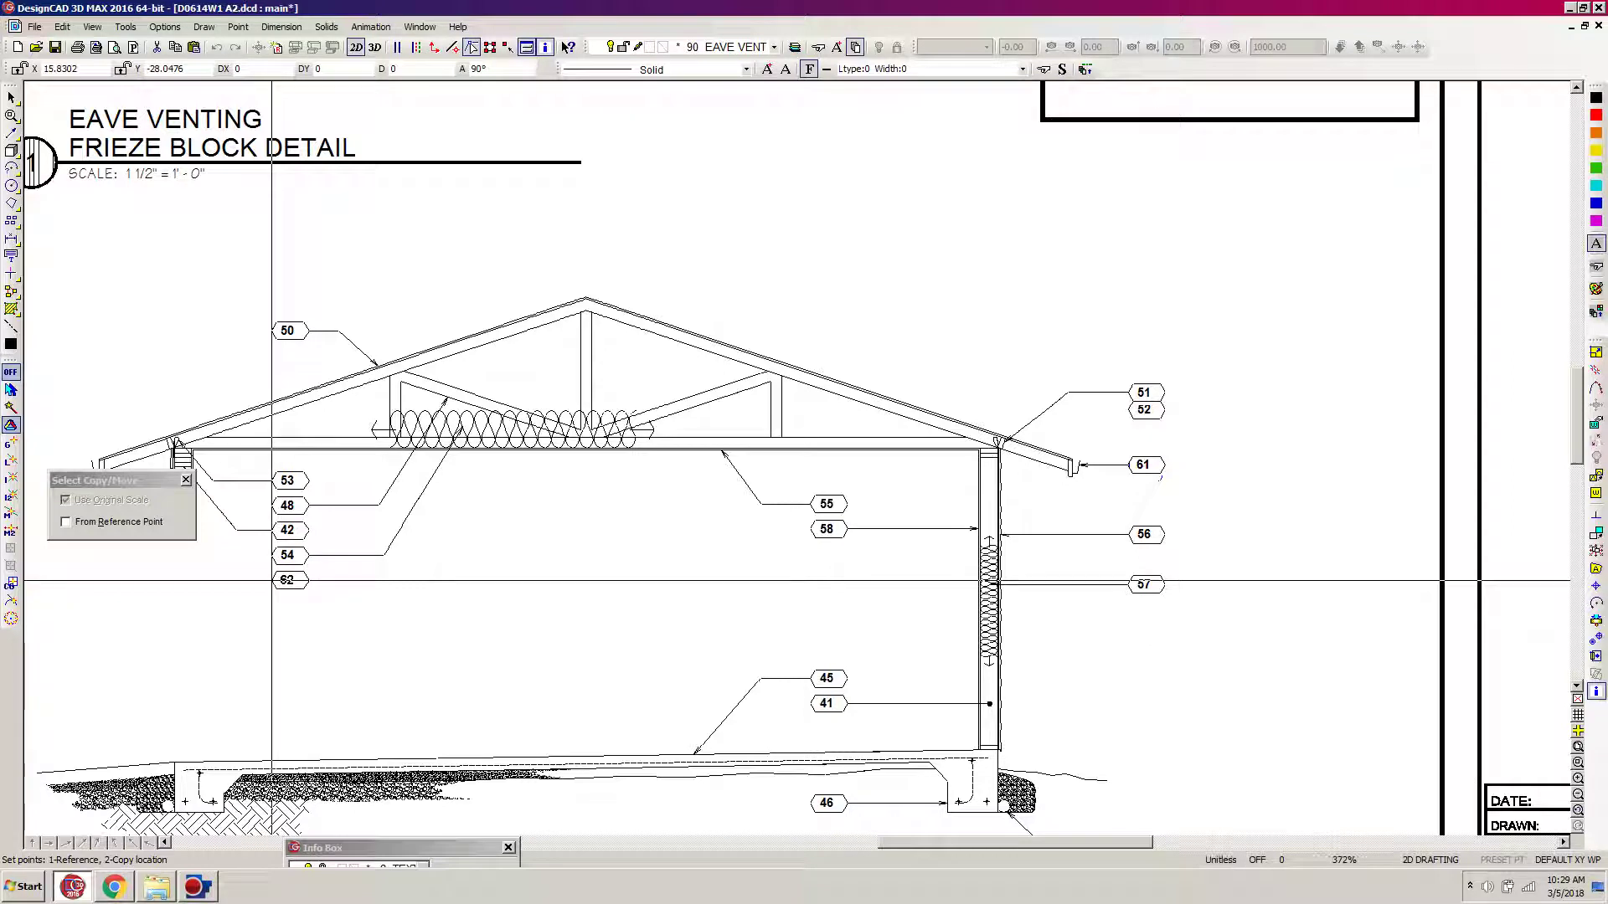
pyautogui.click(272, 580)
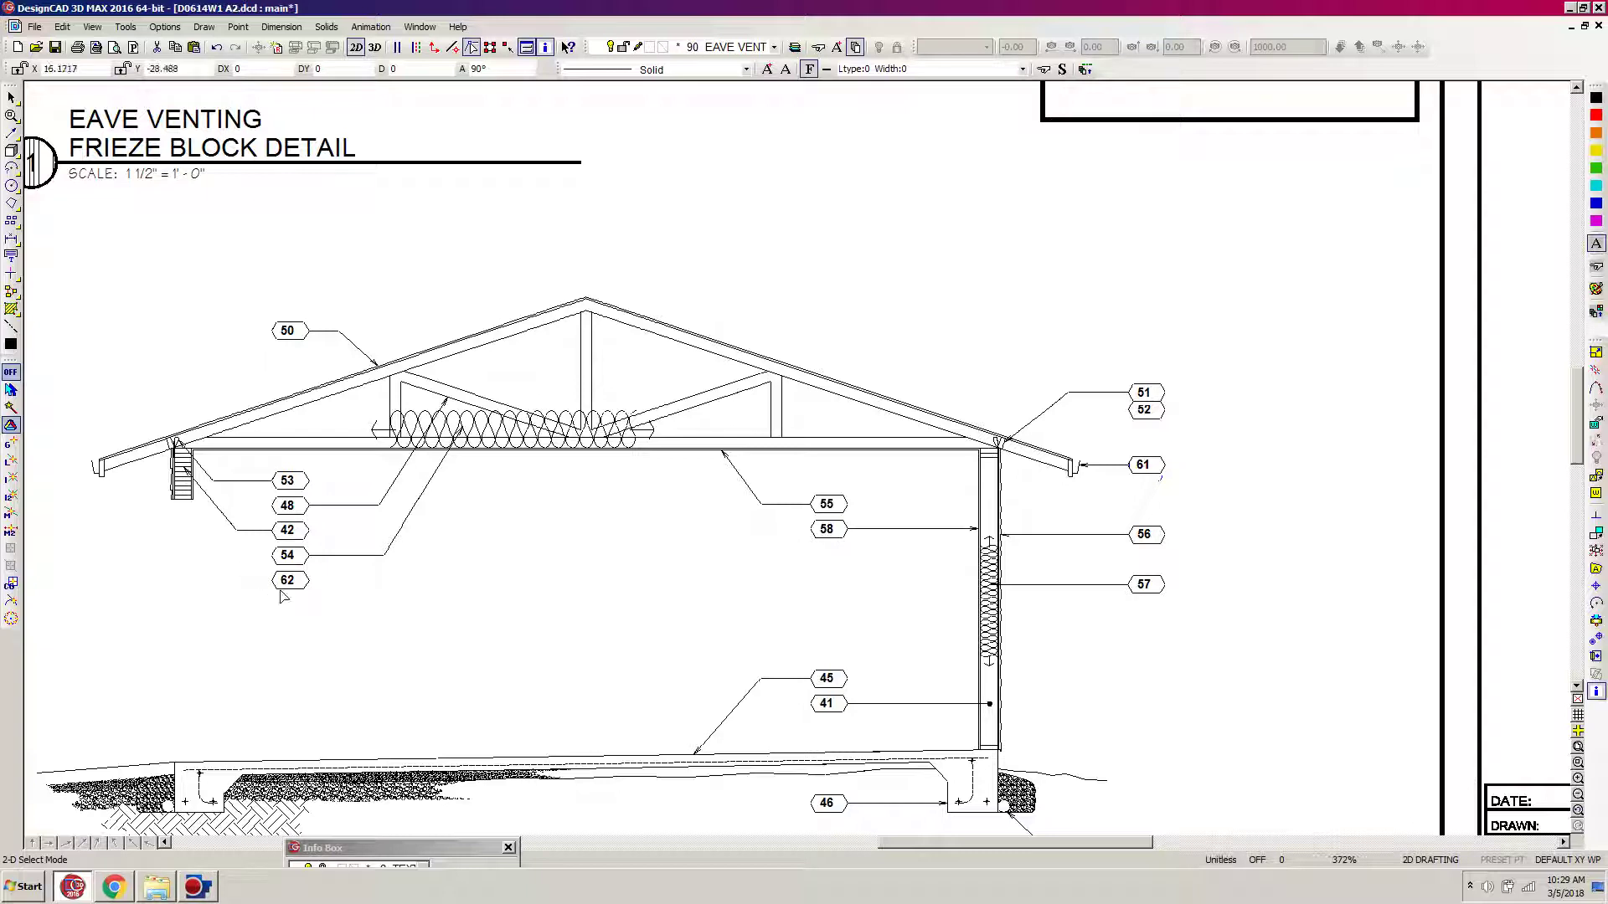
# Copy marker 42's leader arrow straight down so that it starts at marker 62.
pyautogui.click(271, 530)
pyautogui.click(260, 548)
pyautogui.hotkey('ctrl', 'c')
pyautogui.hotkey('ctrl', 'v')
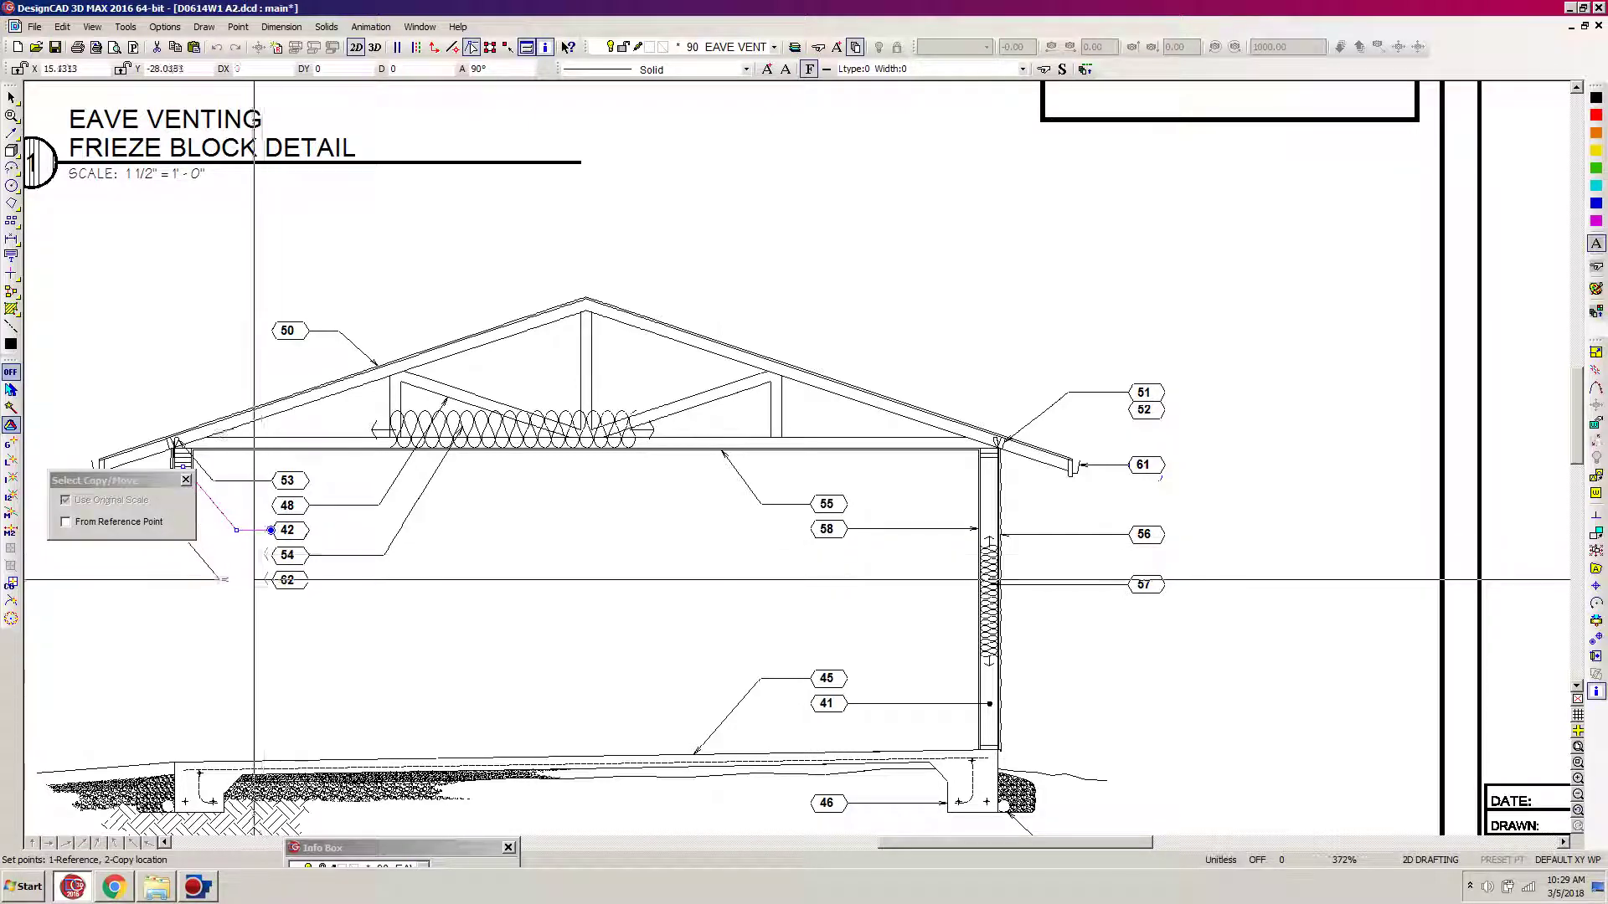
pyautogui.click(238, 580)
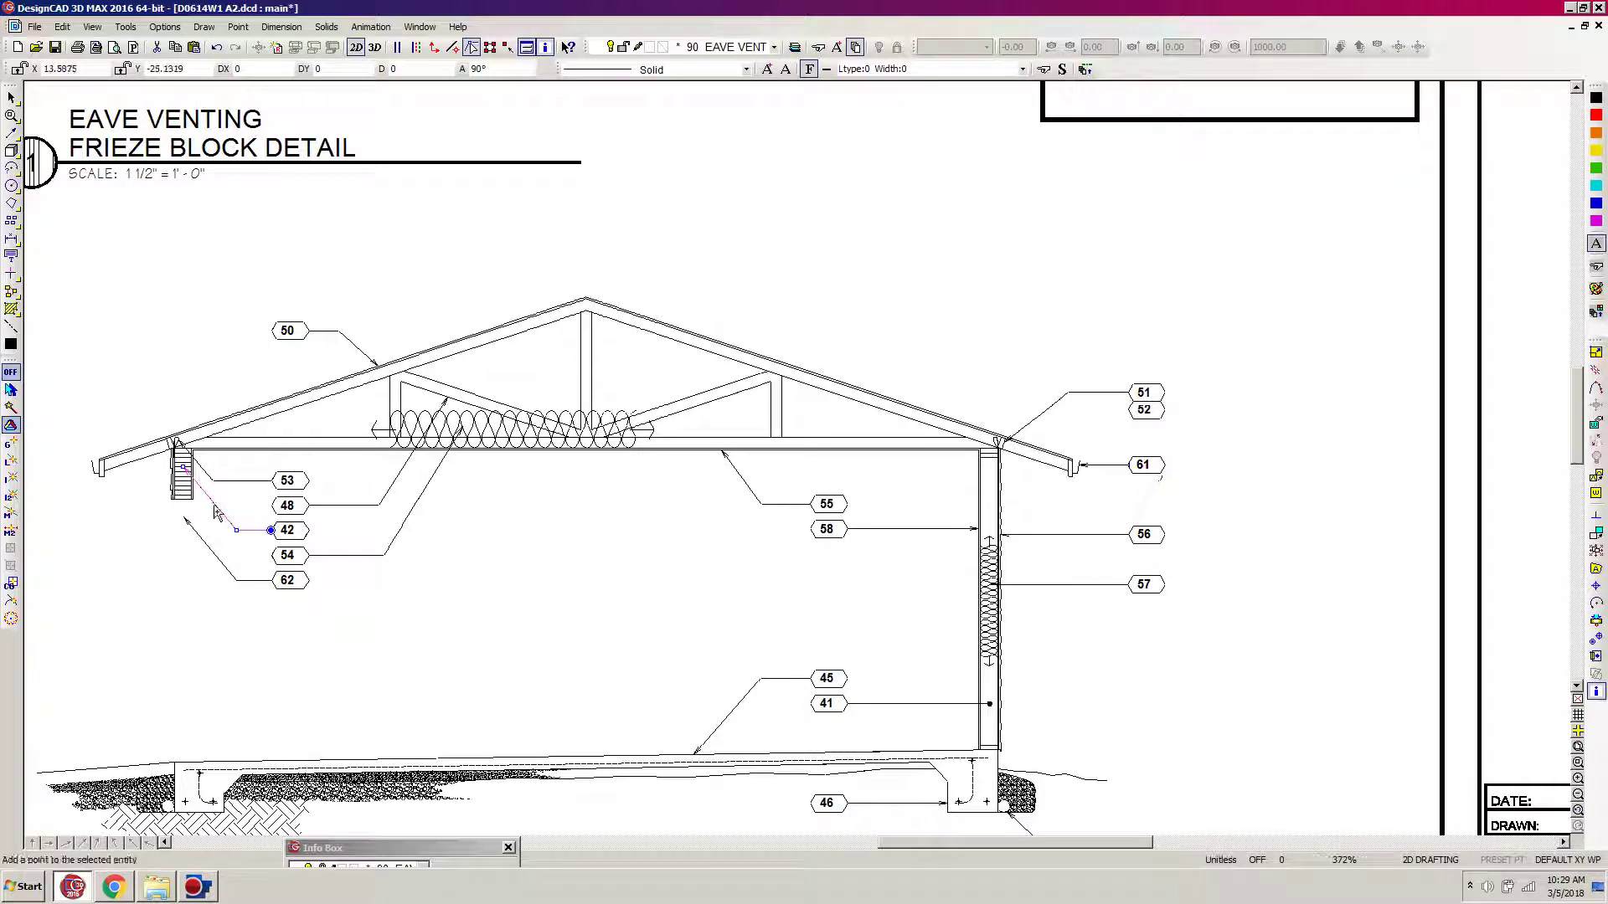
# Reshape marker 62's leader arrow by moving its elbow further left and its arrow tip to the fascia at the section's left eave.
pyautogui.click(262, 589)
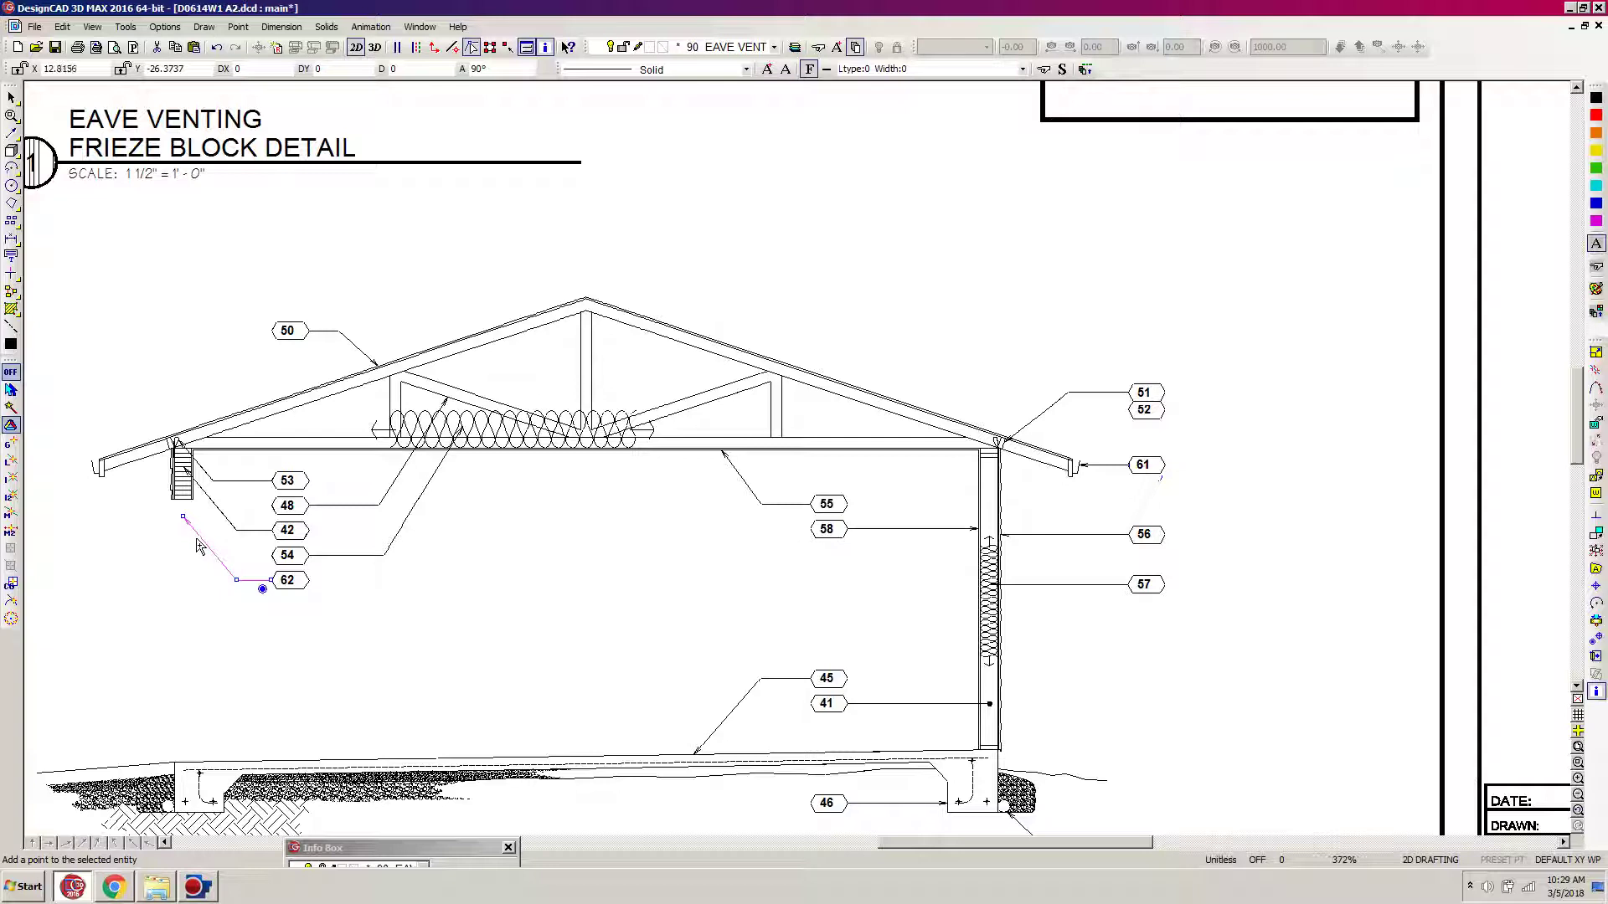
pyautogui.moveTo(154, 508); pyautogui.dragTo(252, 620)
pyautogui.click(237, 579)
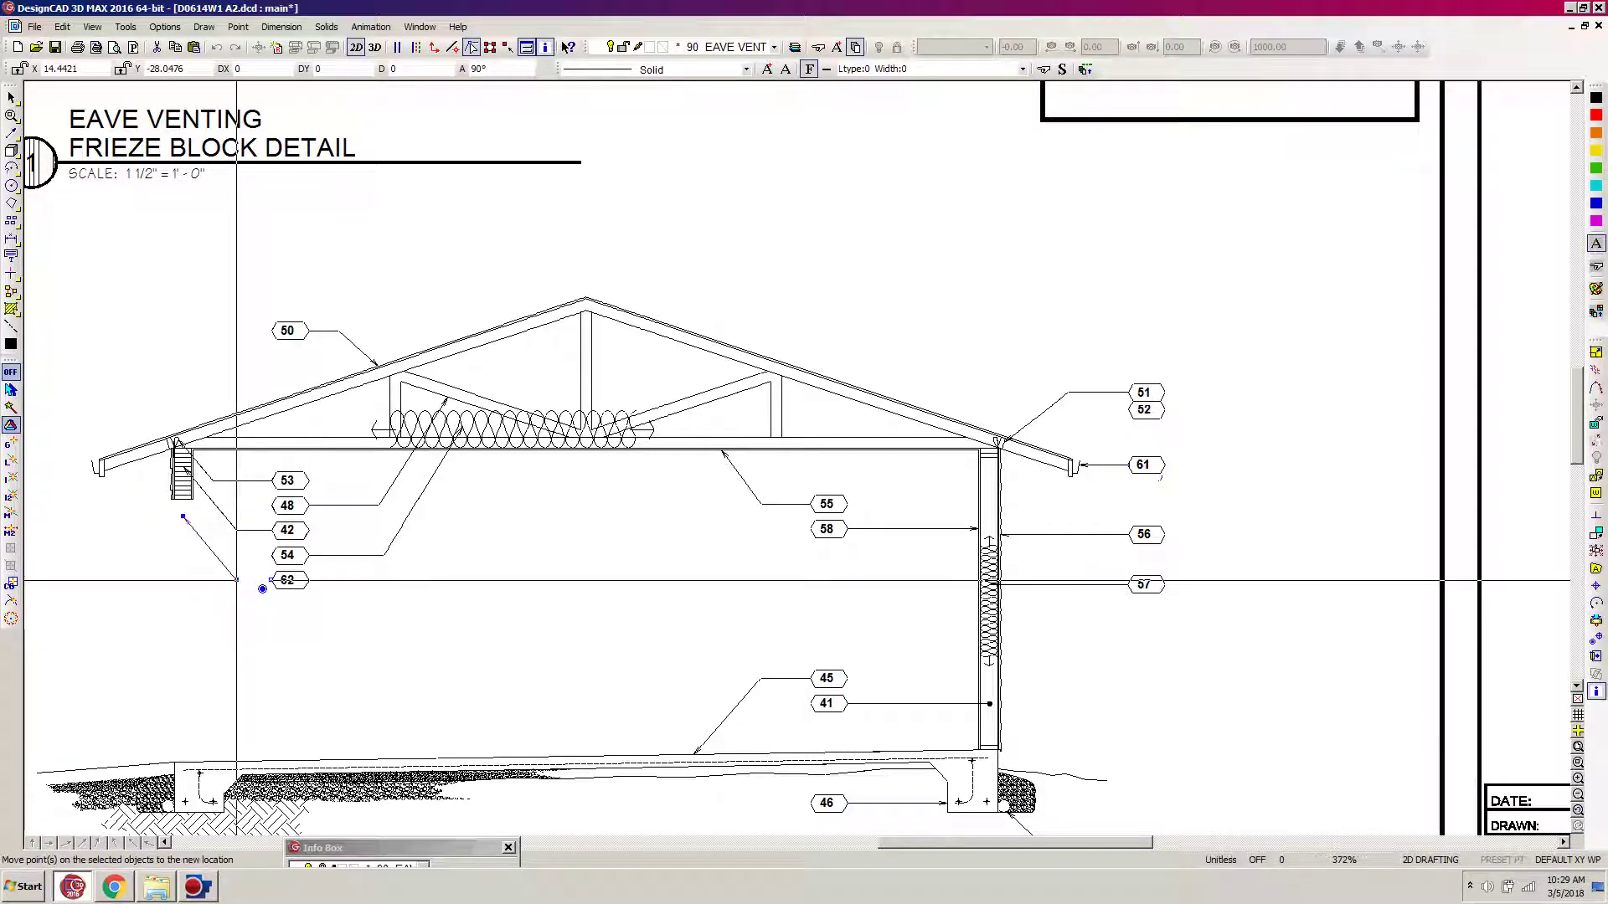
pyautogui.press('o')
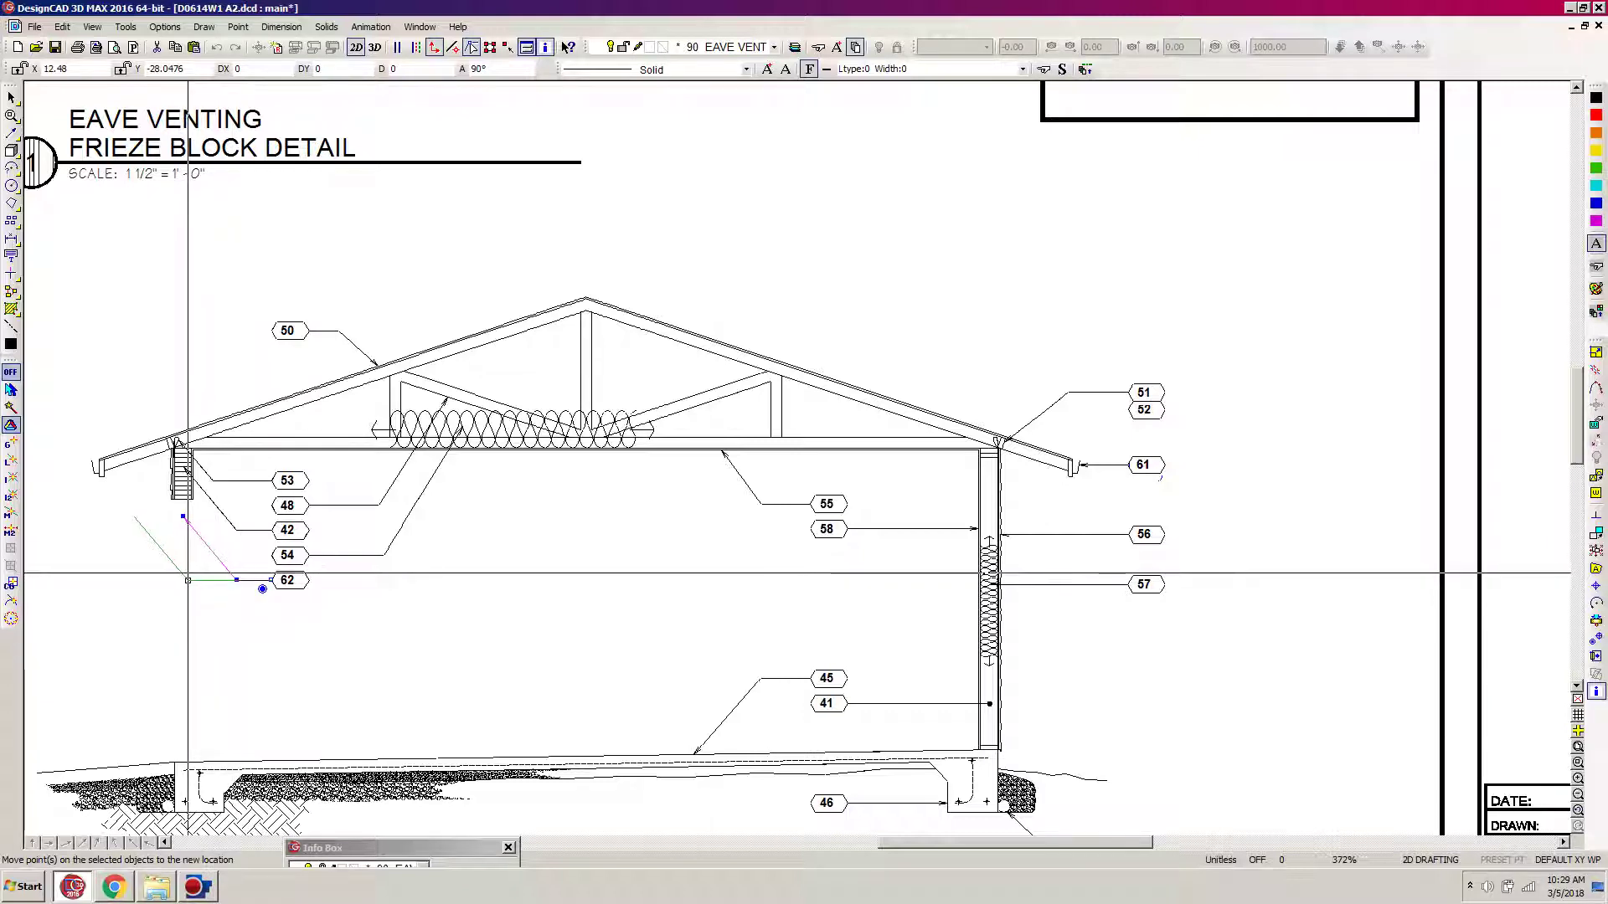
pyautogui.click(184, 570)
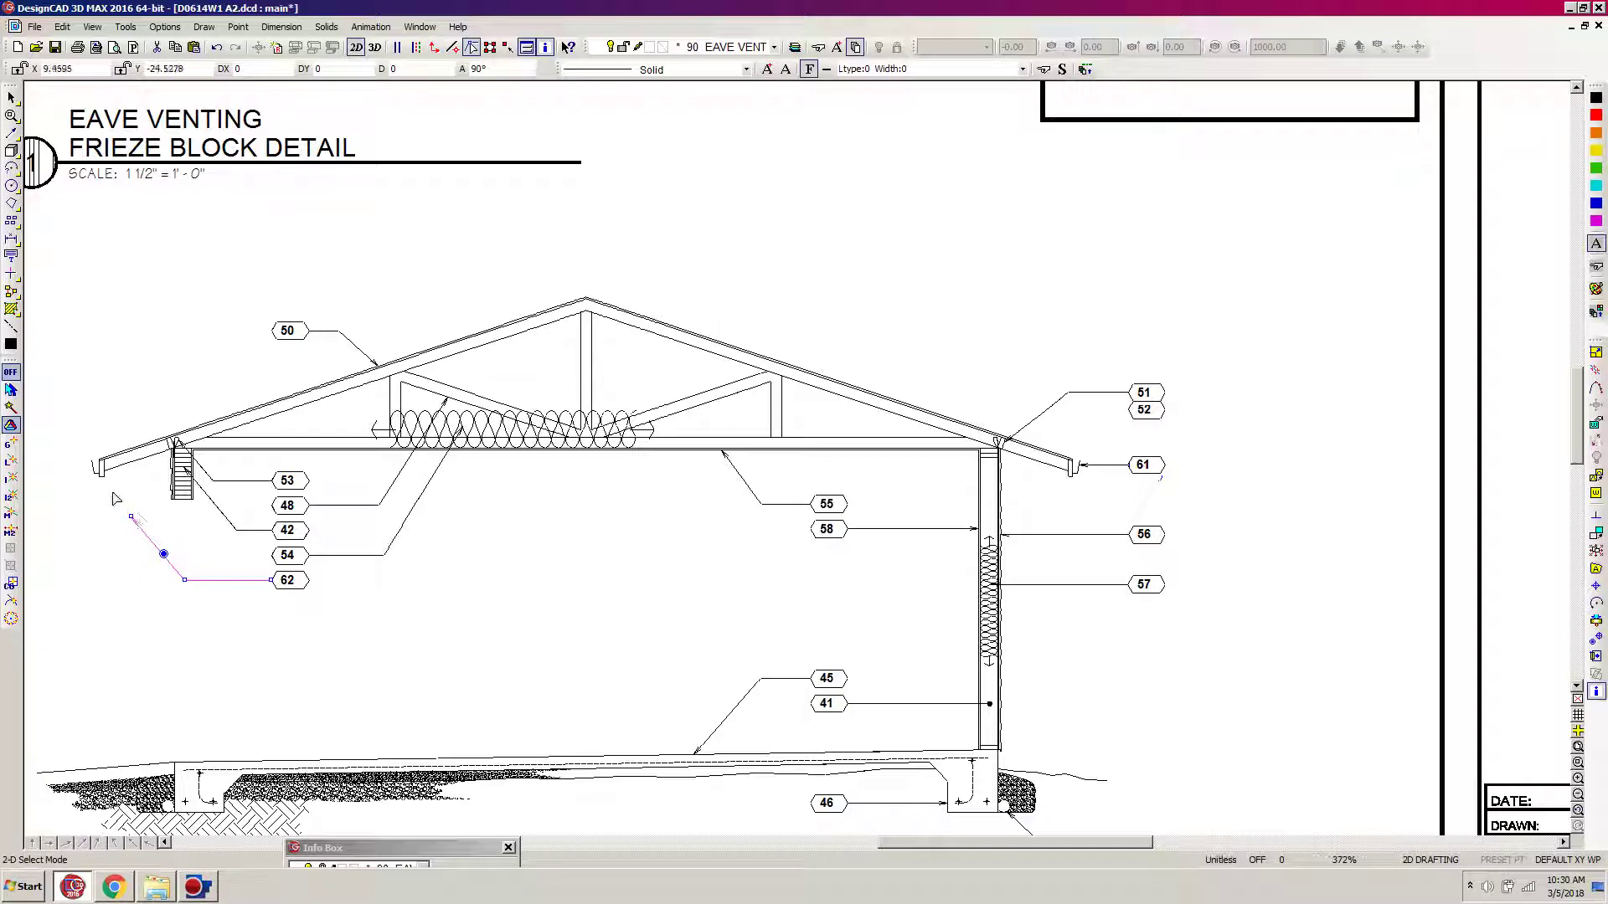
pyautogui.click(130, 517)
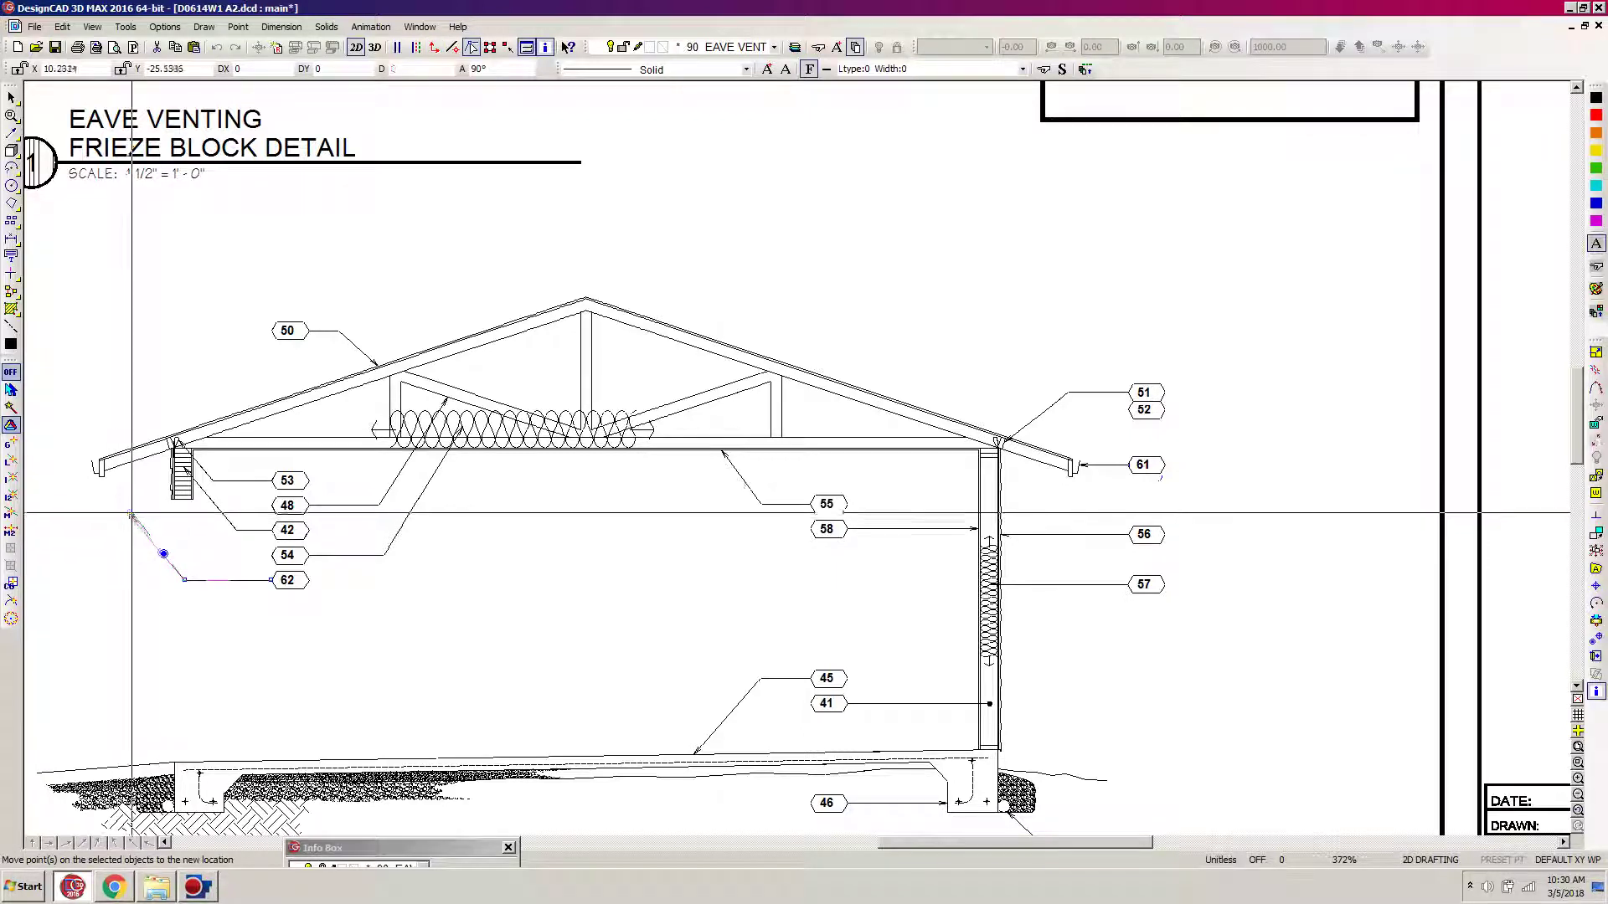
pyautogui.click(101, 478)
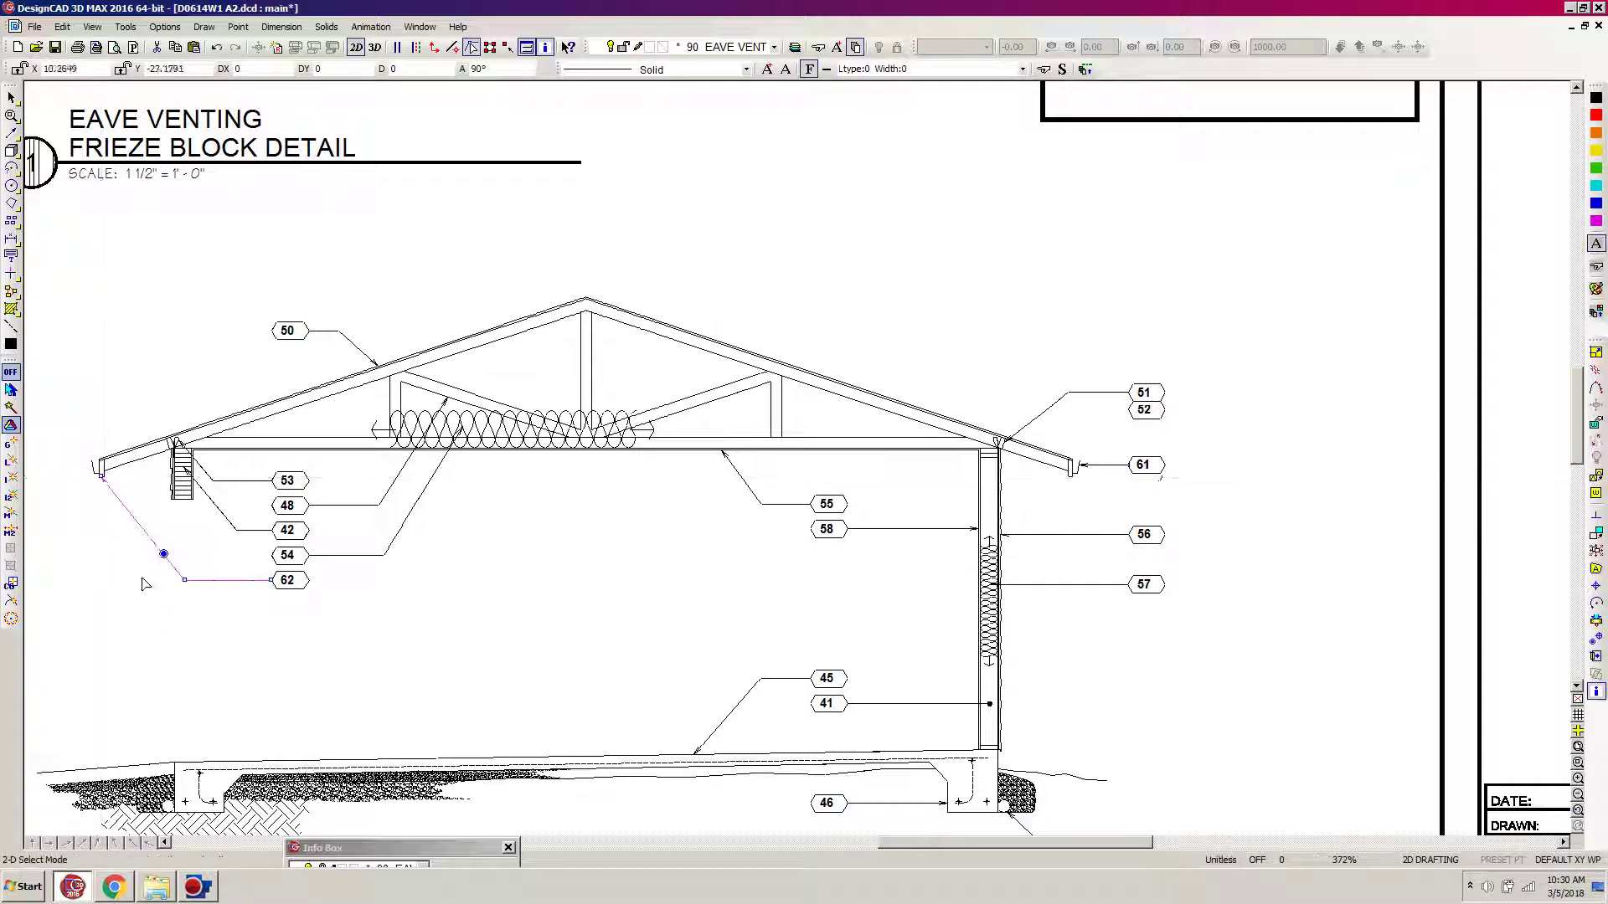
pyautogui.click(253, 680)
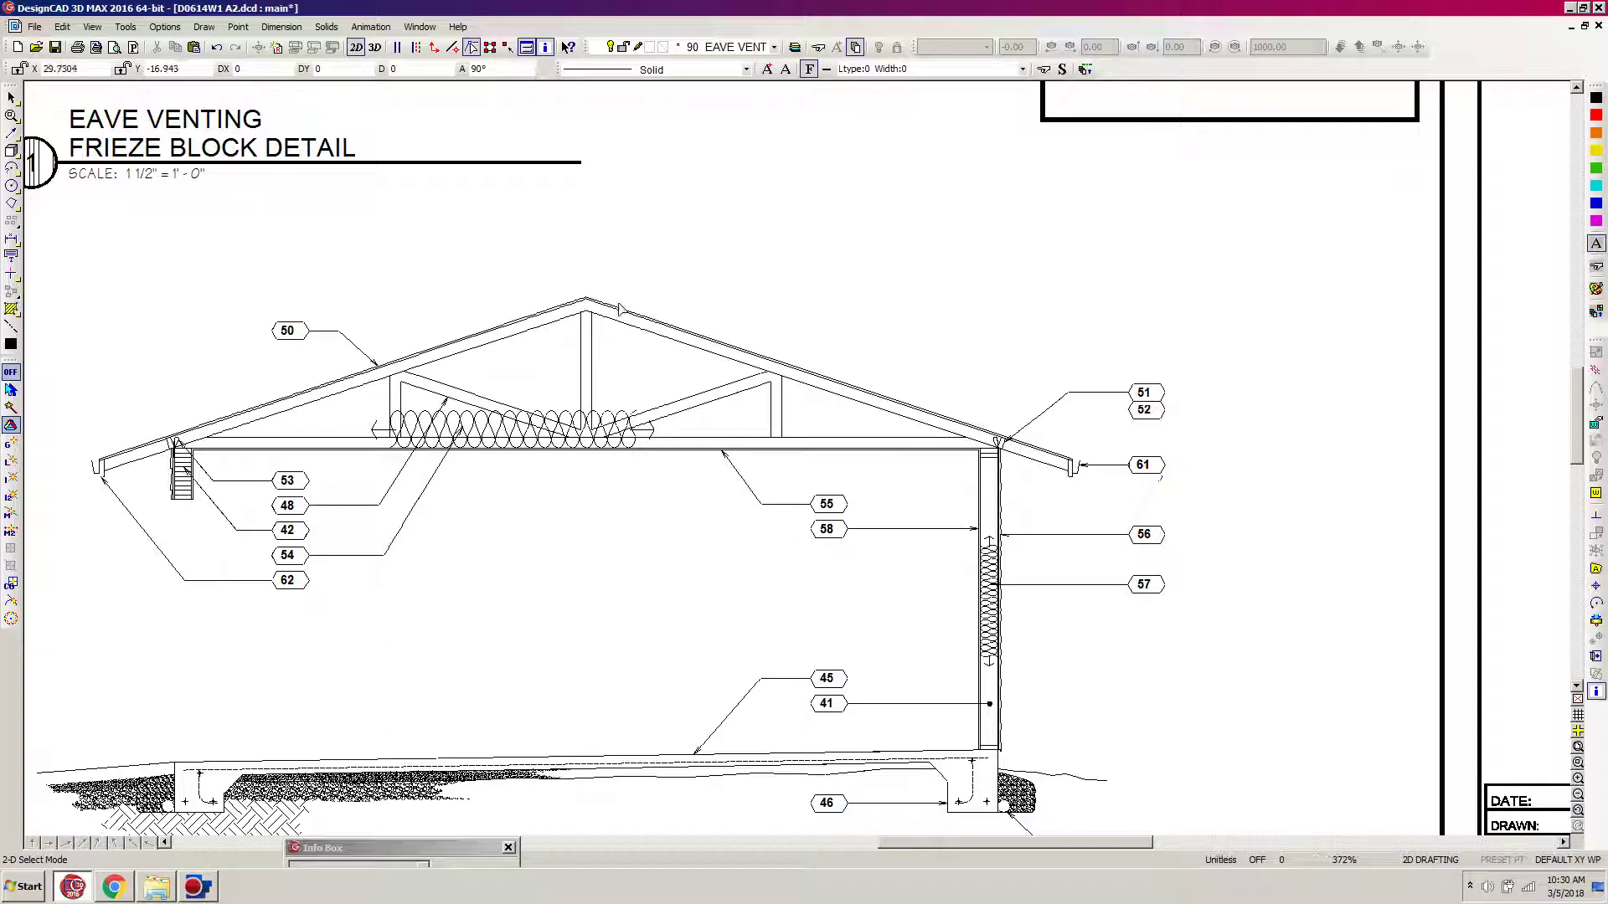
# Make layer 75 SEC A the current layer for drawing at the roof ridge.
pyautogui.press('z')
pyautogui.click(494, 205)
pyautogui.click(681, 382)
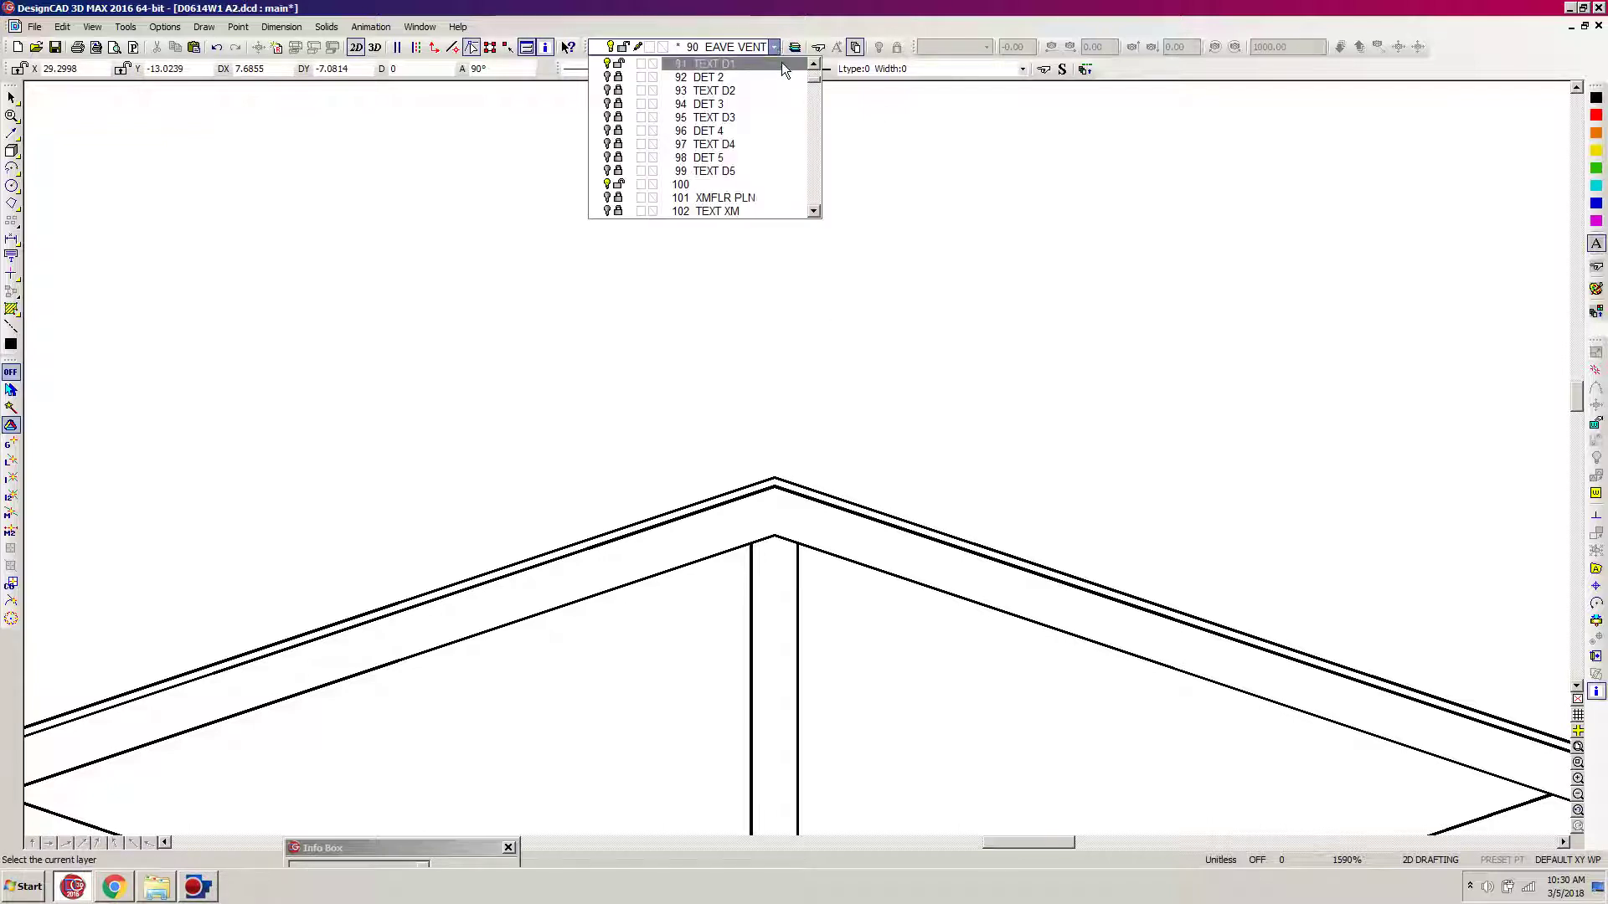
pyautogui.scroll(6, 817, 73)
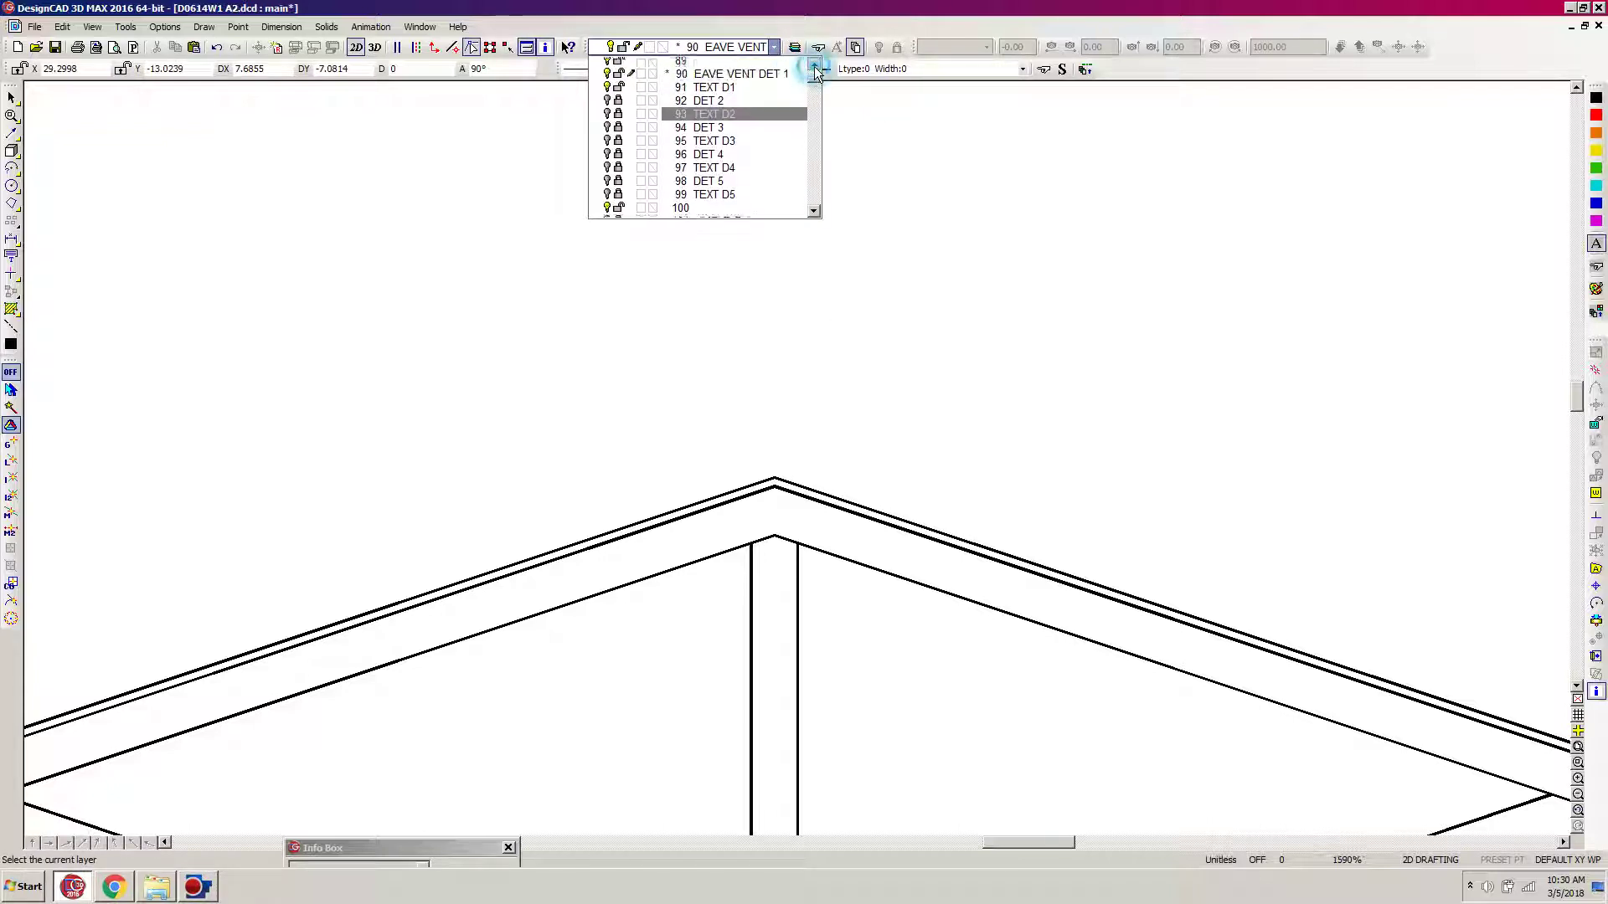
pyautogui.scroll(5, 812, 67)
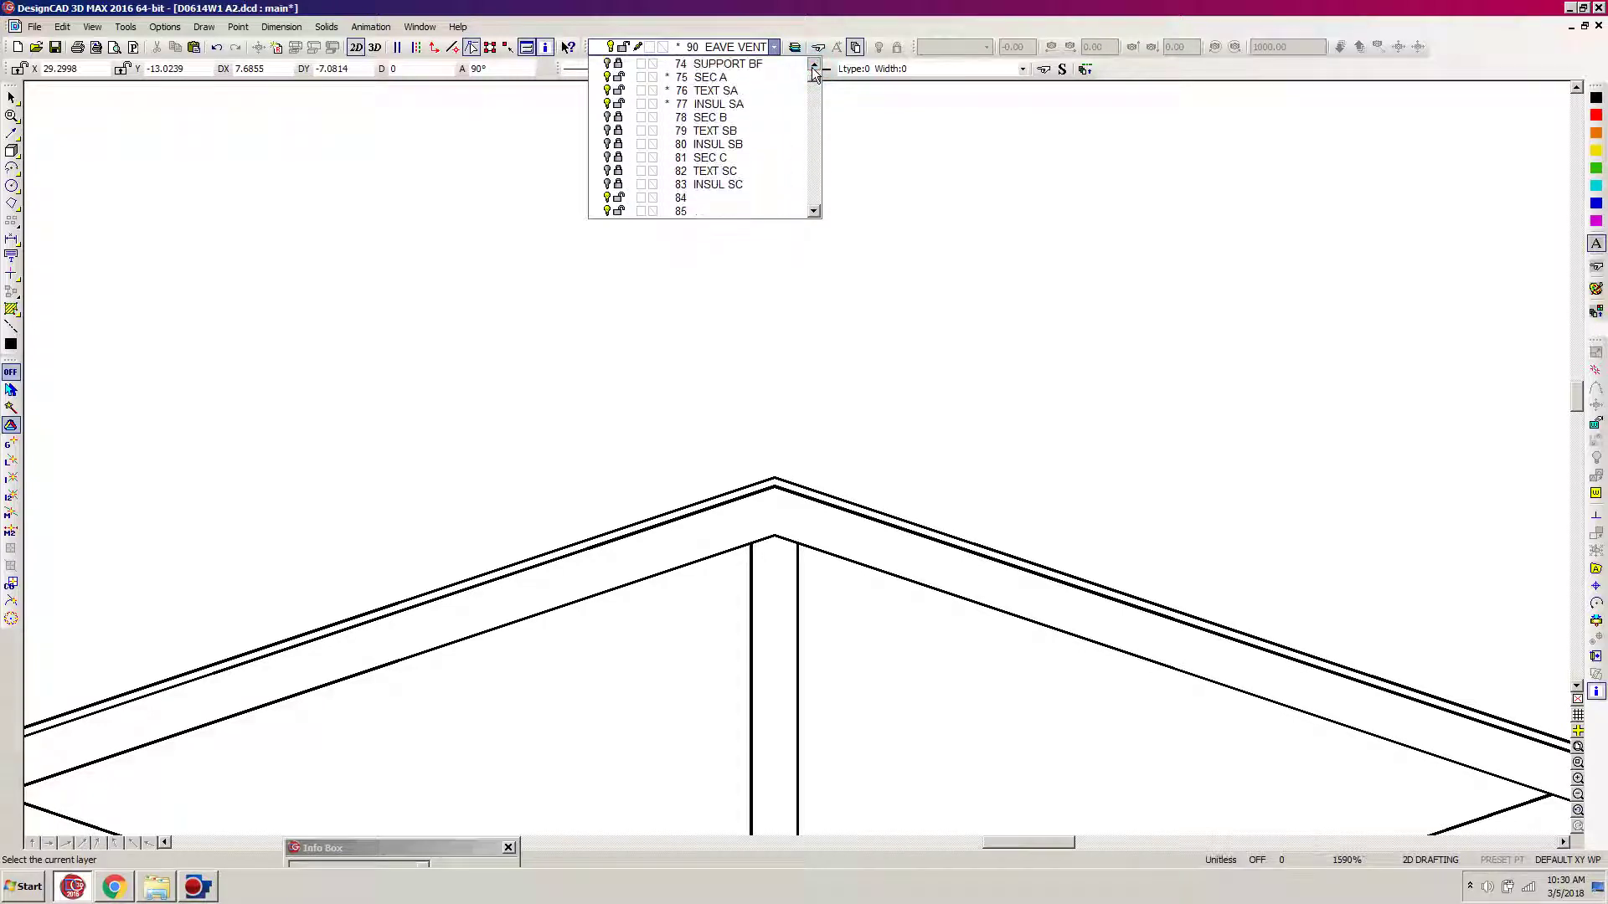
pyautogui.click(745, 117)
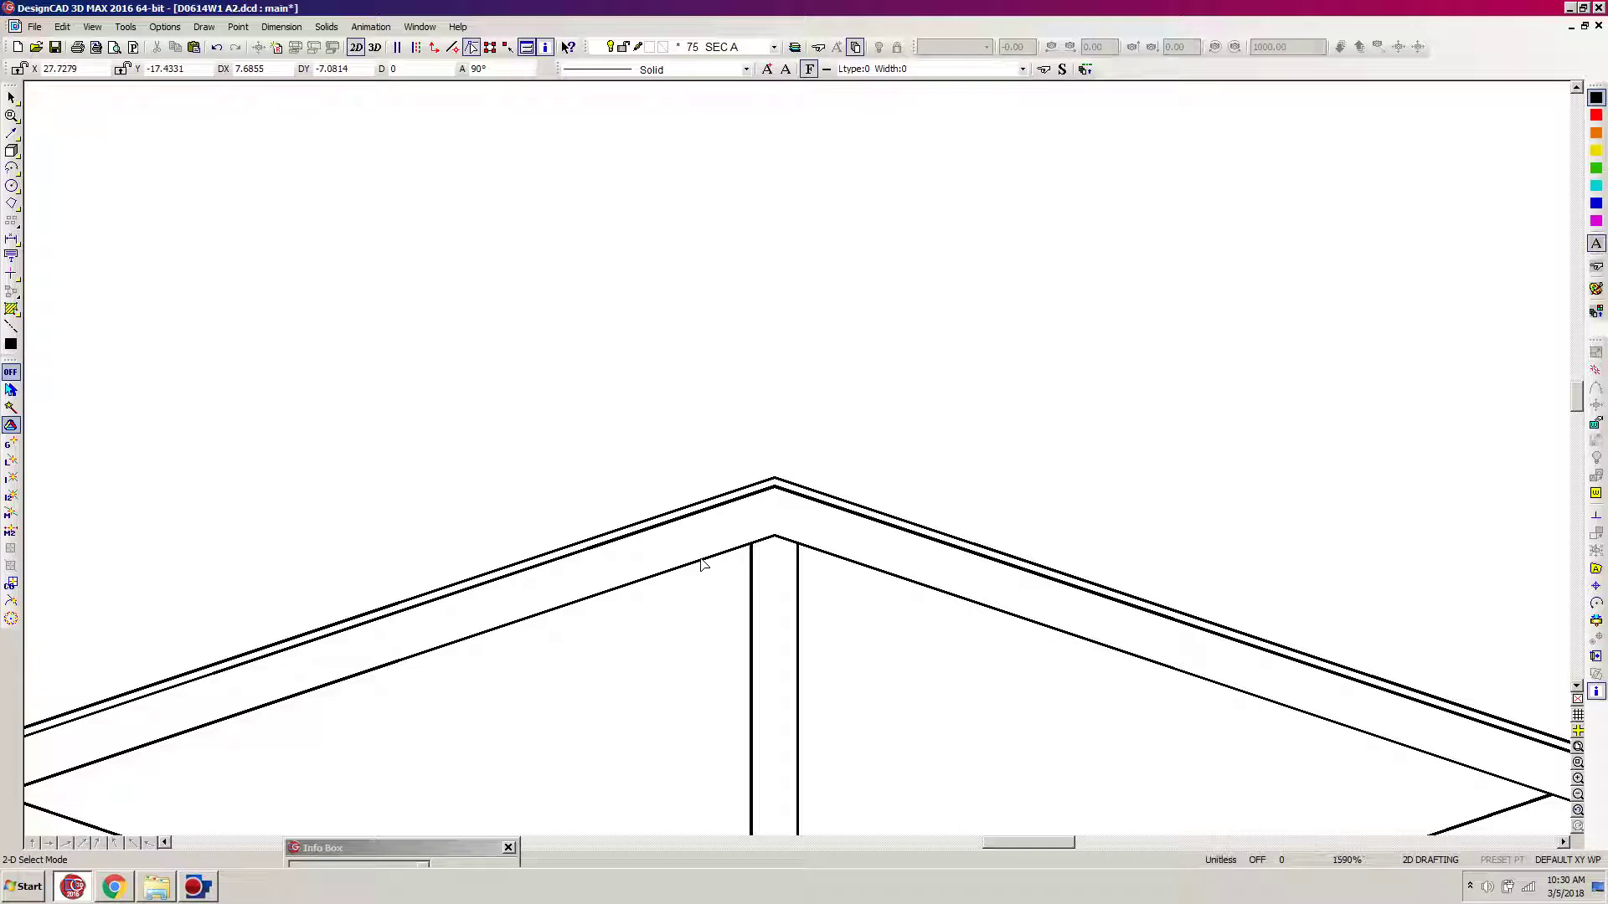
# Look through the Sym symbol library for a ridge vent, previewing RIDGEVENT.dc and RFVENT.dc without loading either.
pyautogui.press('y')
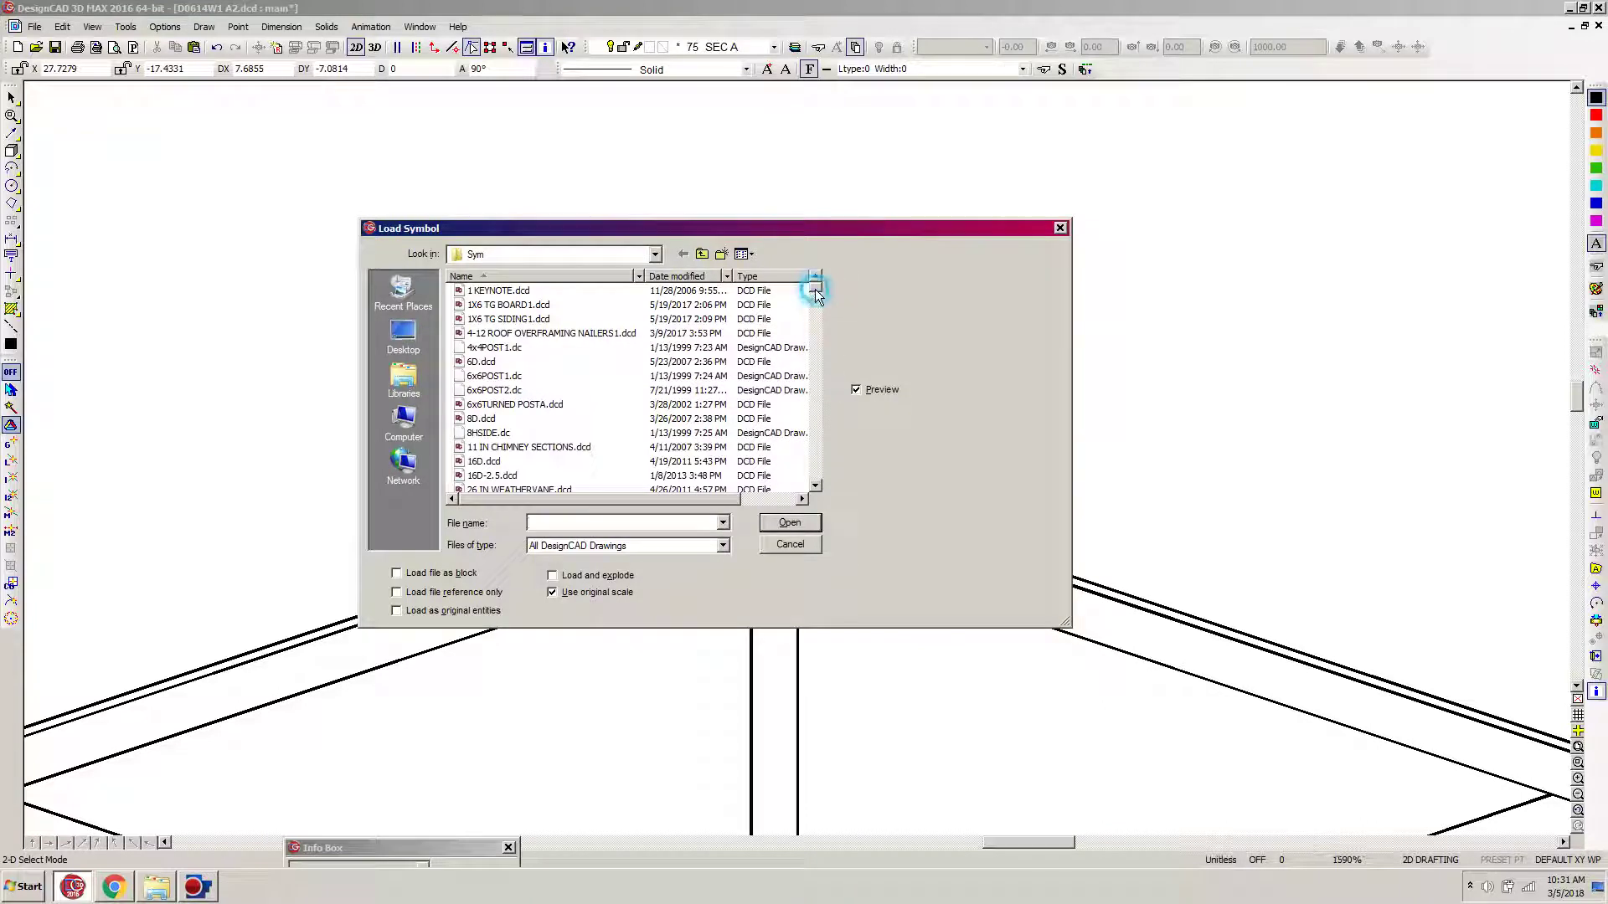
pyautogui.moveTo(816, 295); pyautogui.dragTo(808, 440)
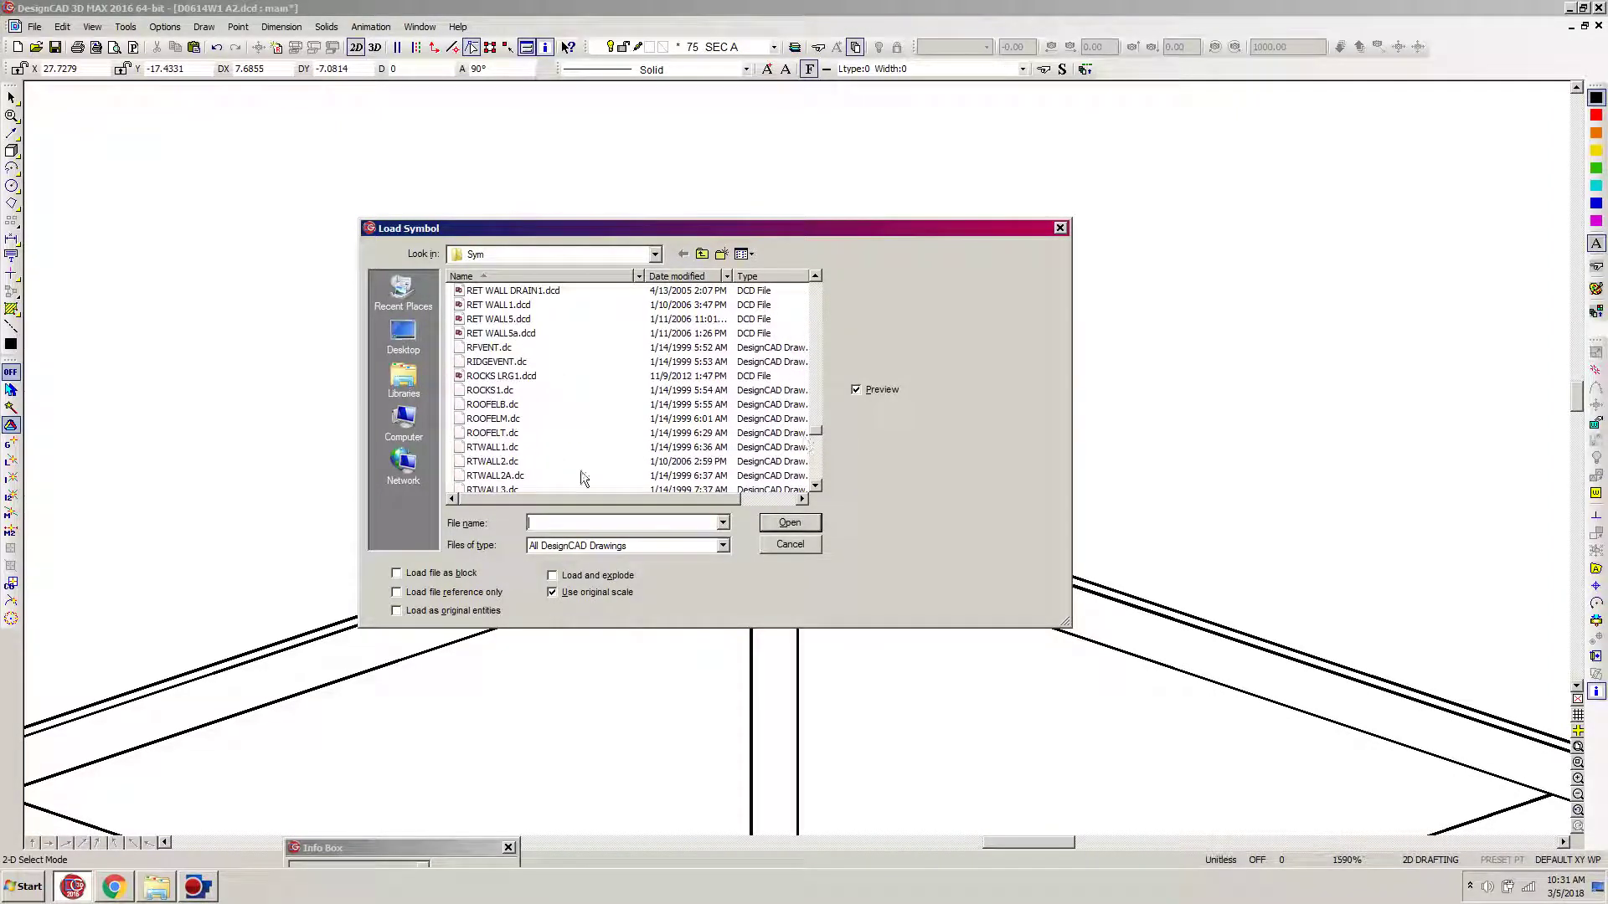
pyautogui.click(483, 364)
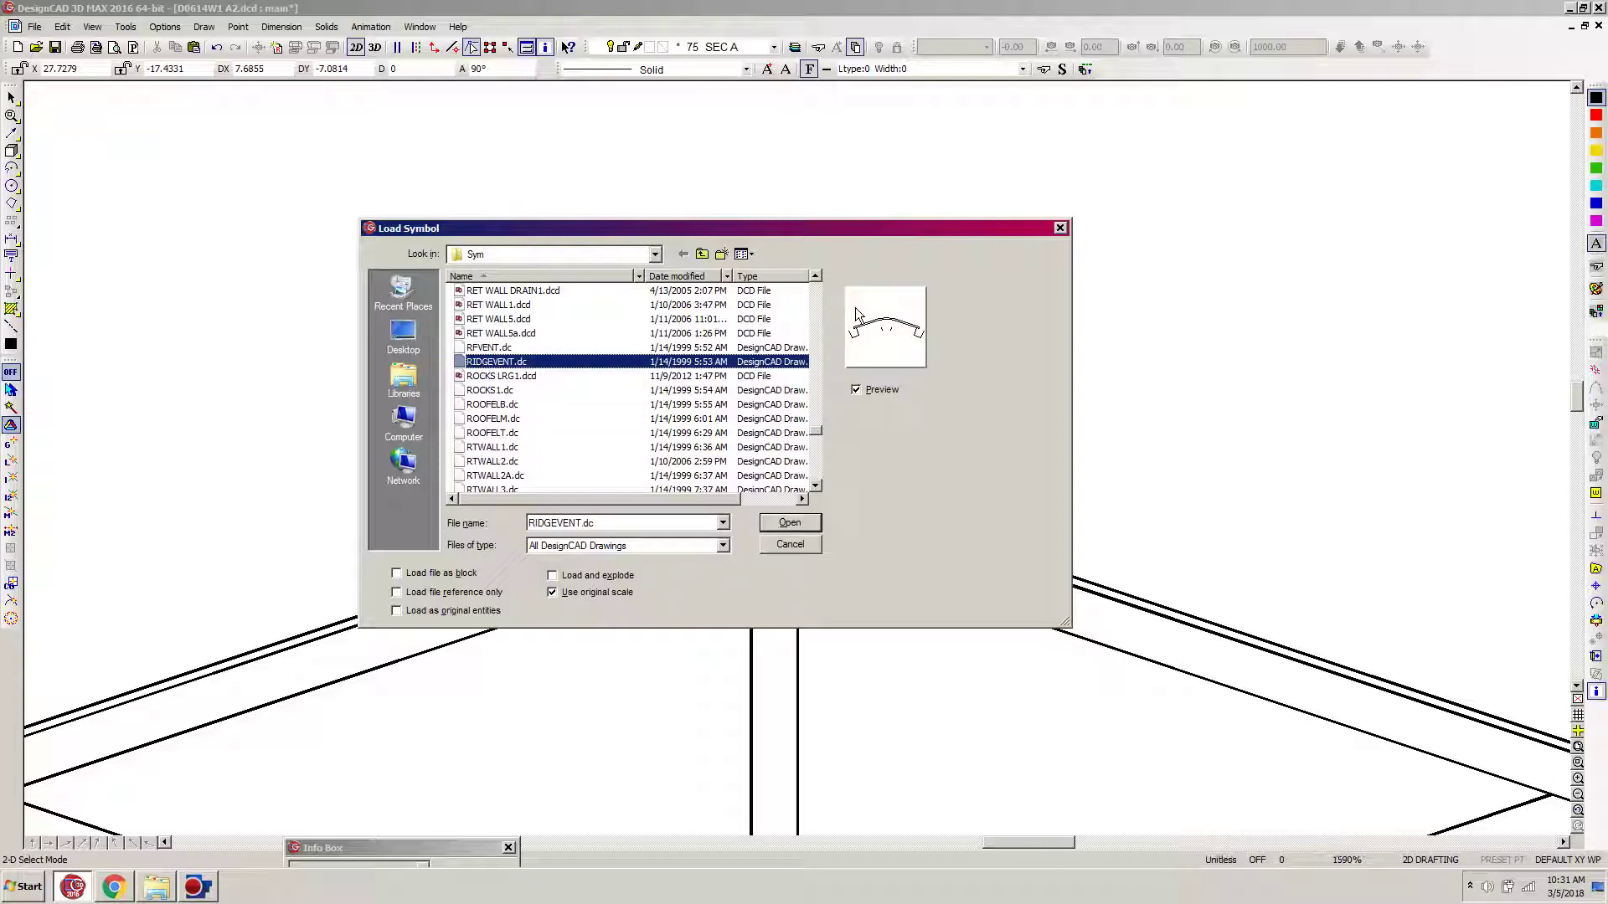
pyautogui.click(479, 348)
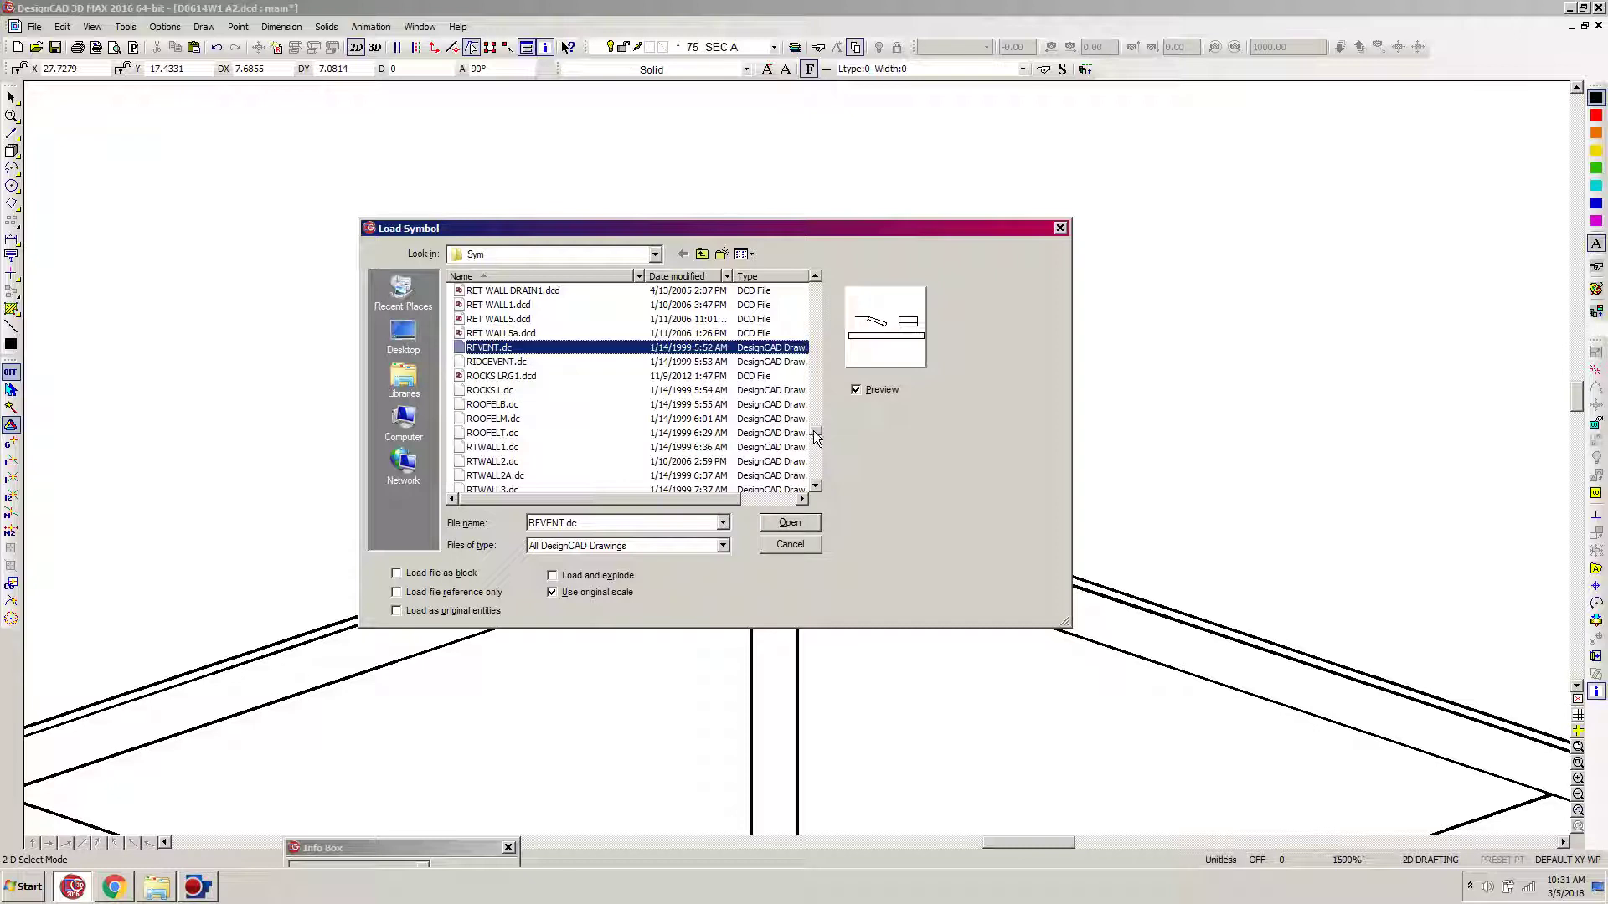
pyautogui.moveTo(812, 430); pyautogui.dragTo(819, 479)
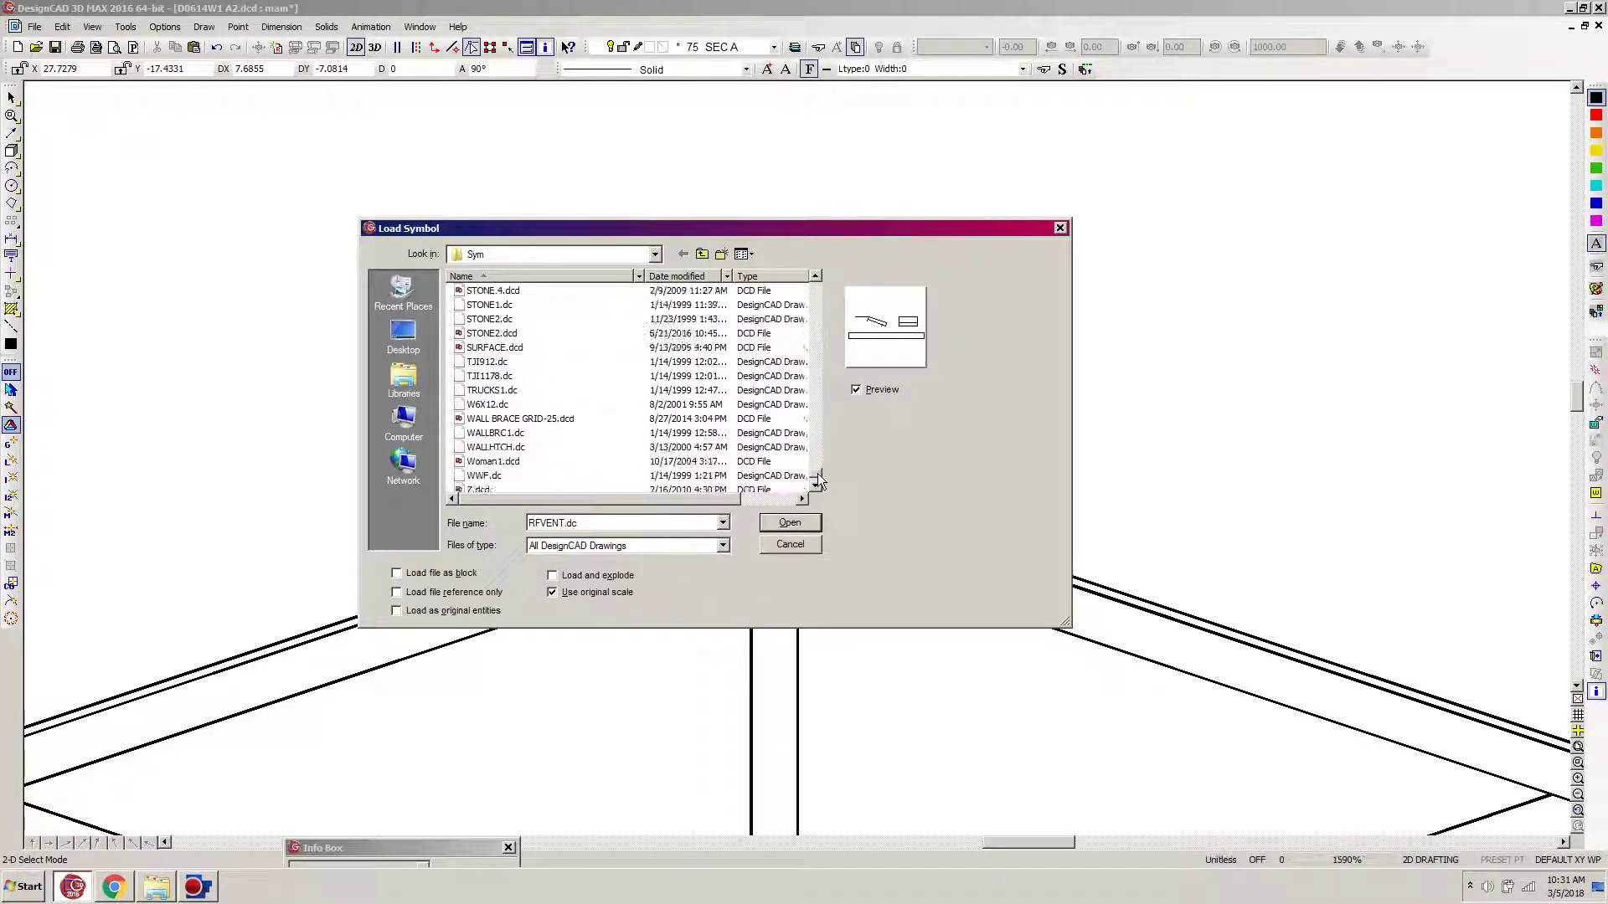
pyautogui.click(816, 479)
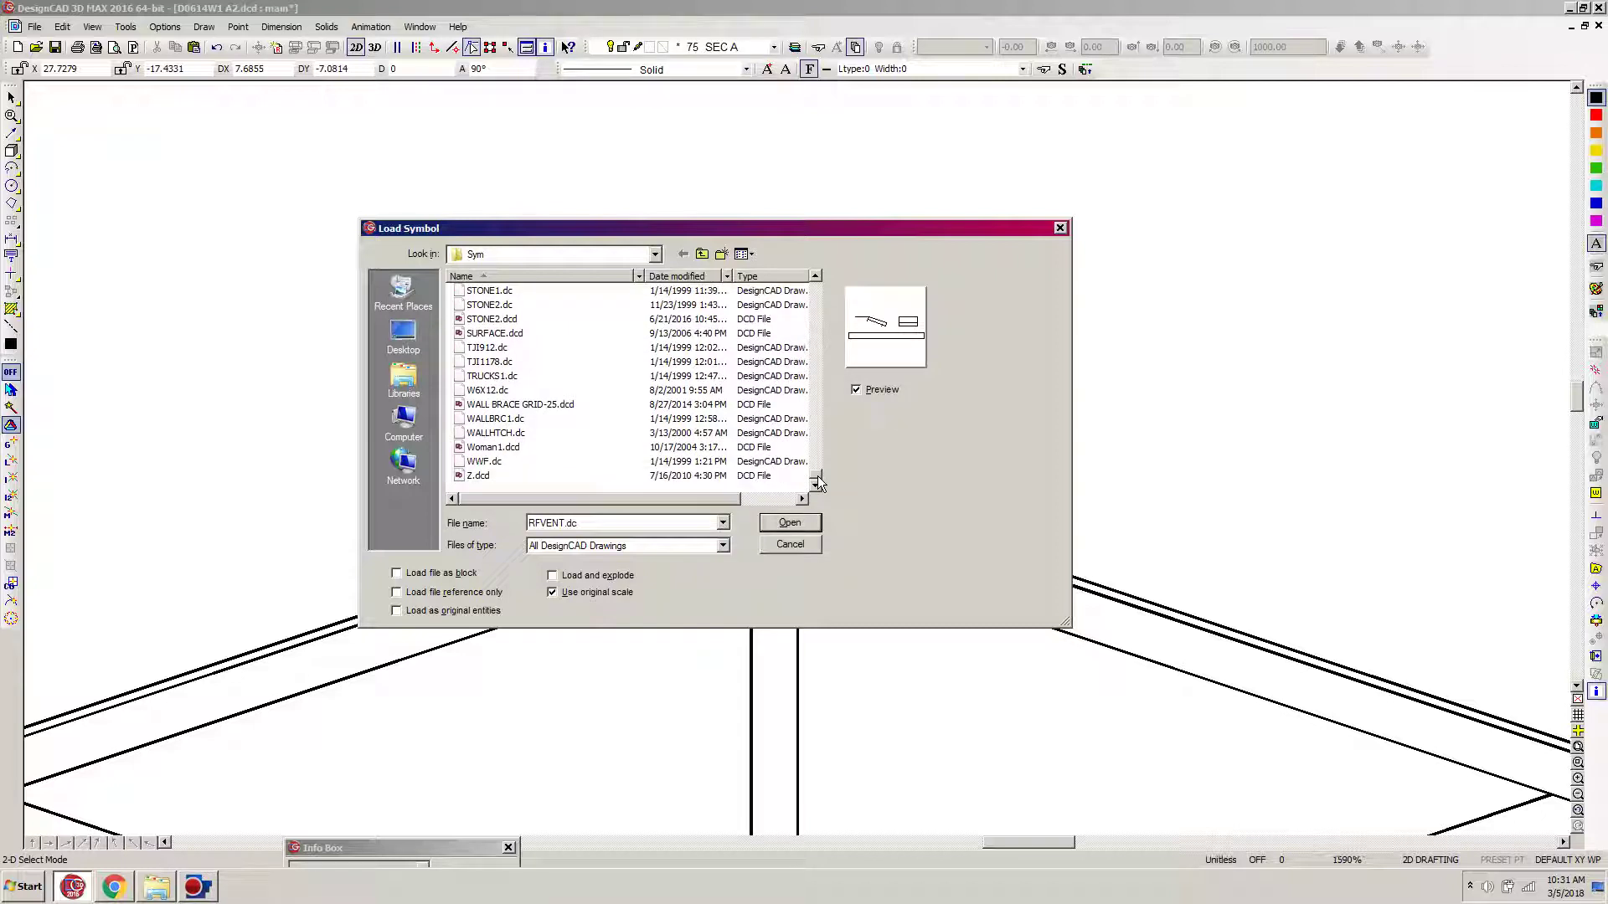
pyautogui.moveTo(816, 481); pyautogui.dragTo(815, 458)
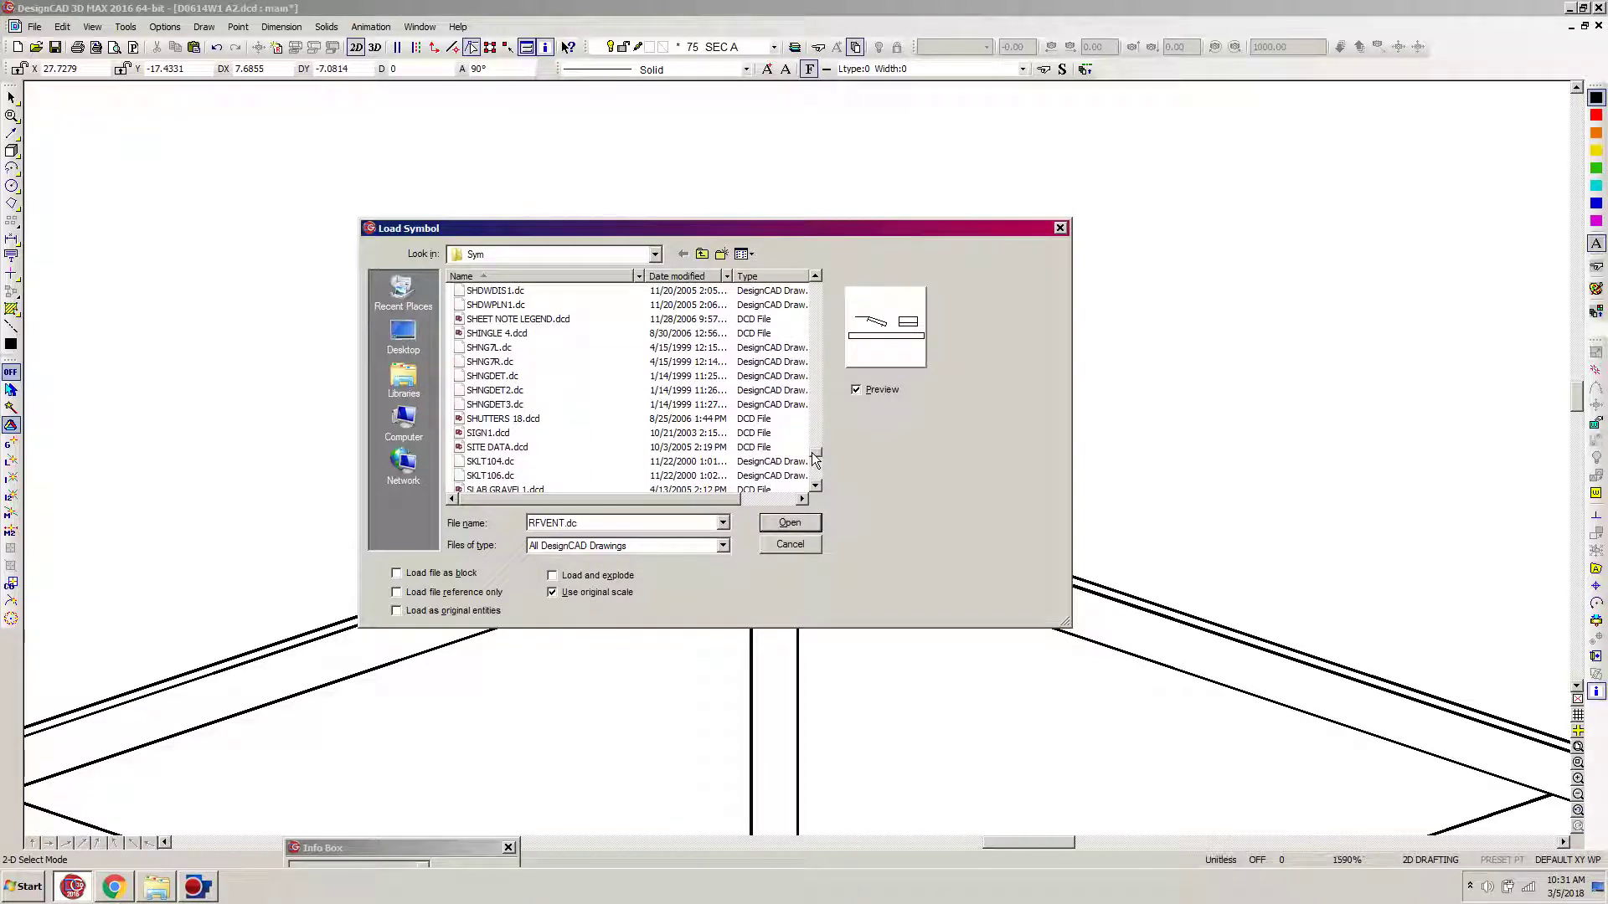
pyautogui.click(791, 550)
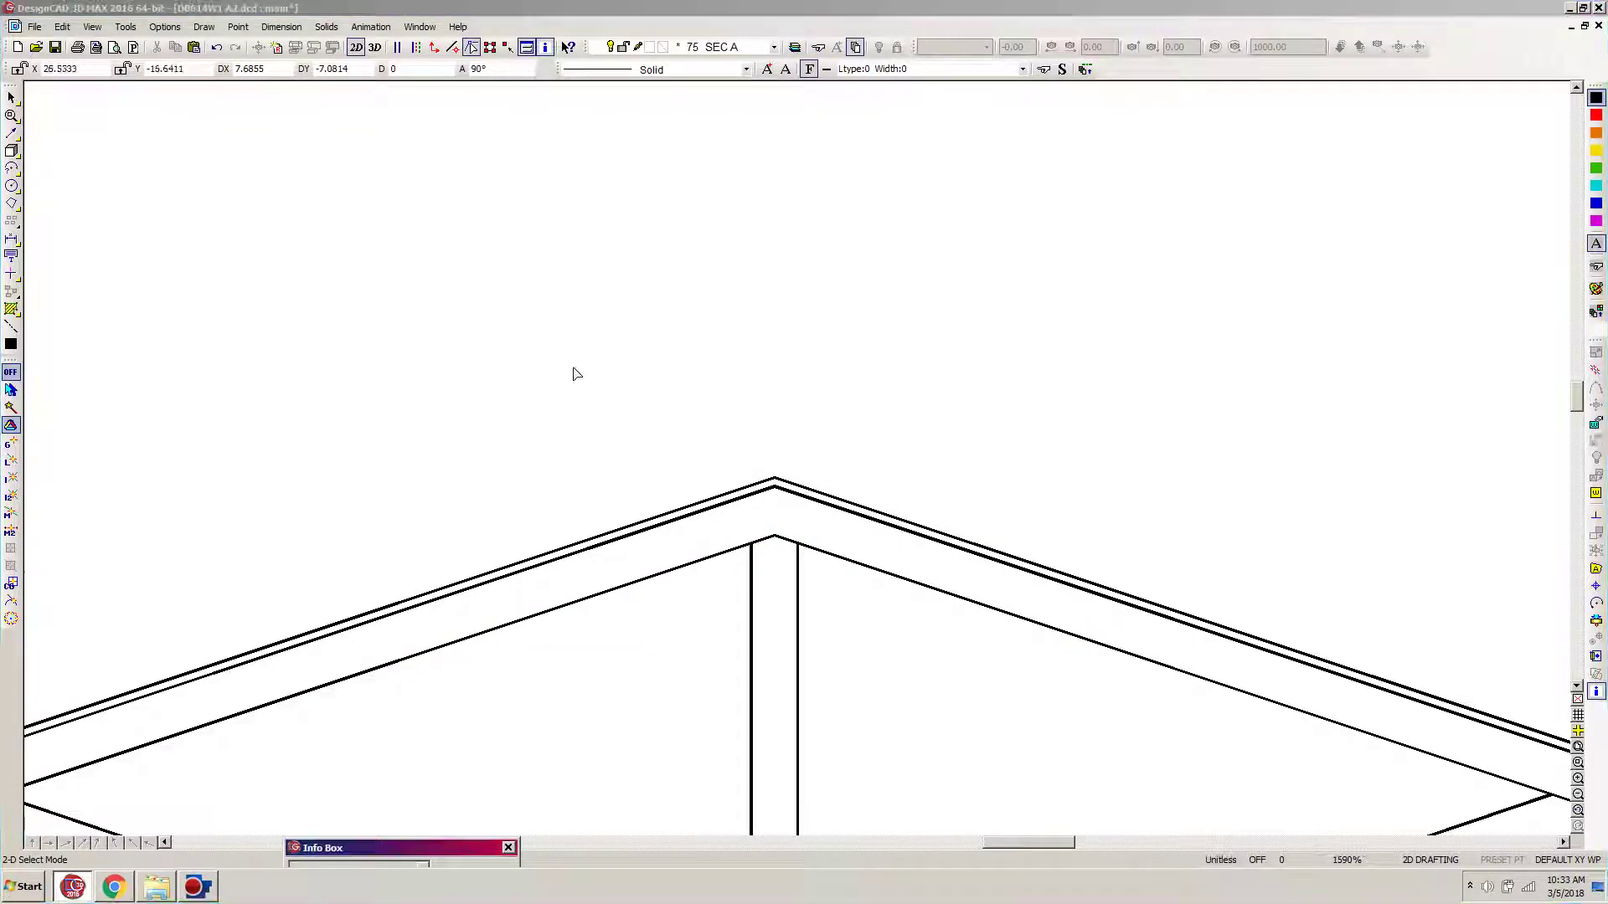
# Load the CORAVENT.dc symbol from the Sym library at its original scale and place it above the roof slope just right of the ridge.
pyautogui.click(818, 15)
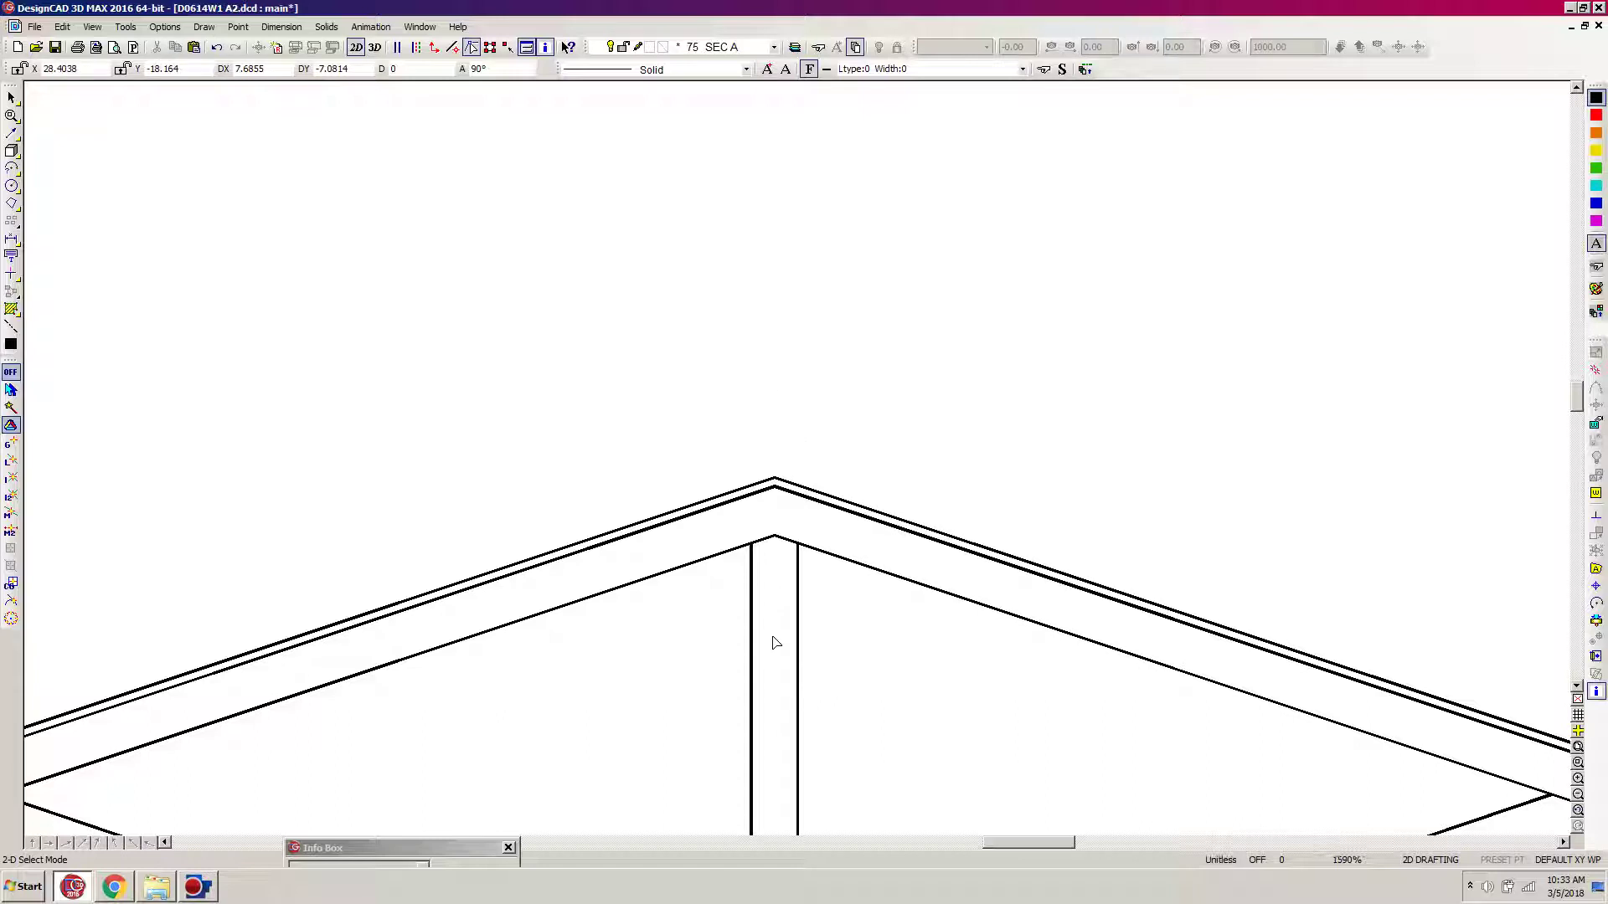
pyautogui.hotkey('ctrl', 'l')
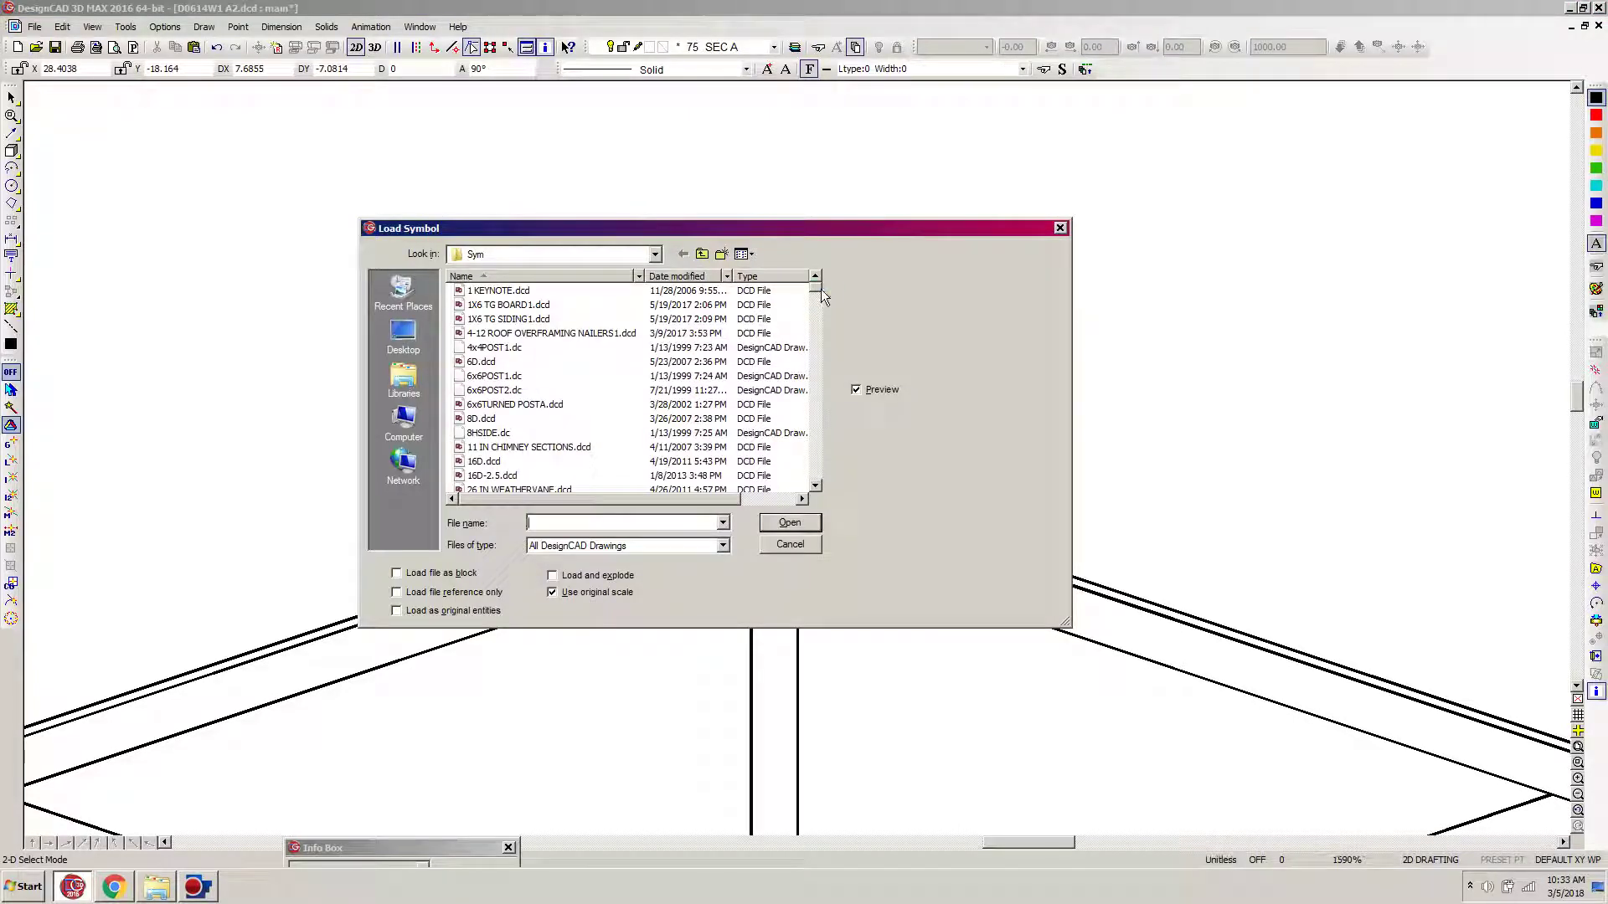
pyautogui.moveTo(817, 289); pyautogui.dragTo(818, 348)
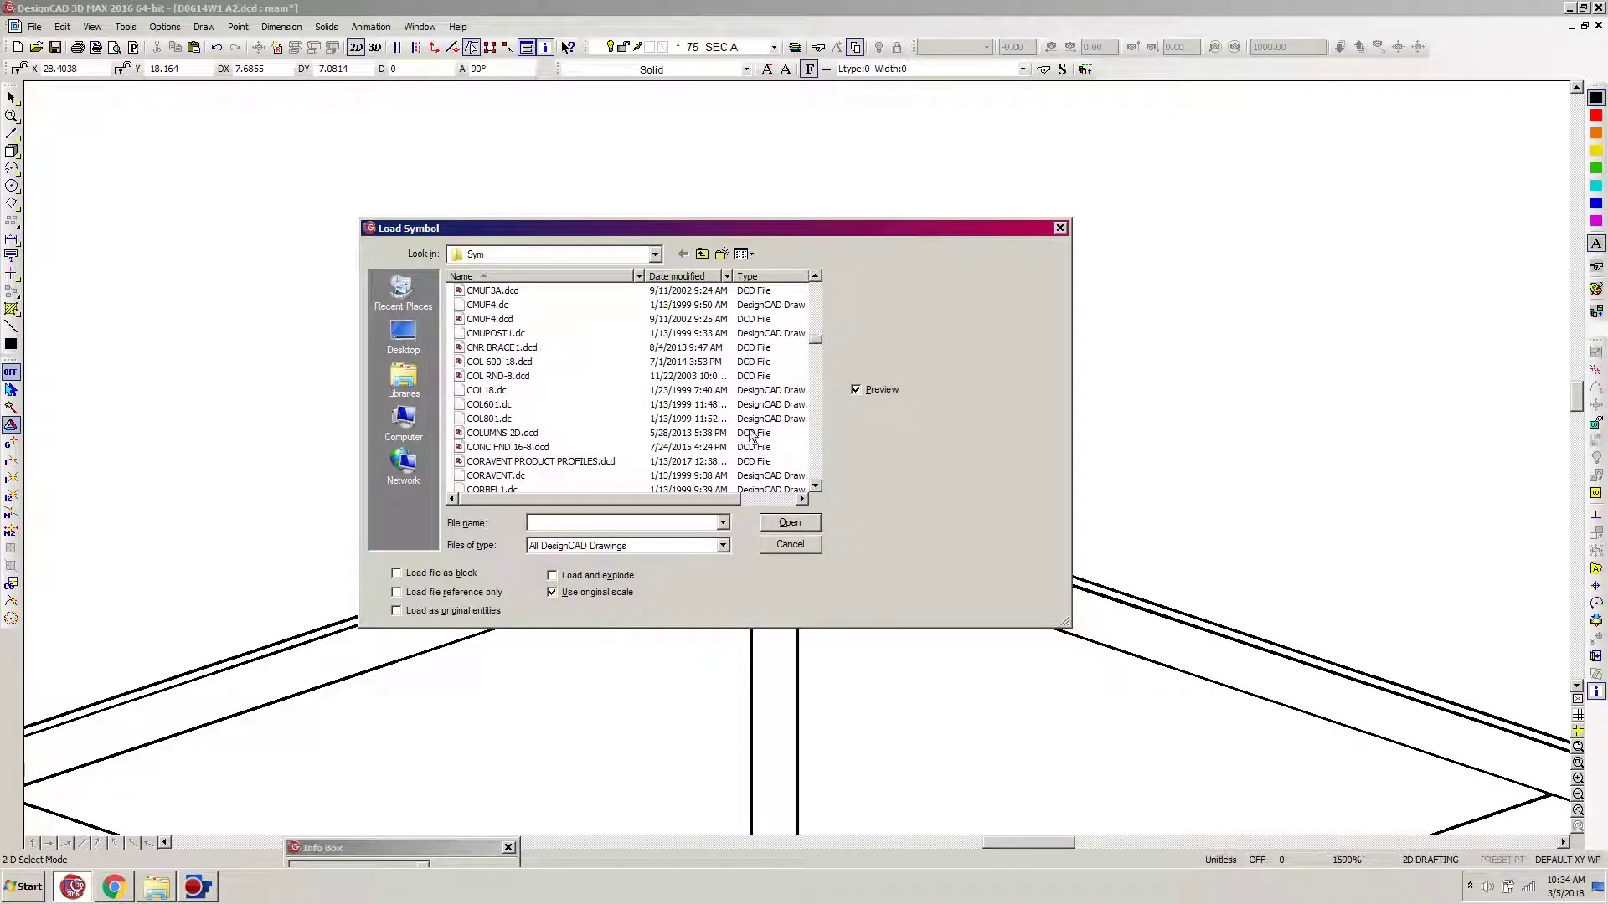
pyautogui.click(488, 476)
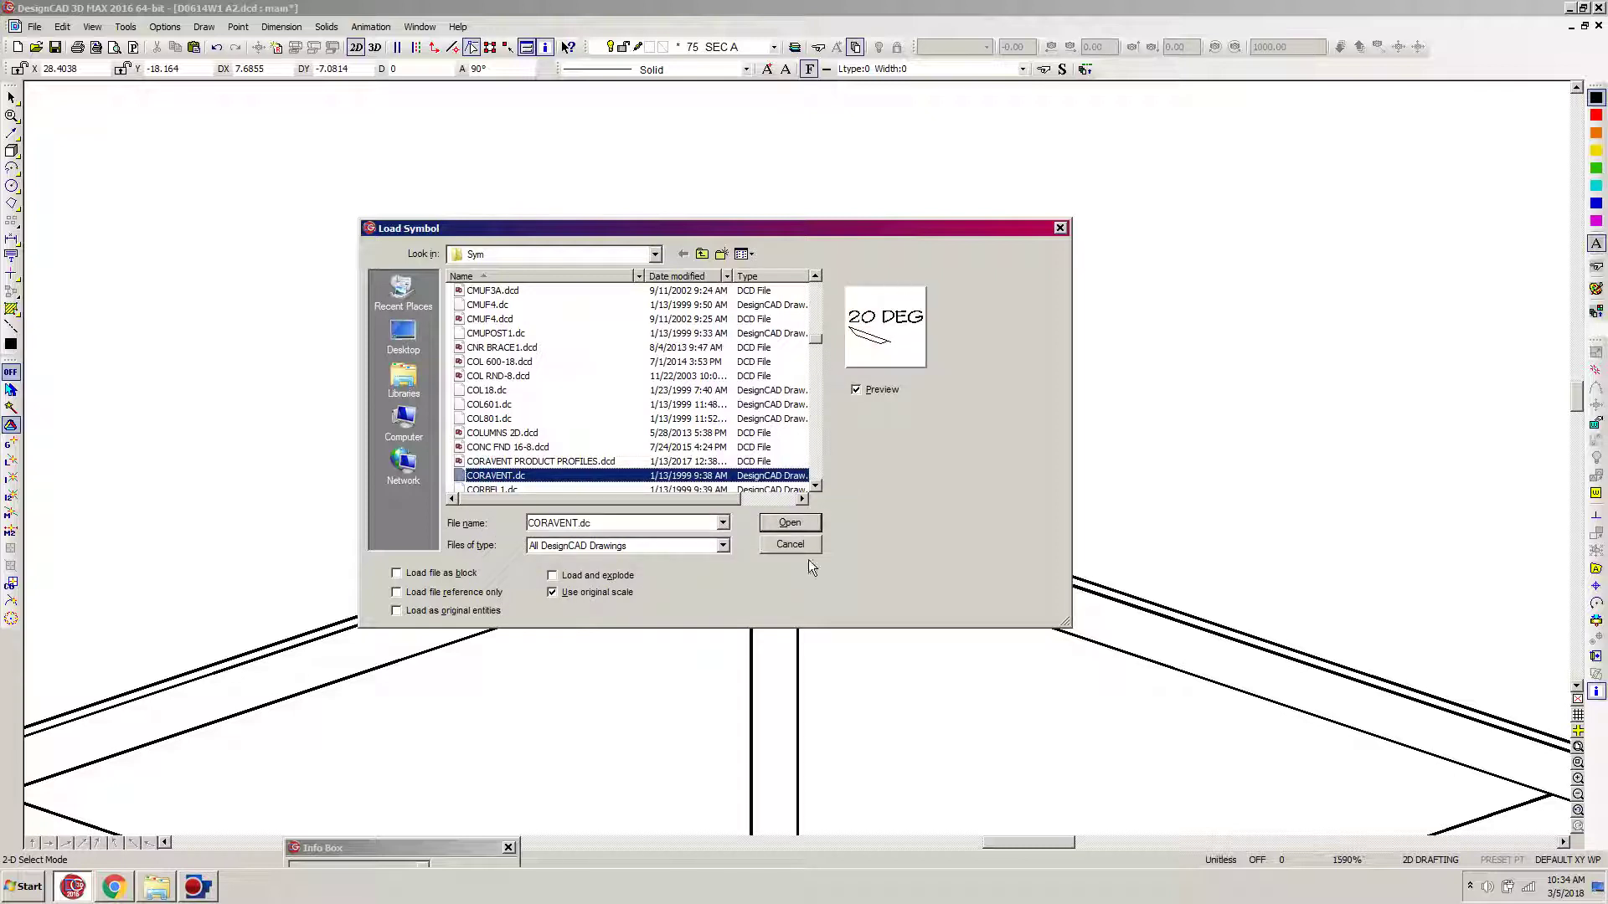
pyautogui.click(788, 526)
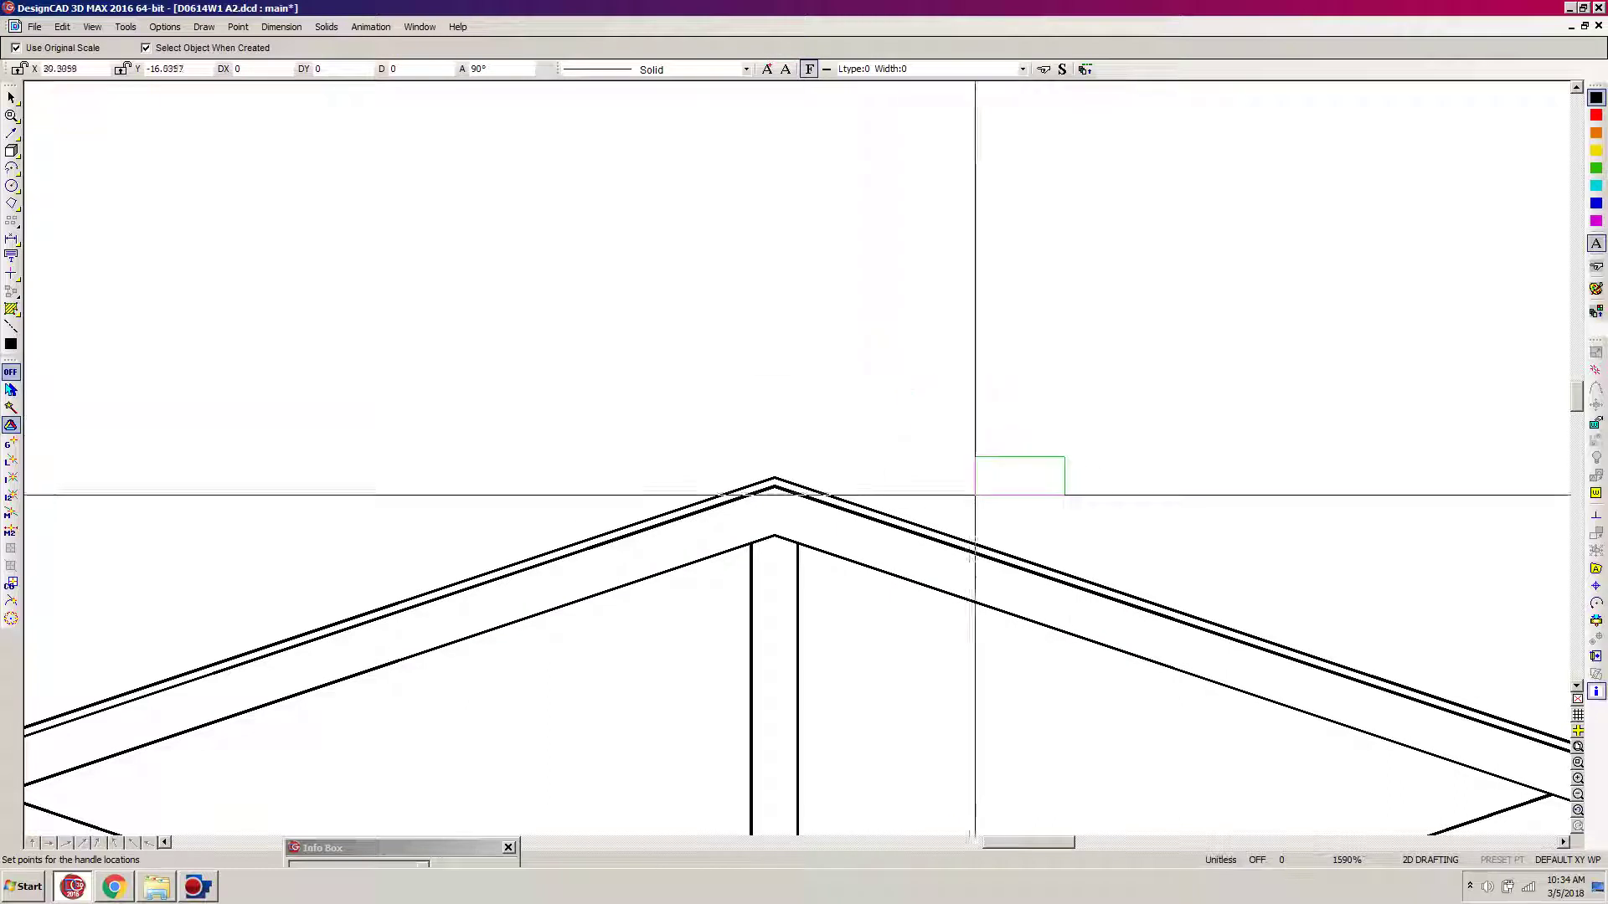
pyautogui.click(935, 455)
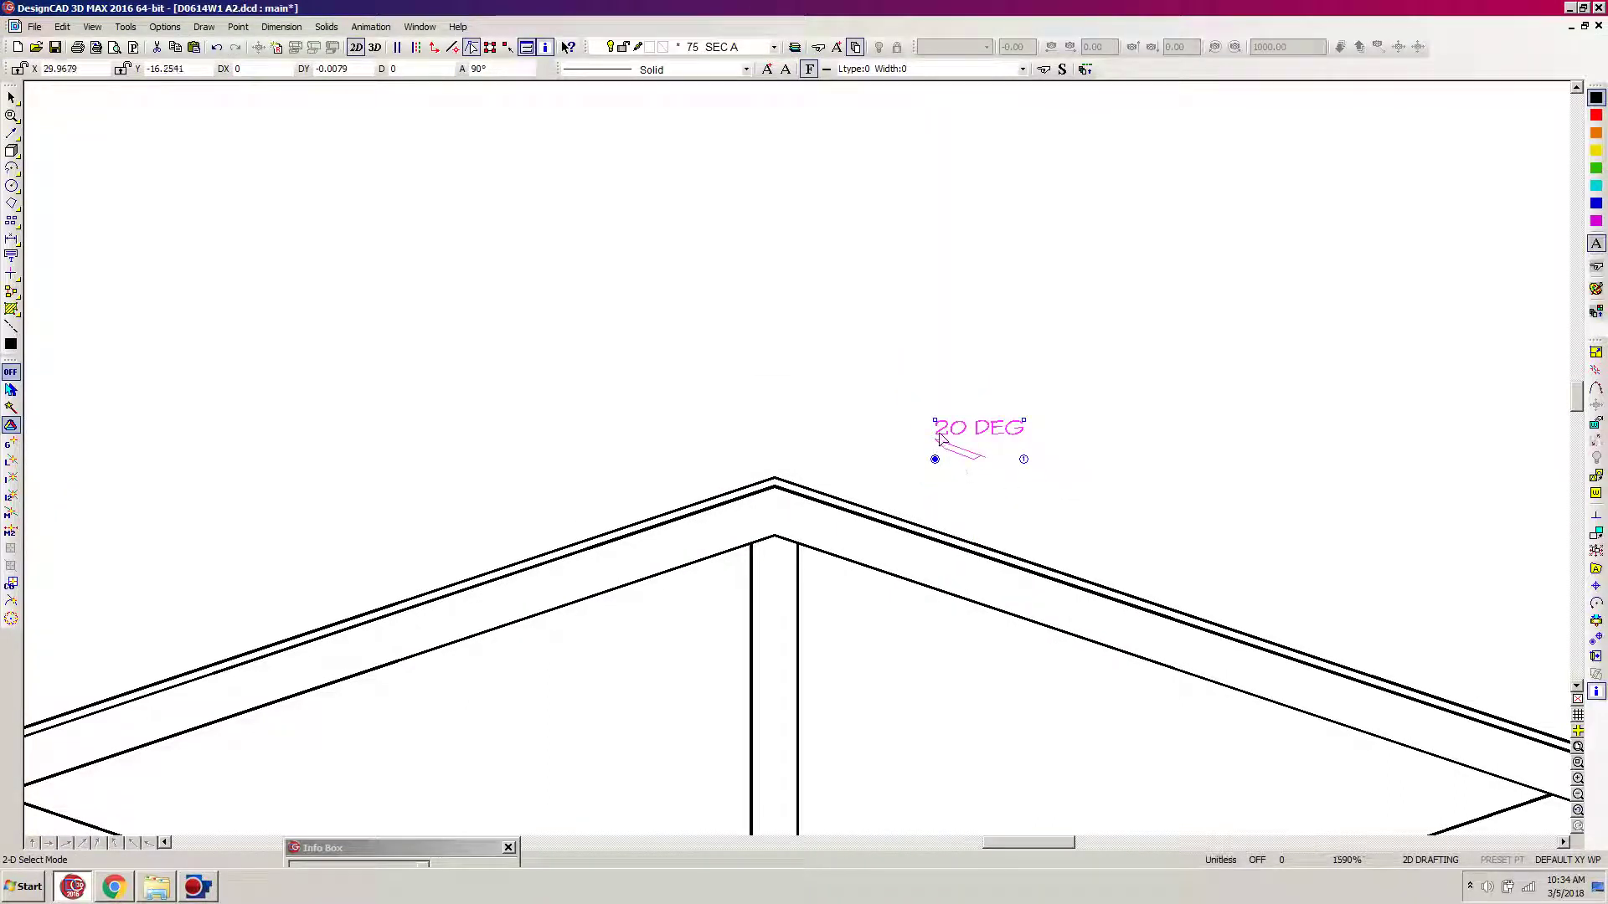
# Explode the placed vent symbol and delete its 20 DEG text, keeping only the vent profile.
pyautogui.click(1595, 552)
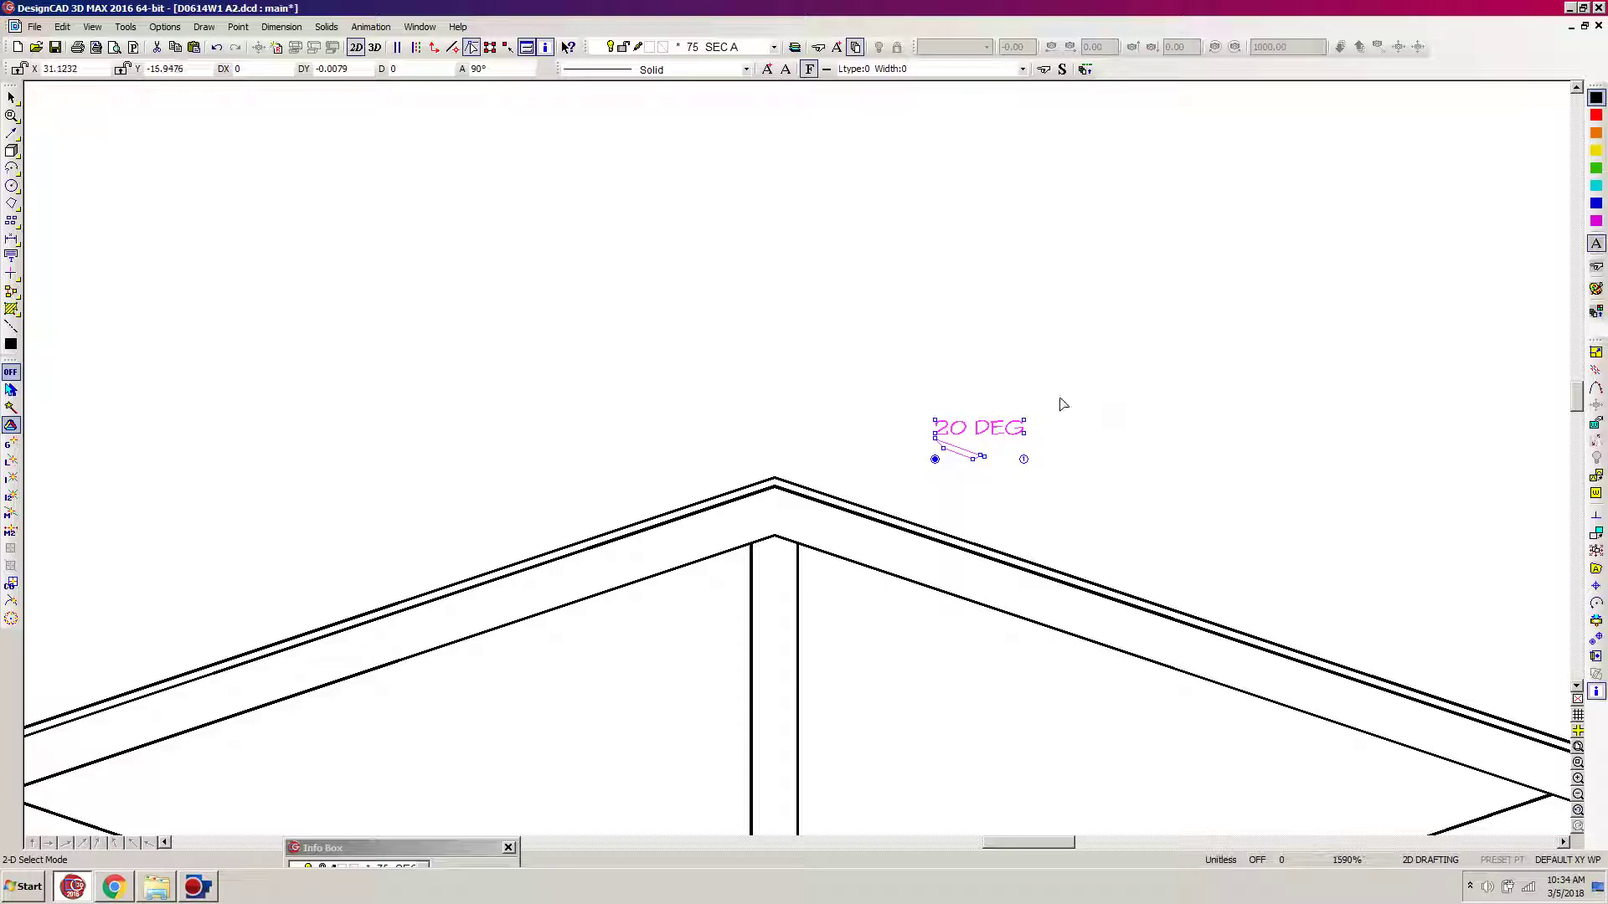
pyautogui.click(1023, 420)
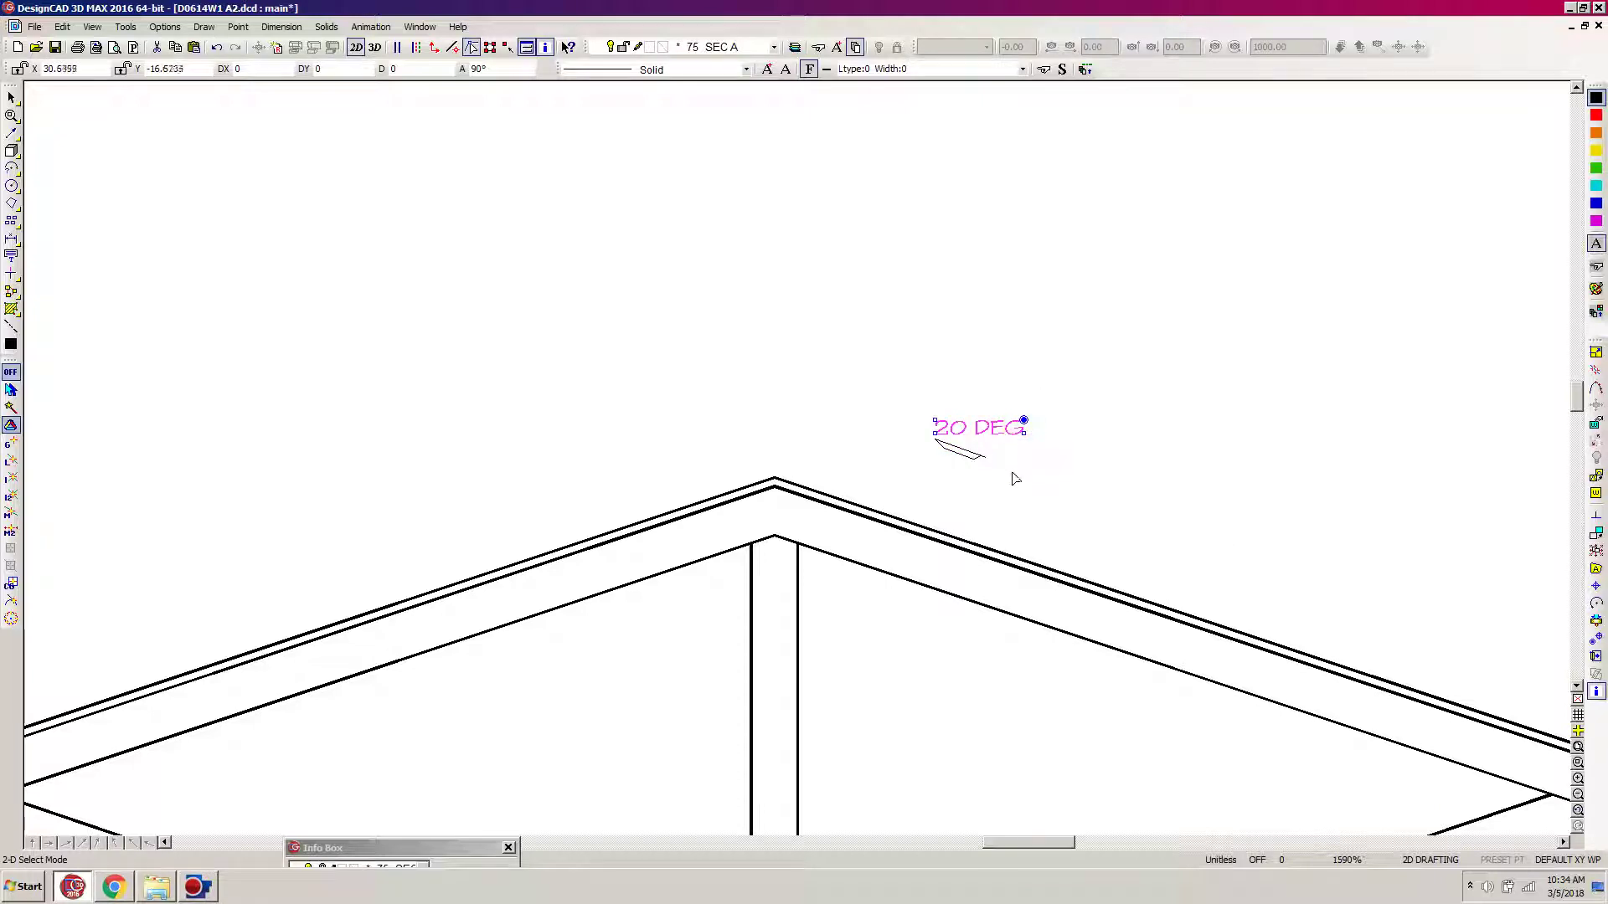
pyautogui.press('Delete')
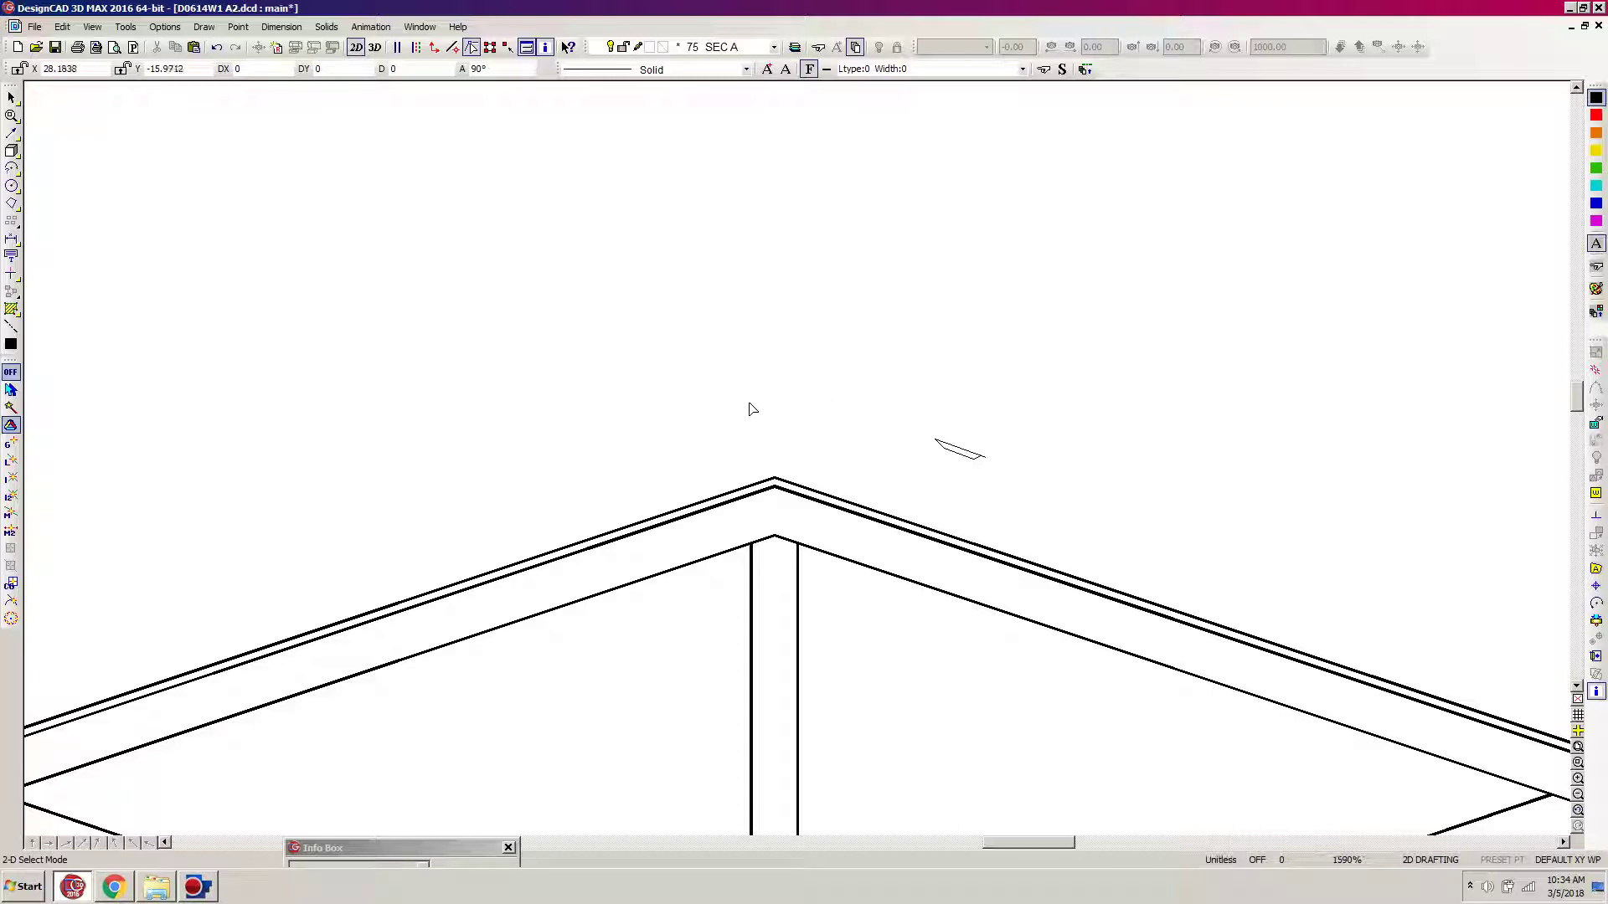
# Match the vent profile's line properties to the roof line, giving it line width 0.02 and line scale 2.
pyautogui.press('z')
pyautogui.click(603, 323)
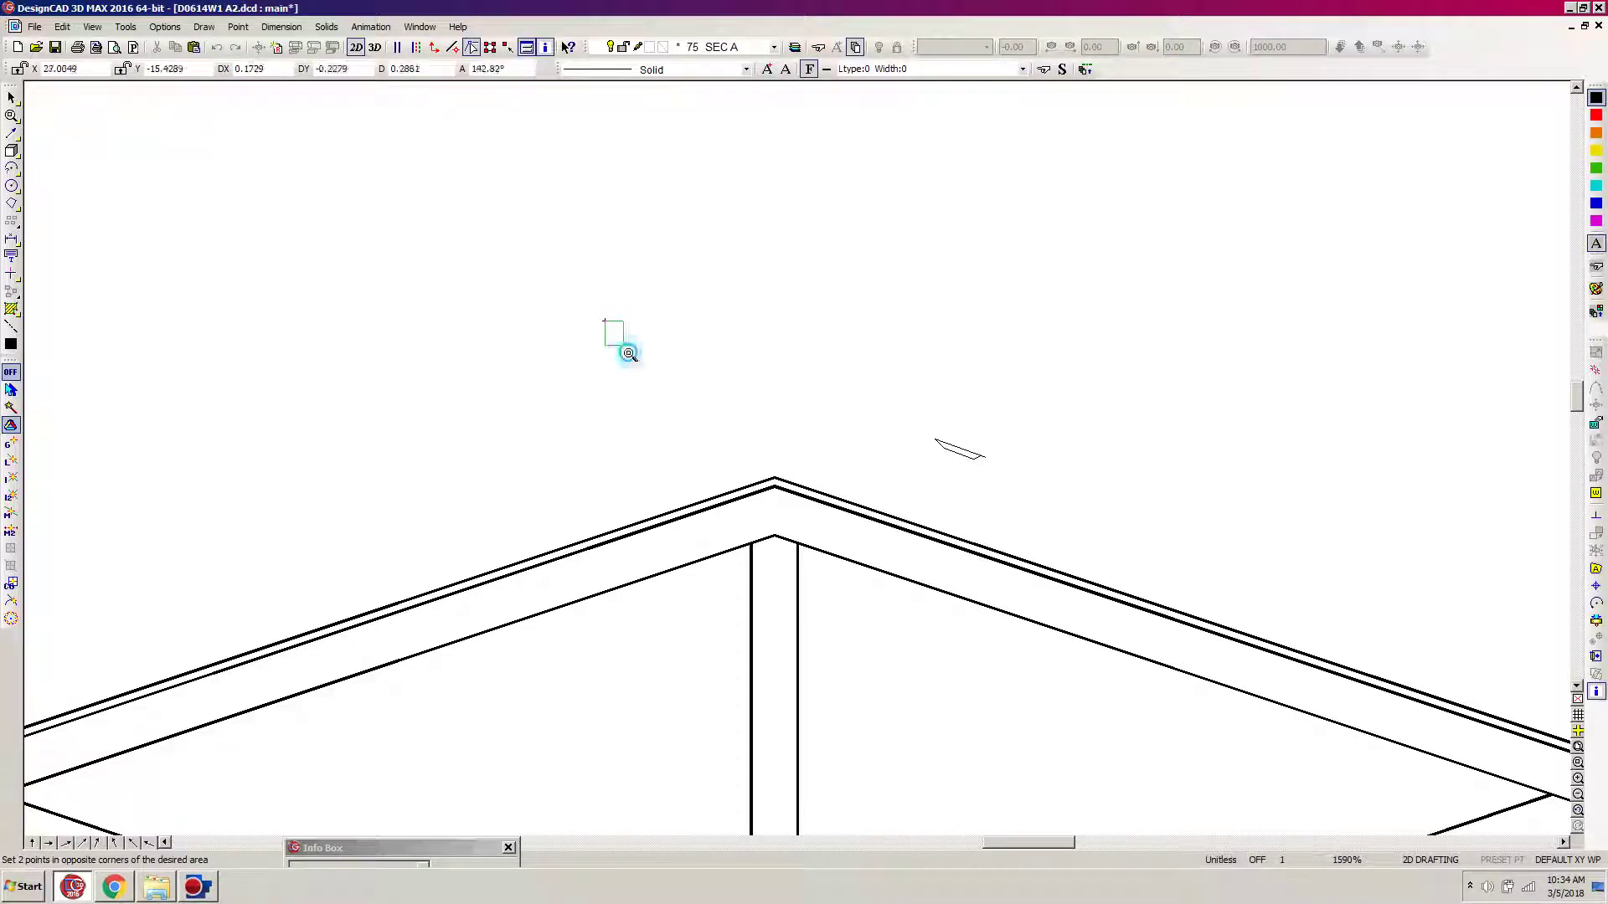
pyautogui.click(1088, 628)
pyautogui.click(1160, 426)
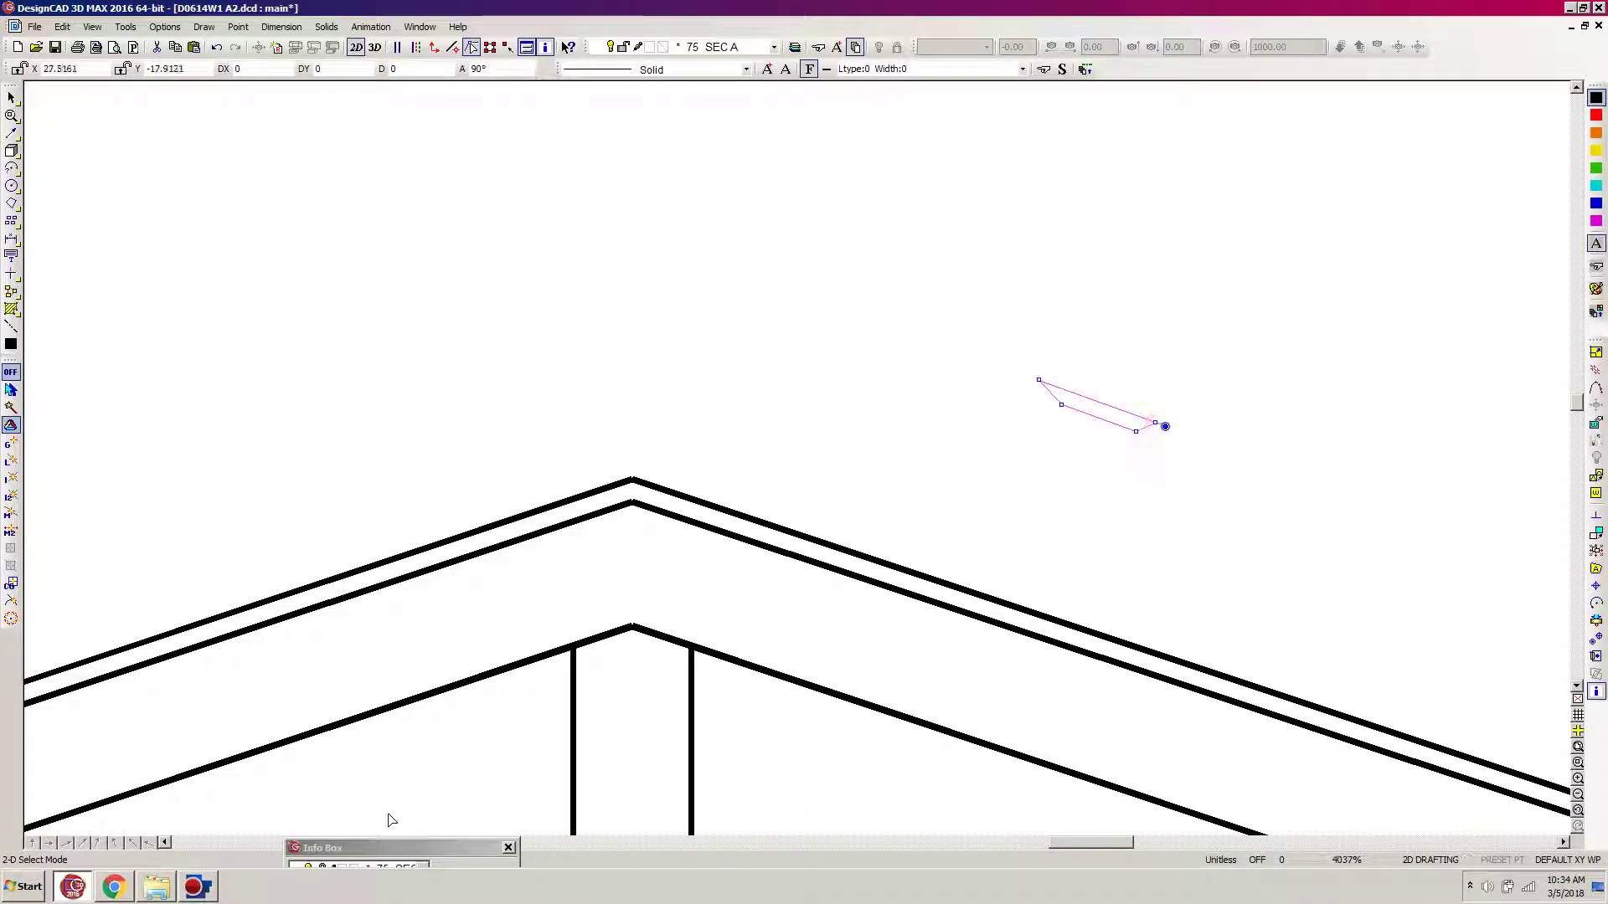
pyautogui.moveTo(400, 850); pyautogui.dragTo(342, 257)
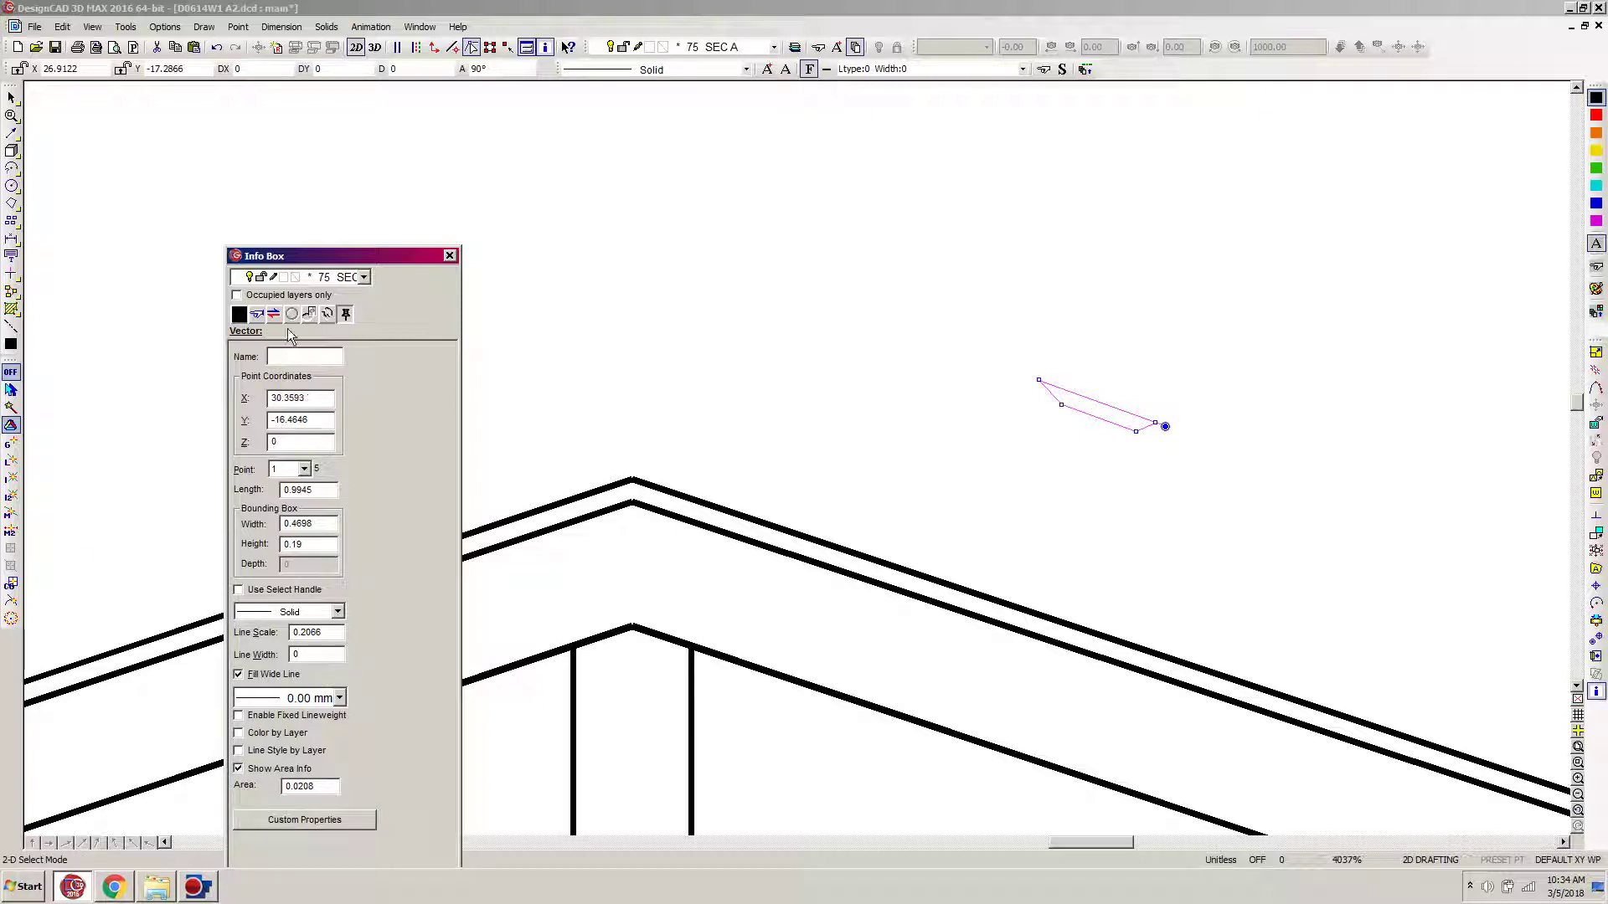
pyautogui.click(256, 315)
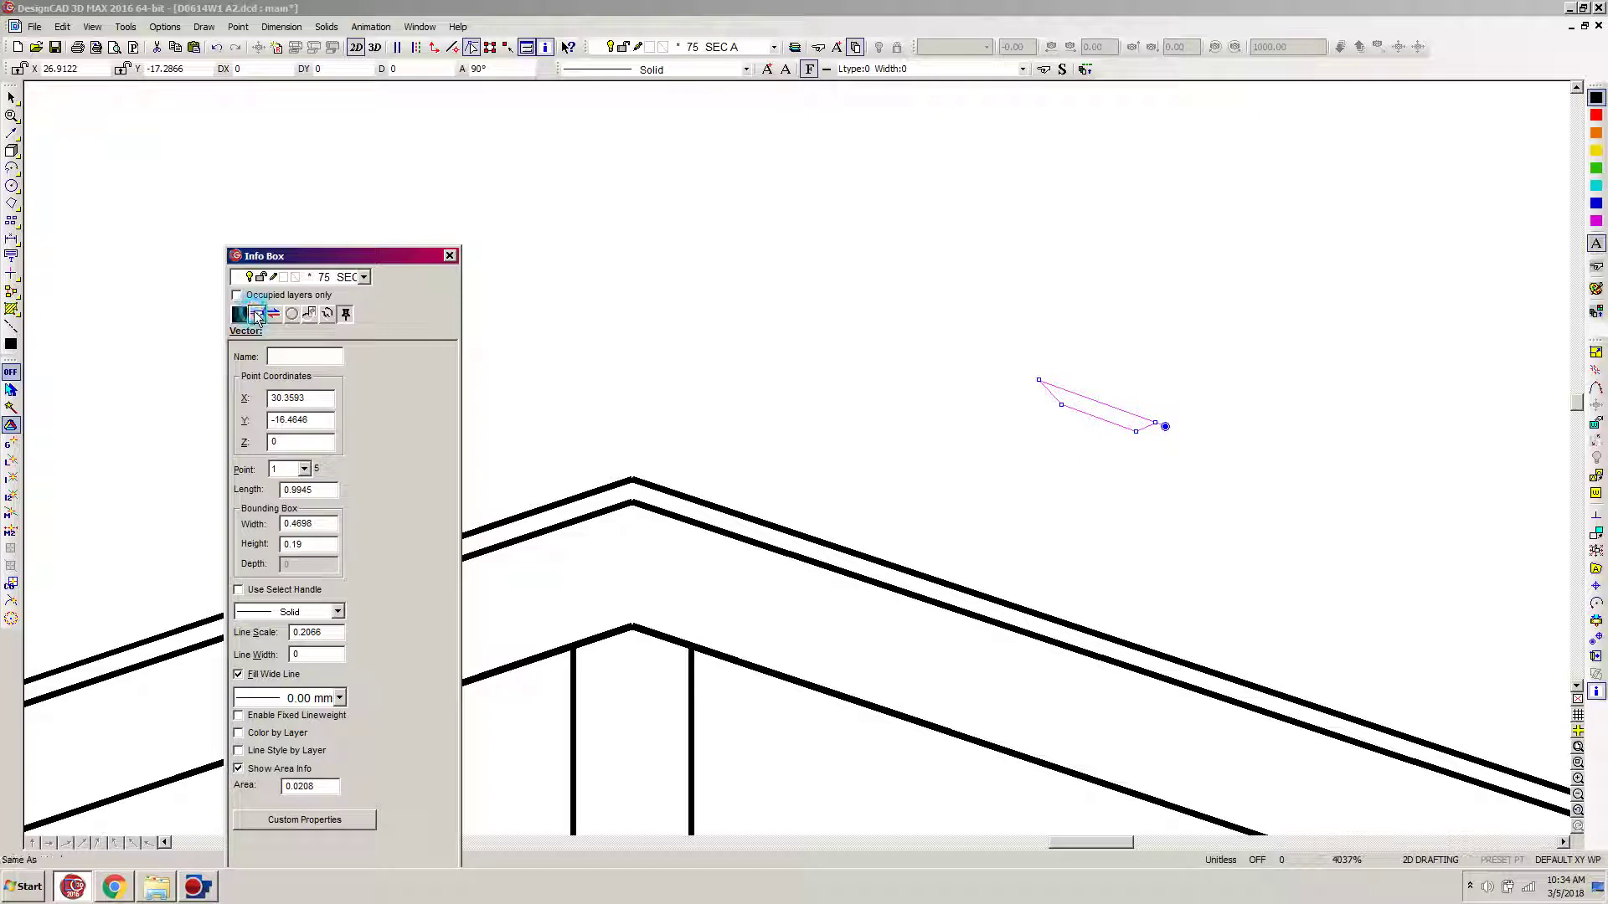
pyautogui.click(791, 527)
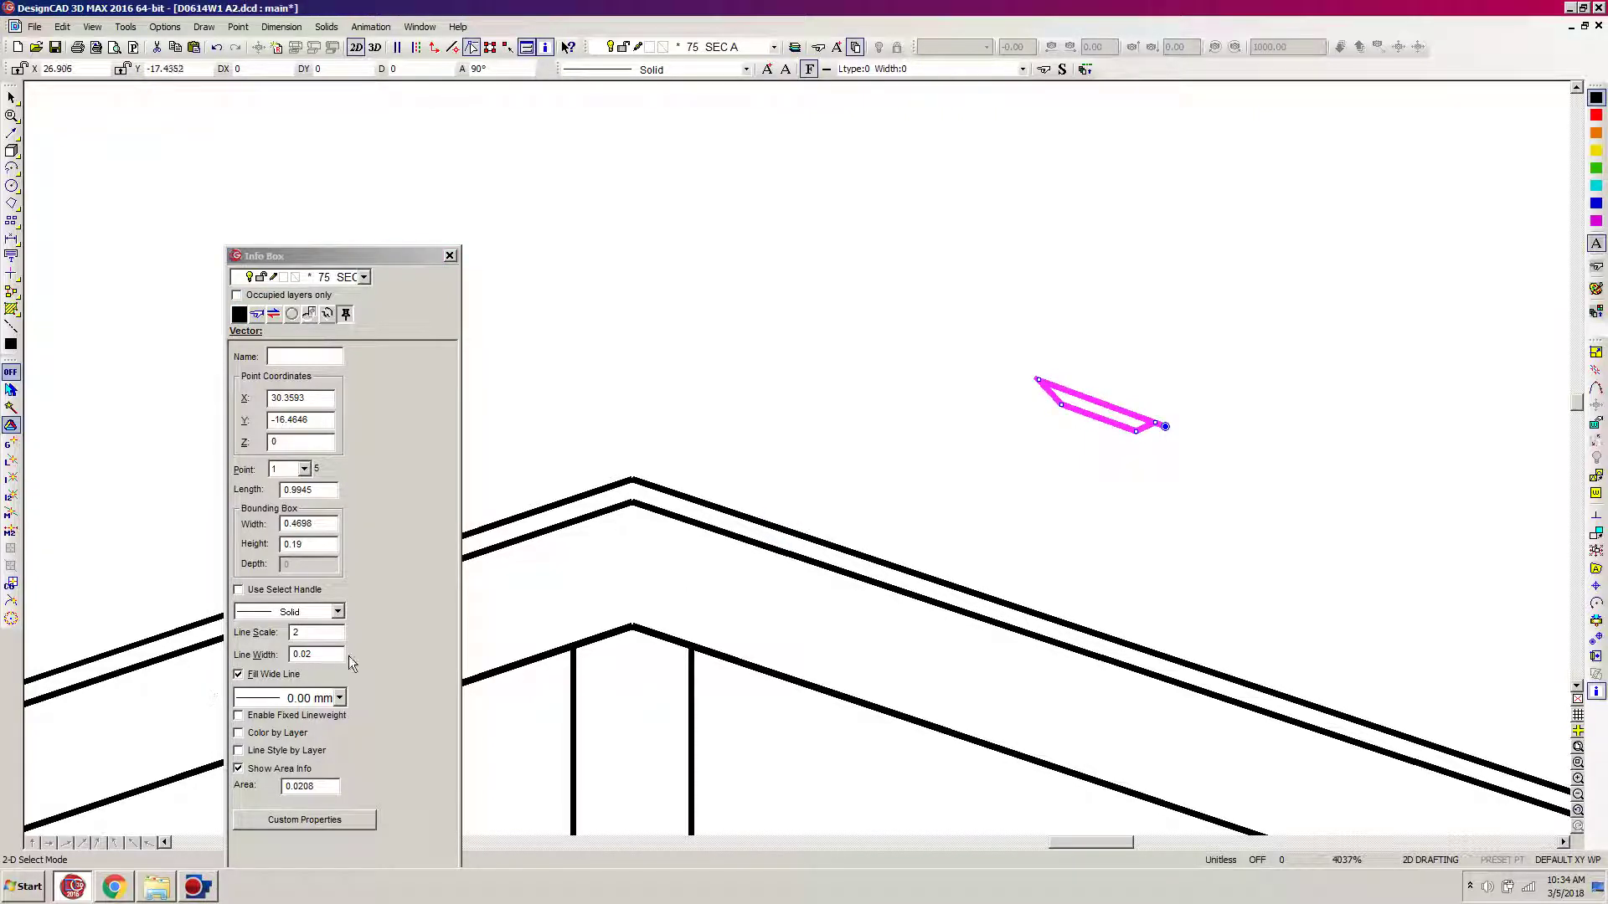
pyautogui.doubleClick(395, 262)
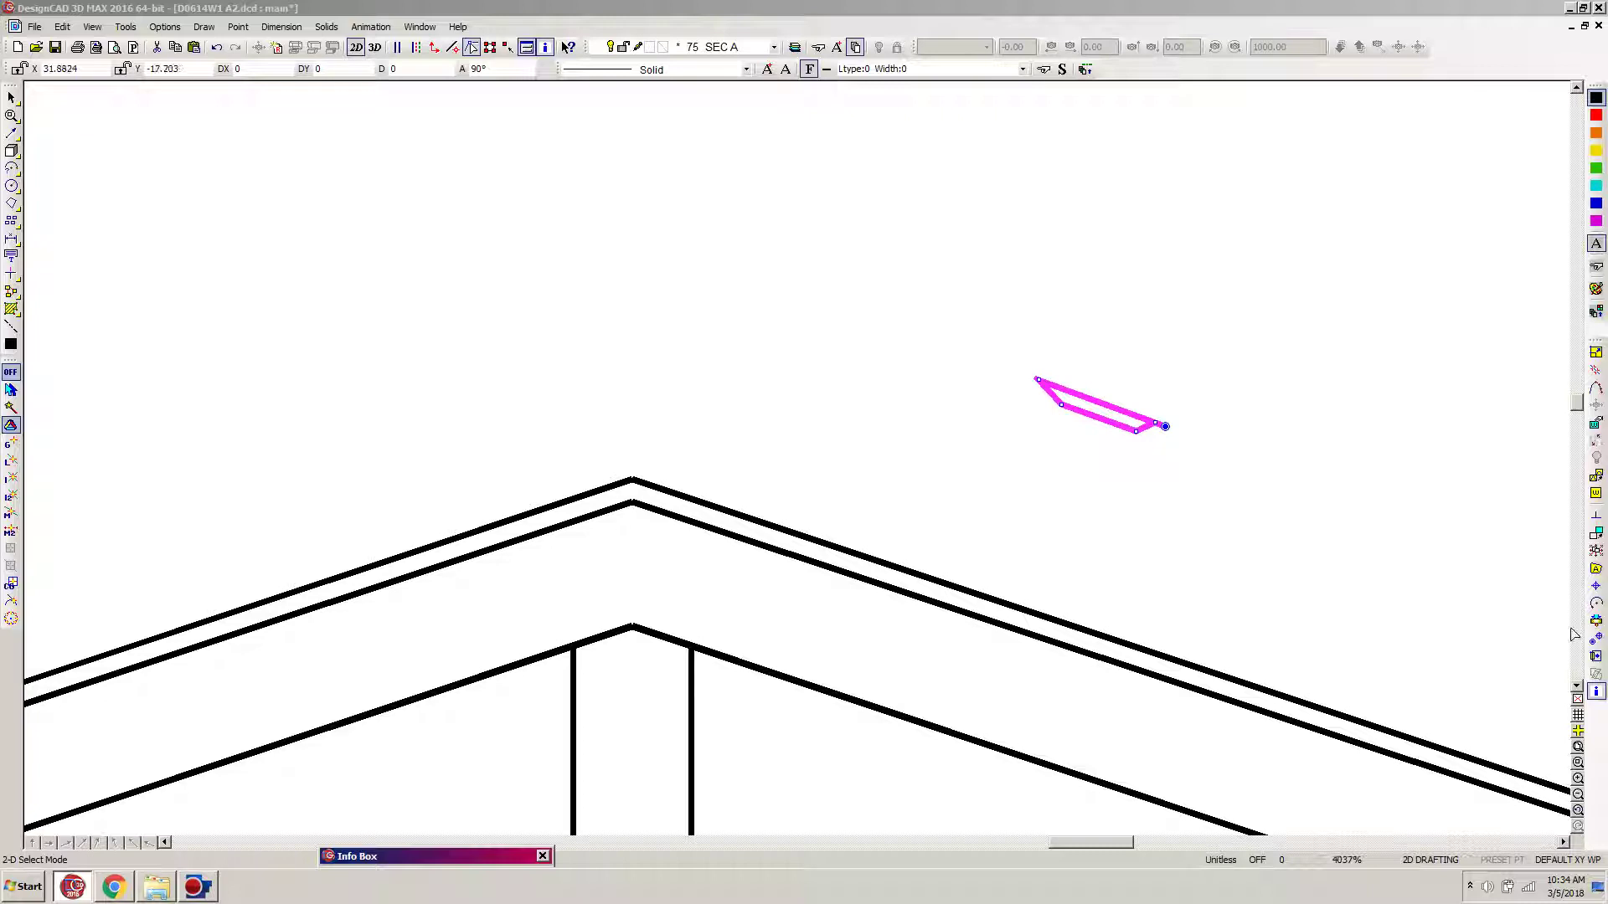
# Move the vent profile onto the right roof slope with its lower corner at the ridge, and mirror a copy onto the left slope.
pyautogui.click(1596, 655)
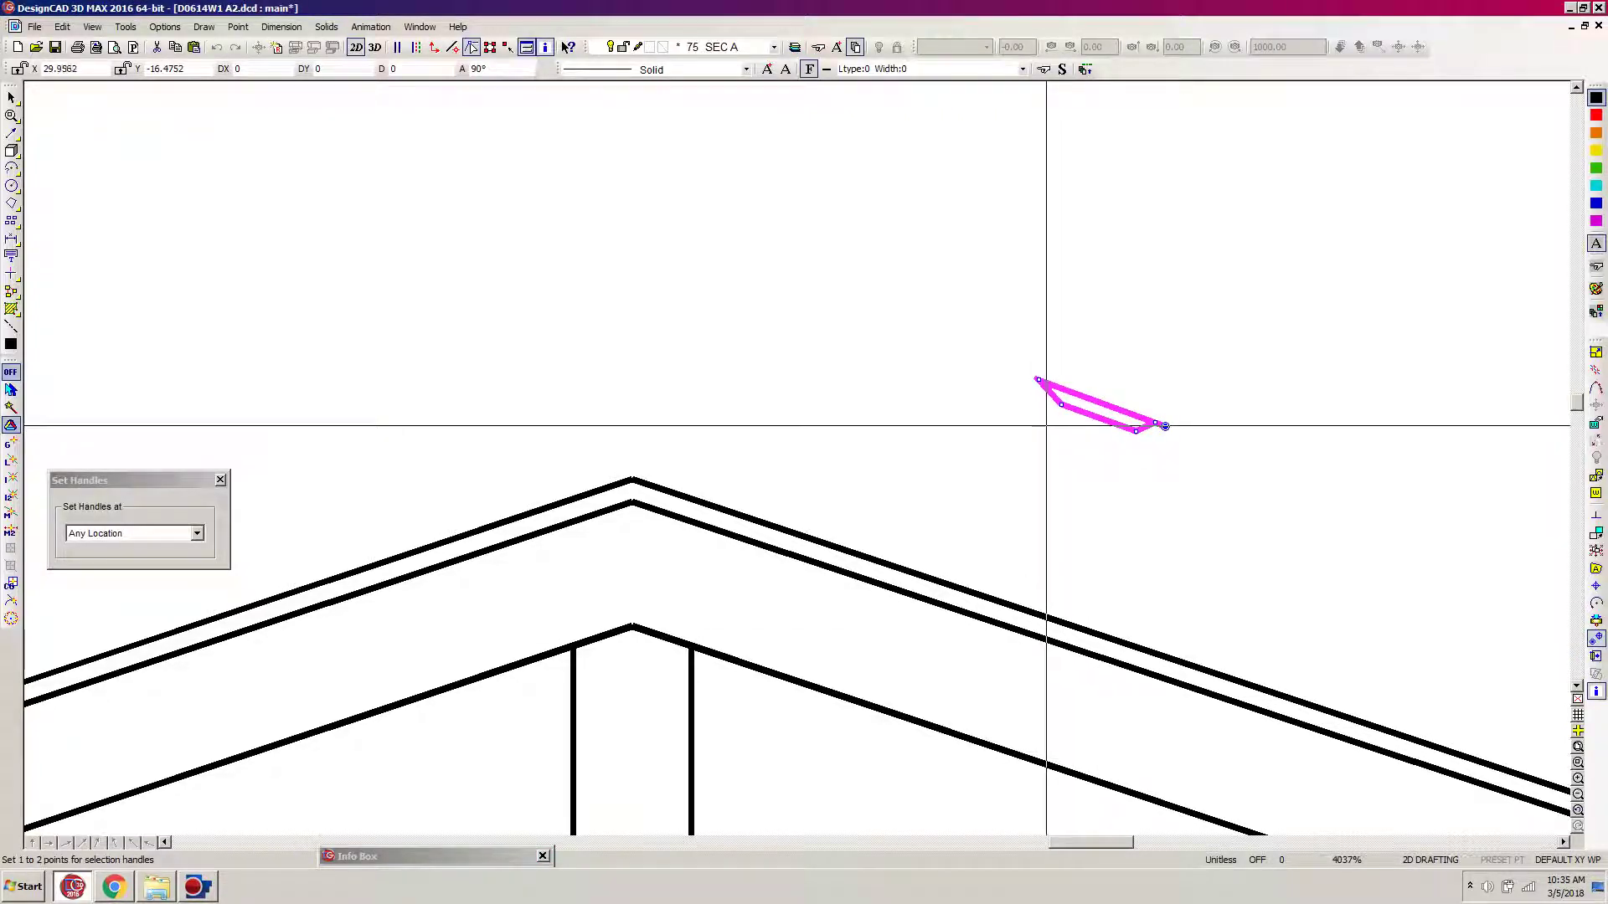
pyautogui.click(1134, 432)
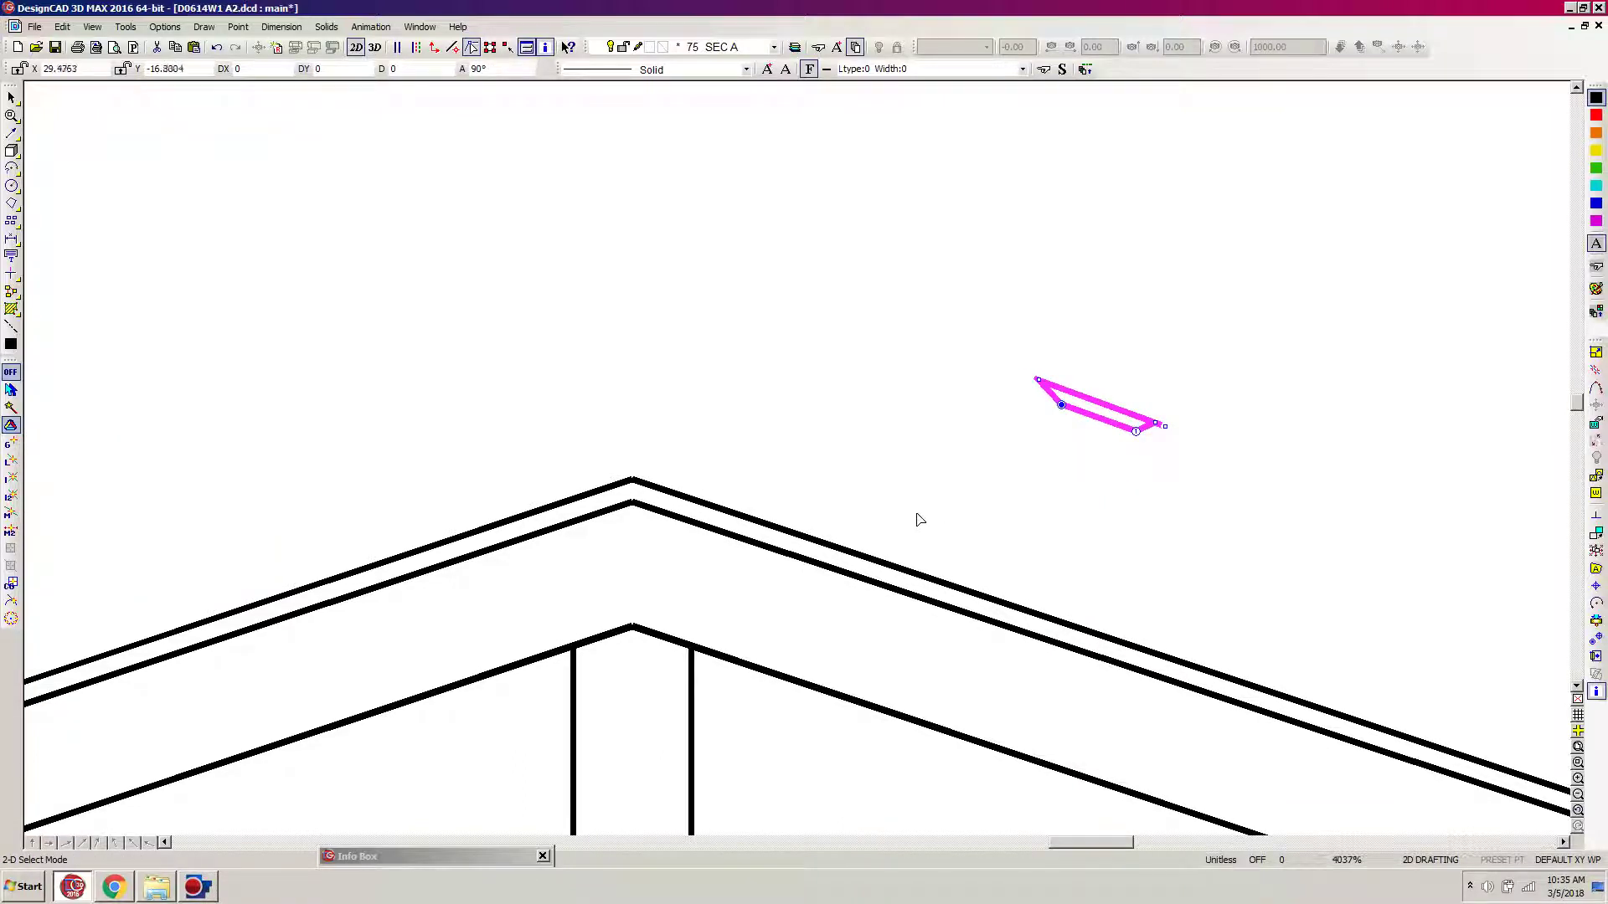
pyautogui.hotkey('ctrl', 'c')
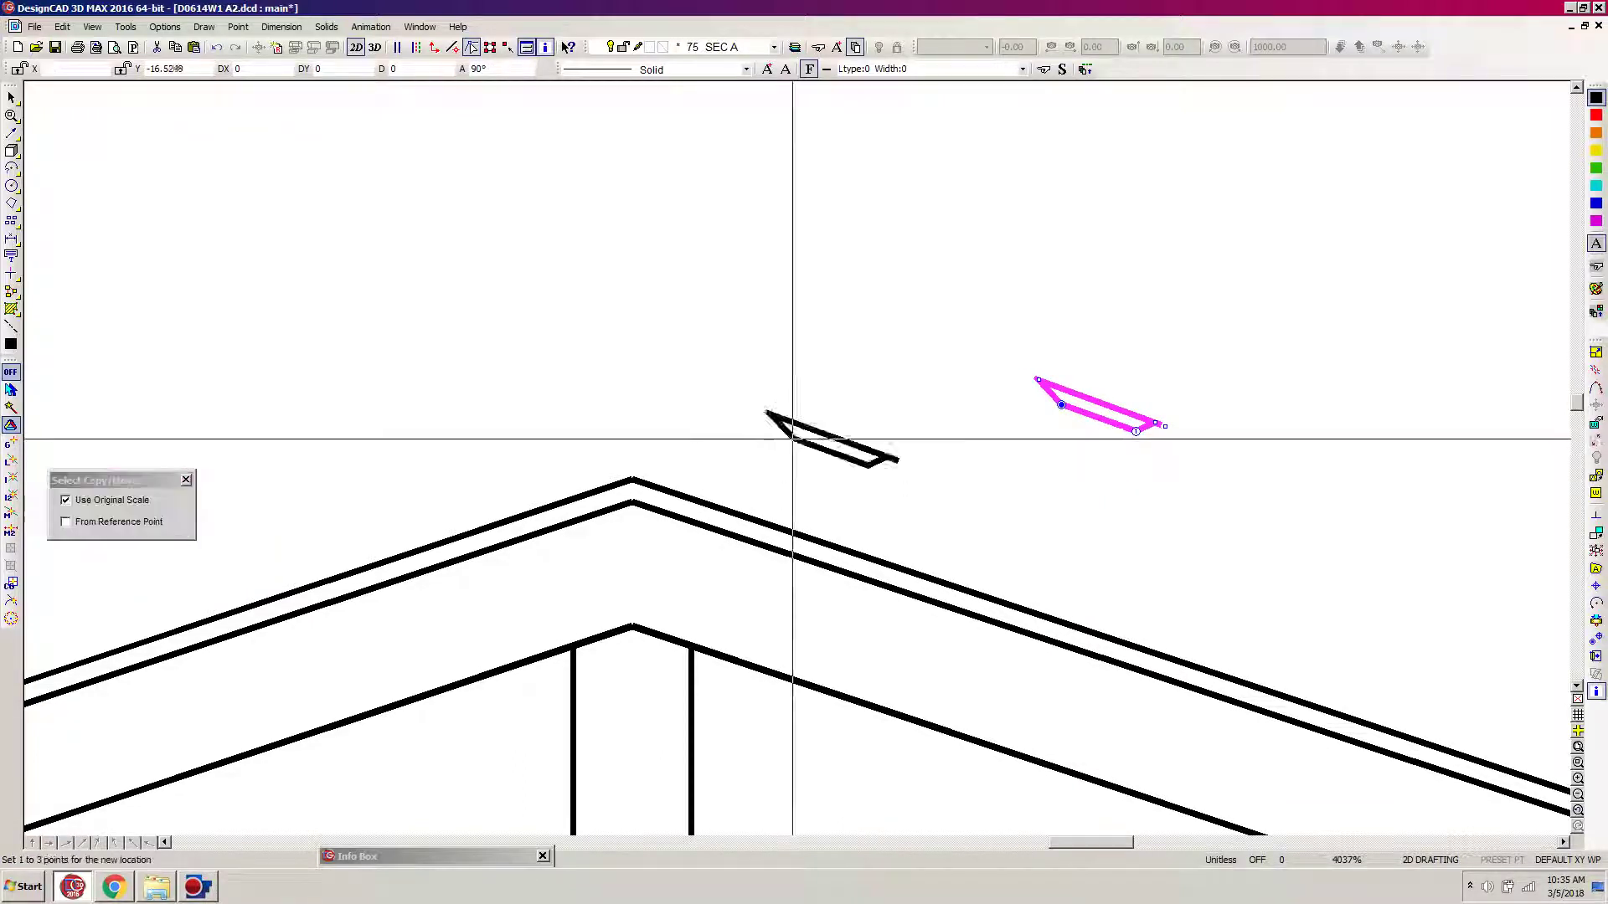
pyautogui.click(634, 480)
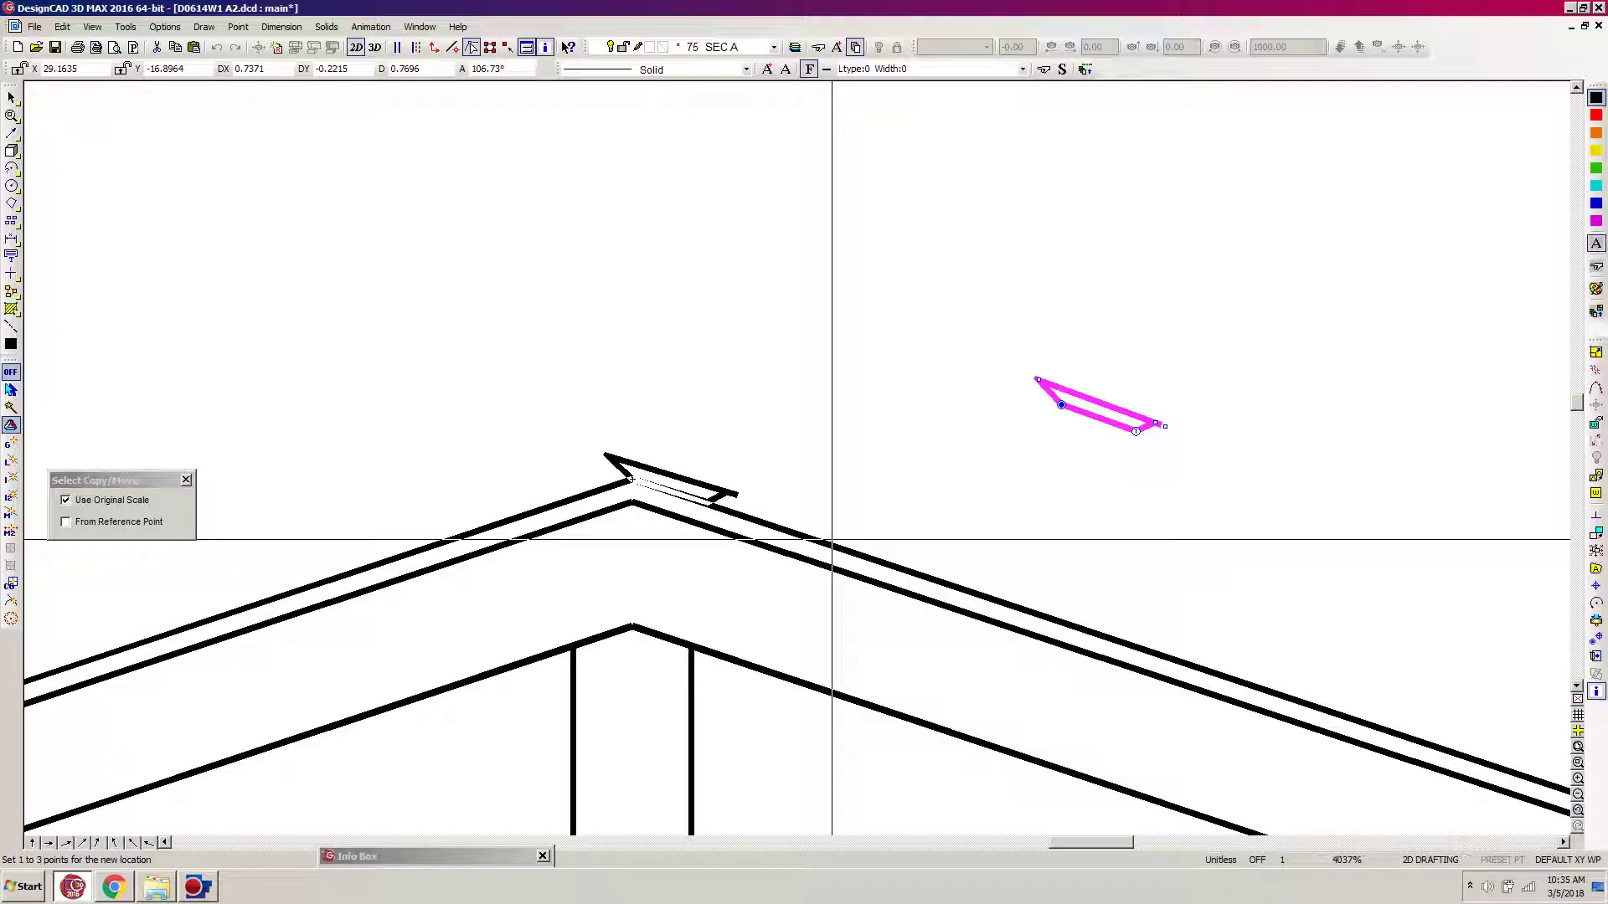
pyautogui.click(831, 540)
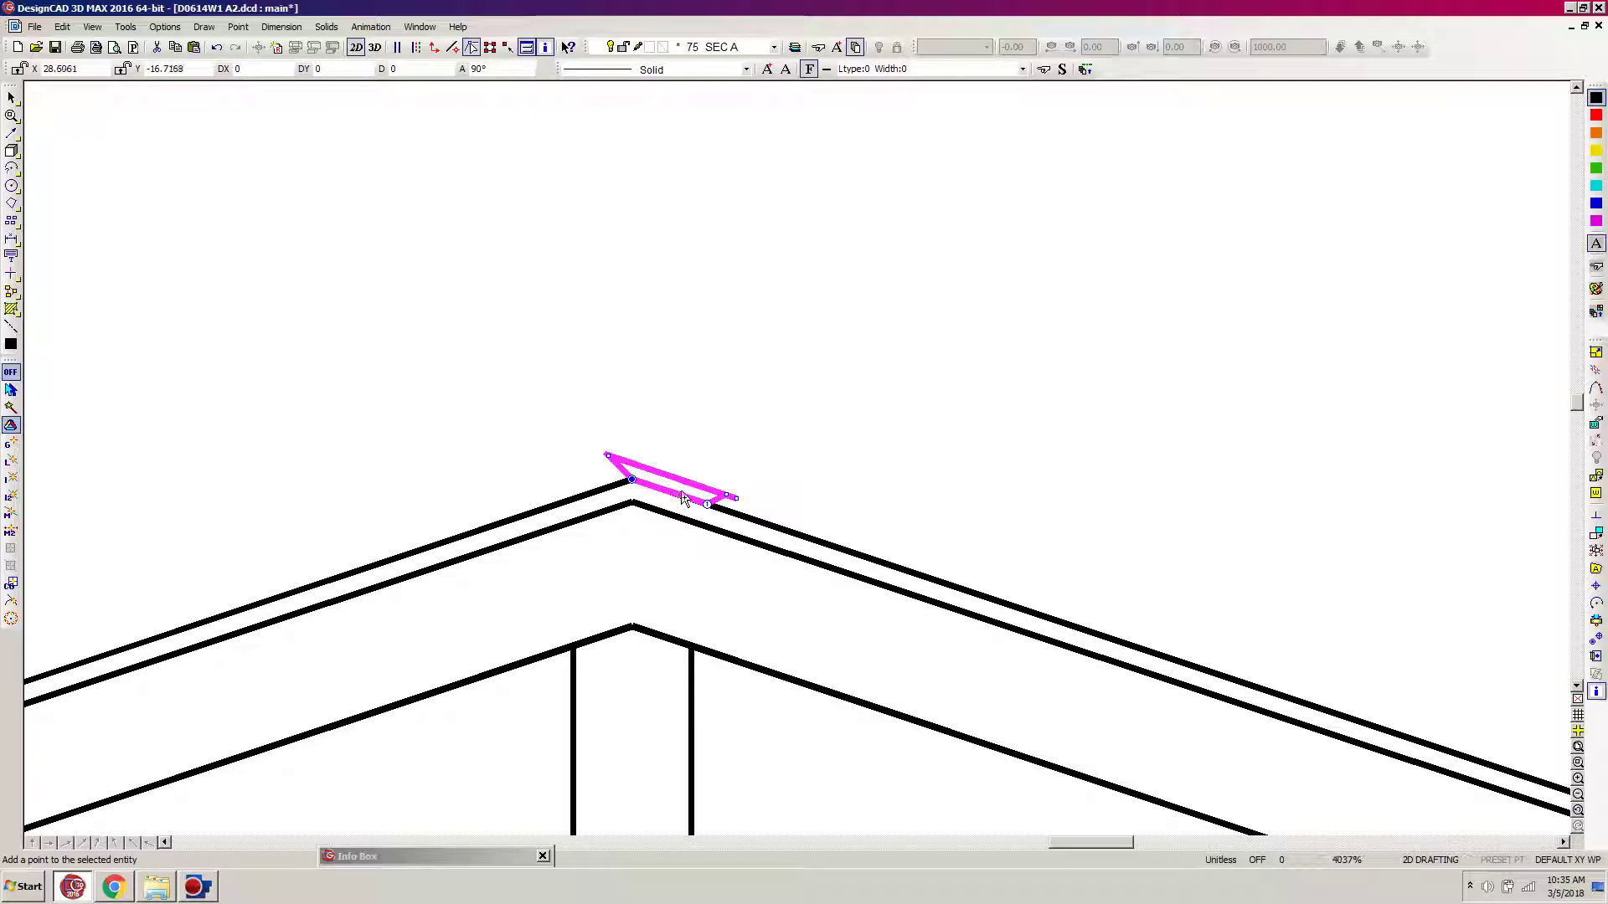
pyautogui.hotkey('shift', 'm')
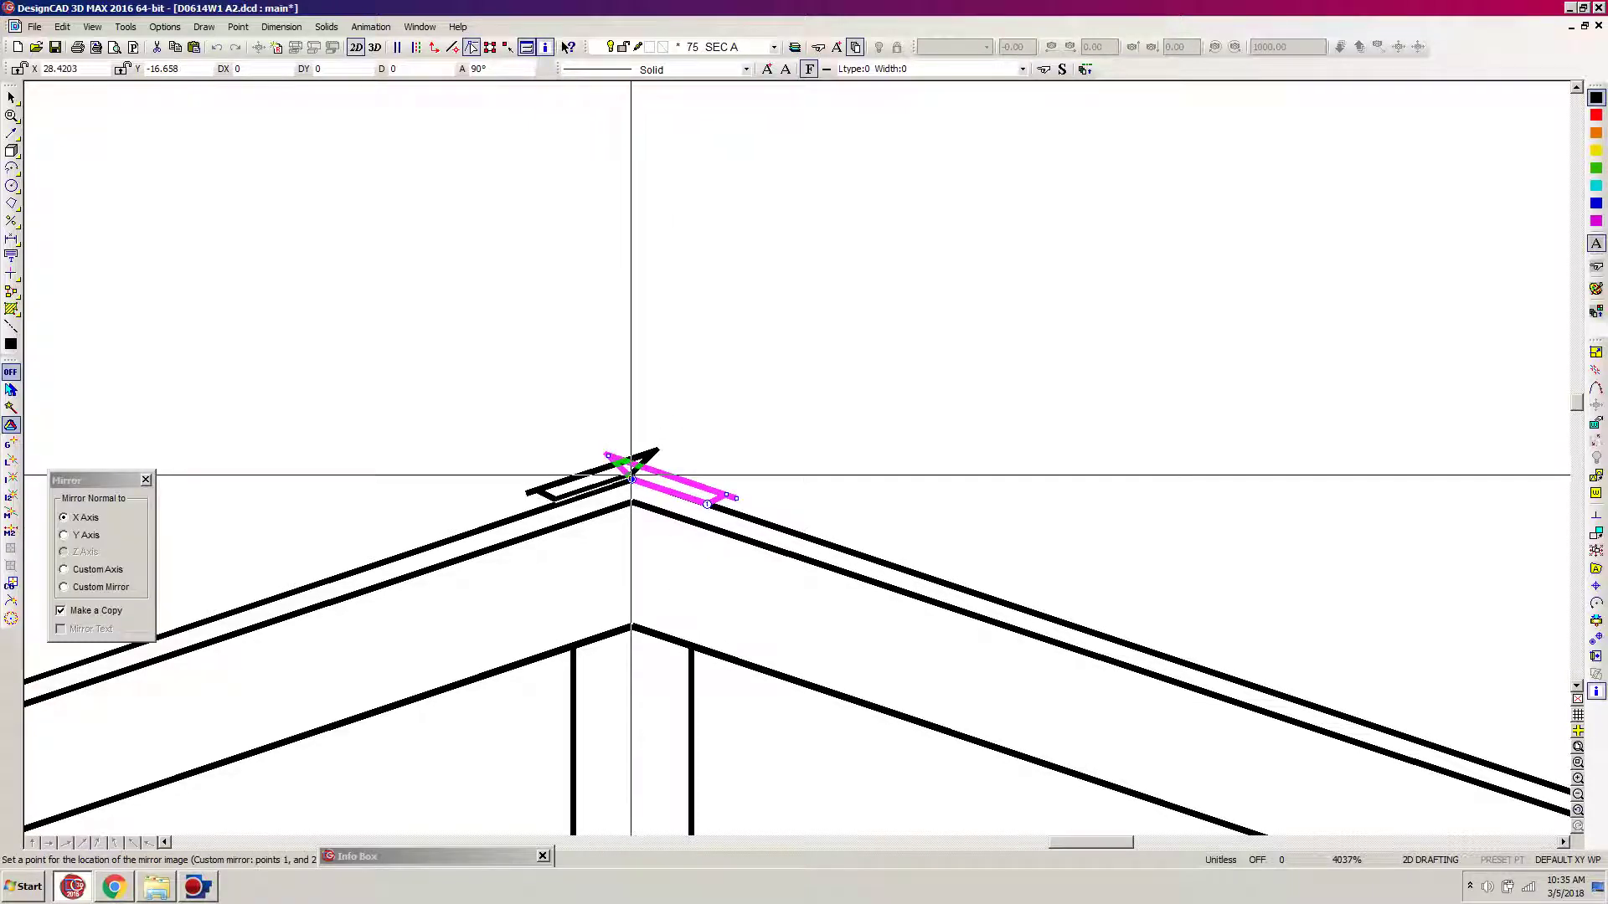
pyautogui.click(633, 476)
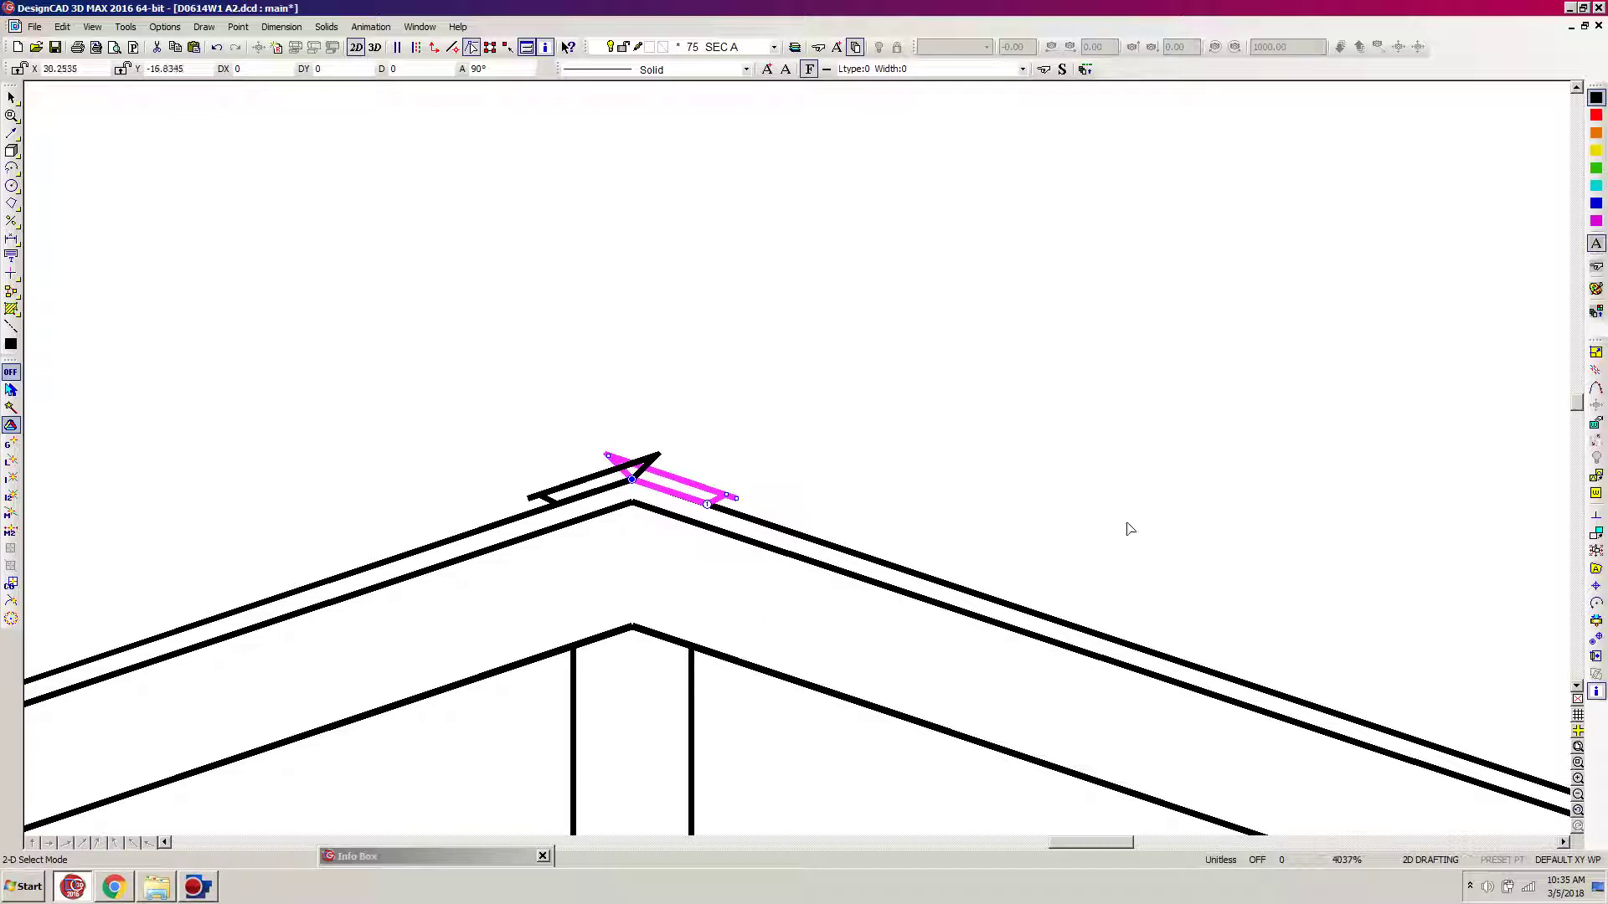
# Set the right vent profile's selection handle at its upper tip.
pyautogui.click(1597, 639)
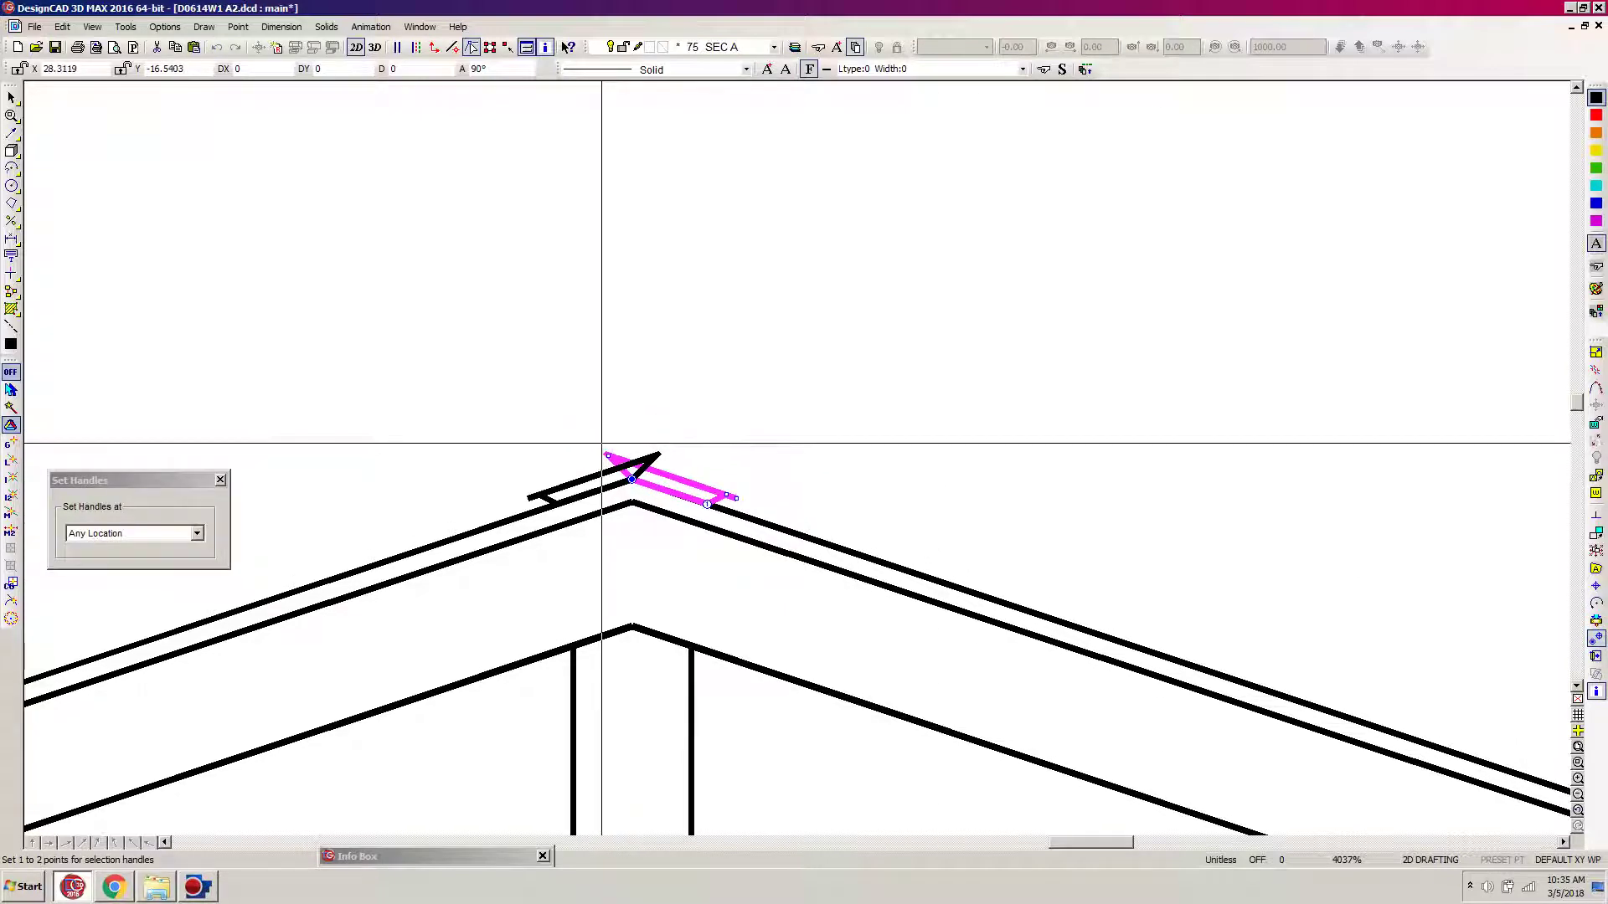
pyautogui.click(606, 456)
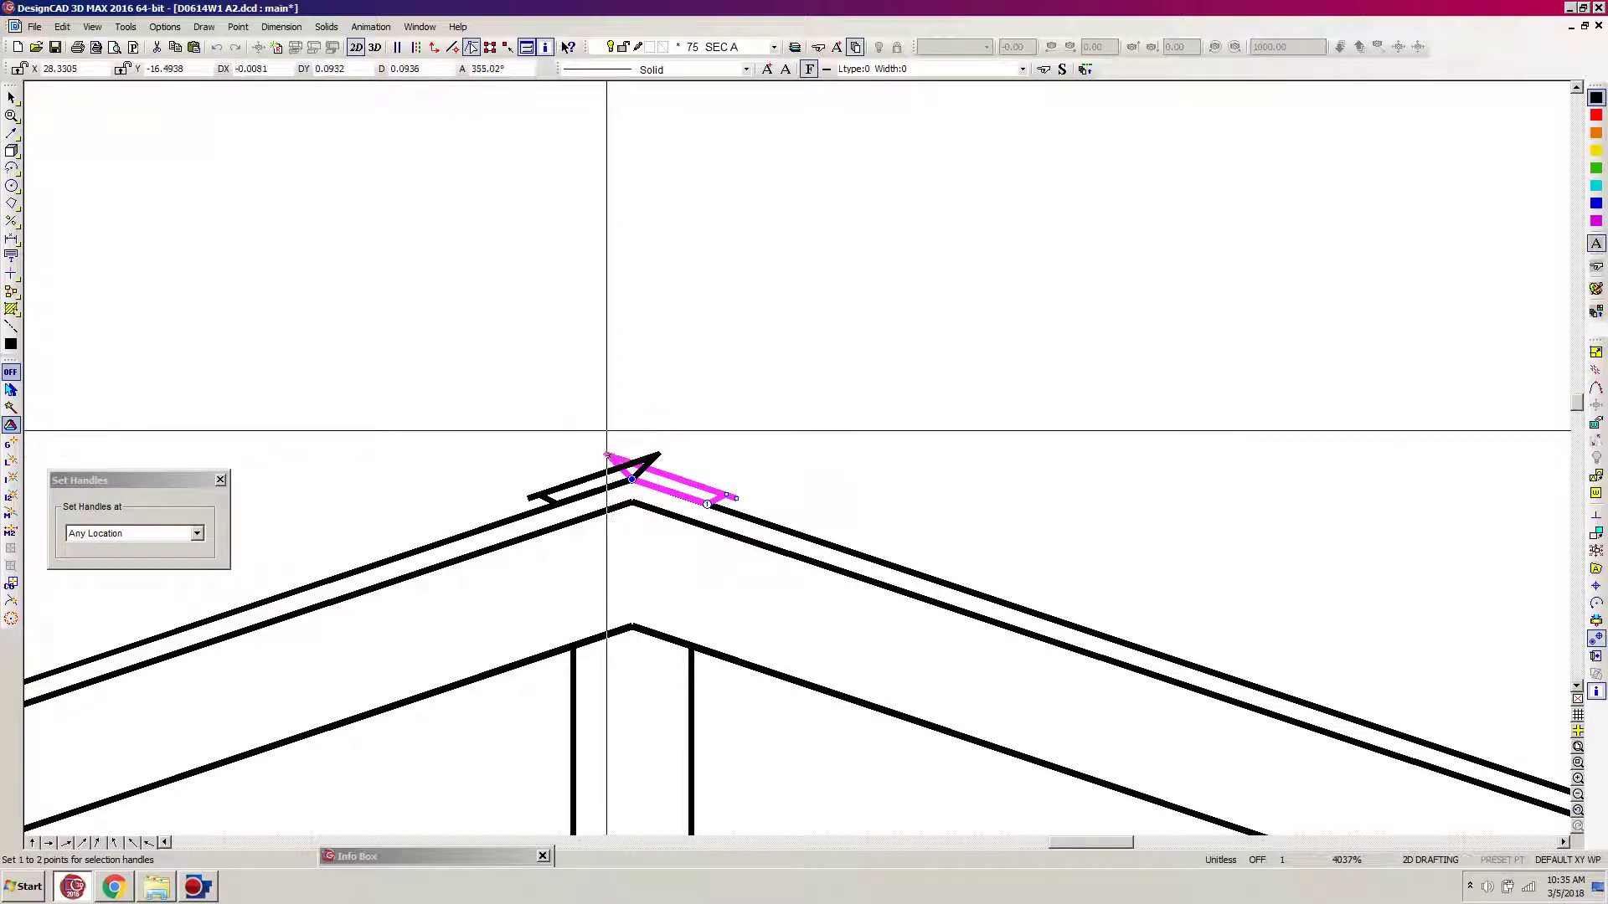
pyautogui.press('Return')
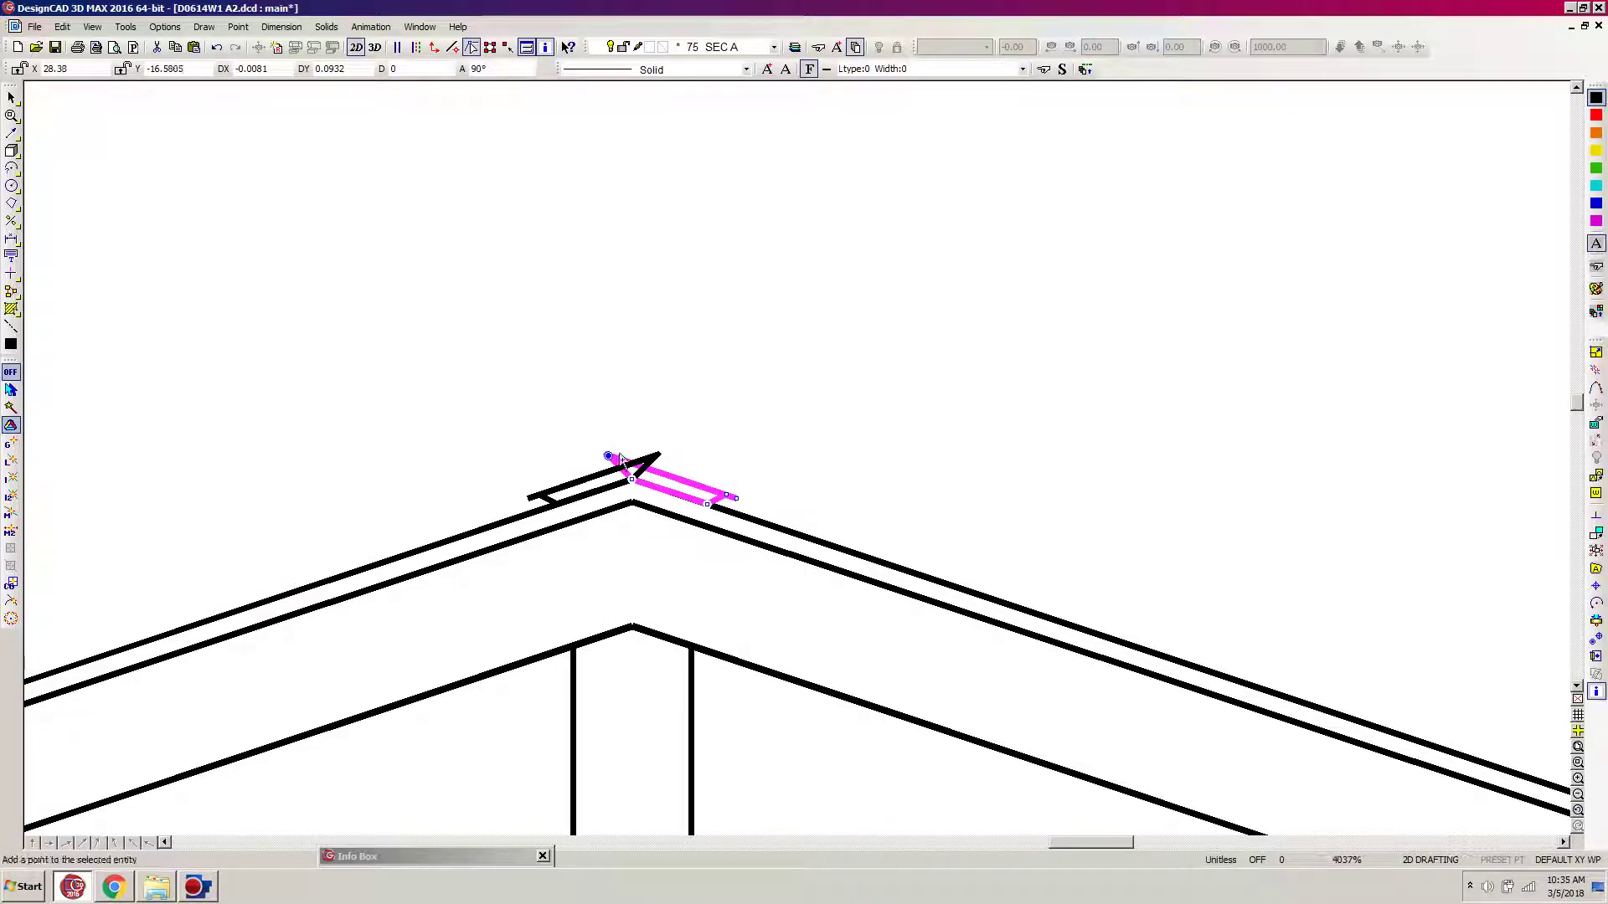
pyautogui.press('z')
pyautogui.click(760, 559)
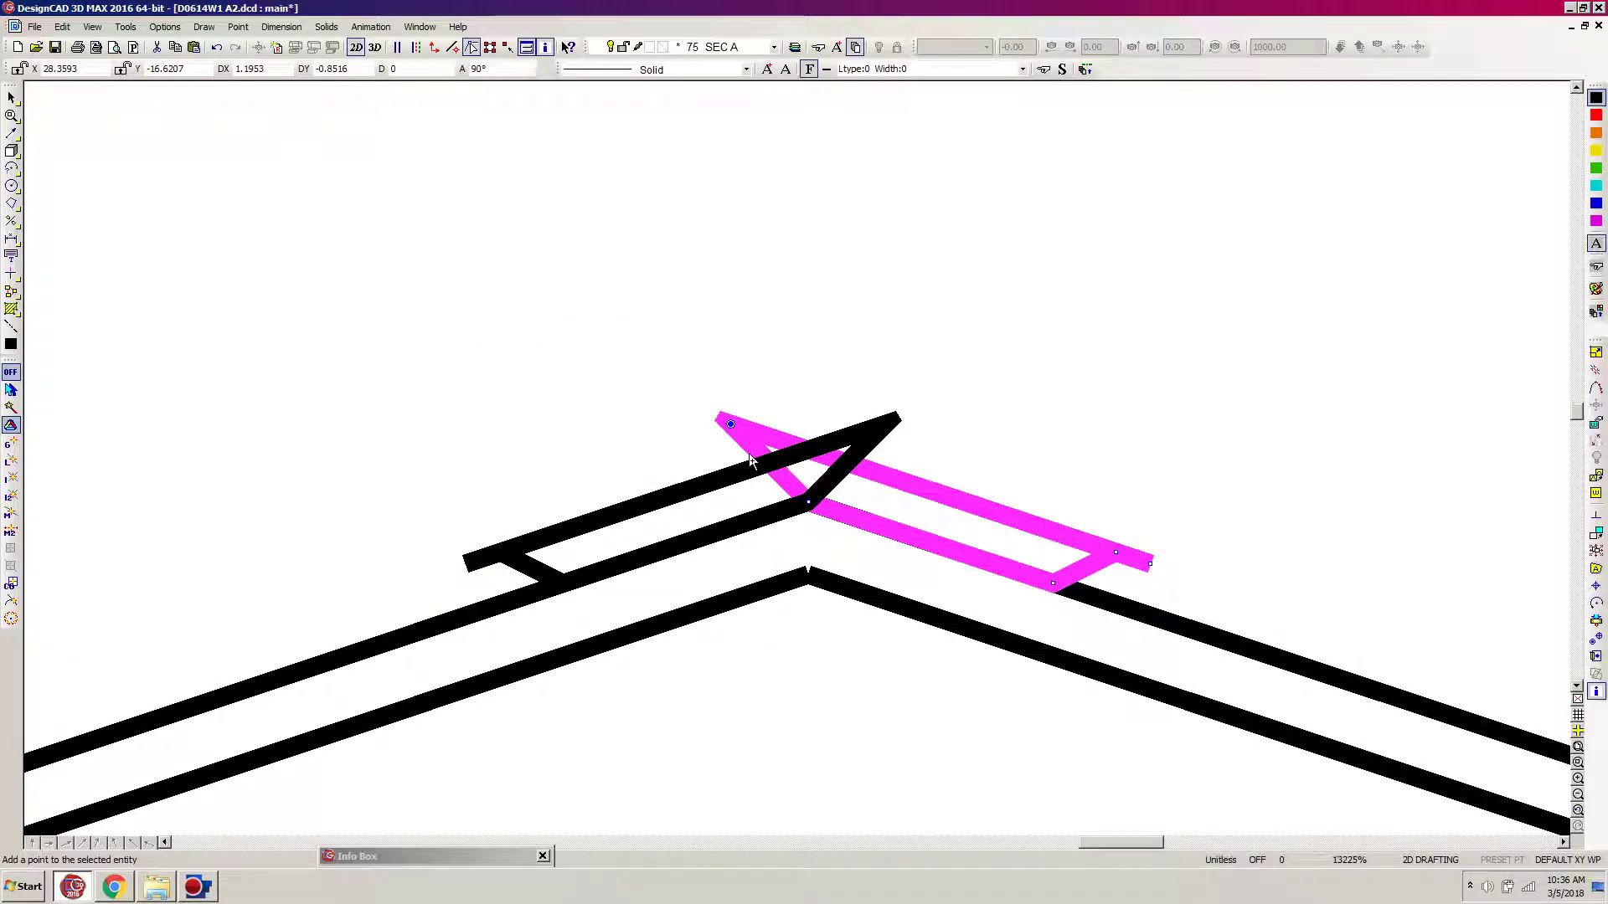
# Try to move the right vent profile by its tip using the two-line intersection snap, and undo the move.
pyautogui.press('m')
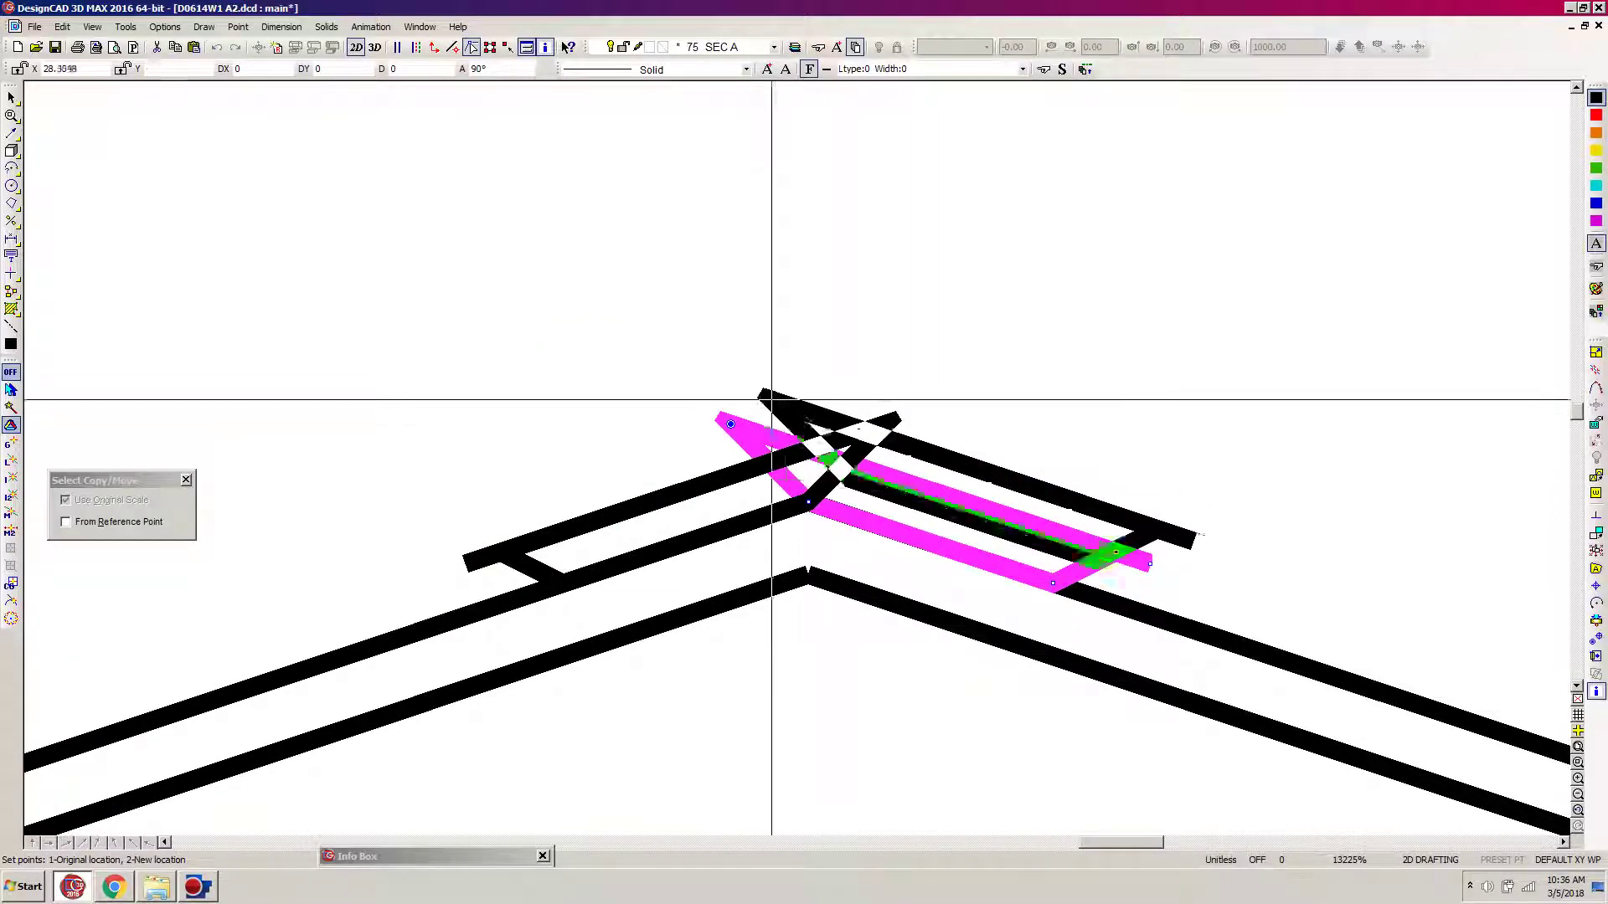
pyautogui.click(8, 428)
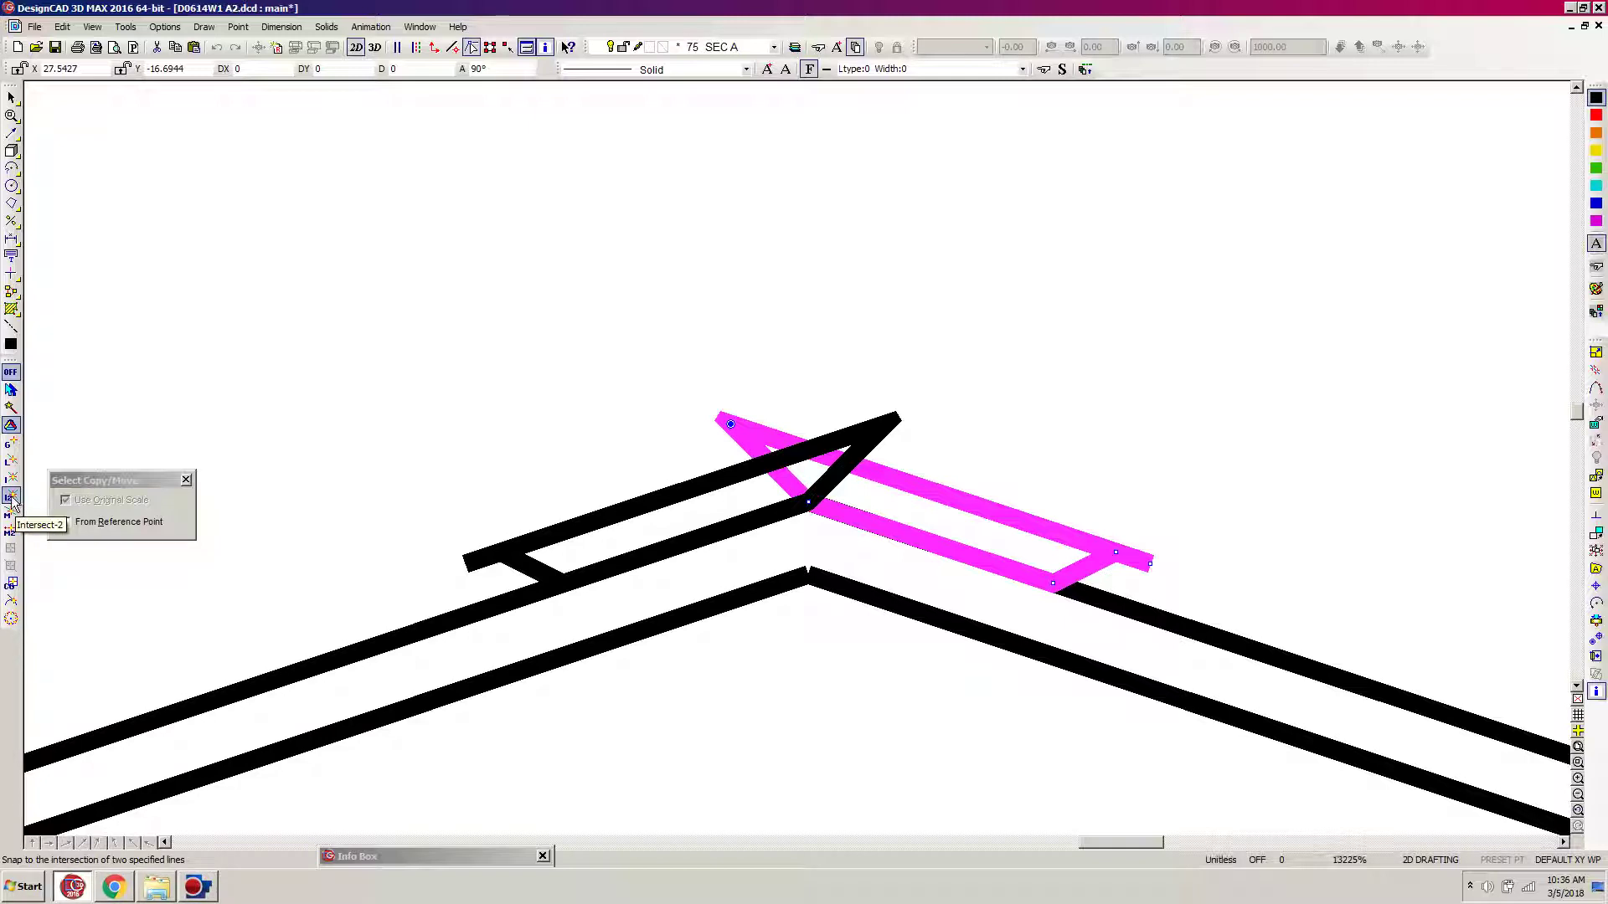
pyautogui.click(11, 499)
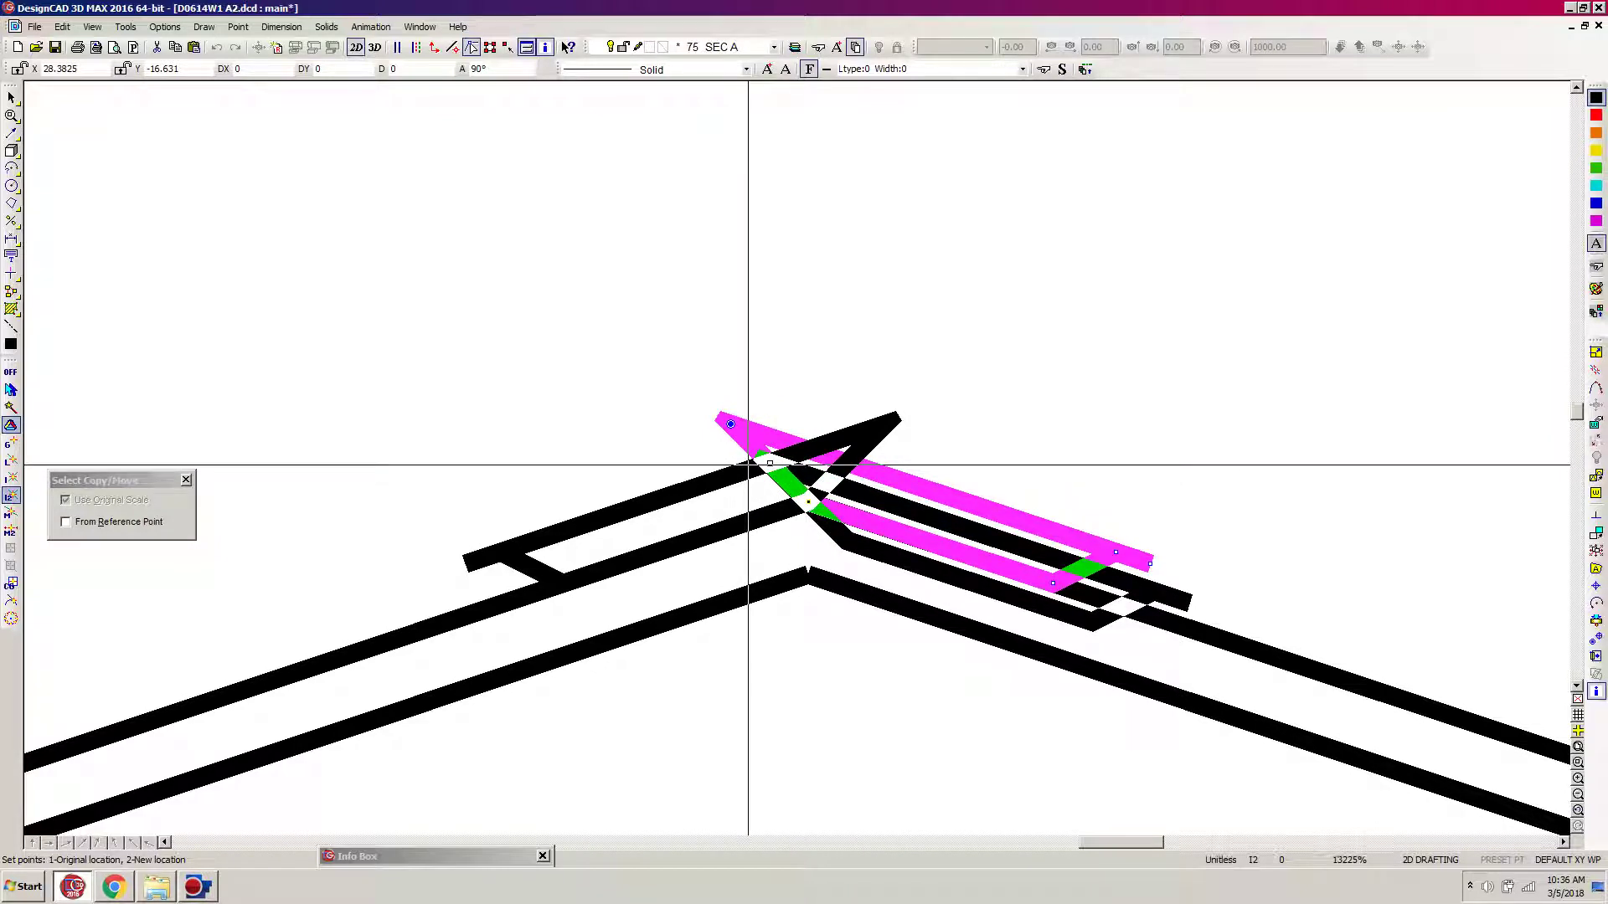
pyautogui.click(769, 463)
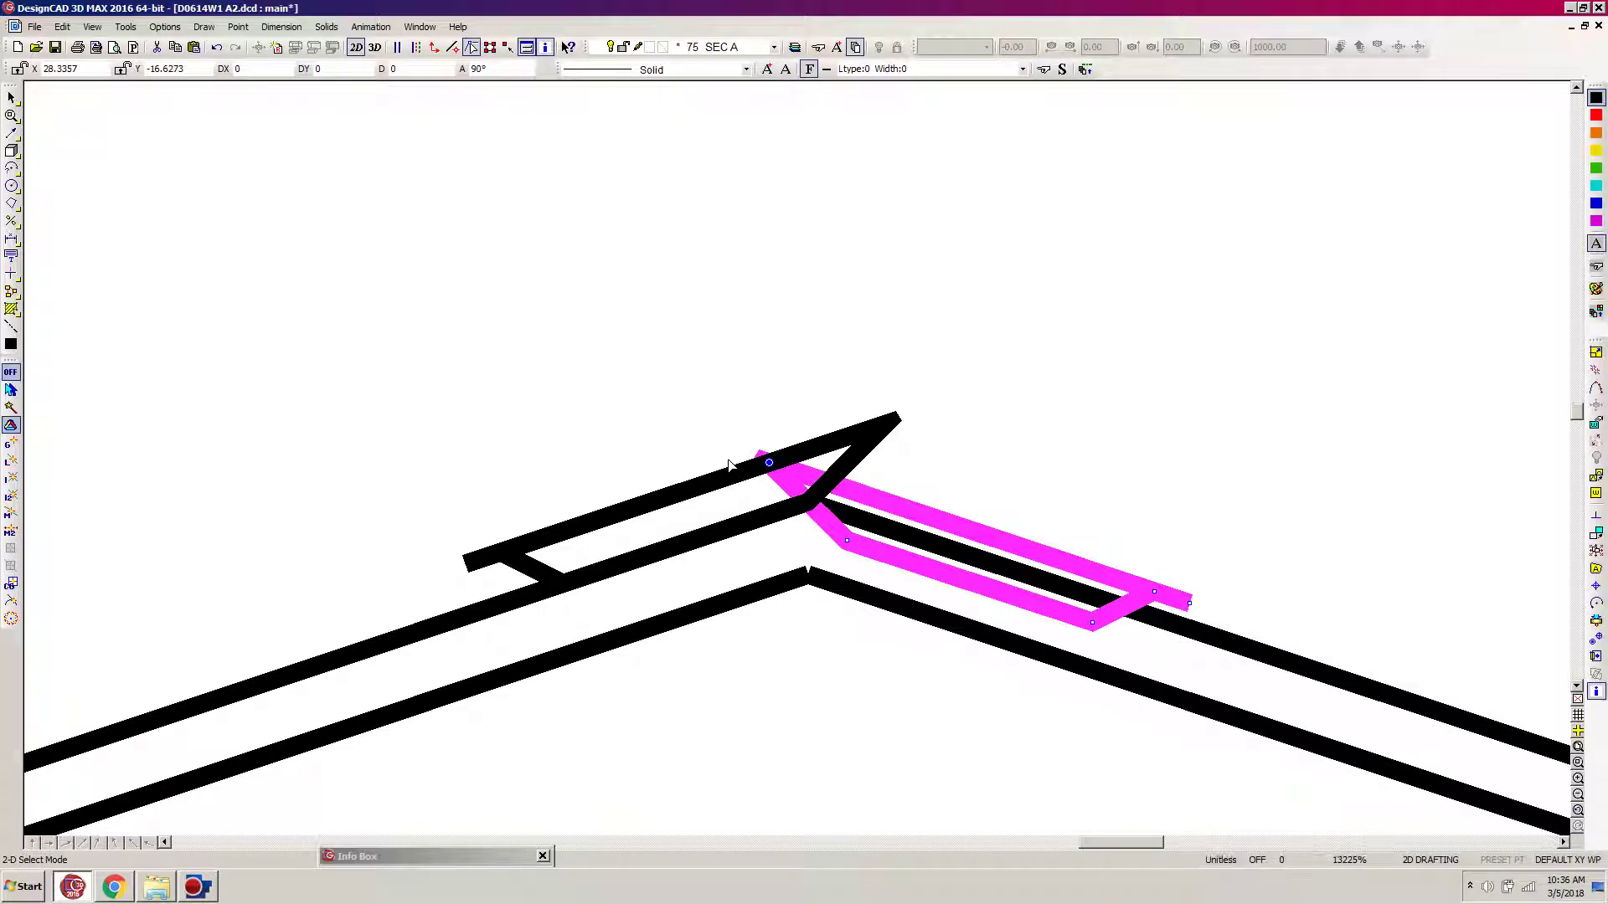
pyautogui.hotkey('ctrl', 'z')
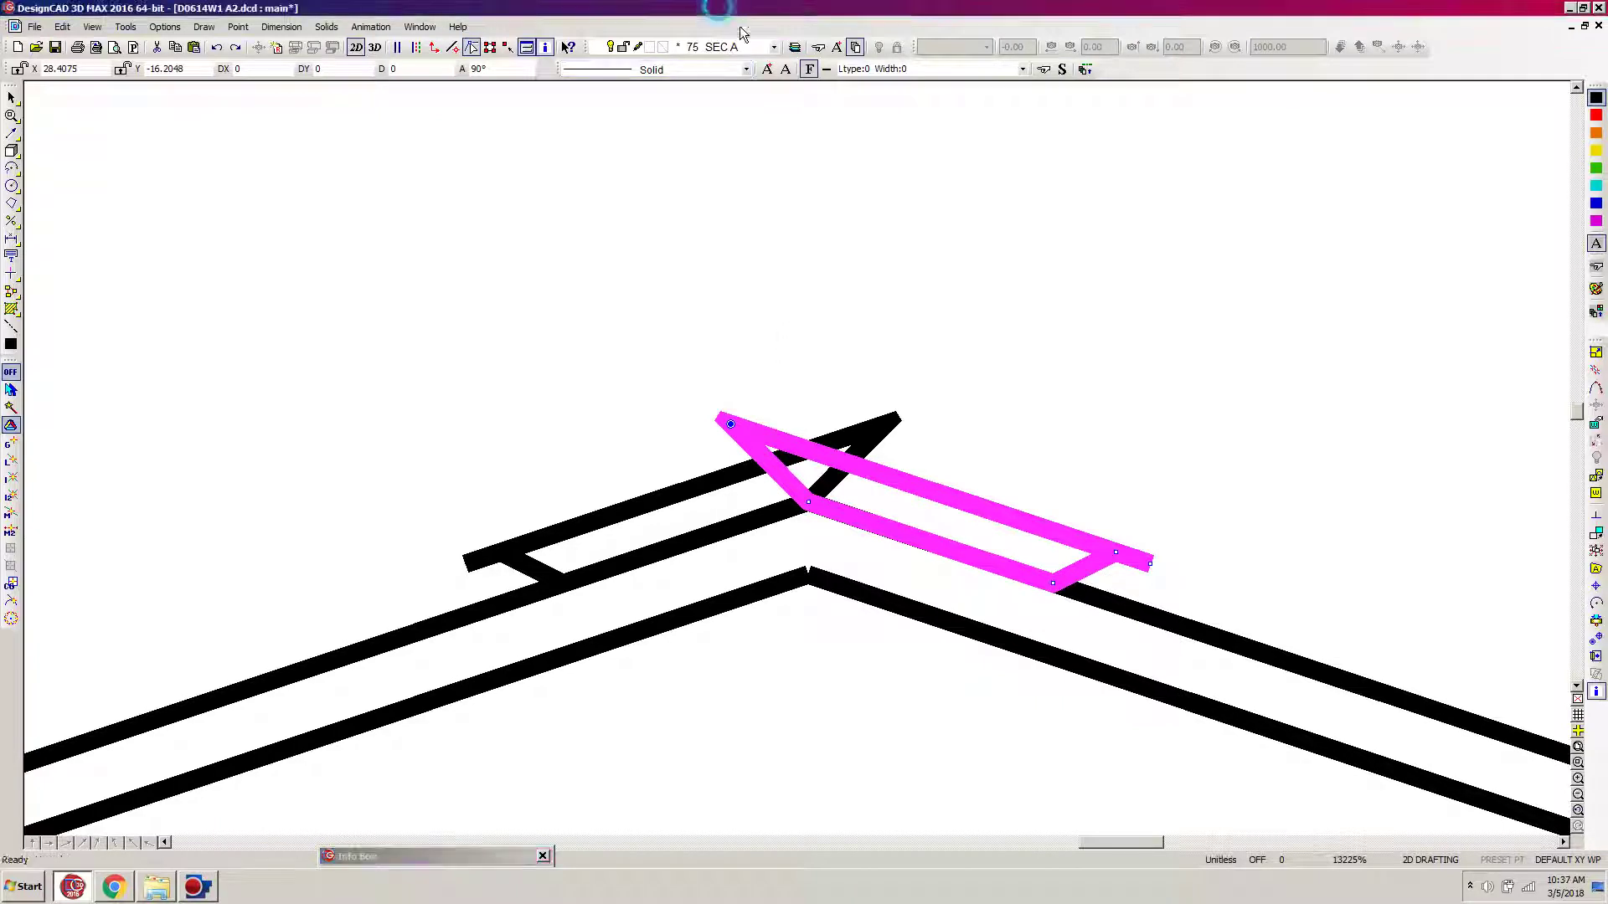
# Move the right vent profile so its upper tip sits where the two profiles' upper lines cross above the ridge.
pyautogui.hotkey('ctrl', 'c')
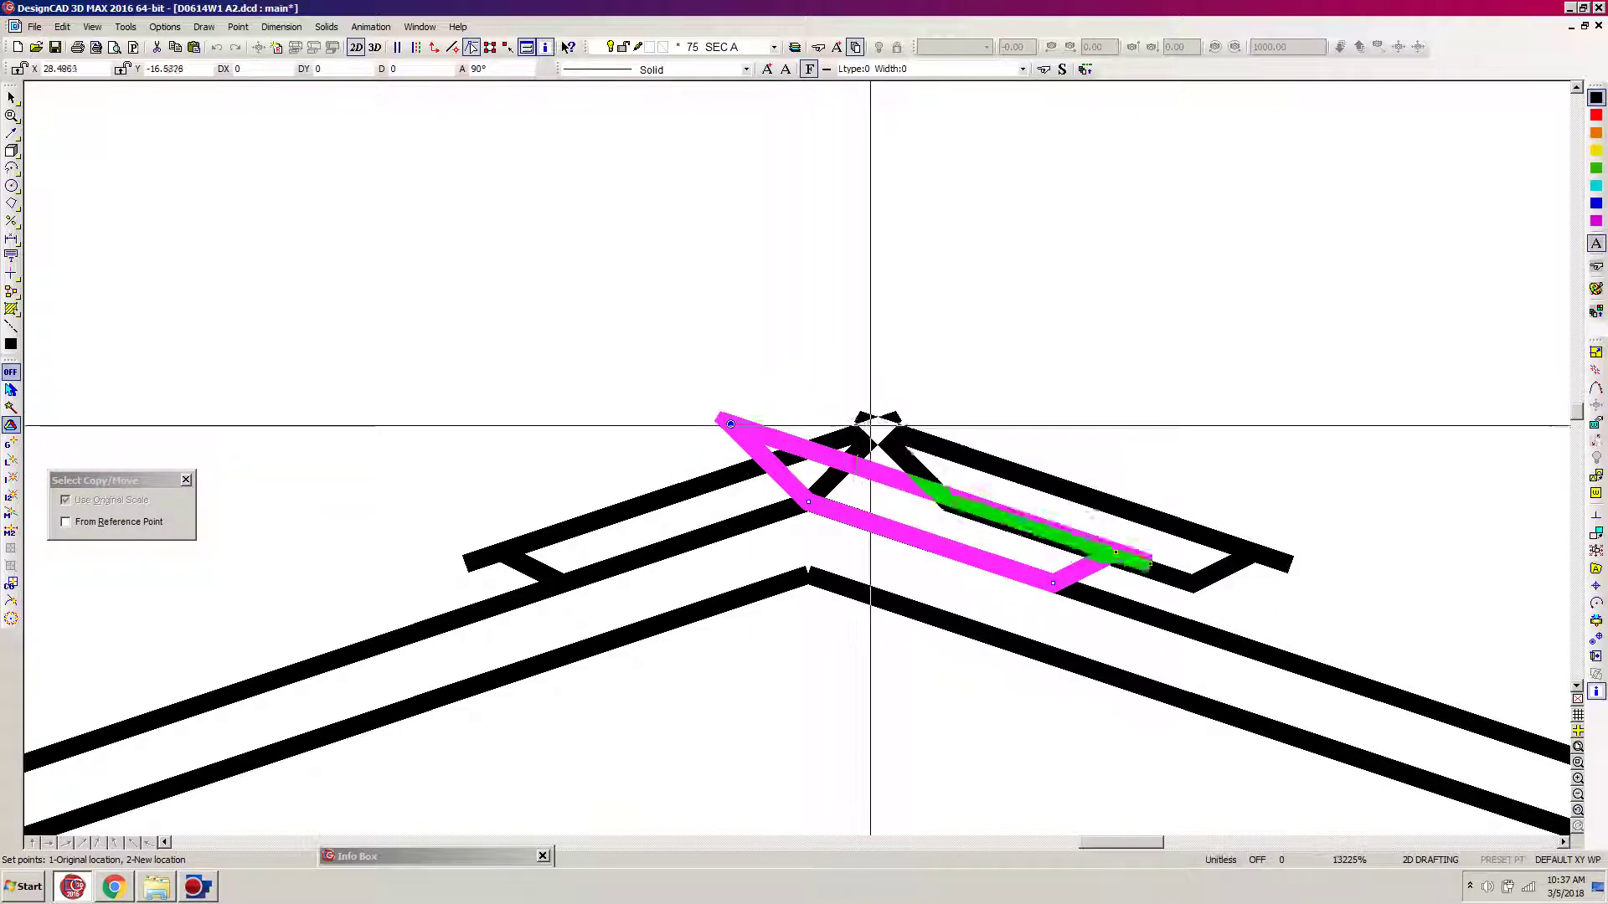
pyautogui.click(11, 495)
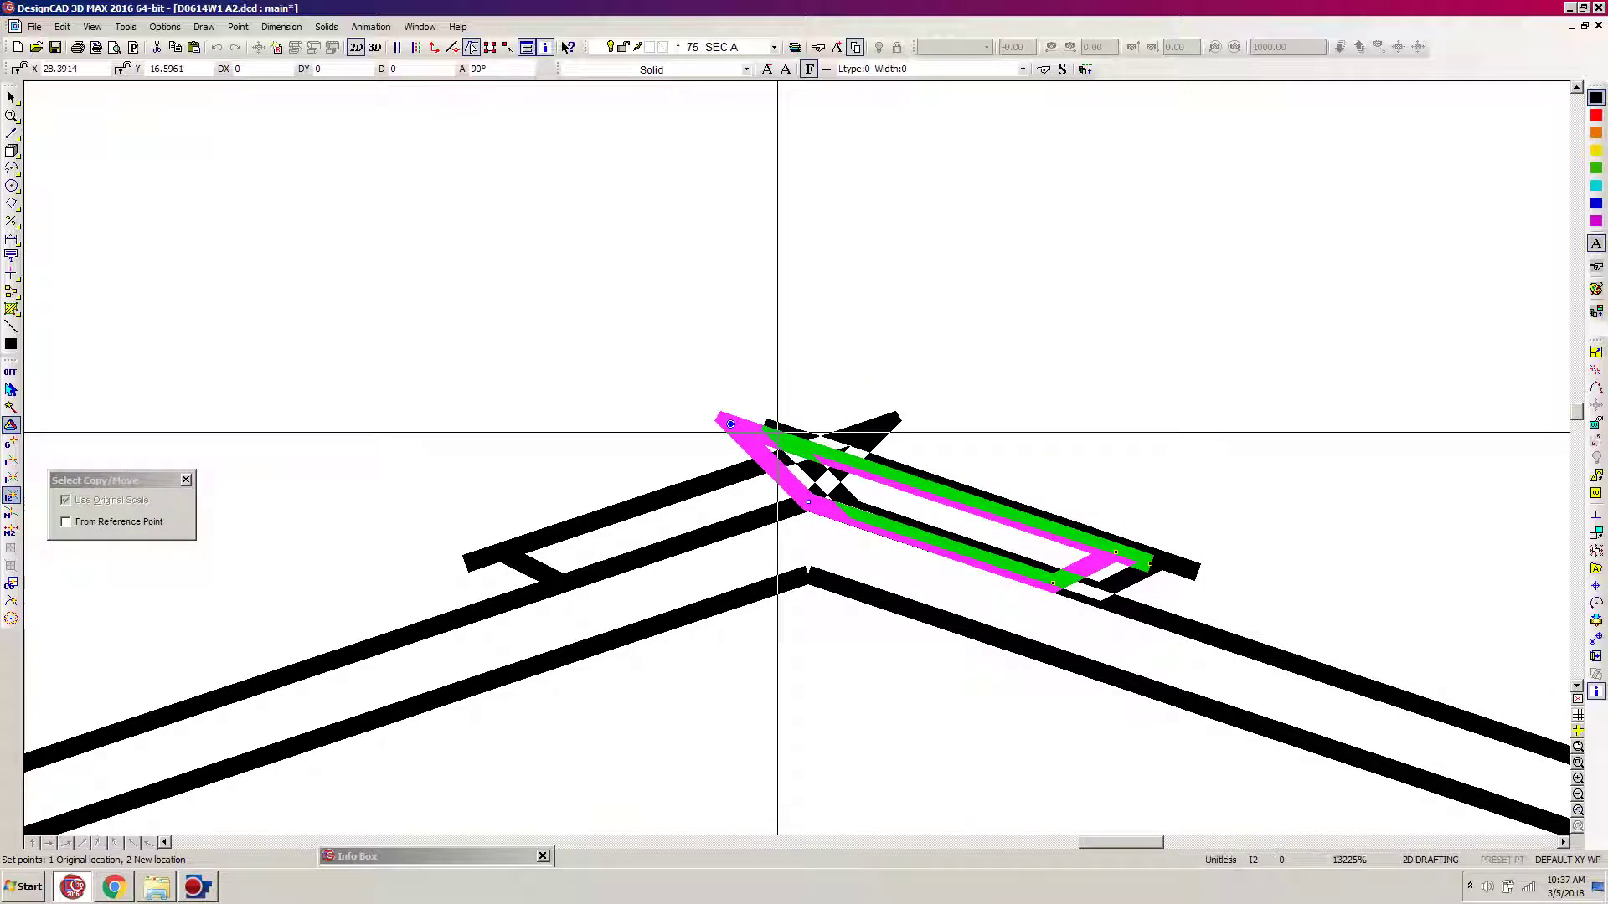
pyautogui.click(838, 432)
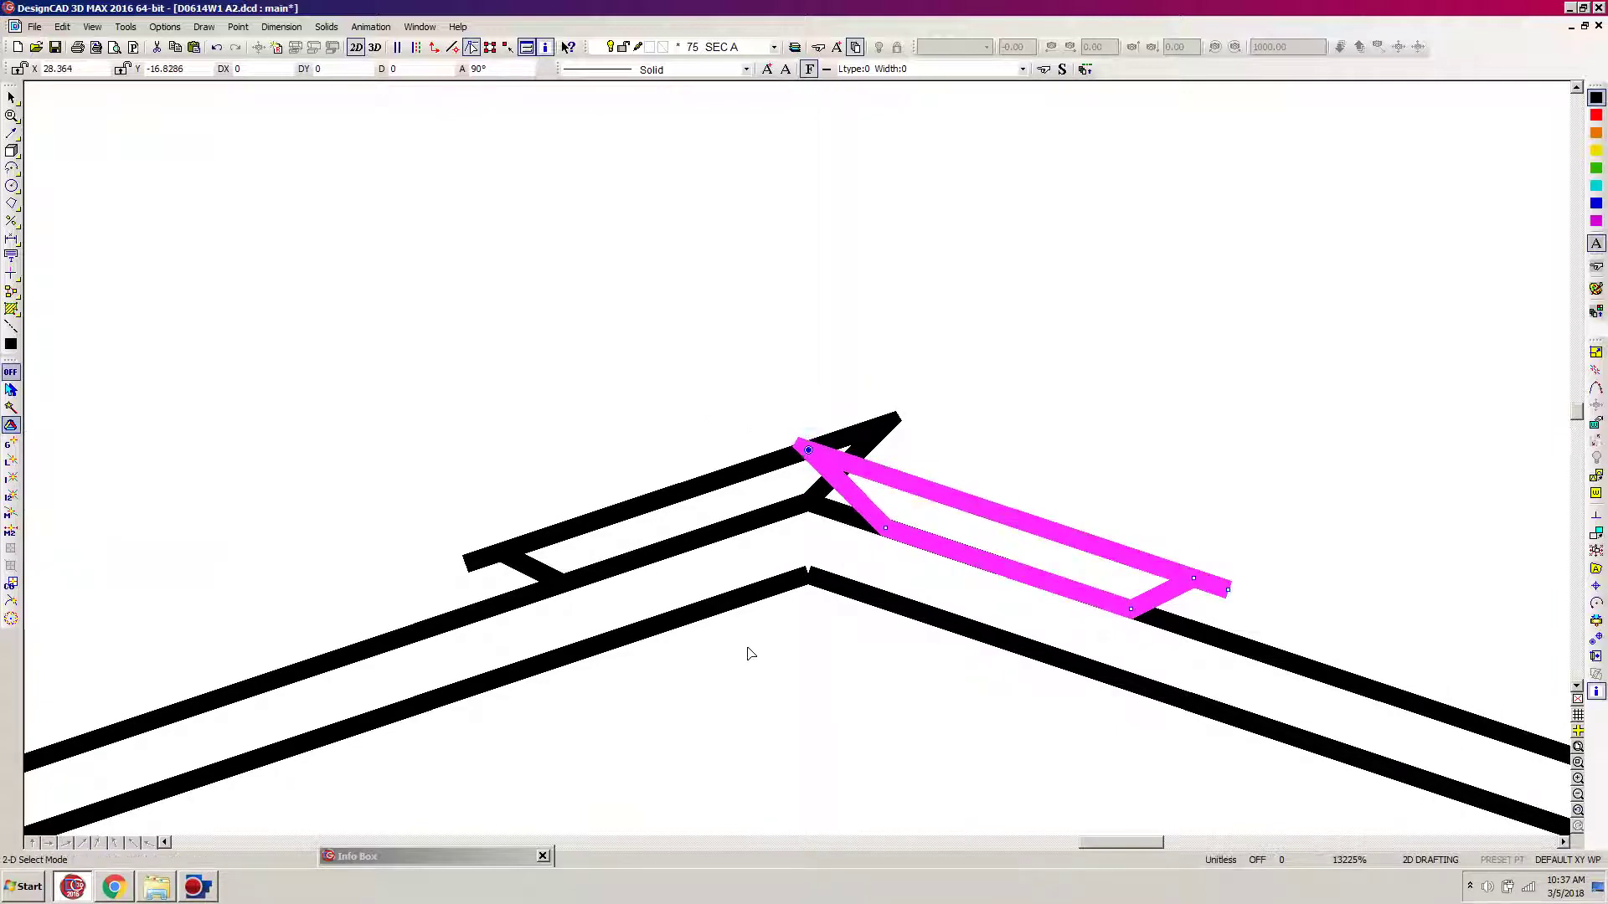
# Set the left vent profile's handle at its upper tip and move it to meet the right profile's tip above the ridge.
pyautogui.click(583, 526)
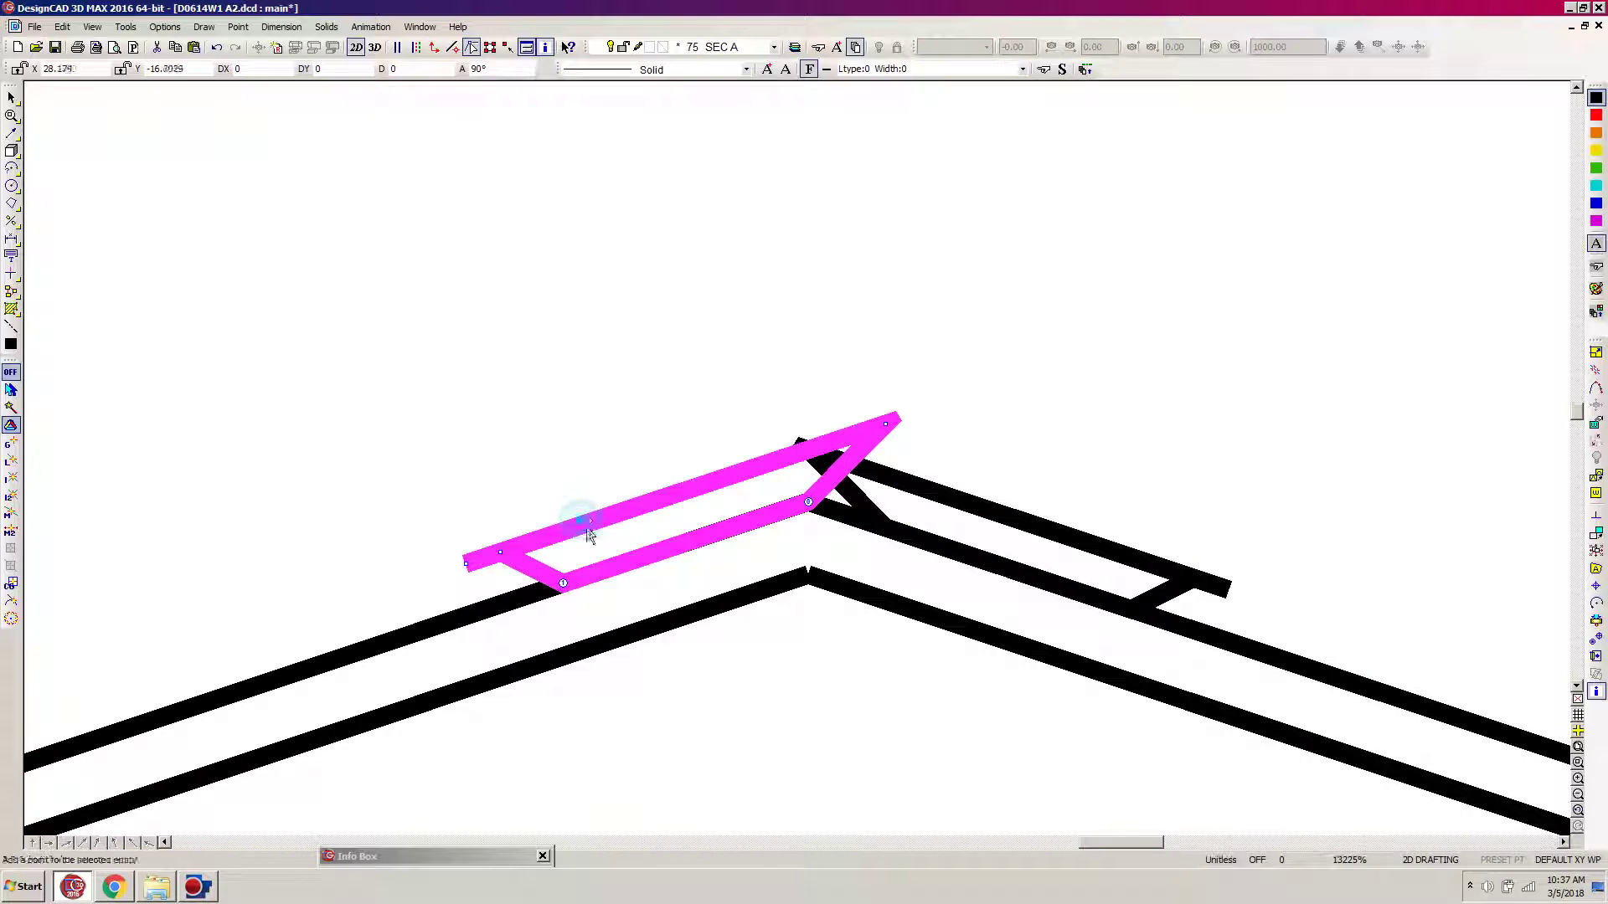
pyautogui.click(1596, 640)
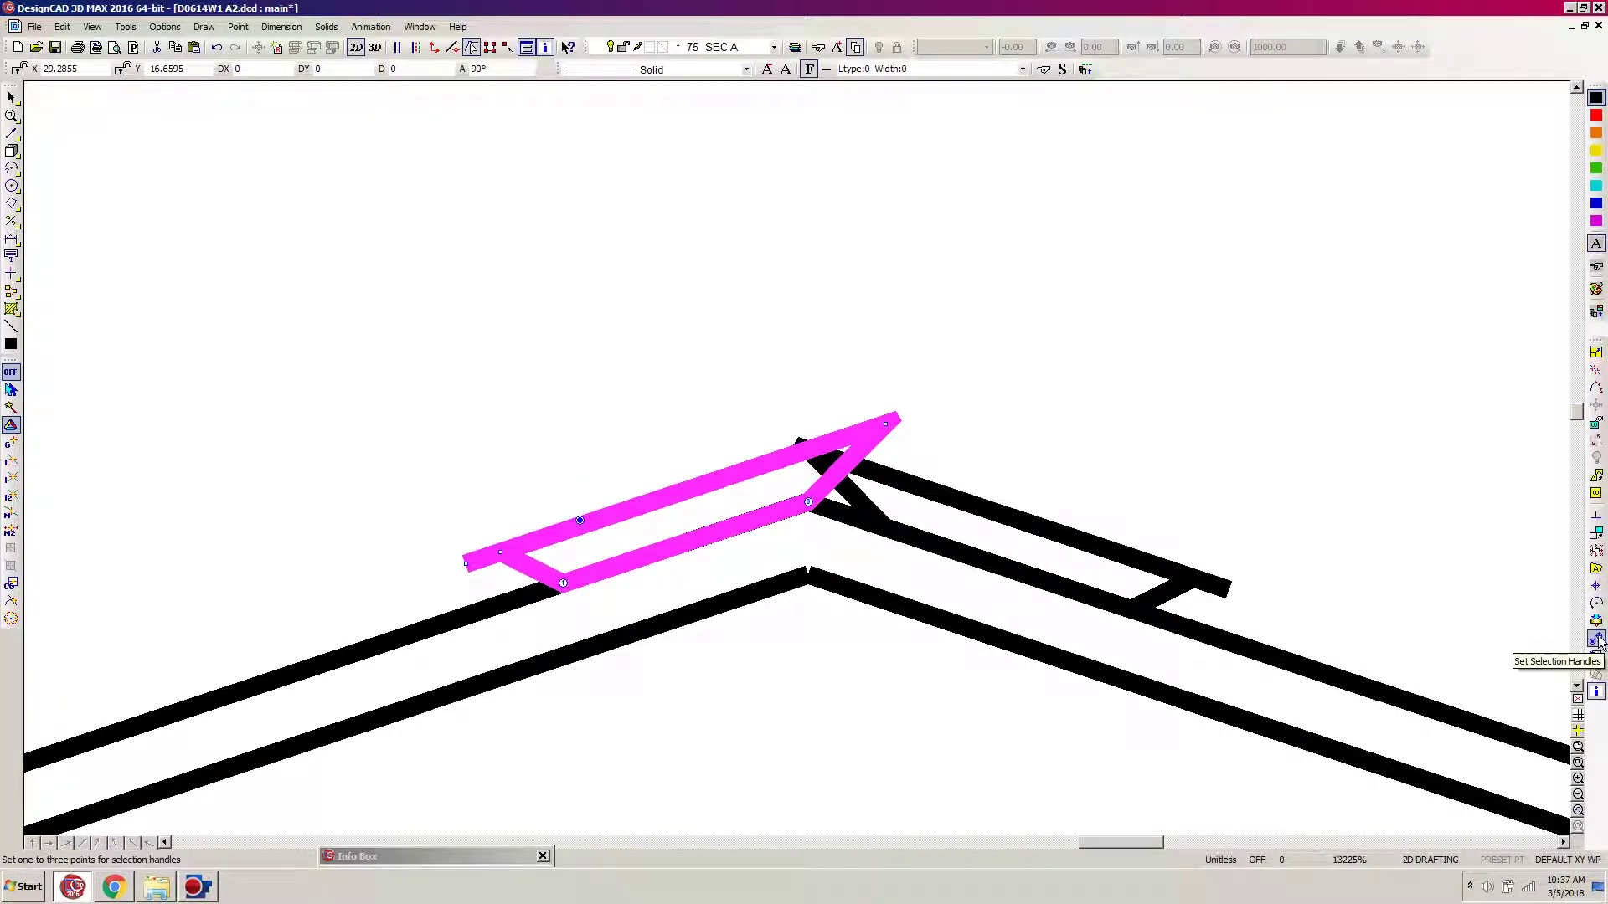
pyautogui.click(886, 424)
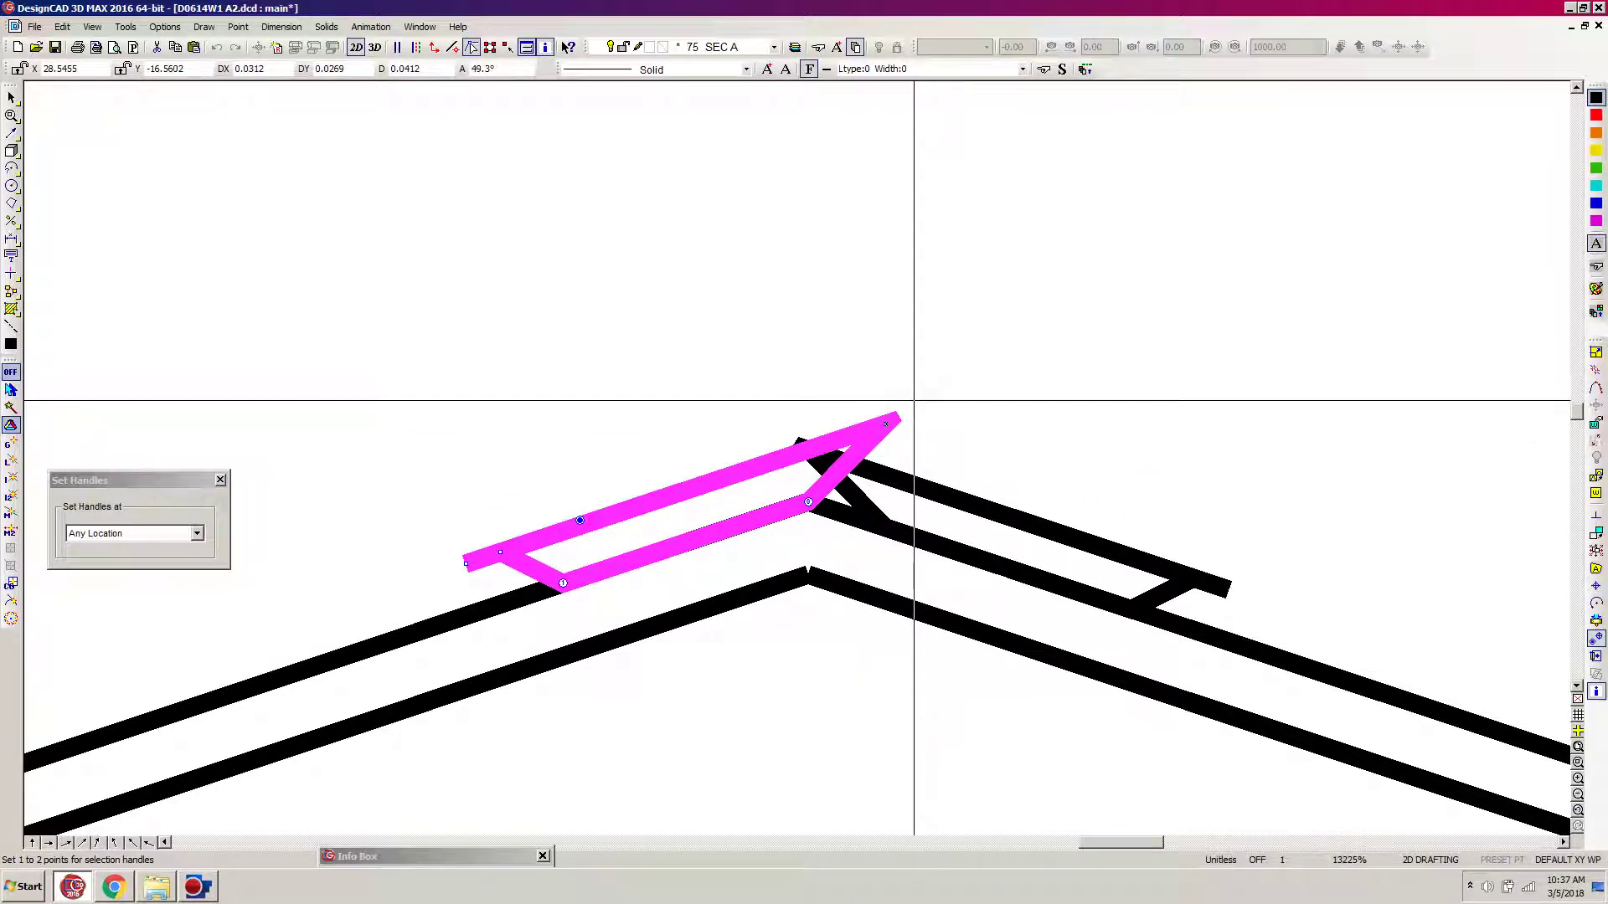
pyautogui.press('Return')
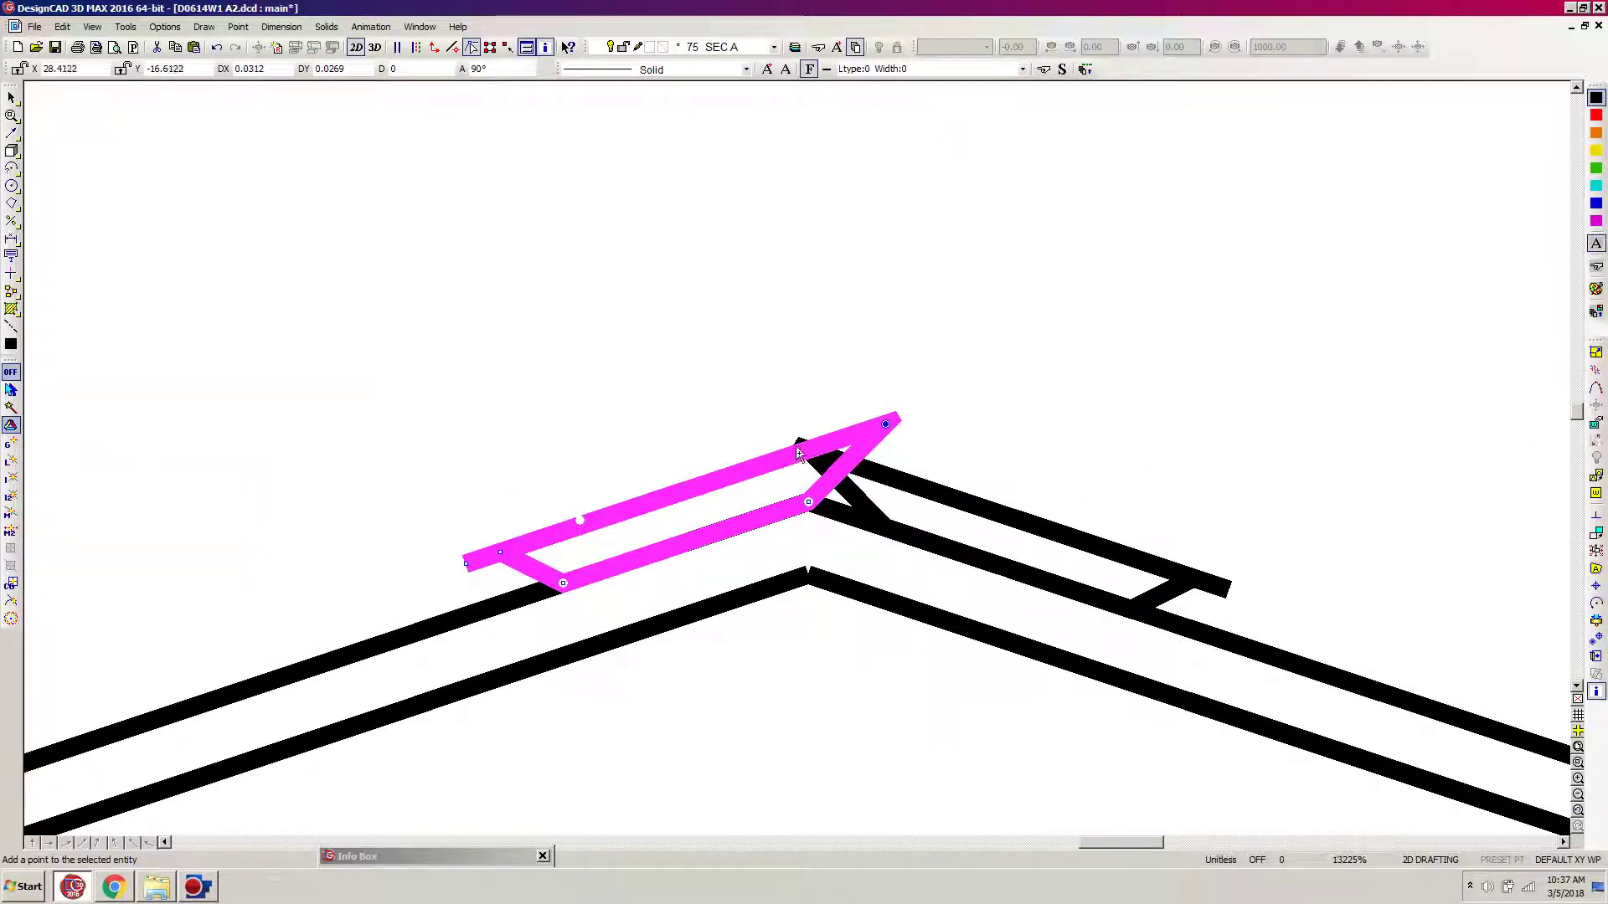
pyautogui.moveTo(804, 448)
pyautogui.mouseDown()
pyautogui.moveTo(797, 460)
pyautogui.moveTo(808, 450)
pyautogui.mouseUp()
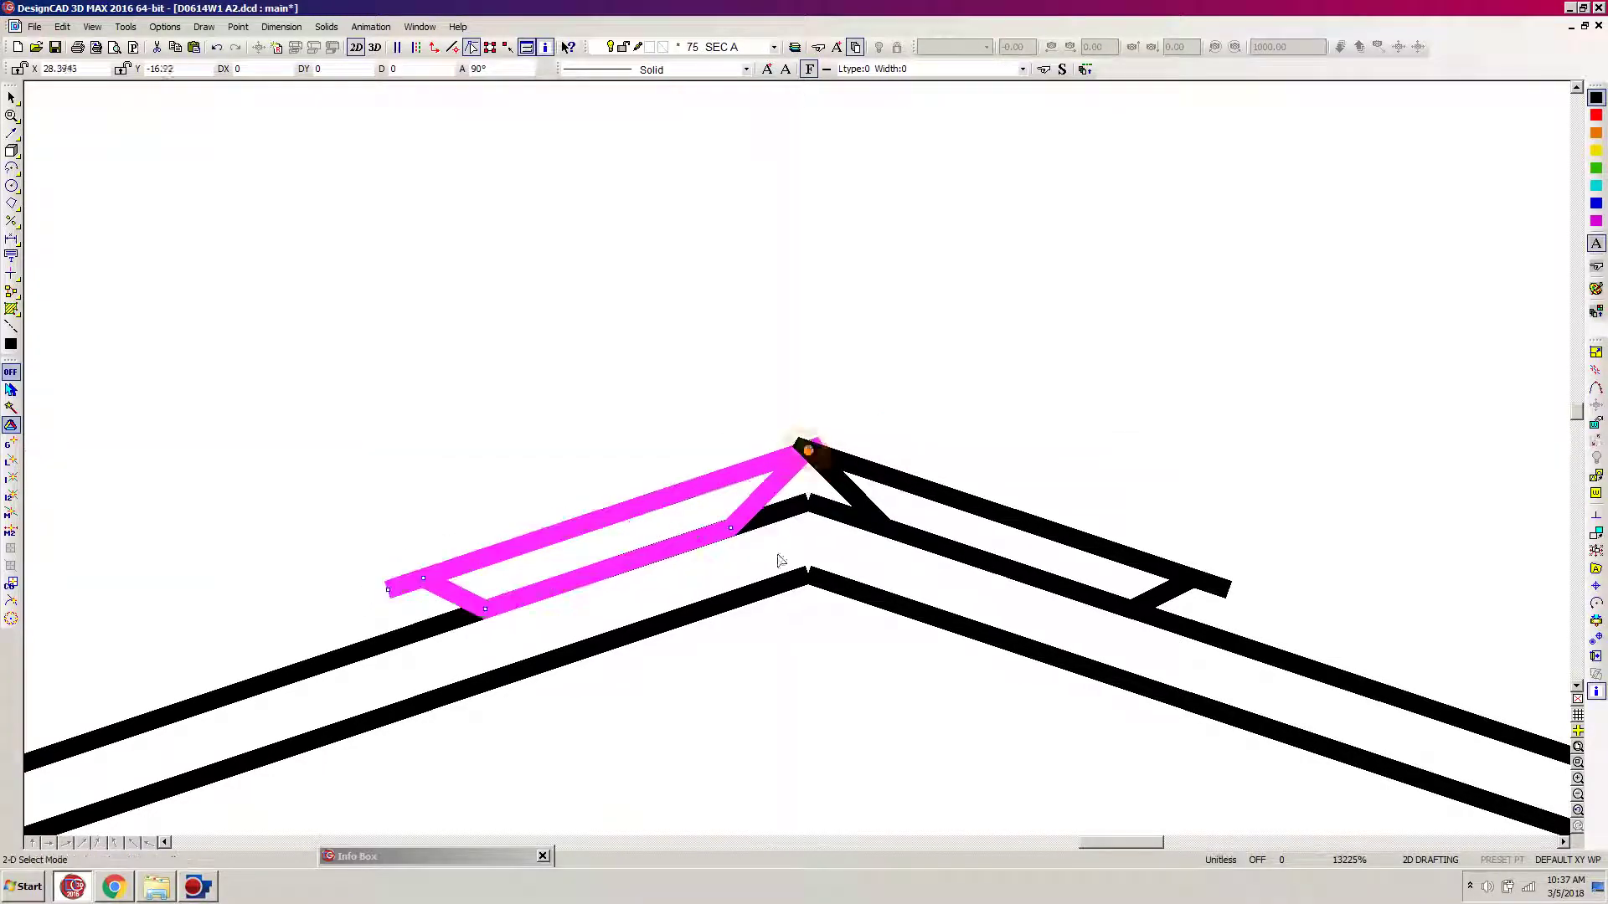
pyautogui.click(871, 672)
# Recolour marker 63 in the sheet note legend to black and set its selection handle at the hexagon's left corner.
pyautogui.scroll(-2, 797, 457)
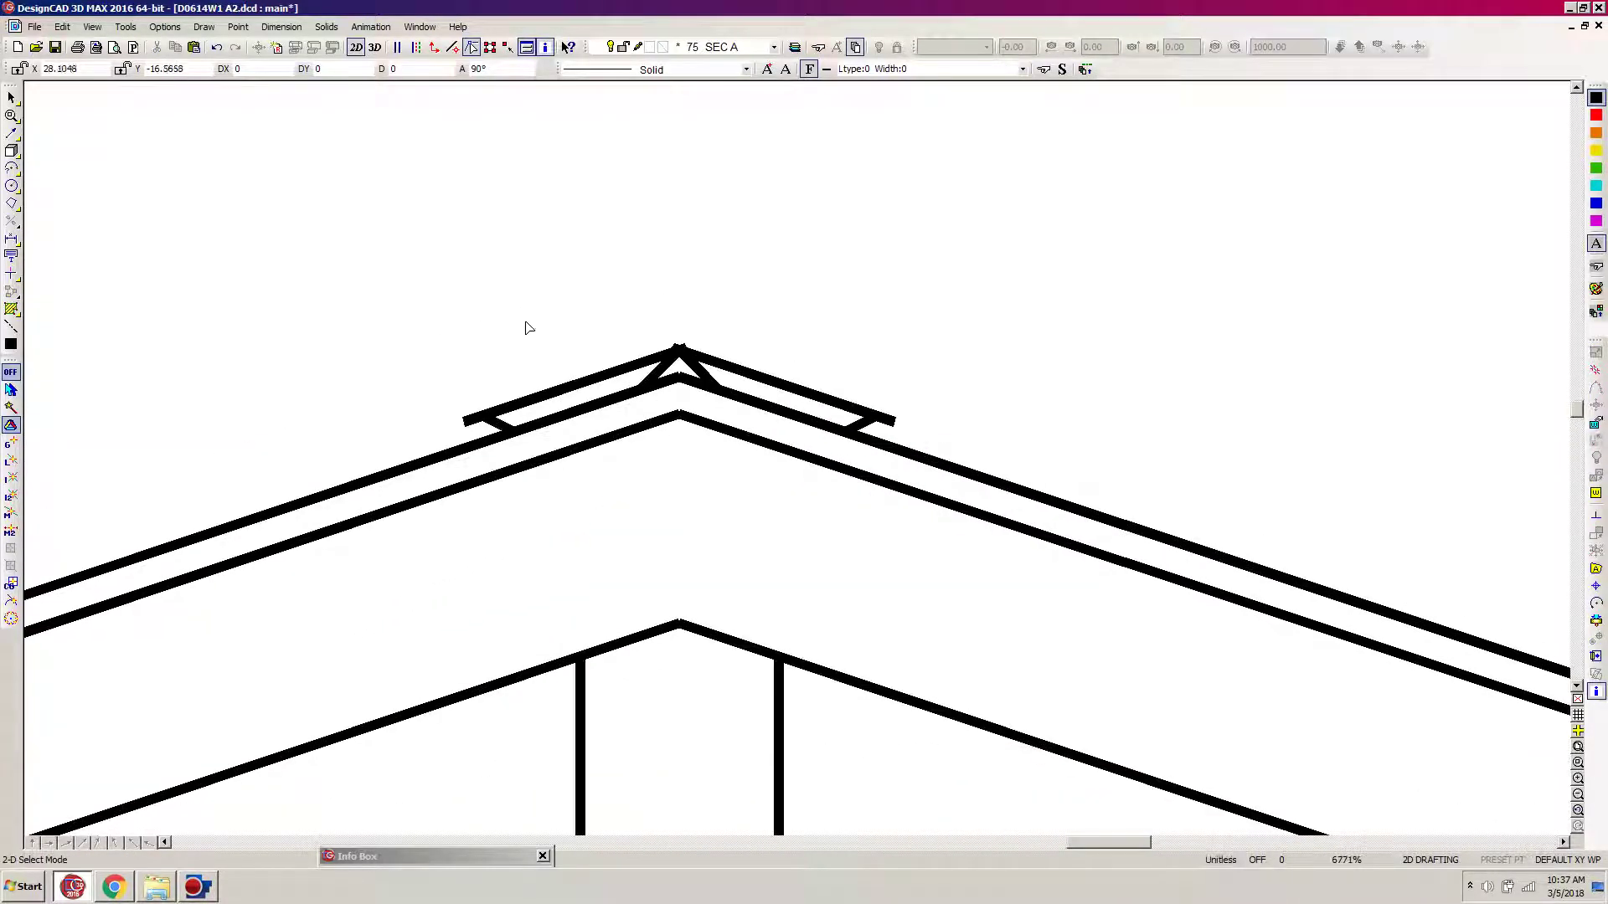
pyautogui.scroll(-3, 770, 352)
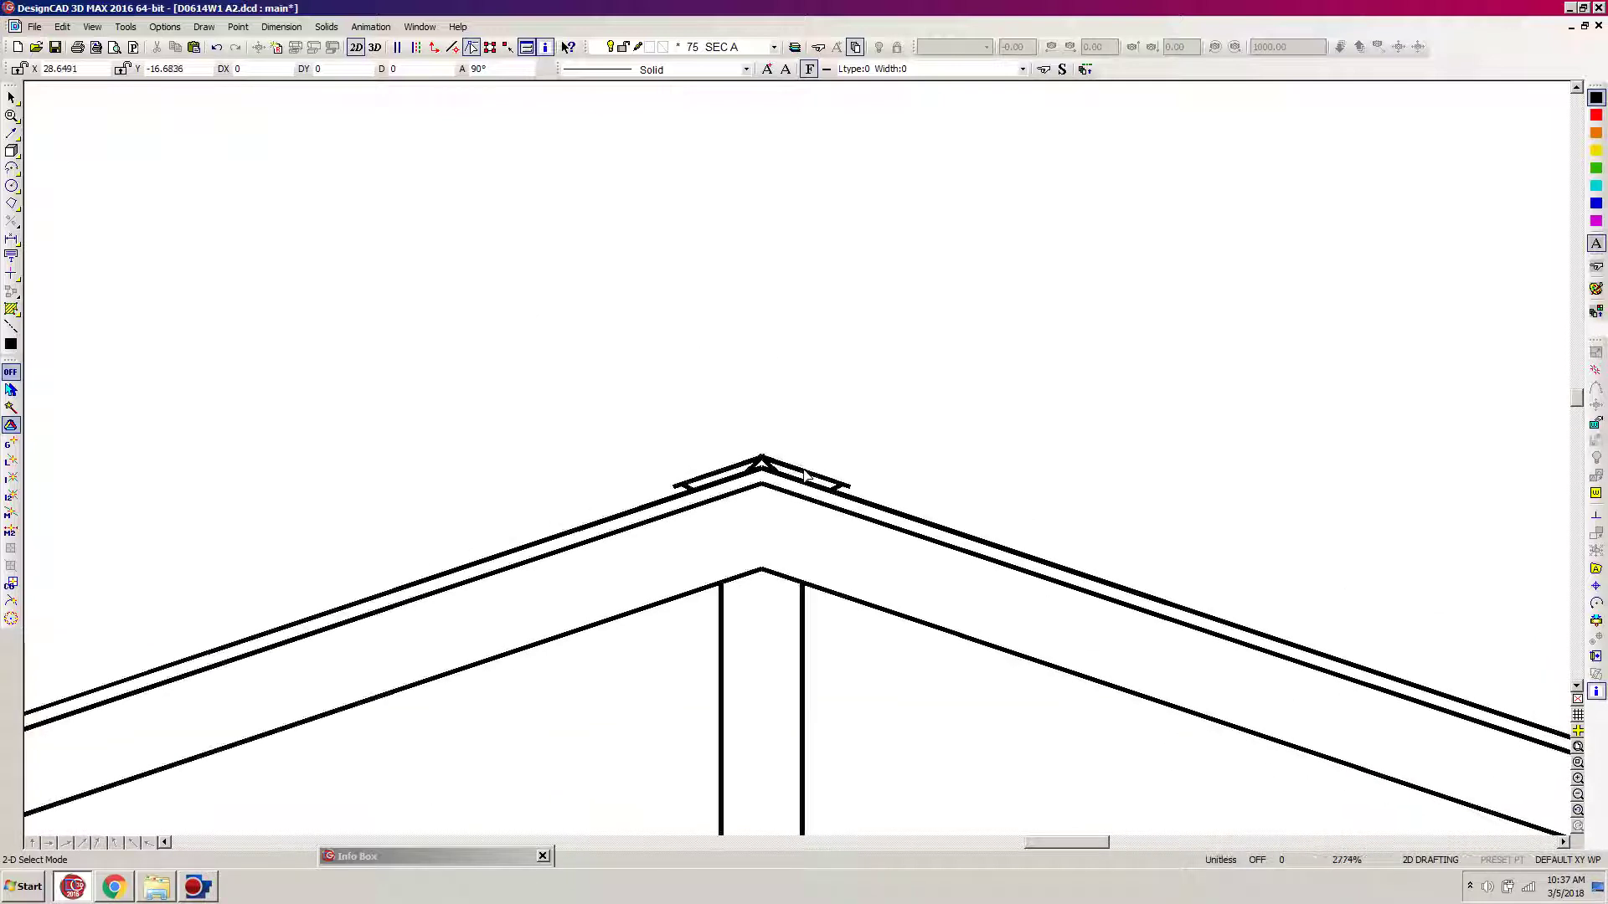
pyautogui.scroll(4, 804, 474)
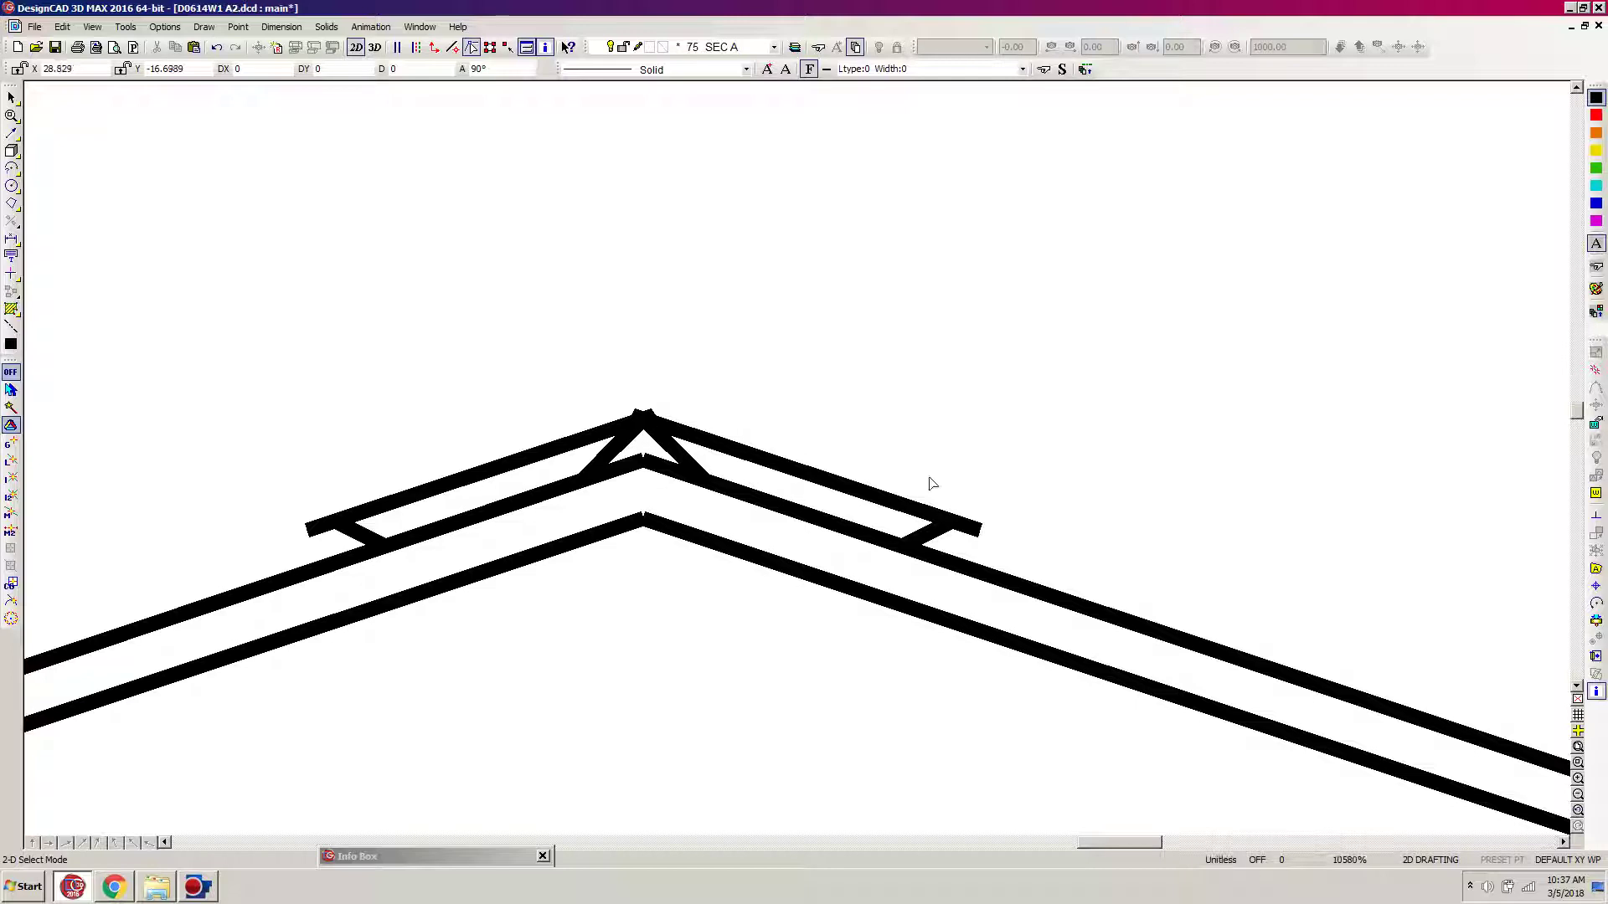
pyautogui.scroll(-7, 798, 461)
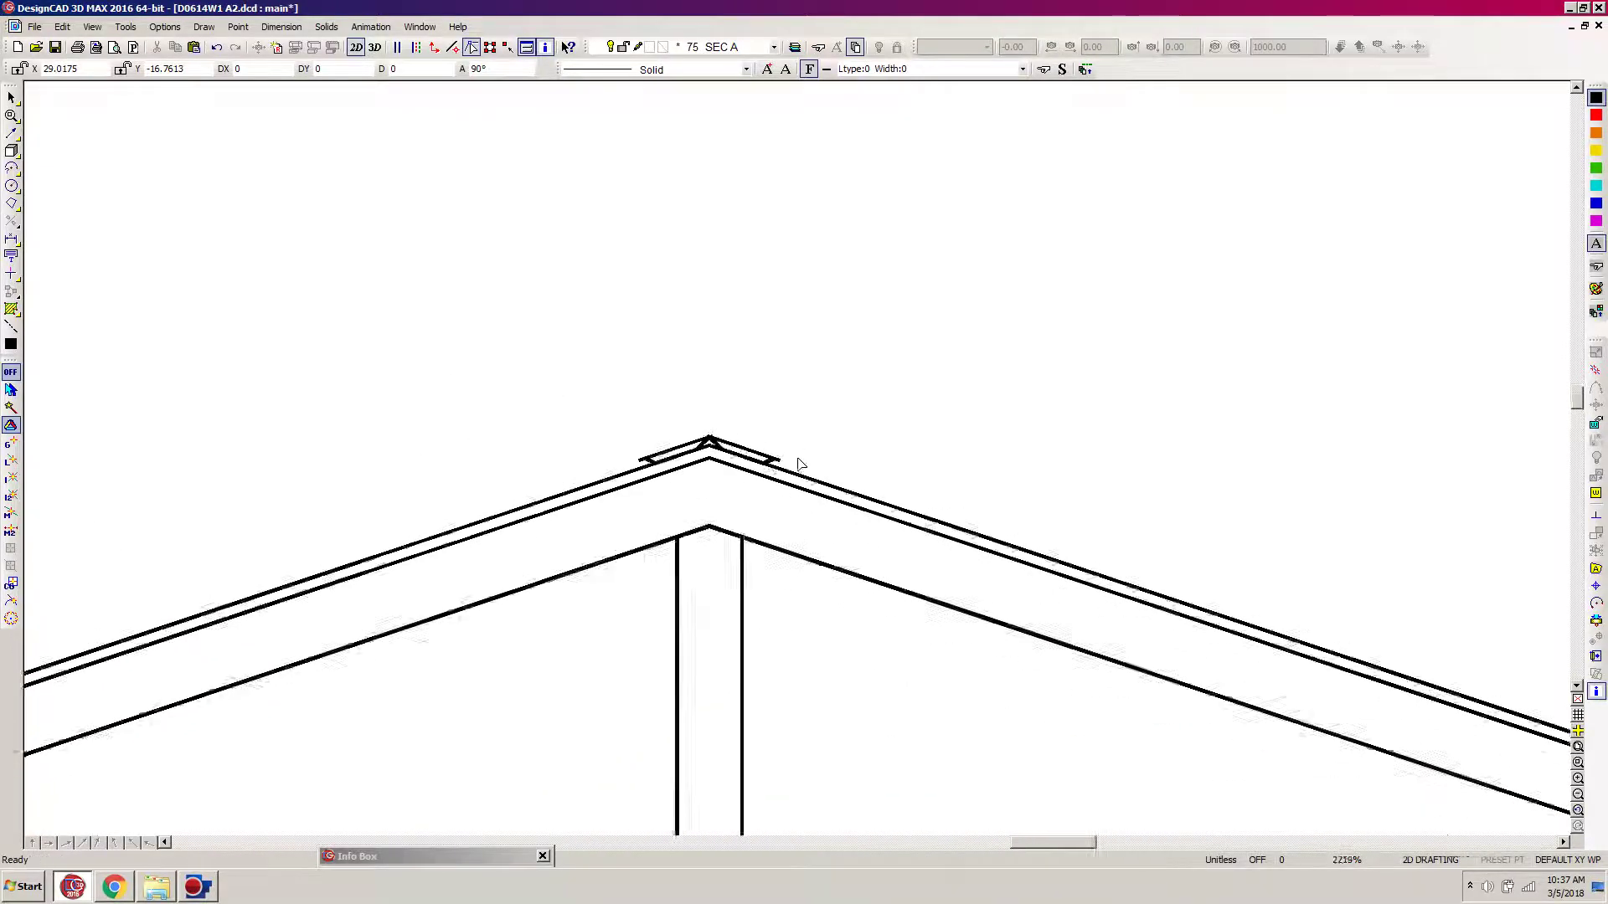
pyautogui.scroll(-2, 798, 461)
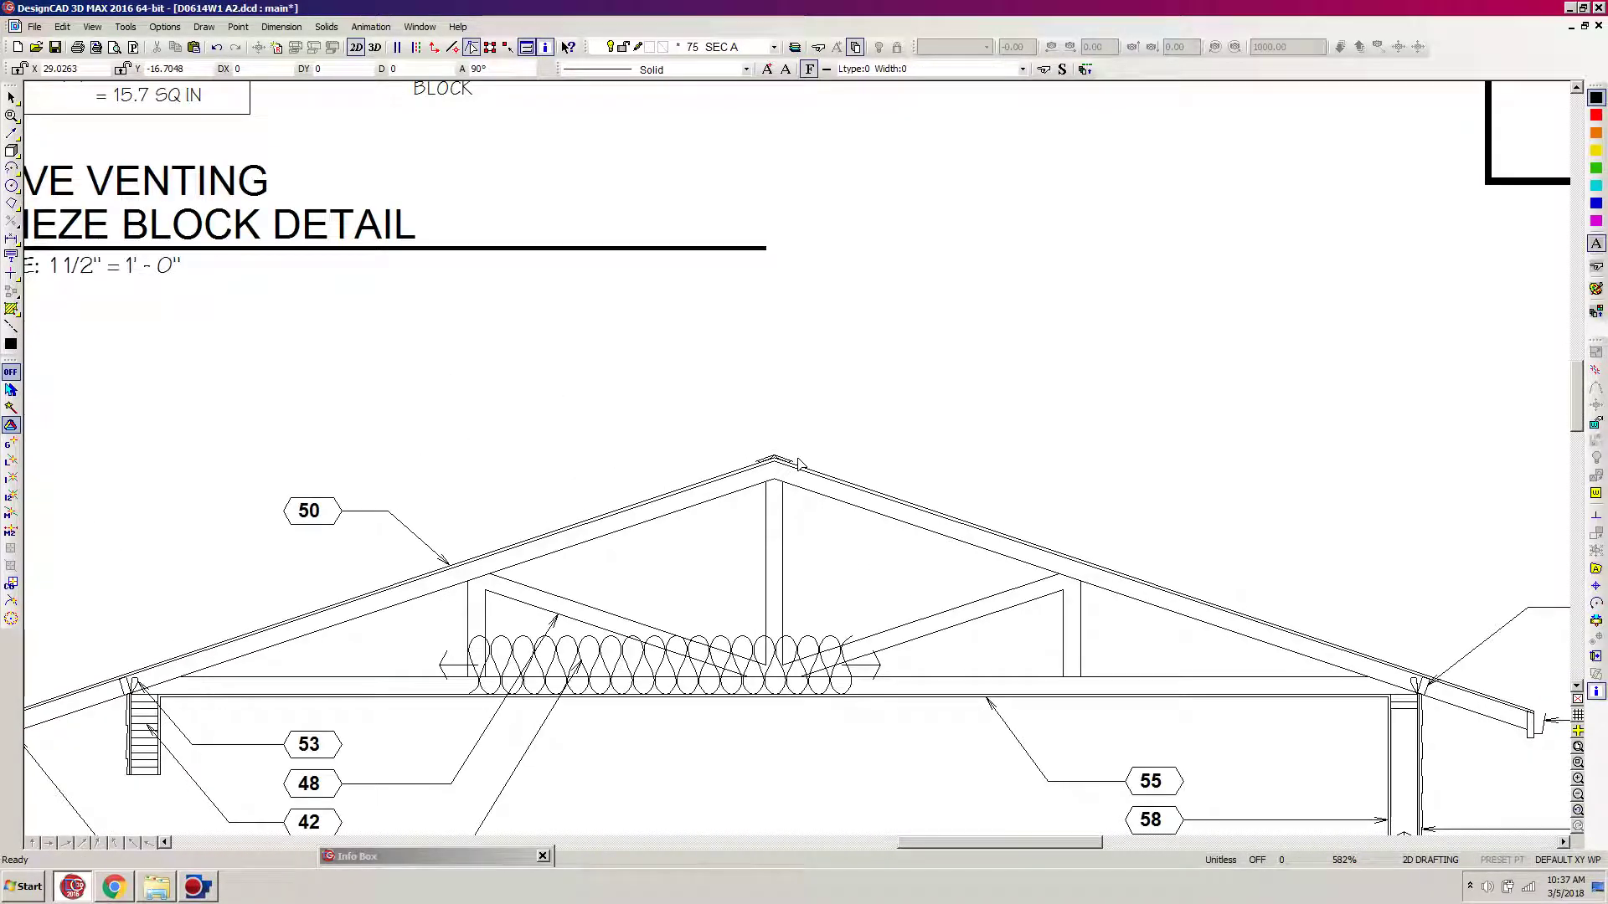
pyautogui.moveTo(969, 841)
pyautogui.mouseDown()
pyautogui.moveTo(1022, 841)
pyautogui.moveTo(1066, 796)
pyautogui.moveTo(1073, 537)
pyautogui.mouseUp()
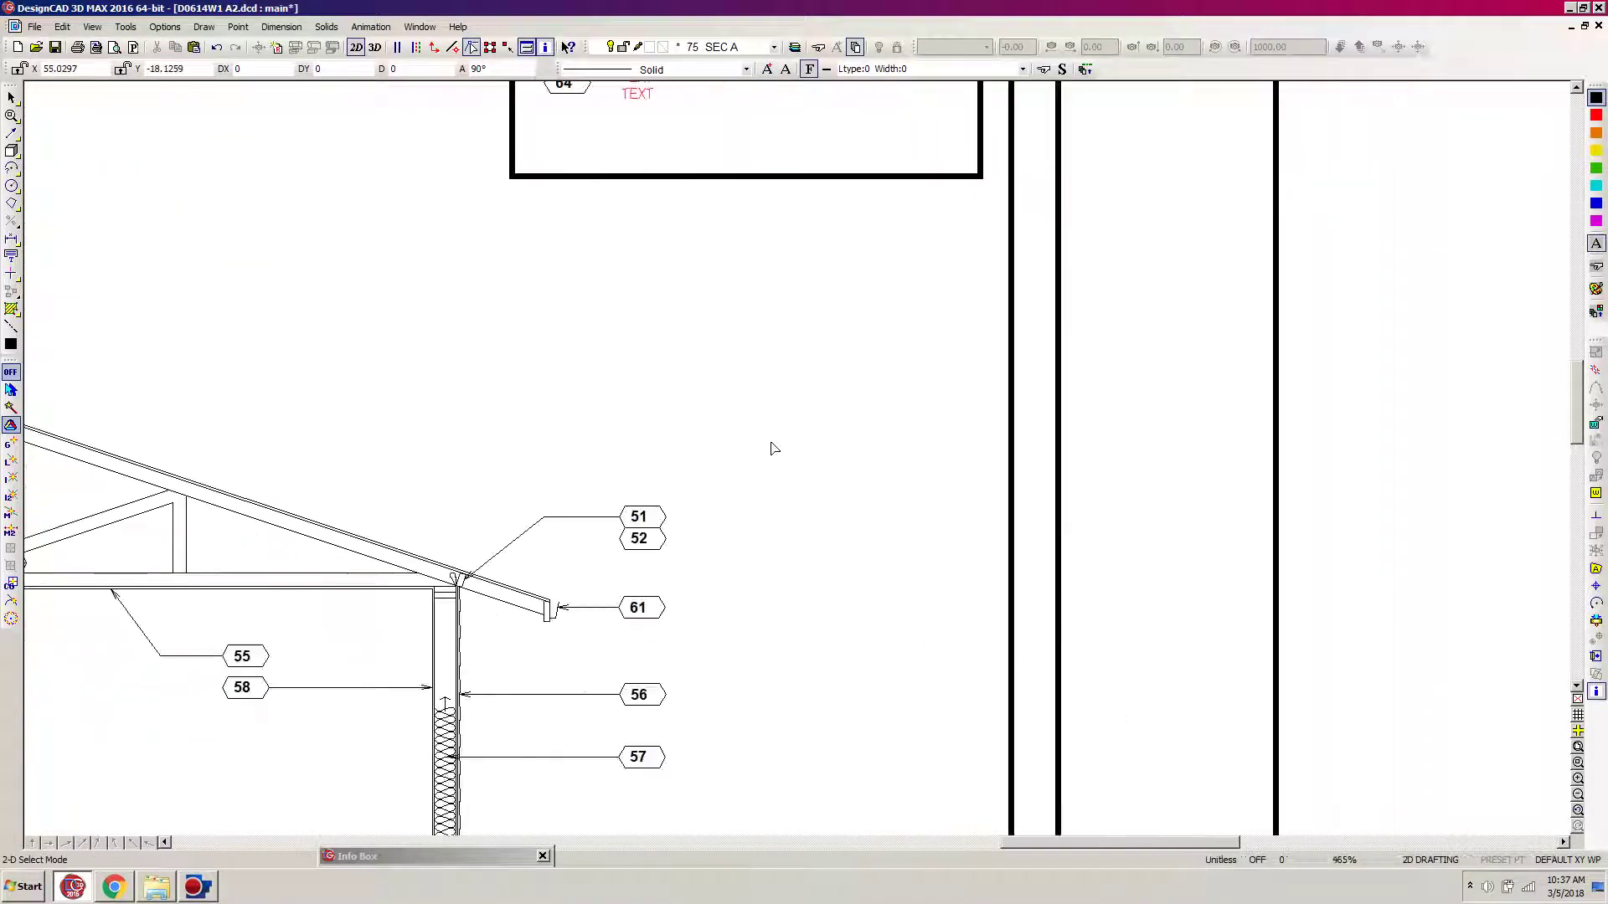
pyautogui.scroll(3, 681, 377)
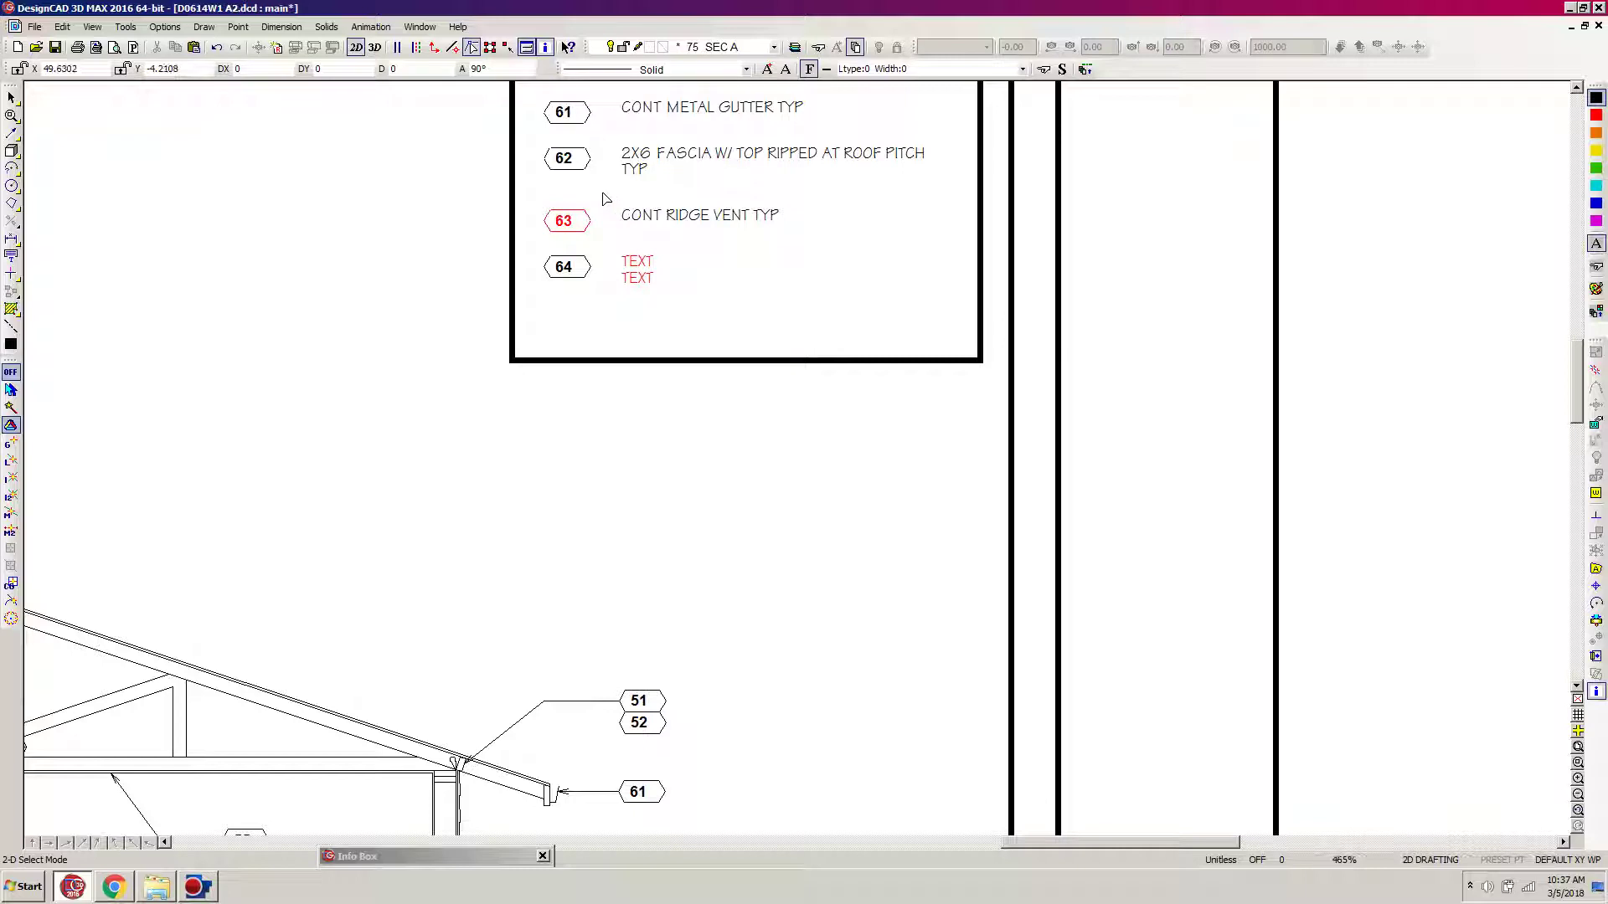
pyautogui.moveTo(607, 198); pyautogui.dragTo(237, 257)
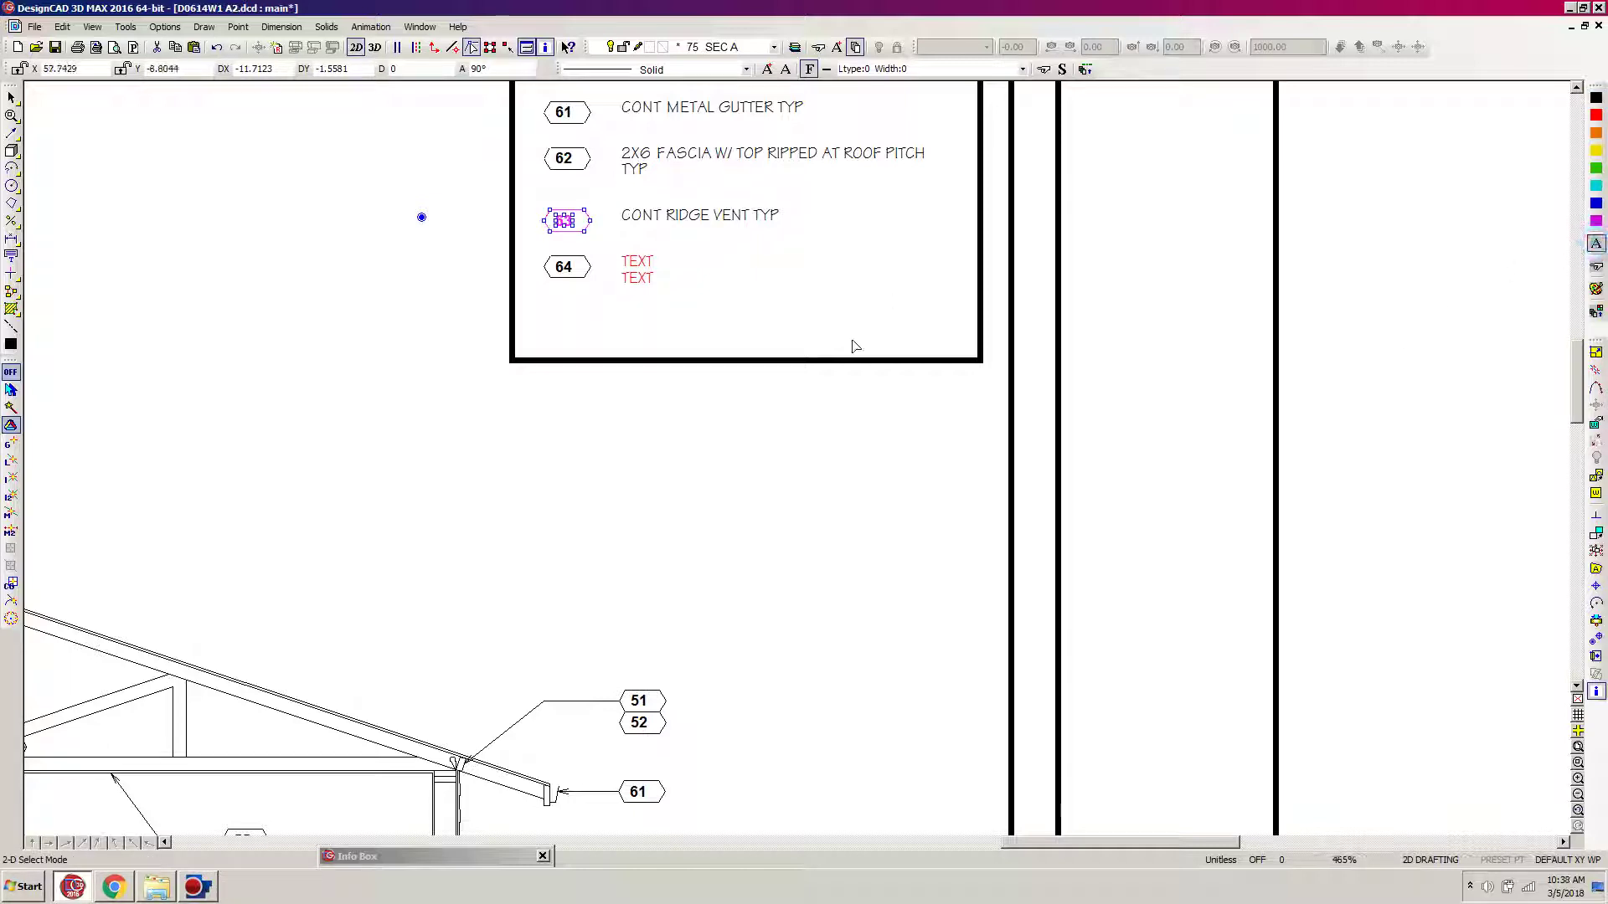
pyautogui.click(1596, 638)
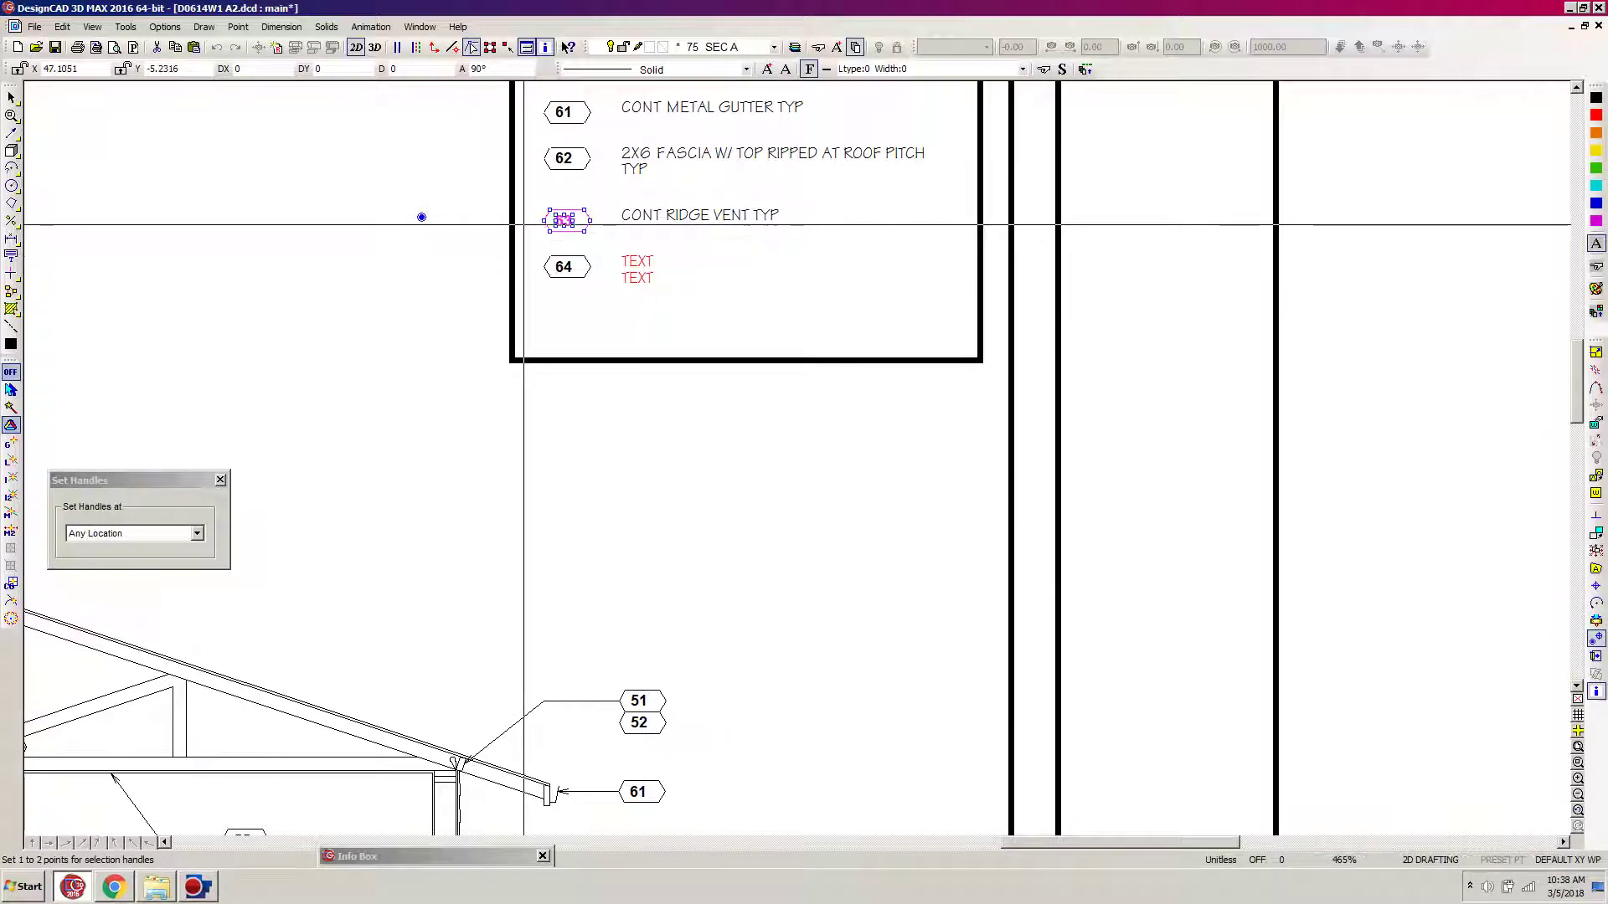
pyautogui.click(543, 220)
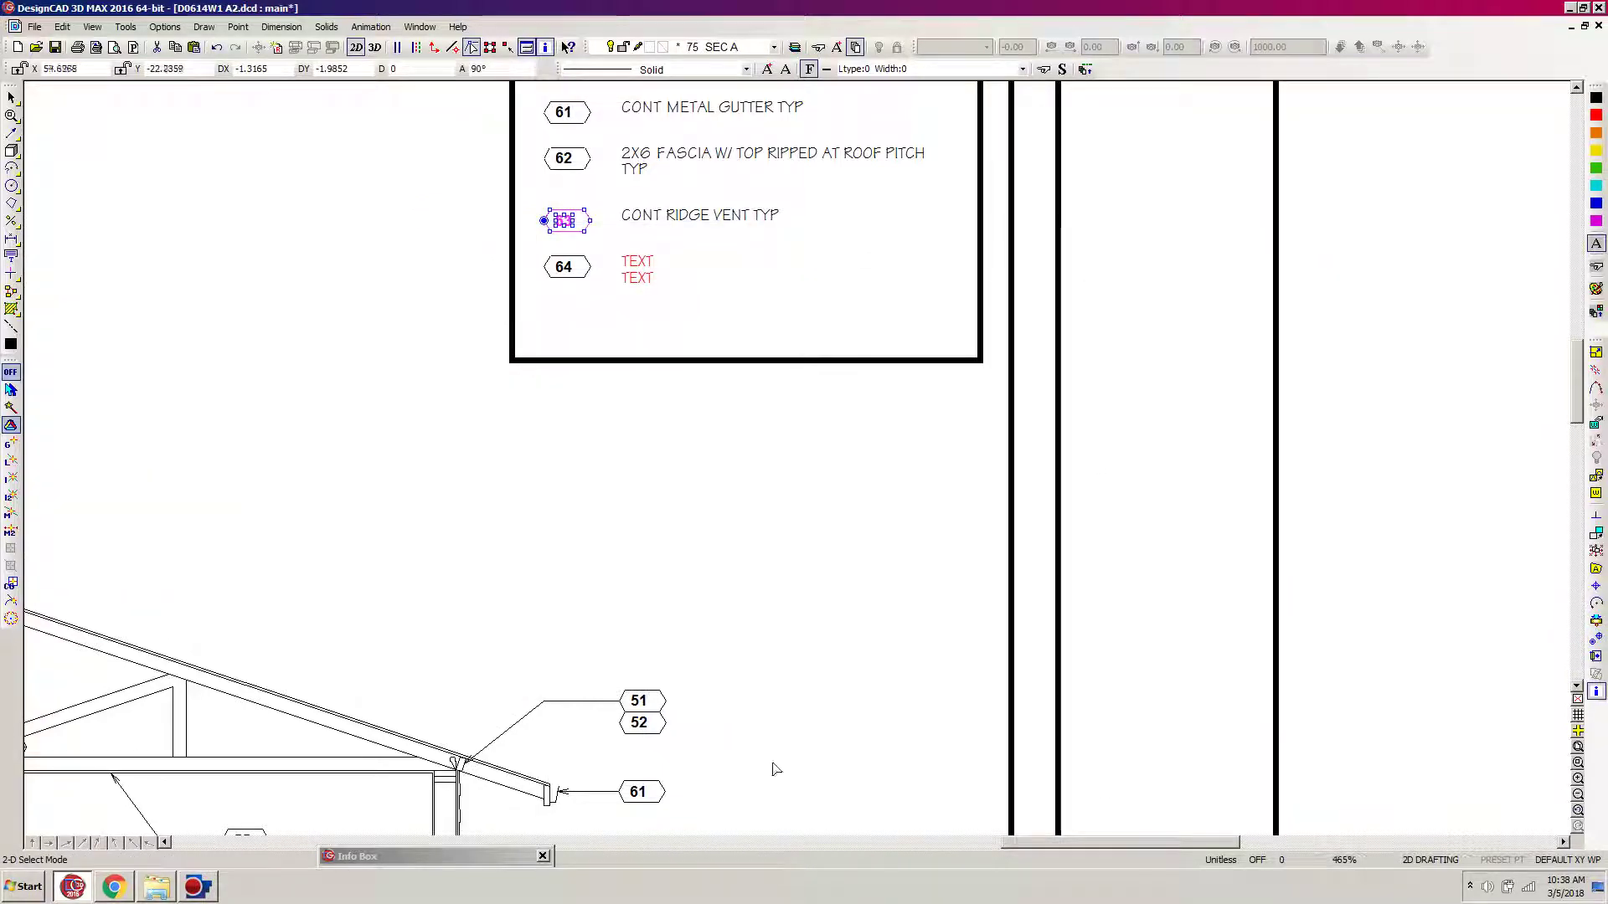
# Copy legend marker 63 to a spot just above and to the right of the section's roof ridge.
pyautogui.moveTo(1103, 839); pyautogui.dragTo(966, 840)
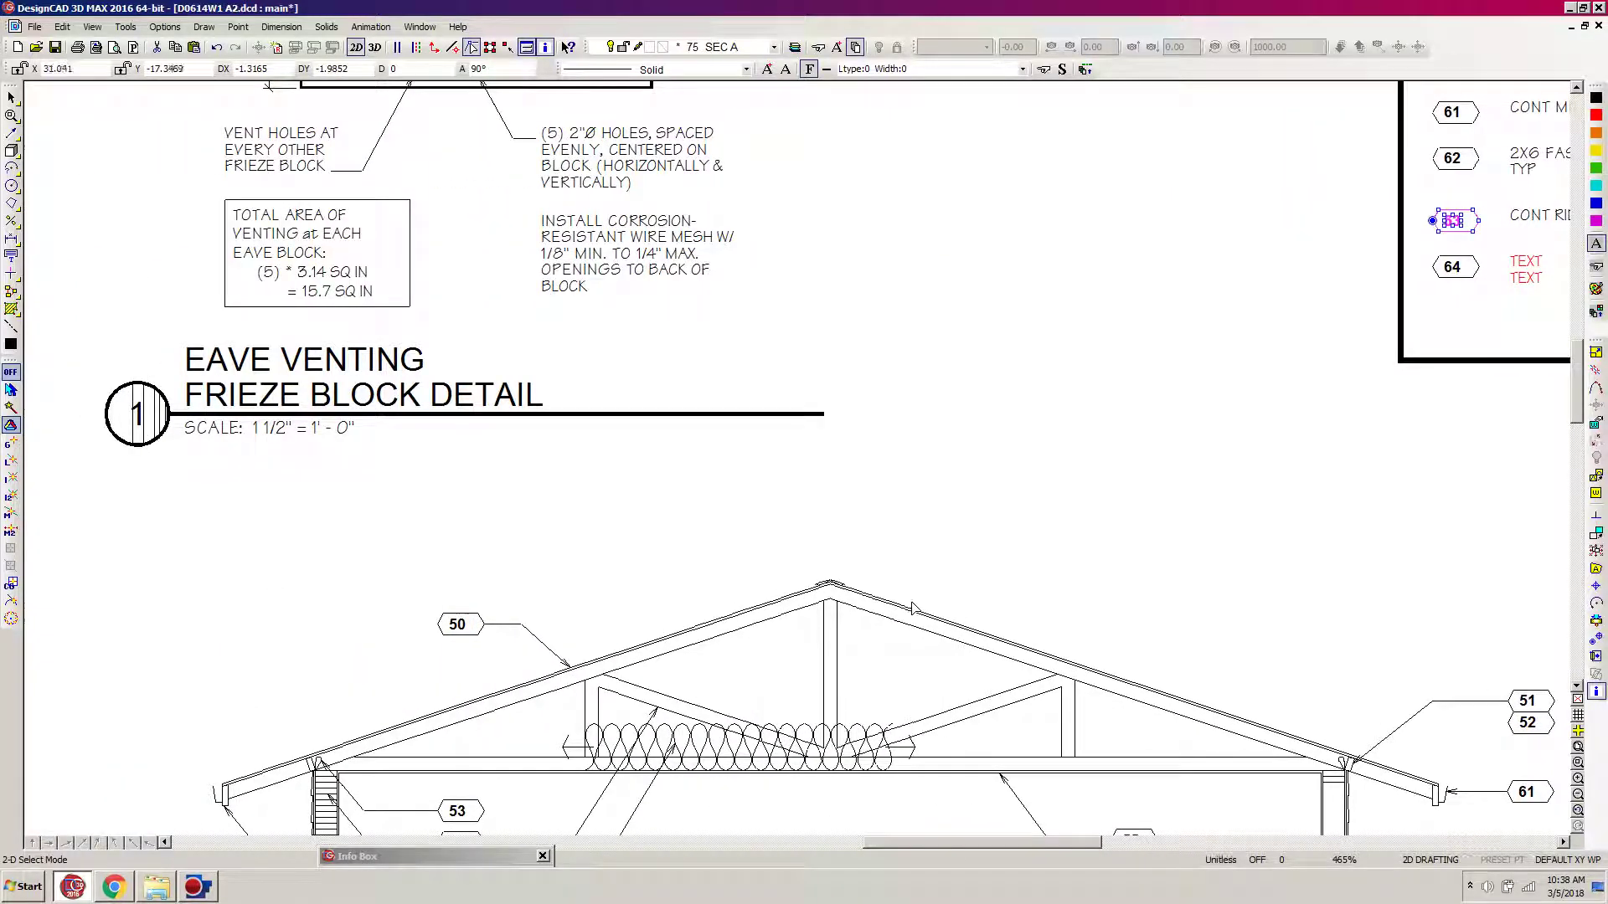
pyautogui.hotkey('ctrl', 'c')
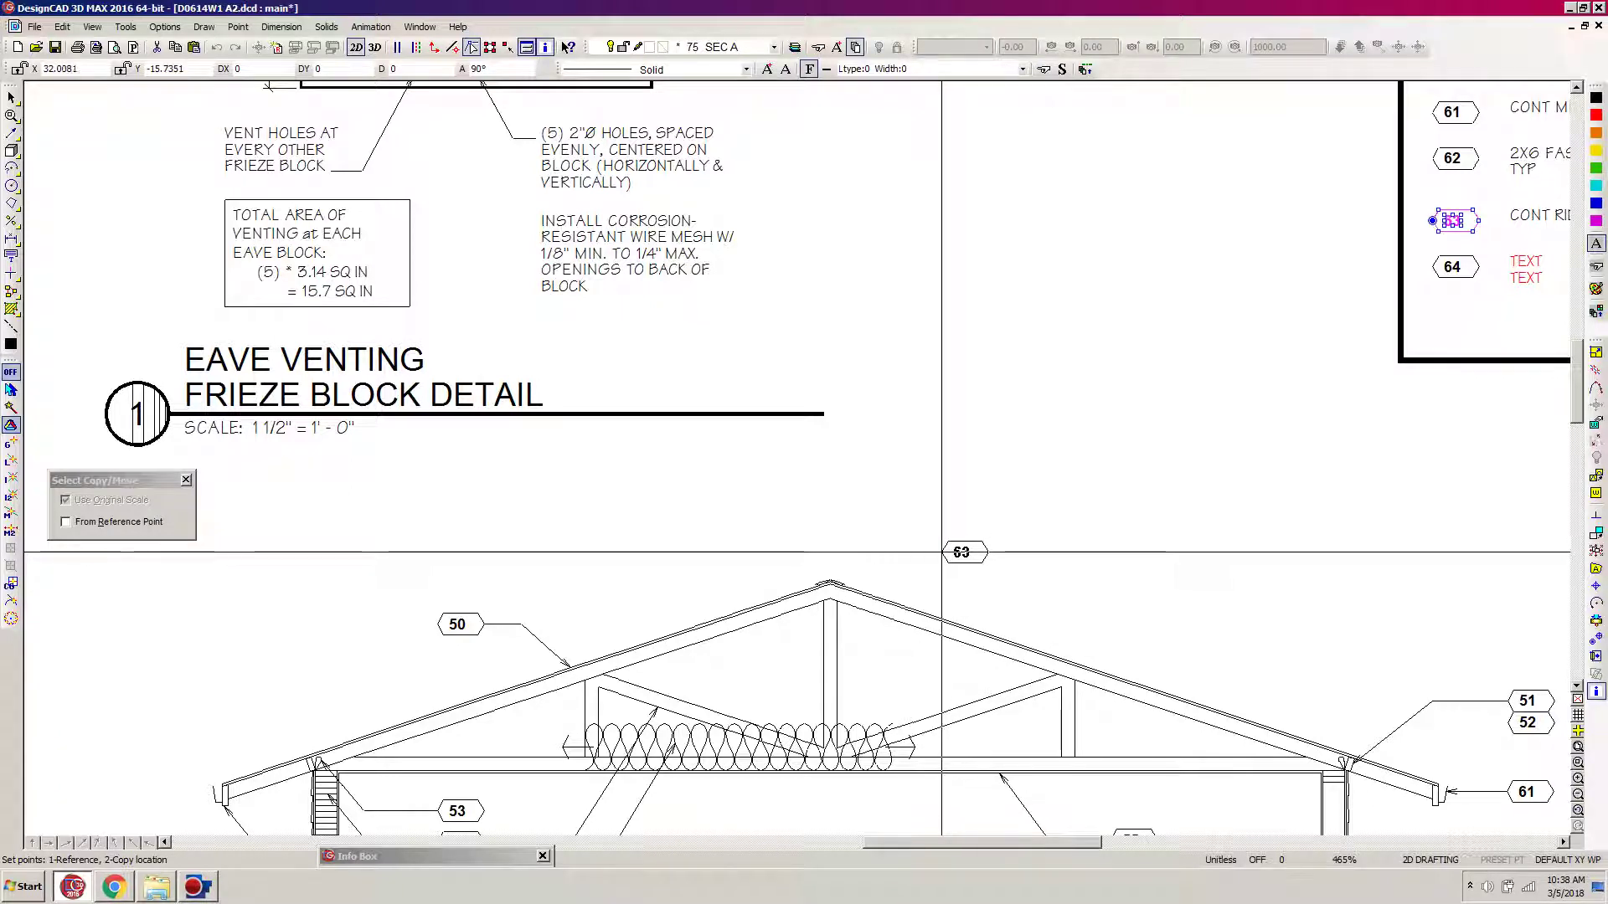
pyautogui.click(943, 552)
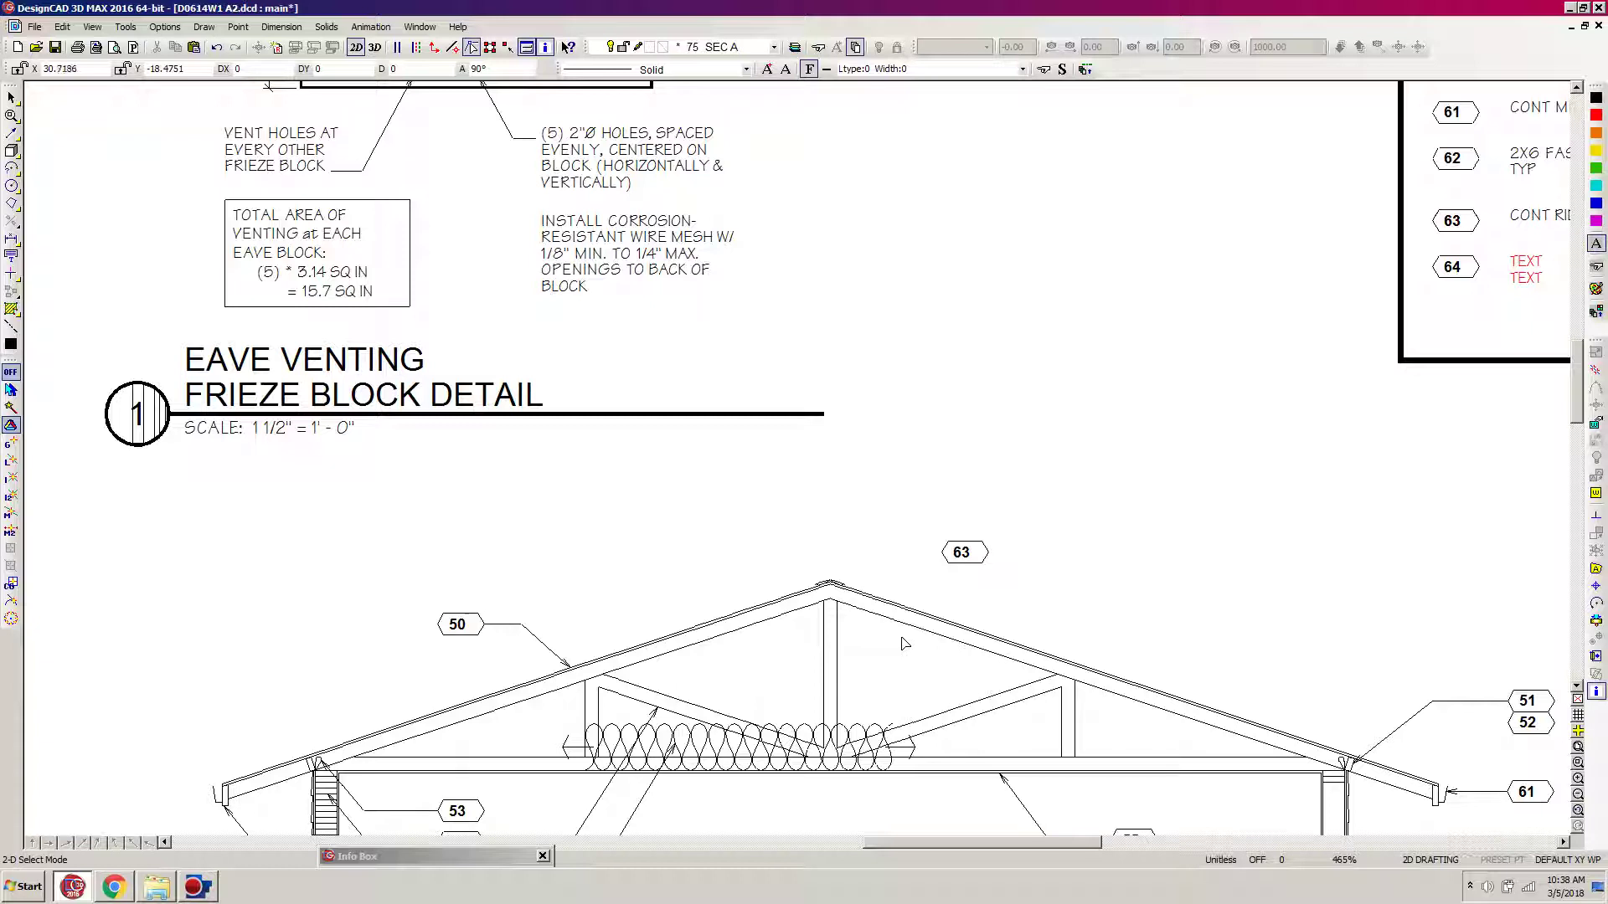
# Draw a leader arrow from the copied marker 63 horizontally leftward and then angled down to the ridge vent.
pyautogui.press('a')
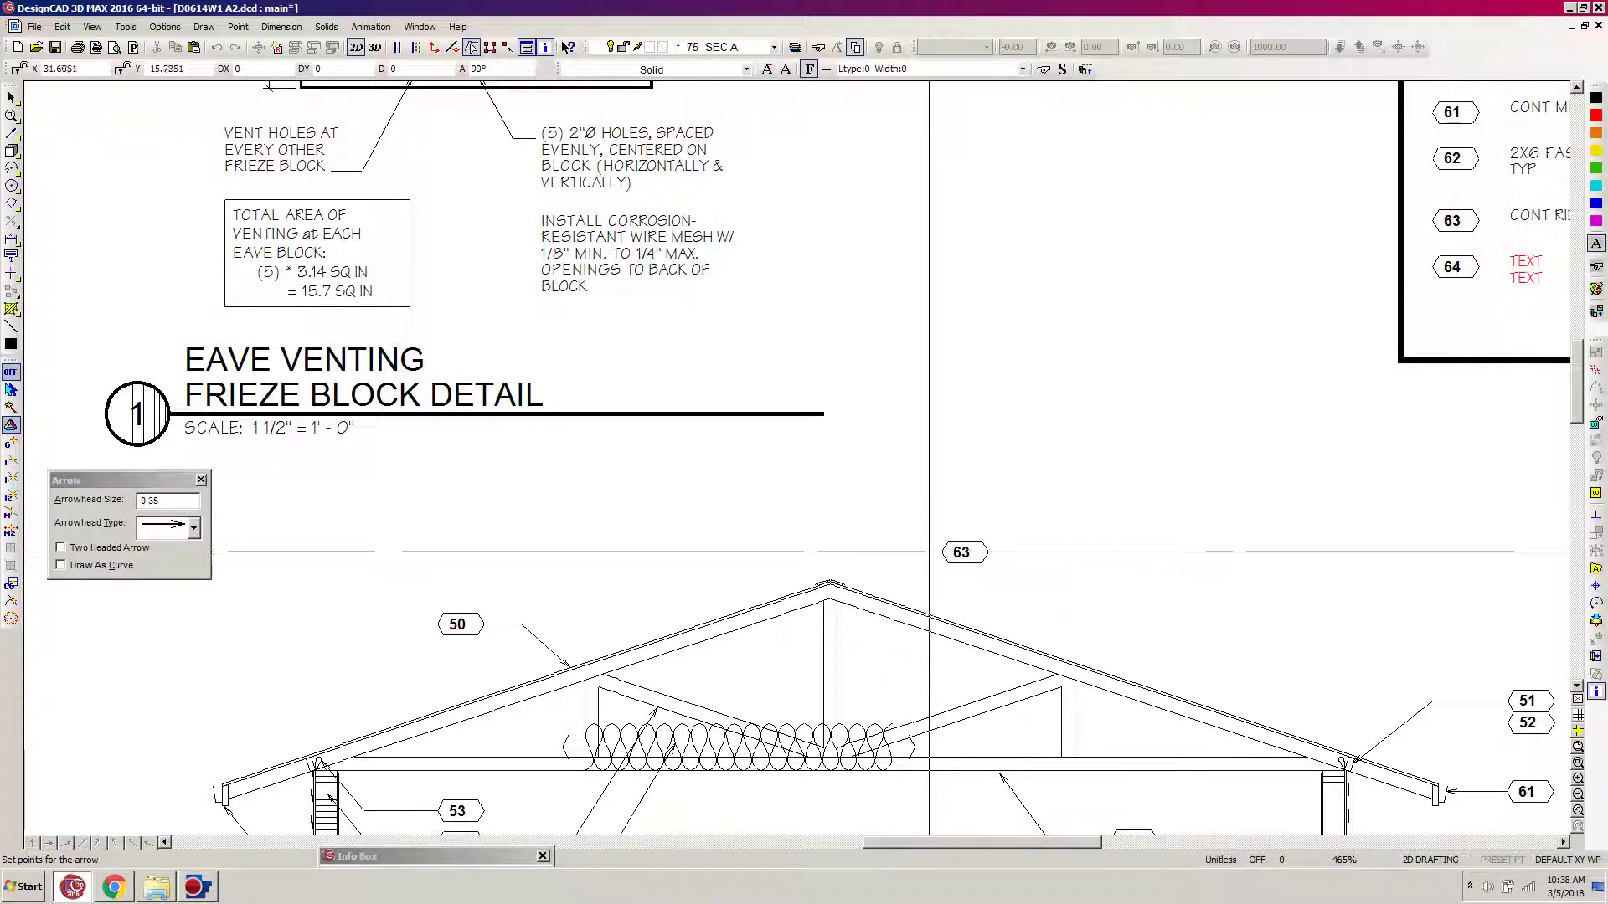
pyautogui.click(936, 553)
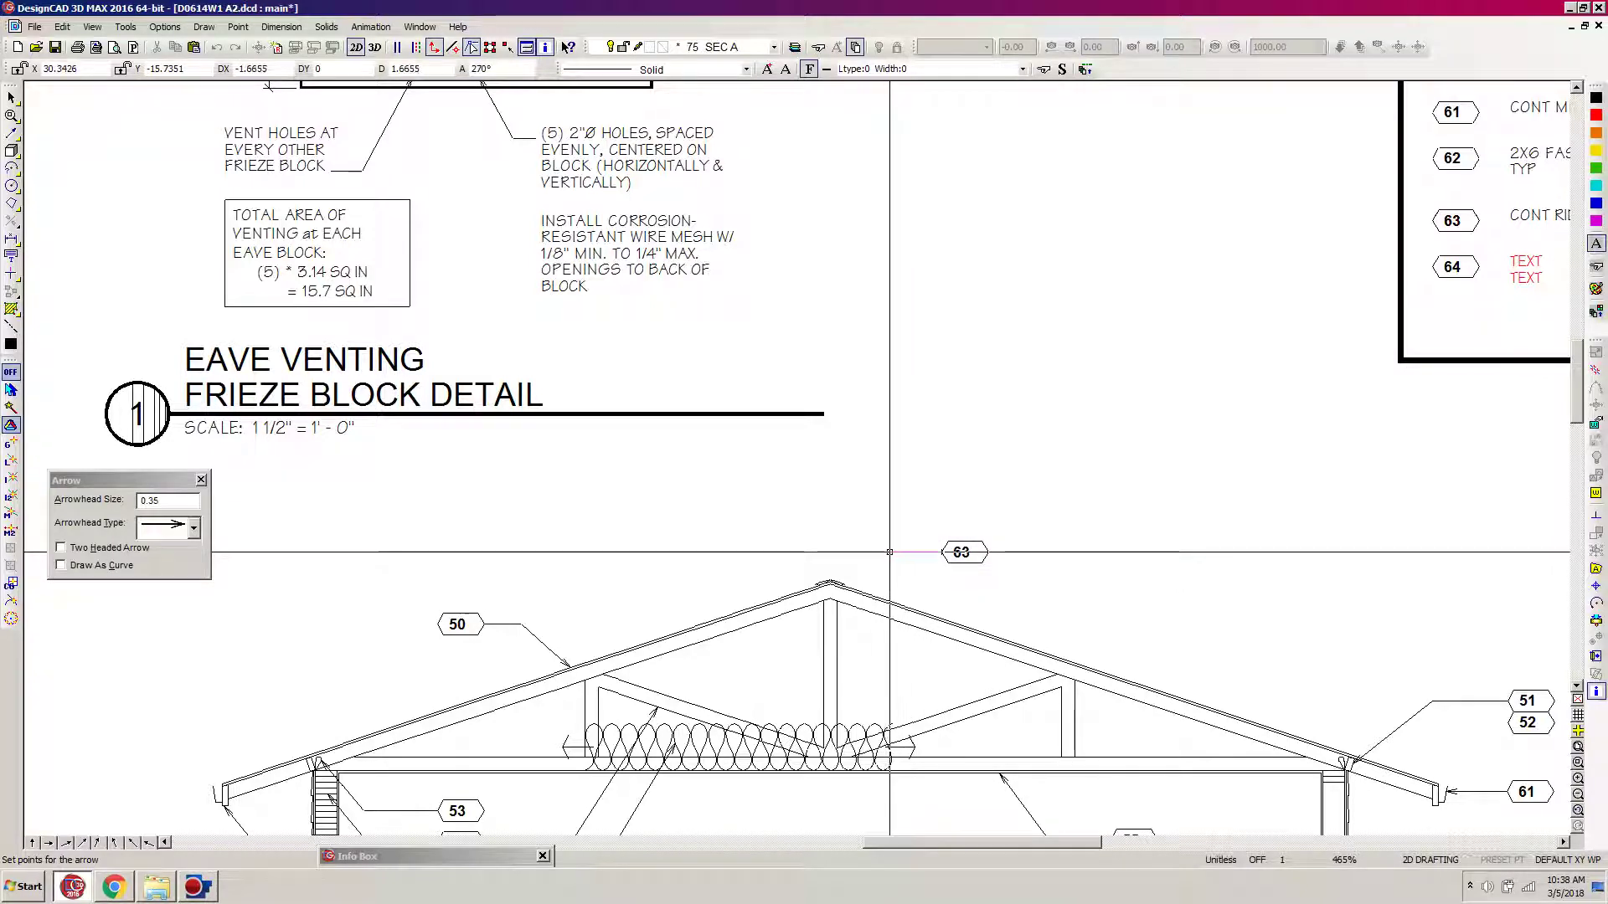
pyautogui.click(888, 553)
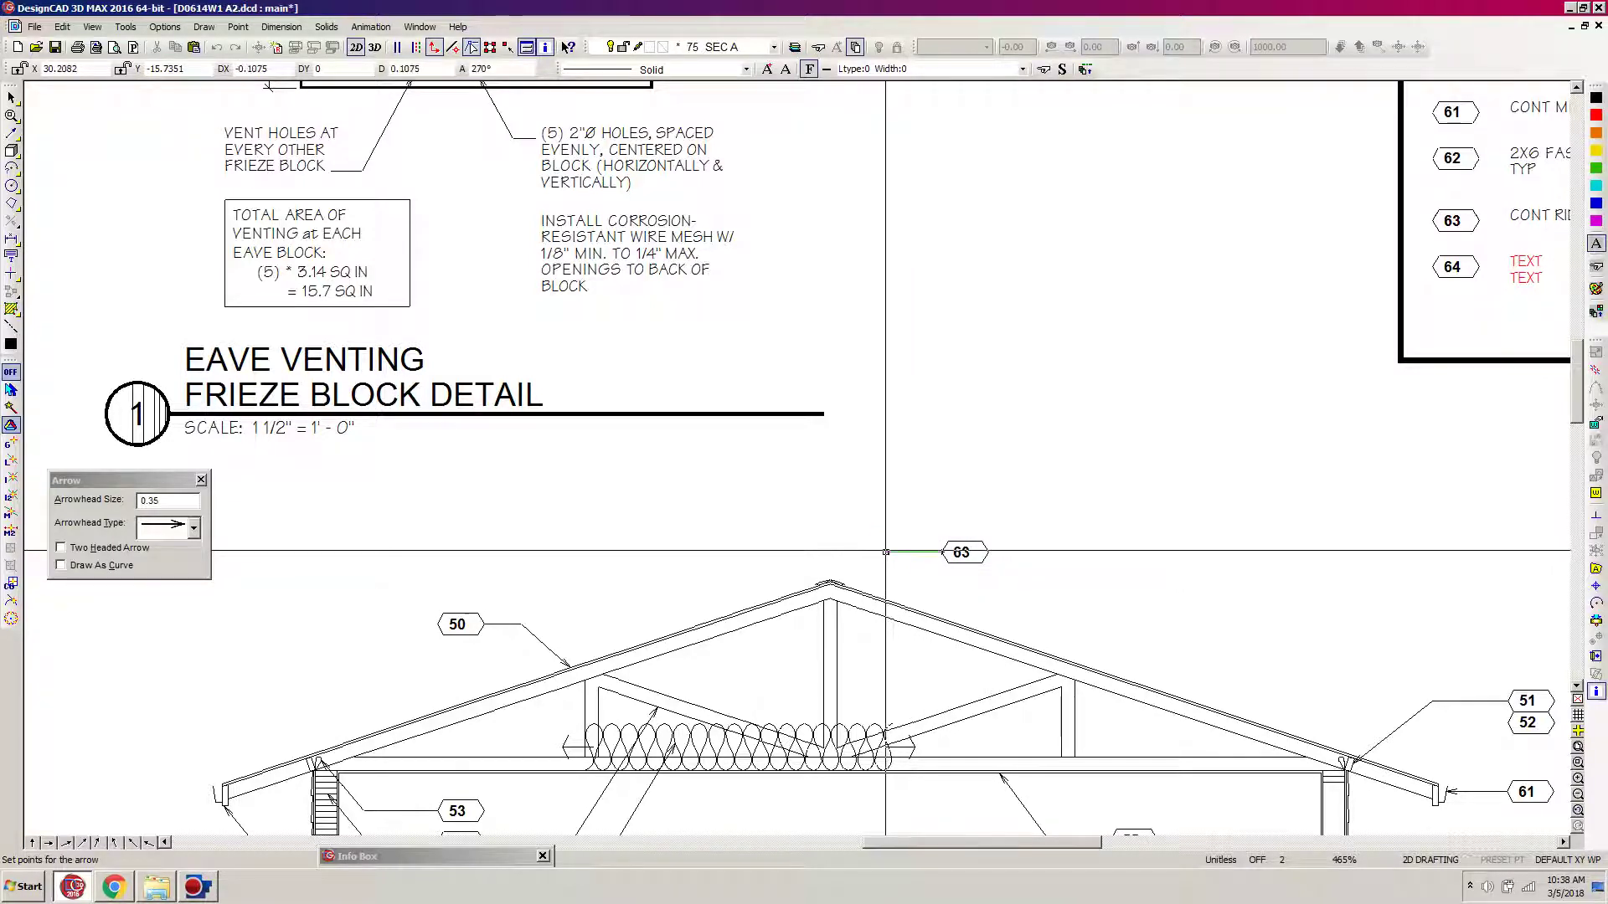
pyautogui.click(844, 583)
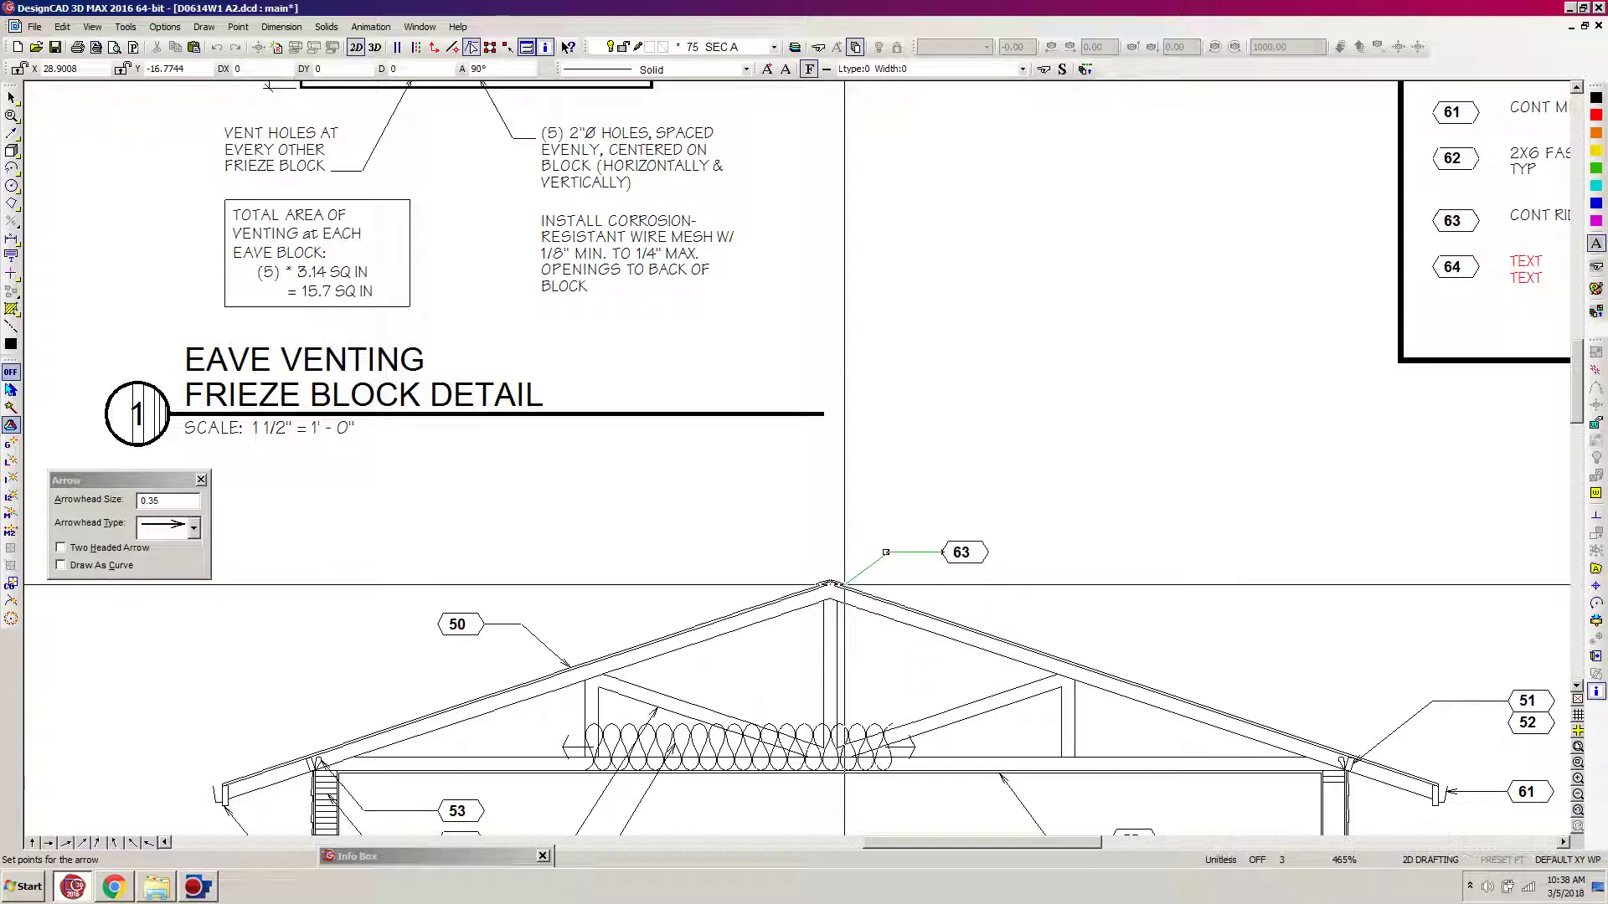
pyautogui.press('Return')
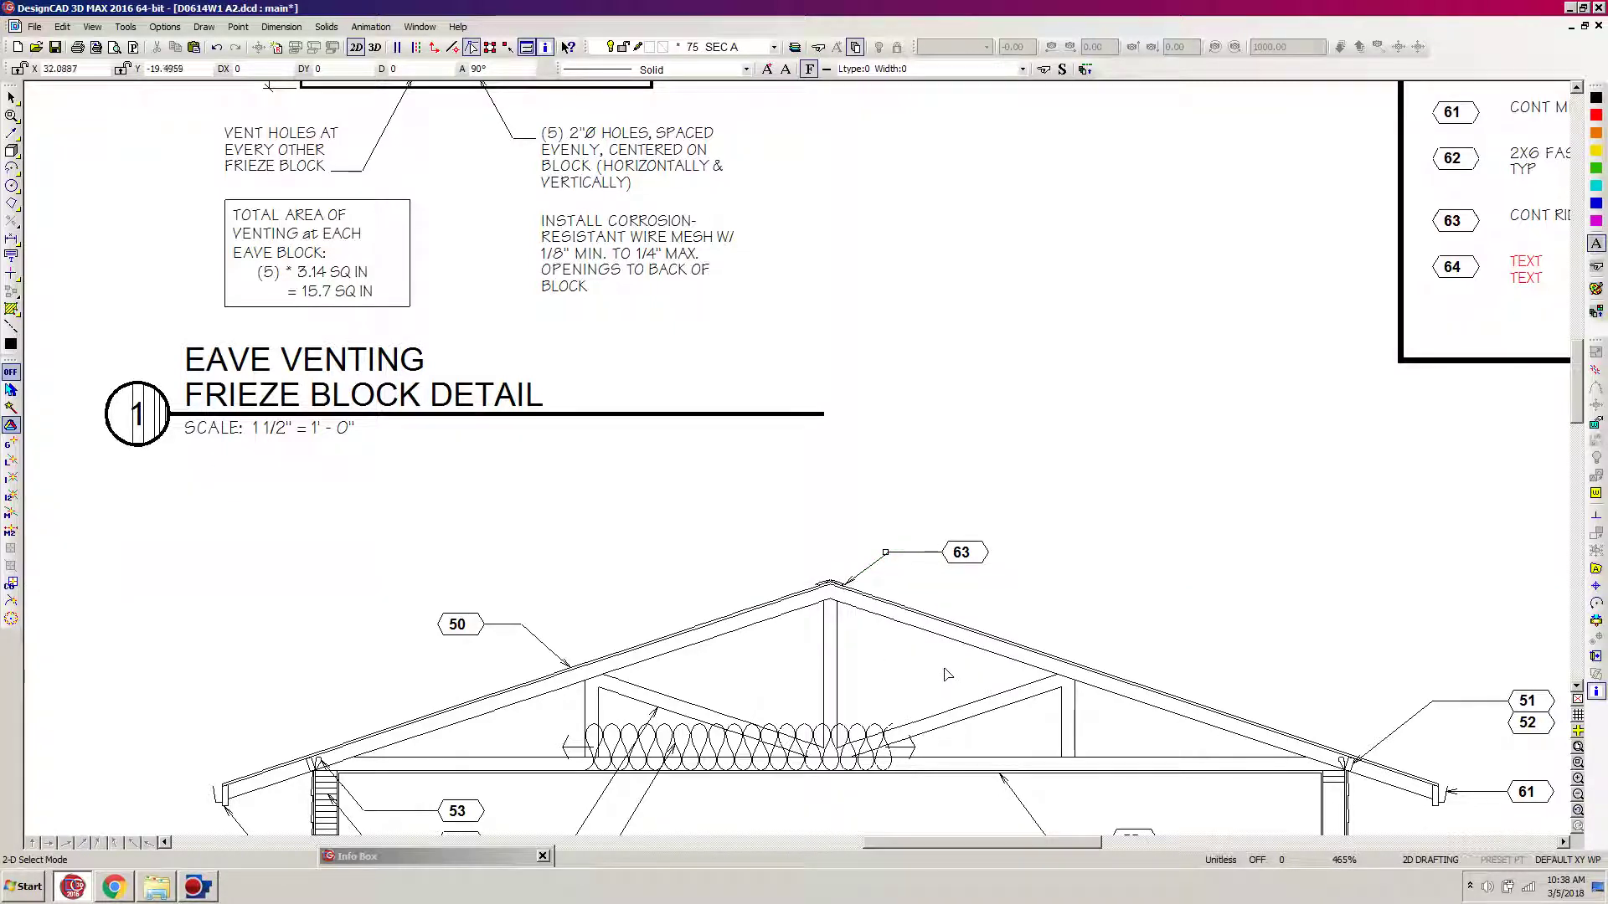
# Review the section's markers and the sheet note legend, ending with the whole drawing in view.
pyautogui.scroll(-1, 944, 656)
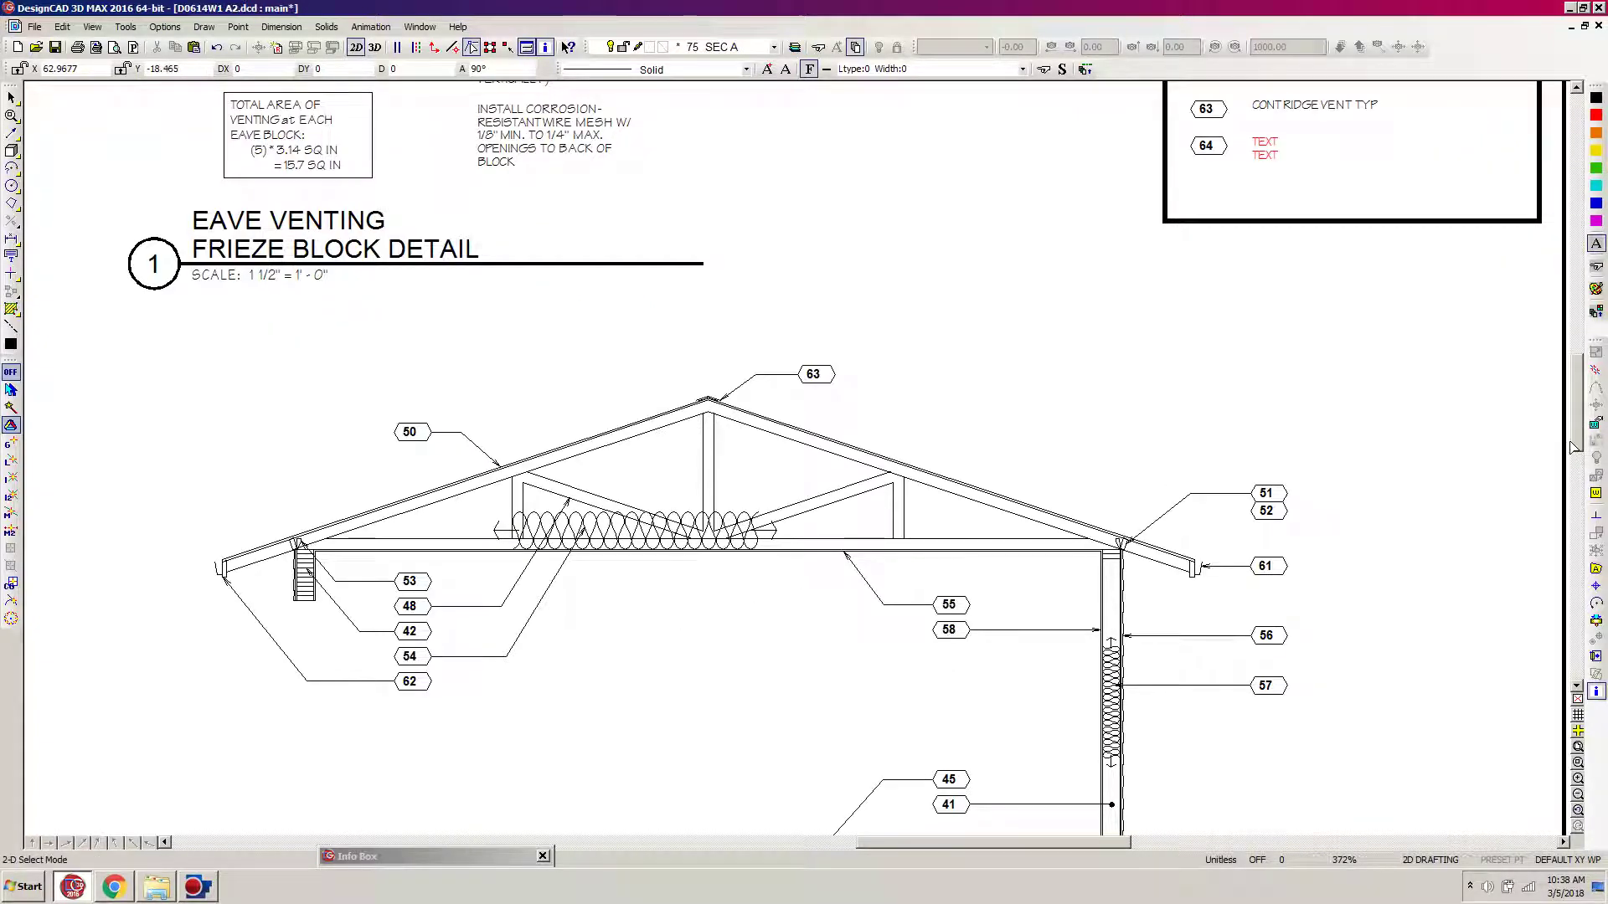
pyautogui.moveTo(1576, 450); pyautogui.dragTo(1578, 420)
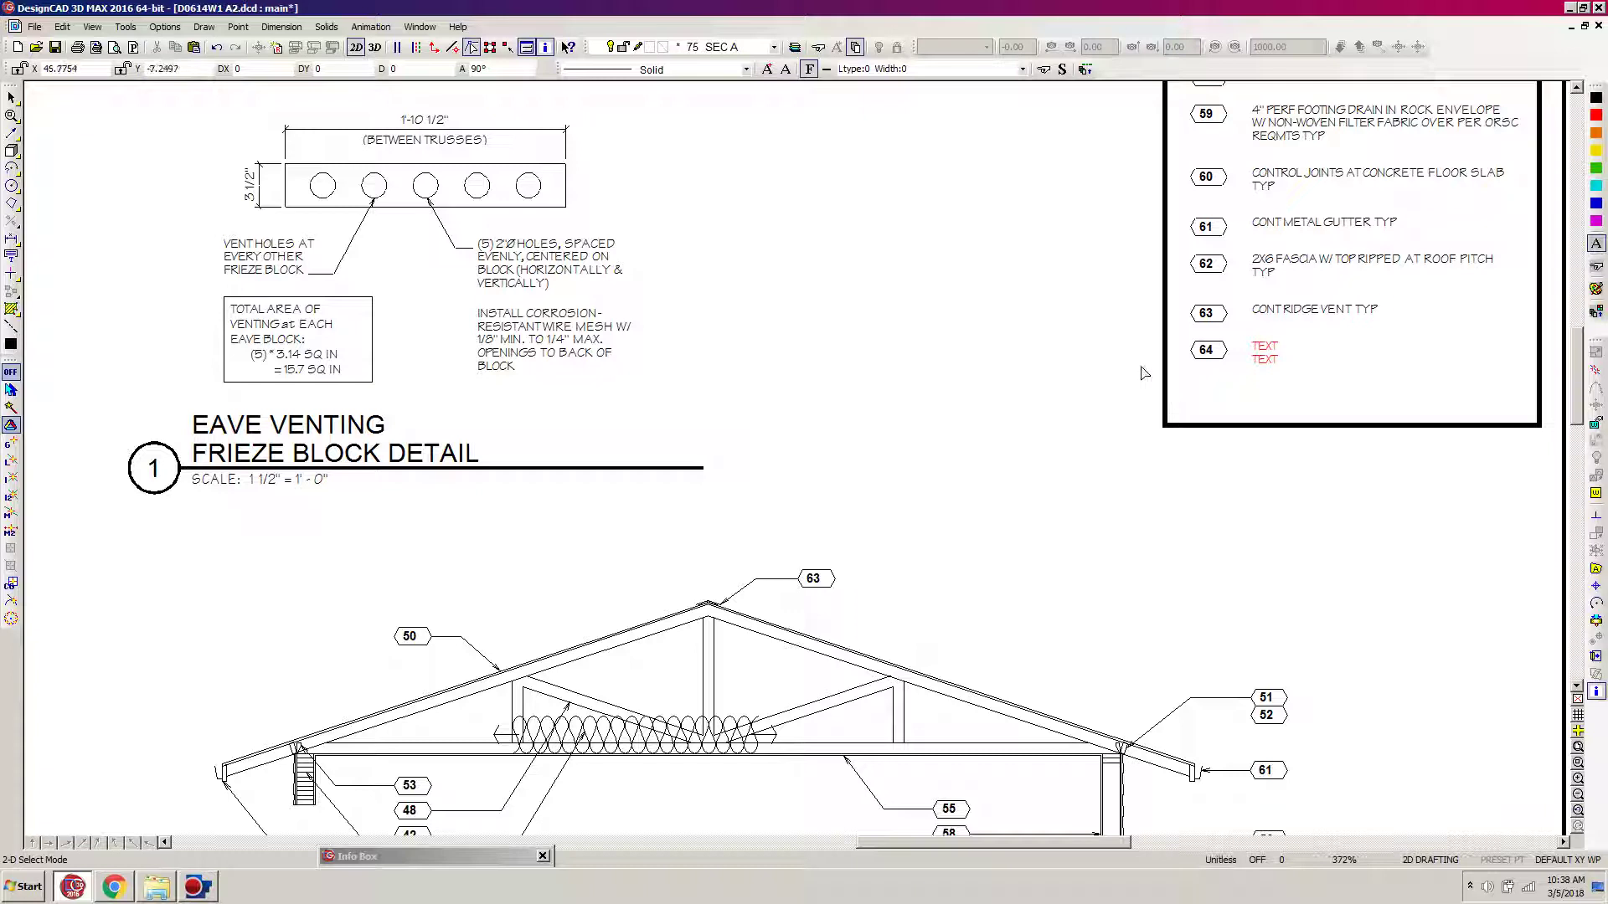
pyautogui.press('Home')
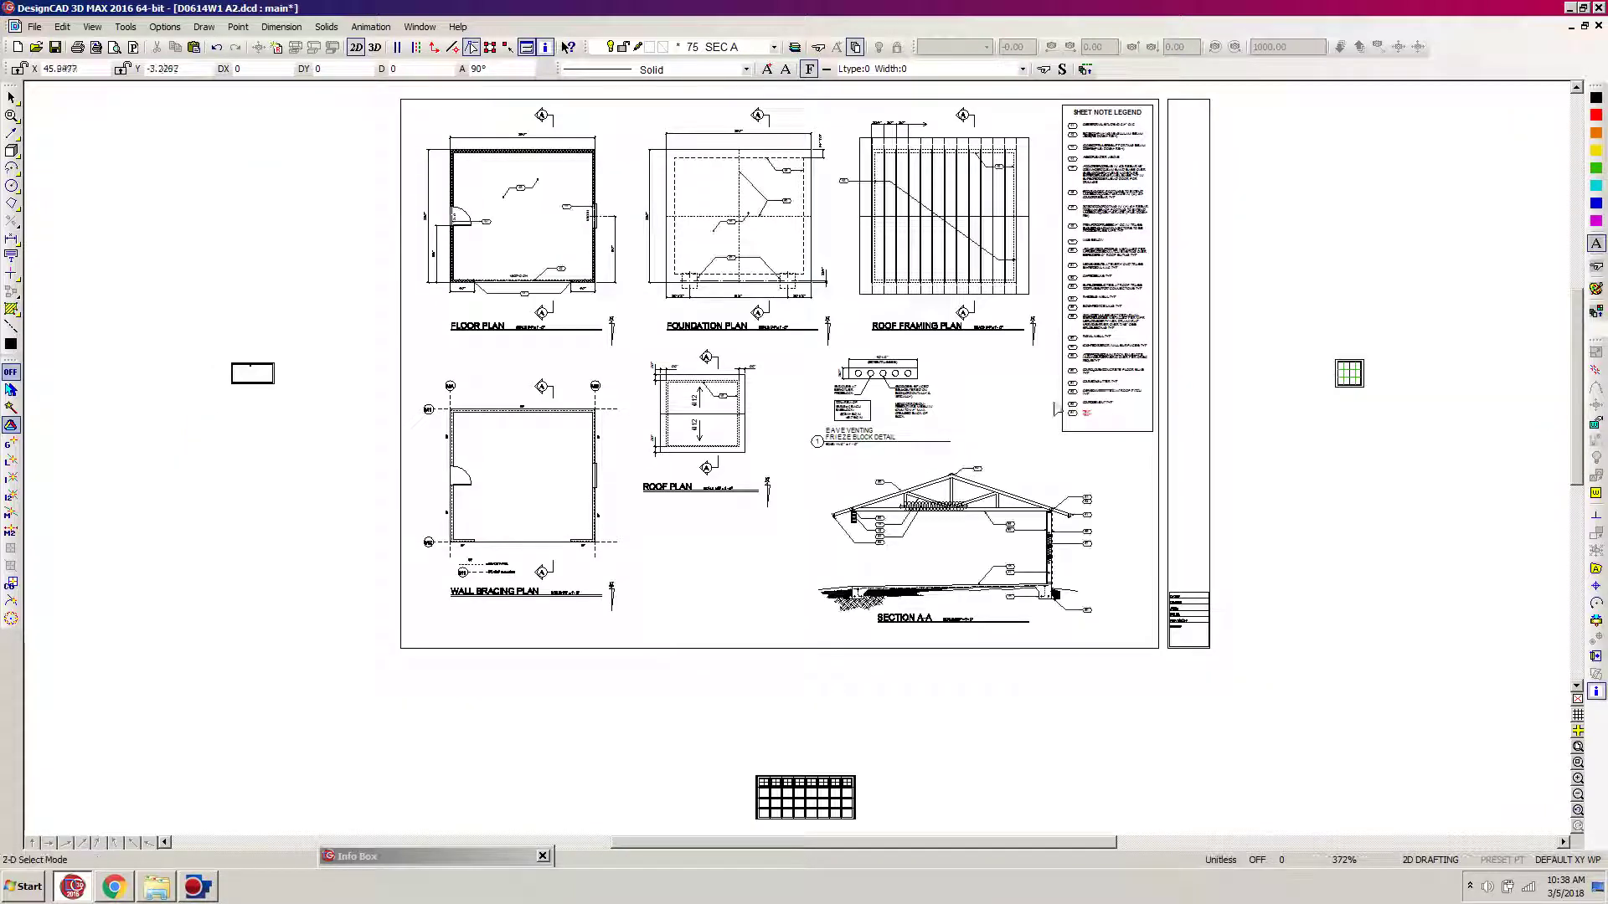